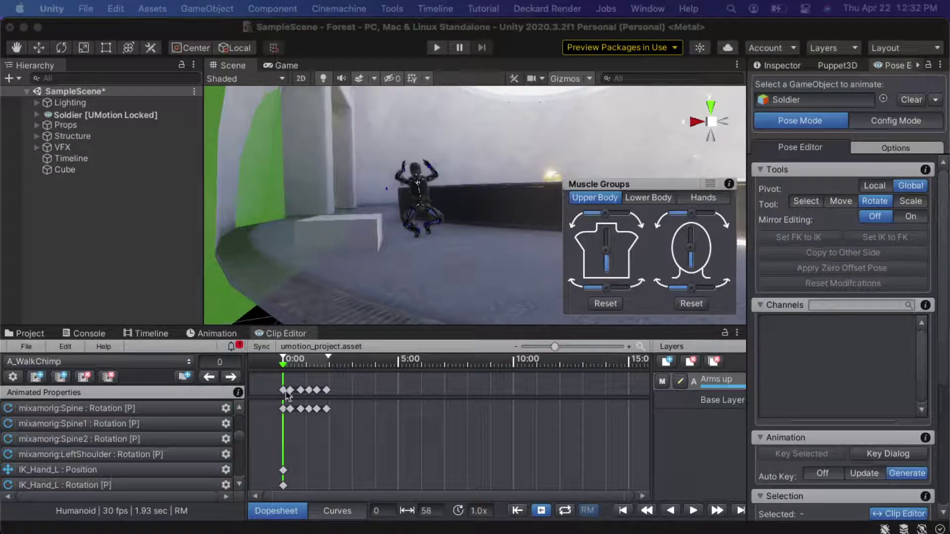
- Play the A_WalkChimp clip and scrub it between frames 5 and 40
{"action": "left_click", "coordinate": [284, 368]}
{"action": "key", "text": "space"}
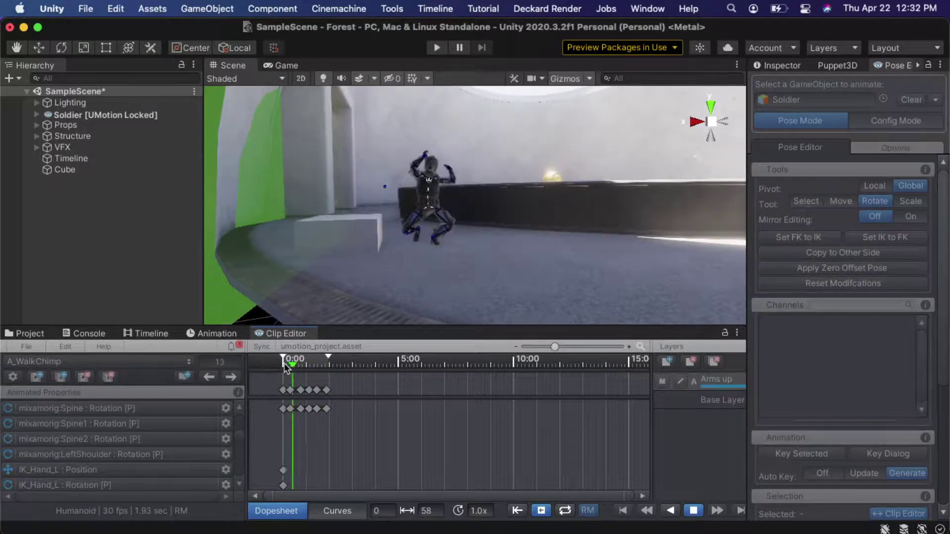
{"action": "left_click", "coordinate": [287, 369]}
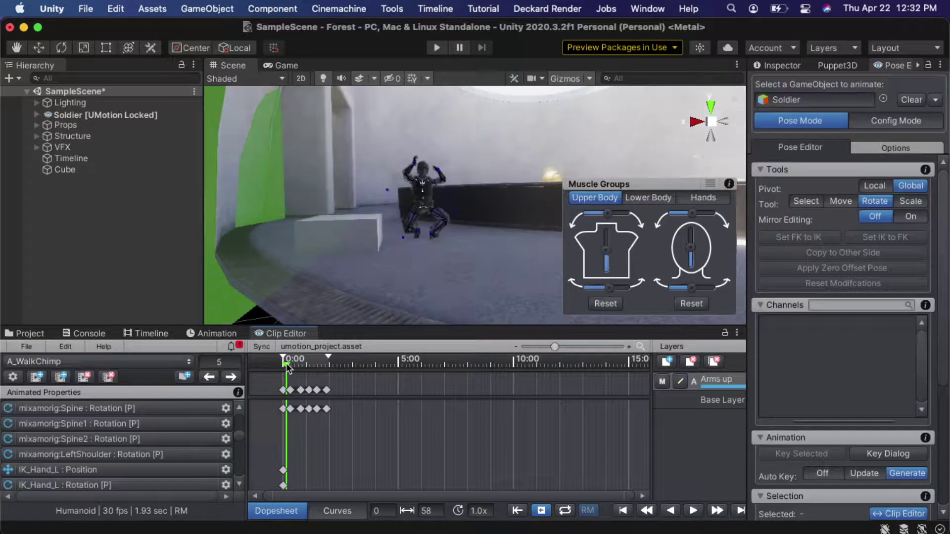
{"action": "left_click_drag", "start_coordinate": [289, 369], "coordinate": [310, 365]}
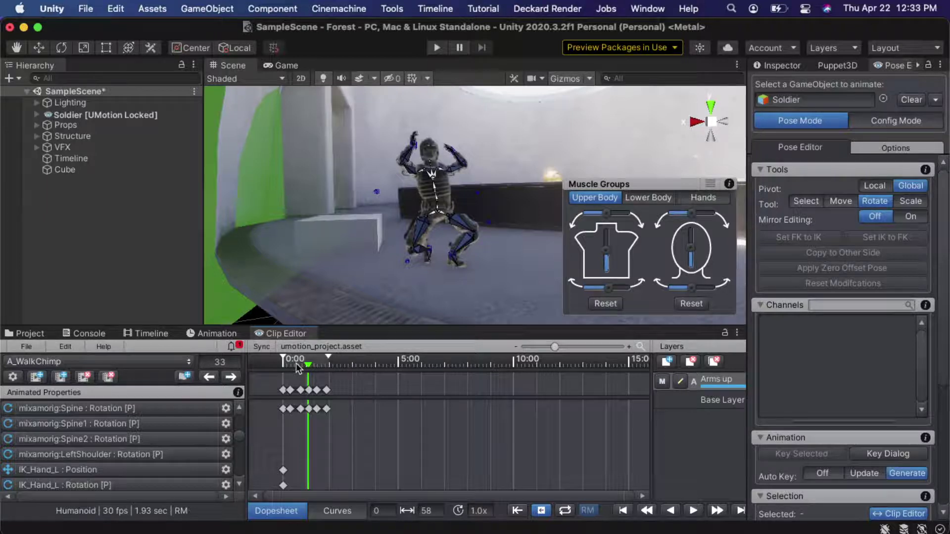
{"action": "mouse_move", "coordinate": [297, 367]}
{"action": "left_mouse_down"}
{"action": "mouse_move", "coordinate": [314, 364]}
{"action": "mouse_move", "coordinate": [279, 366]}
{"action": "left_mouse_up"}
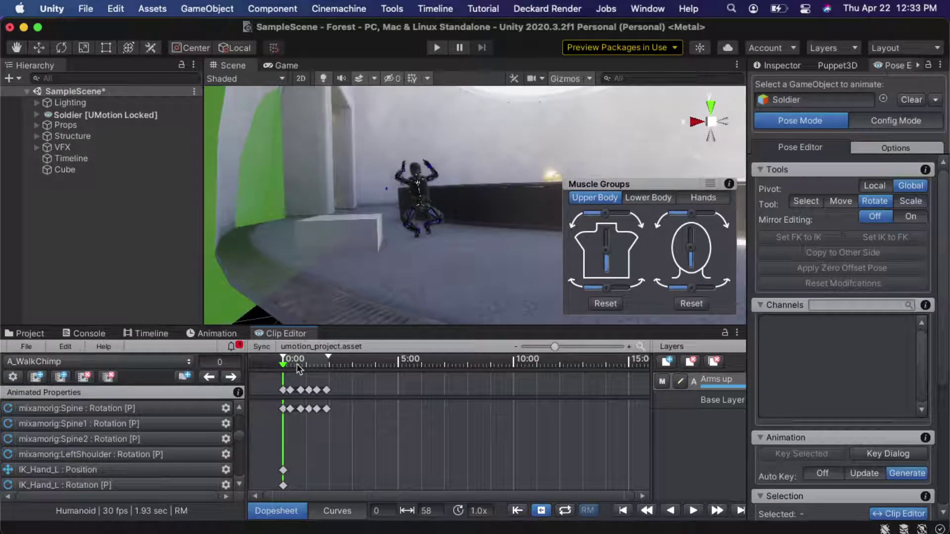
{"action": "left_click_drag", "start_coordinate": [295, 364], "coordinate": [286, 365]}
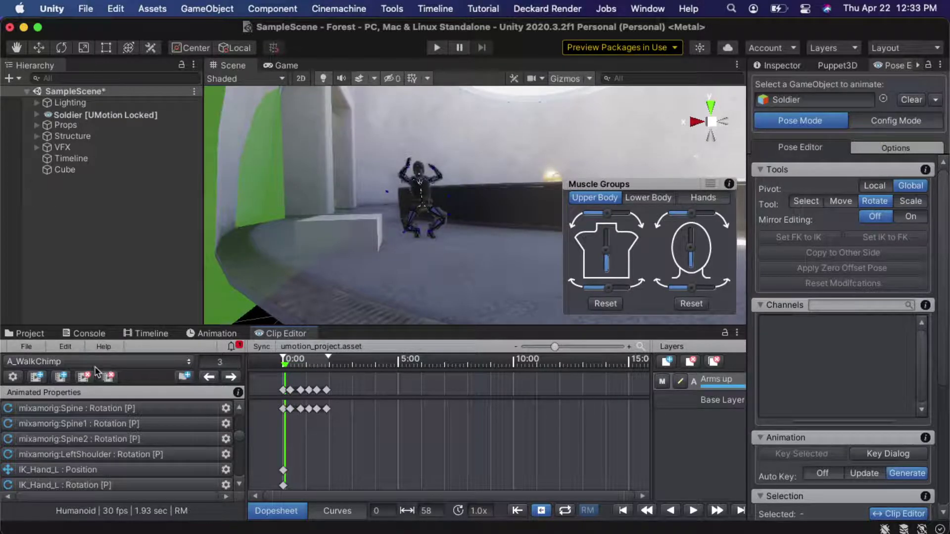
{"action": "left_click", "coordinate": [28, 348]}
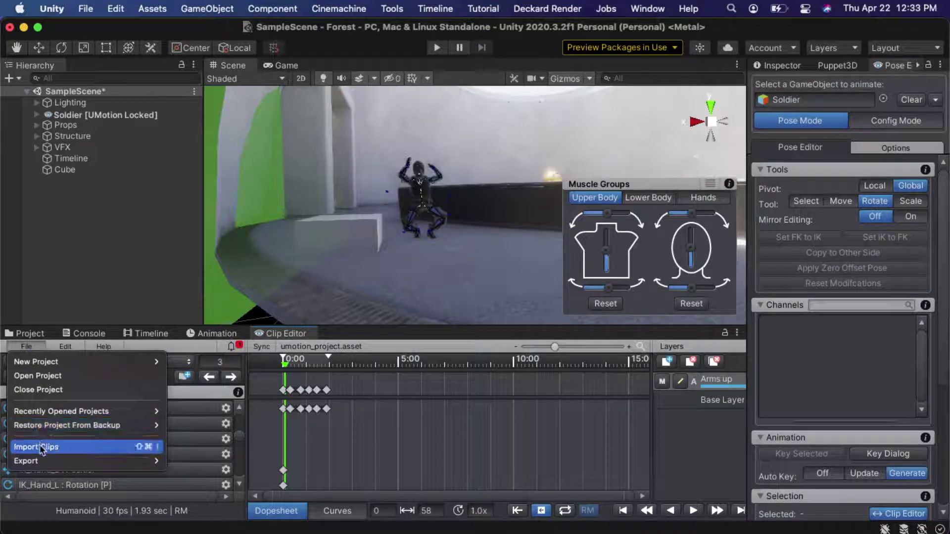
{"action": "left_click", "coordinate": [296, 365]}
{"action": "mouse_move", "coordinate": [296, 365]}
{"action": "left_mouse_down"}
{"action": "mouse_move", "coordinate": [307, 365]}
{"action": "mouse_move", "coordinate": [279, 367]}
{"action": "mouse_move", "coordinate": [313, 366]}
{"action": "mouse_move", "coordinate": [281, 366]}
{"action": "left_mouse_up"}
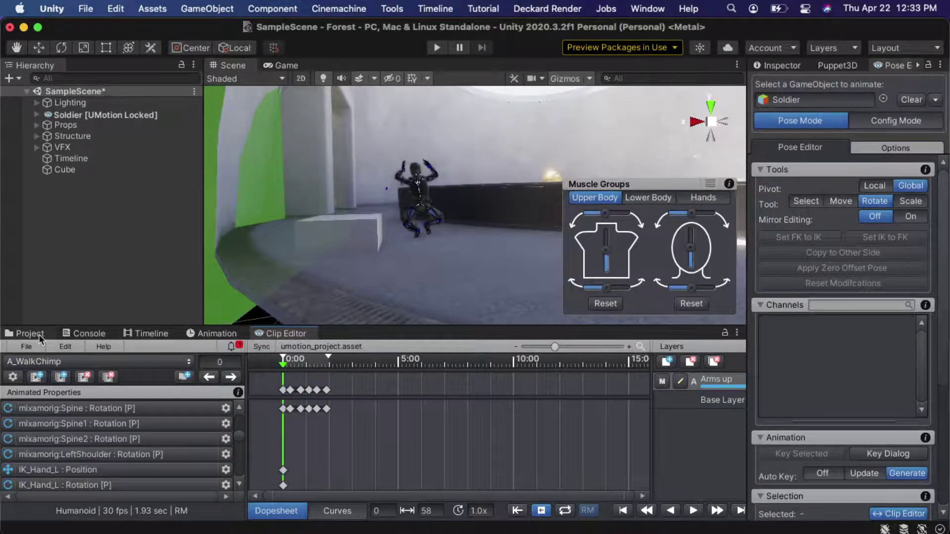
- Delete the Soldier animator track and its clips from the Timeline
{"action": "left_click", "coordinate": [144, 335]}
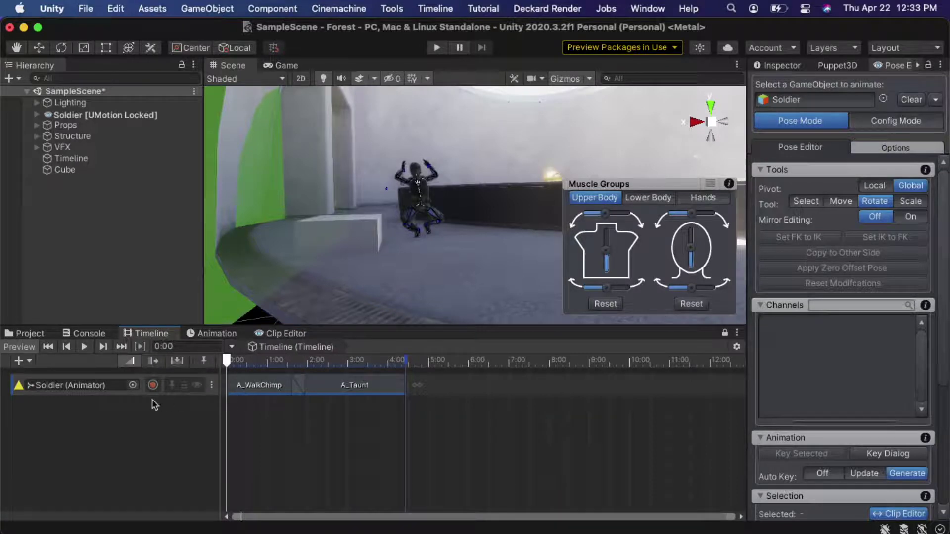
{"action": "left_click", "coordinate": [142, 389]}
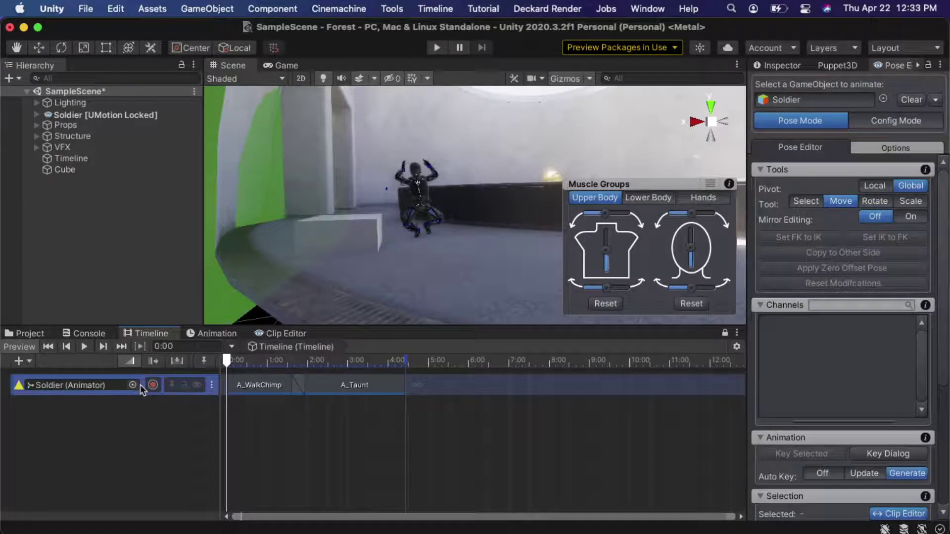
{"action": "key", "text": "super+BackSpace"}
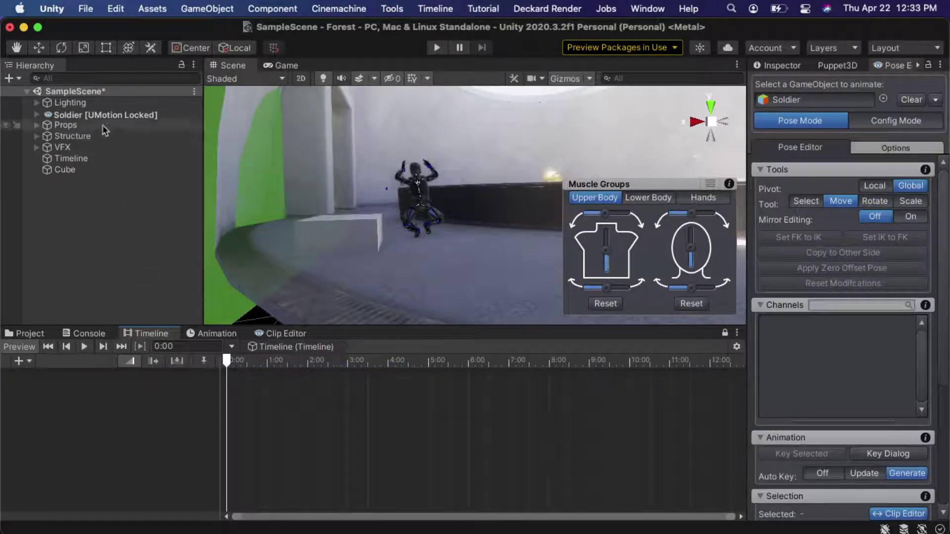
- Close the UMotion project from the Clip Editor's project file options
{"action": "left_click", "coordinate": [272, 334]}
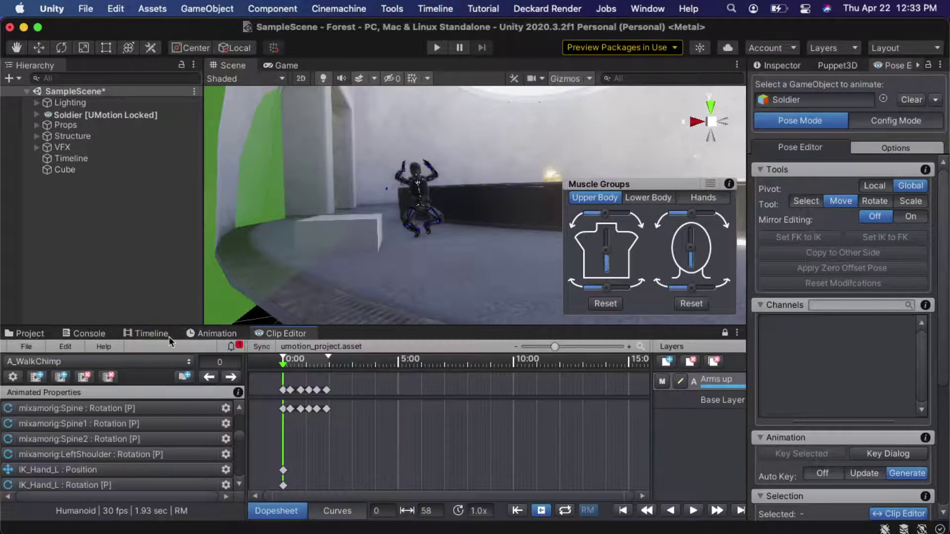
{"action": "left_click", "coordinate": [26, 349]}
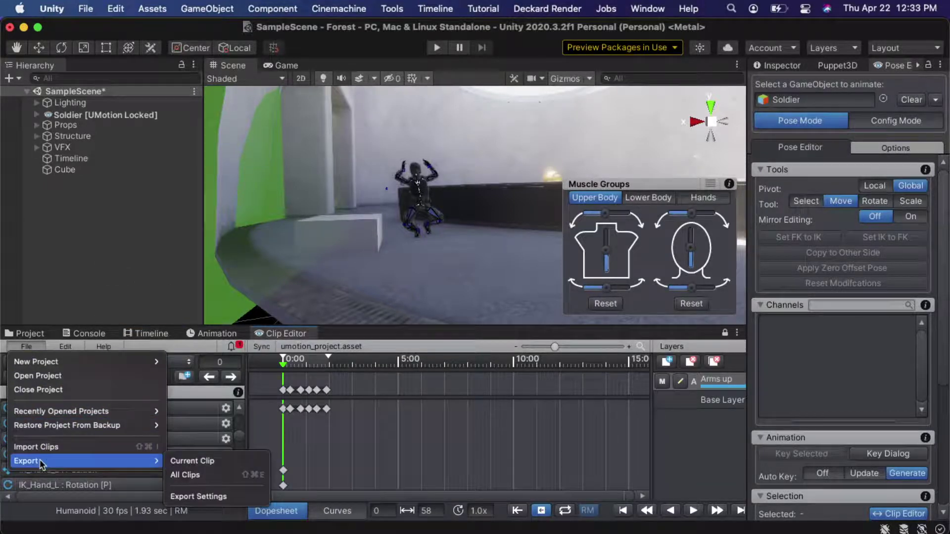
{"action": "left_click", "coordinate": [44, 390]}
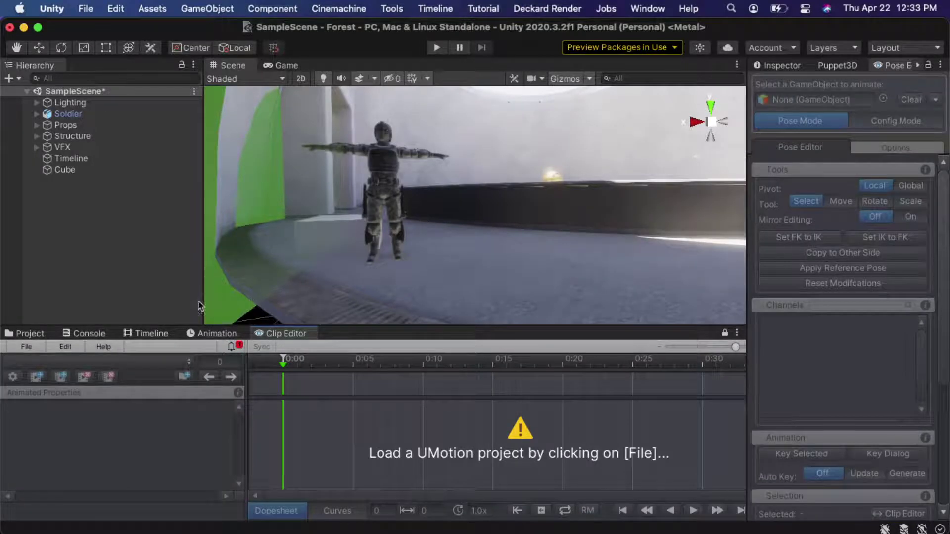
- Frame the Cube and Soldier in the Scene view, then drag Soldier onto the empty Timeline
{"action": "left_click", "coordinate": [148, 333]}
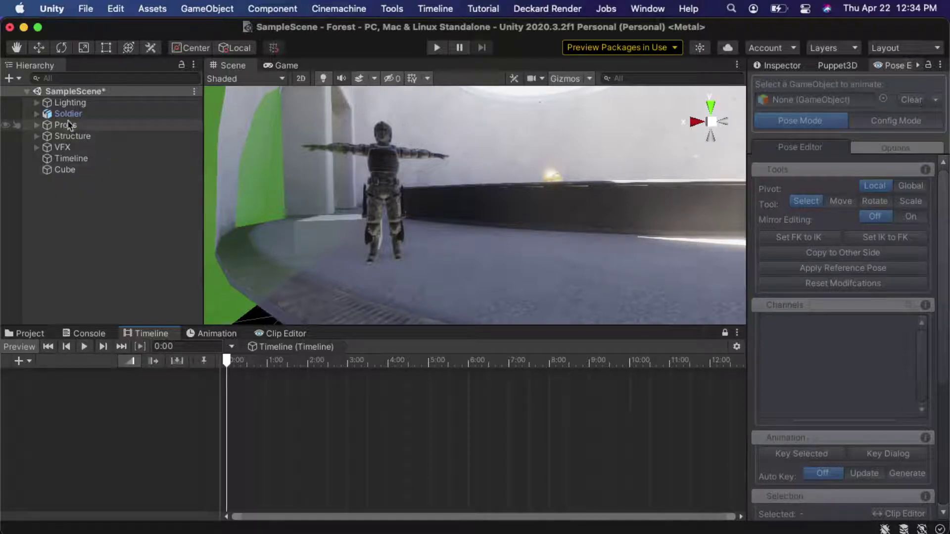
{"action": "left_click", "coordinate": [89, 170]}
{"action": "left_click_drag", "start_coordinate": [340, 240], "coordinate": [471, 256], "text": "alt"}
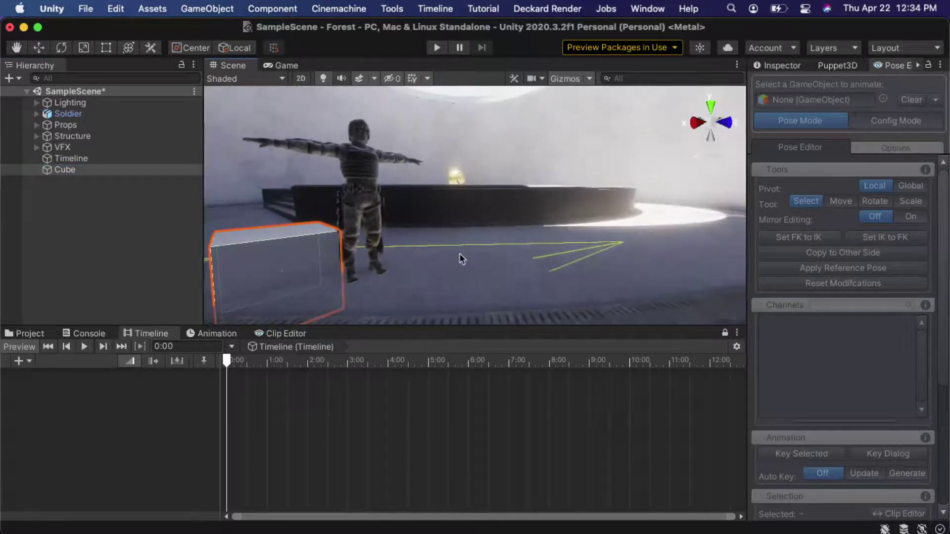
{"action": "middle_click_drag", "start_coordinate": [447, 257], "coordinate": [459, 254]}
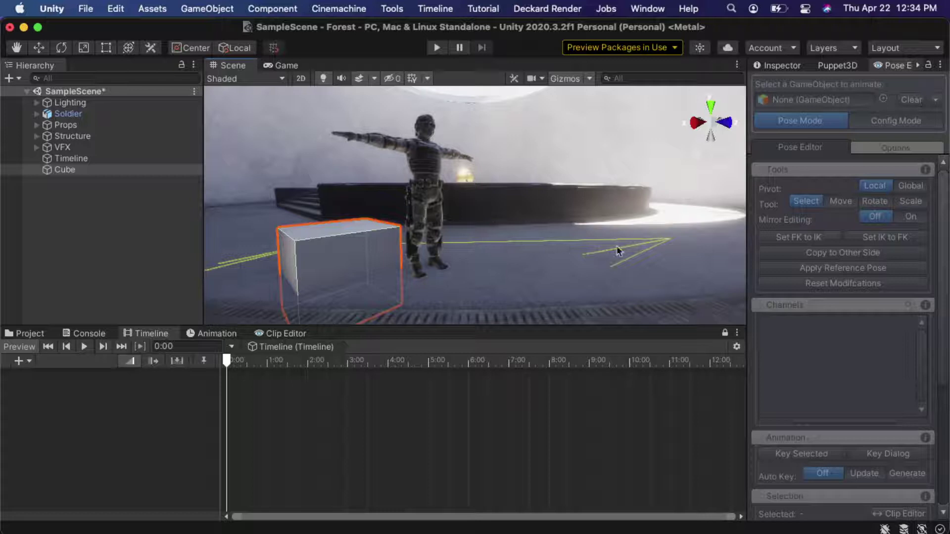
{"action": "left_click", "coordinate": [63, 113]}
{"action": "left_click_drag", "start_coordinate": [67, 114], "coordinate": [95, 399]}
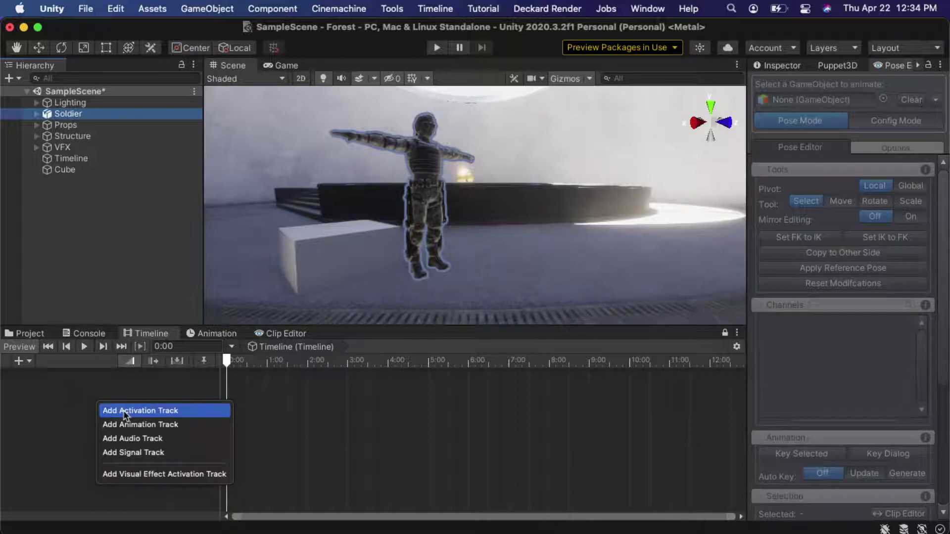
- Add a Soldier Animation Track holding the A_Walk clip, moved to start at 0:00
{"action": "left_click", "coordinate": [132, 425]}
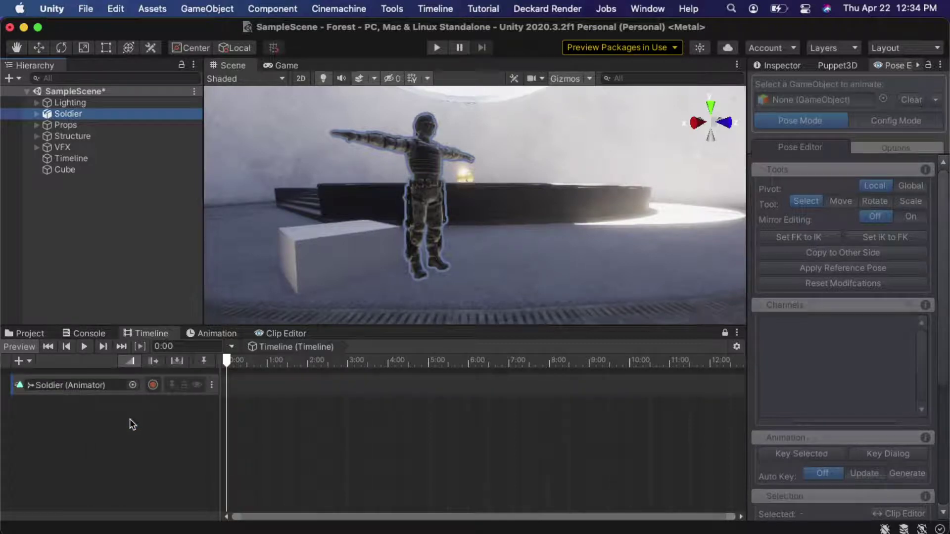
{"action": "right_click", "coordinate": [236, 394]}
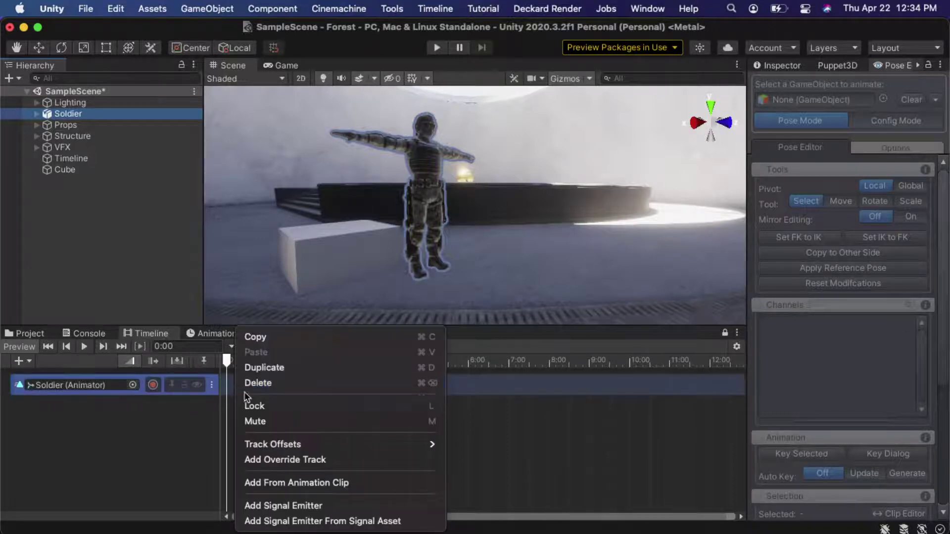
{"action": "left_click", "coordinate": [279, 485]}
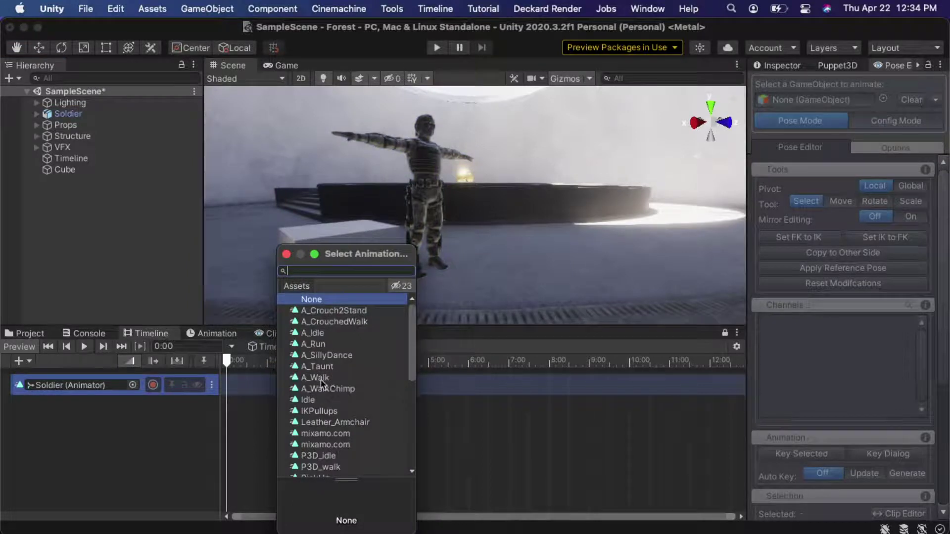
{"action": "left_click", "coordinate": [318, 378]}
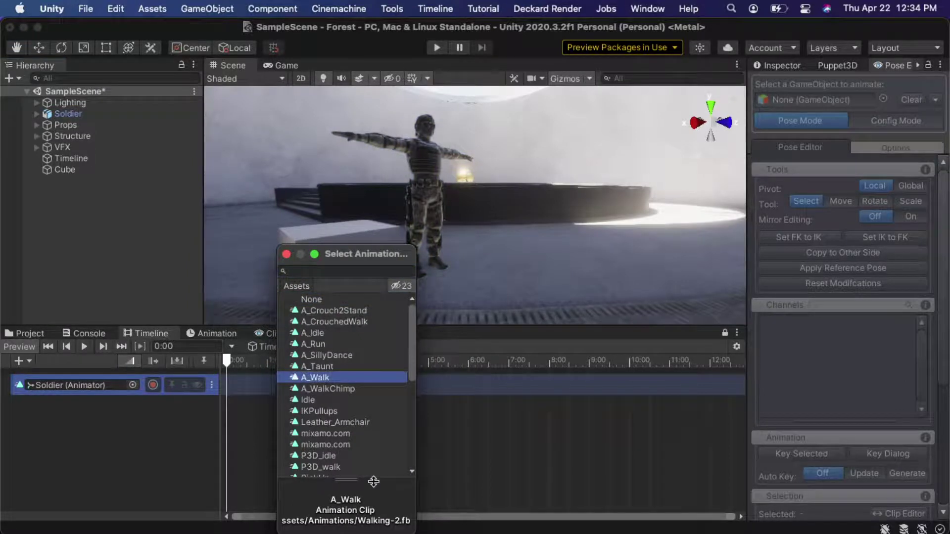
{"action": "key", "text": "Return"}
{"action": "left_click_drag", "start_coordinate": [254, 385], "coordinate": [390, 384]}
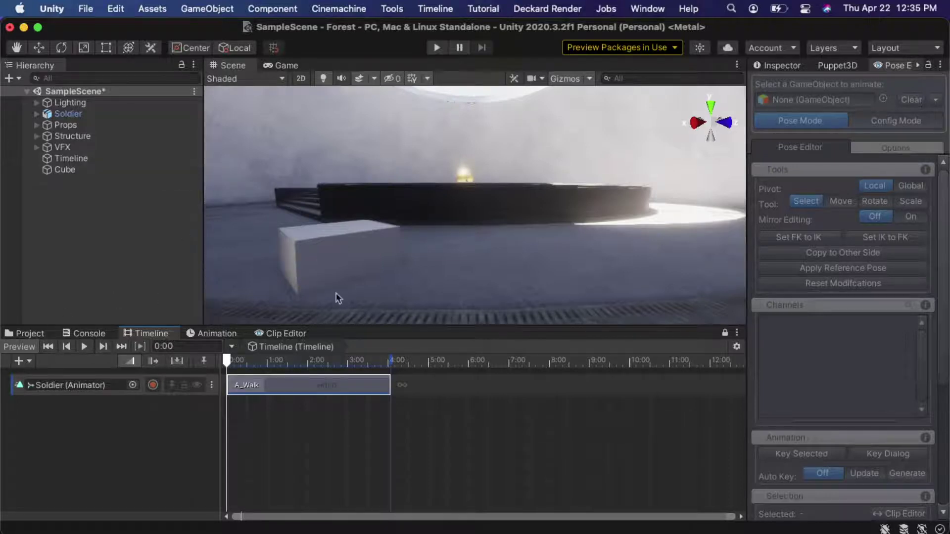
- Check the Cube's position, then set A_Walk's position offset to X 12, Y 2, Z 9
{"action": "left_click", "coordinate": [69, 170]}
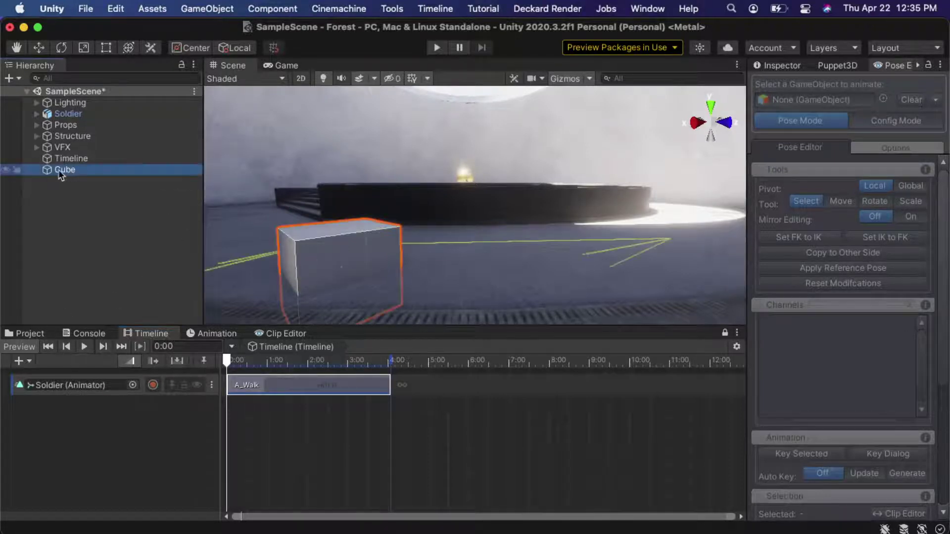
{"action": "left_click", "coordinate": [782, 66]}
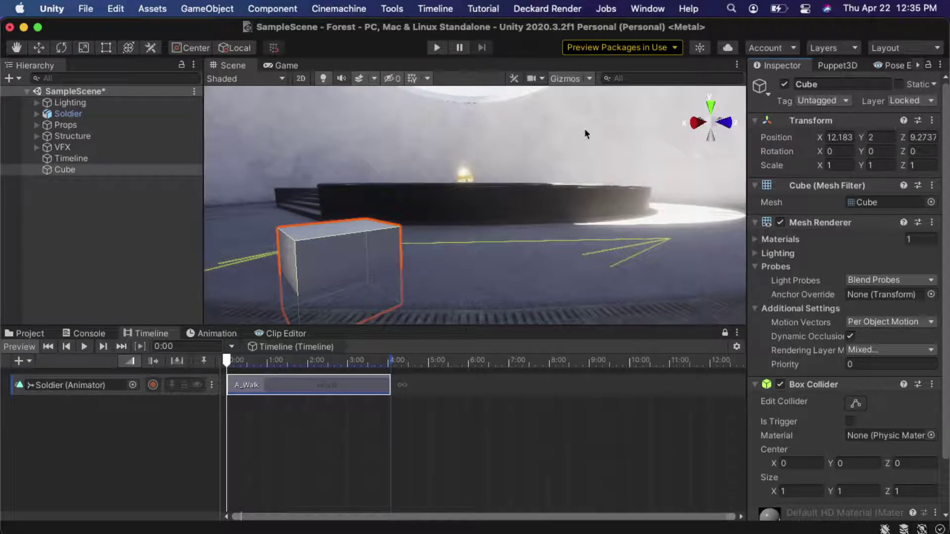
{"action": "left_click", "coordinate": [280, 384]}
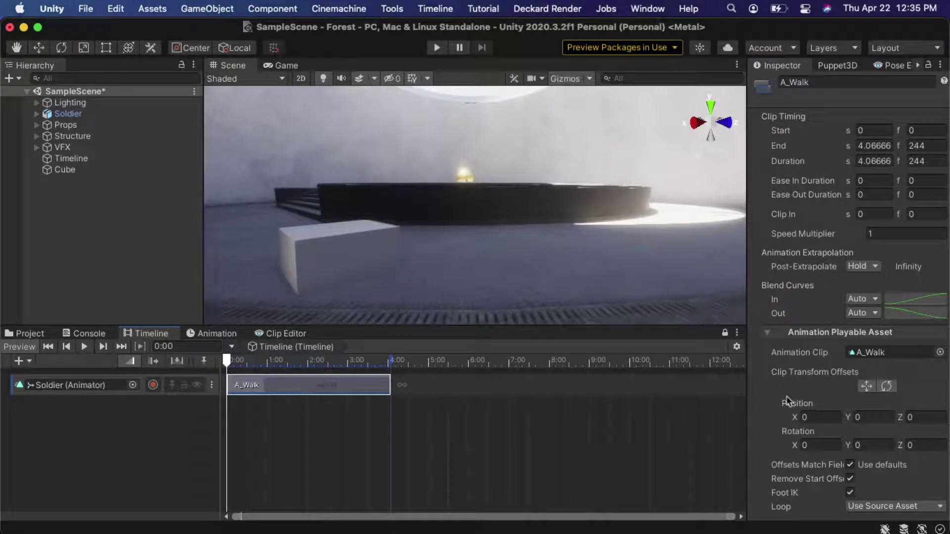
{"action": "left_click", "coordinate": [814, 417]}
{"action": "left_click", "coordinate": [869, 418]}
{"action": "type", "text": "2"}
{"action": "left_click", "coordinate": [922, 418]}
{"action": "type", "text": "9"}
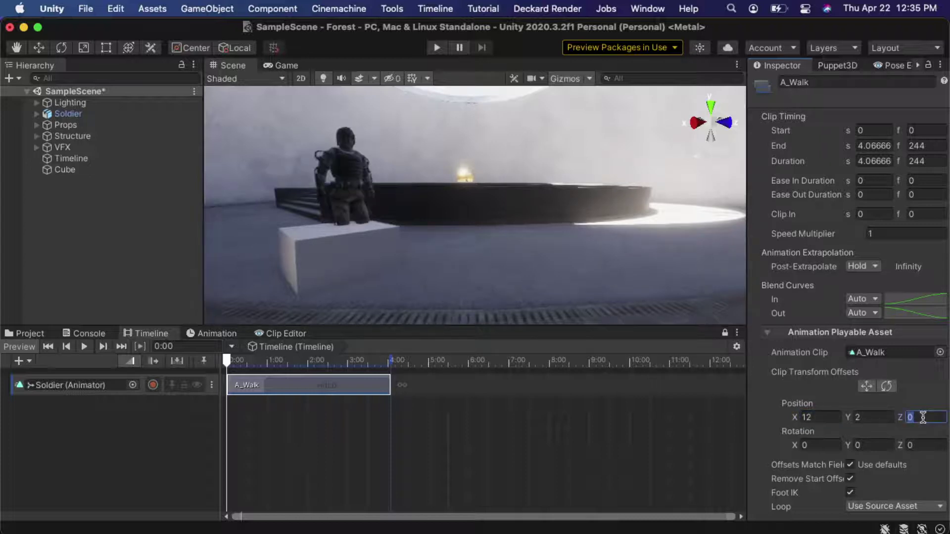
- Slide the clip offset onto the Cube's spot with the gizmo and deactivate the Cube
{"action": "left_click", "coordinate": [867, 387]}
{"action": "left_click_drag", "start_coordinate": [343, 267], "coordinate": [429, 277]}
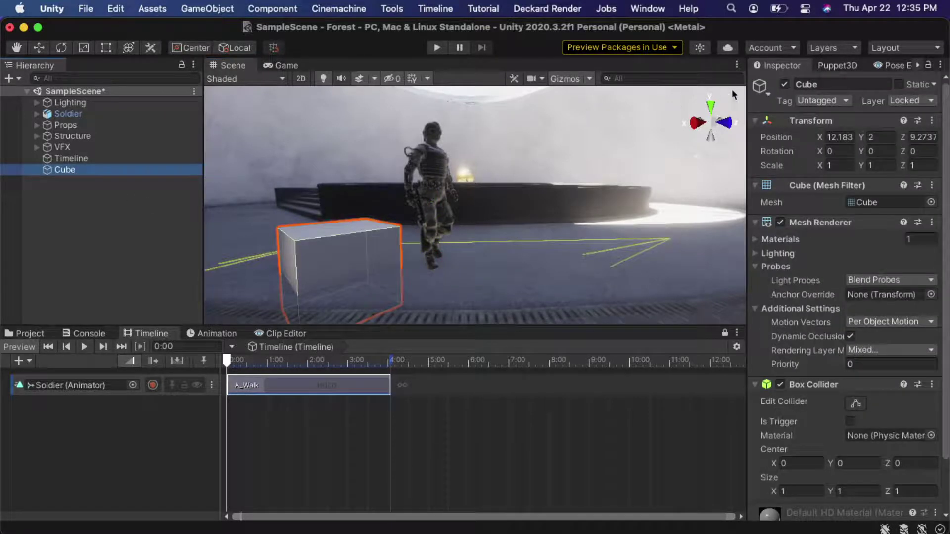
{"action": "left_click", "coordinate": [784, 85]}
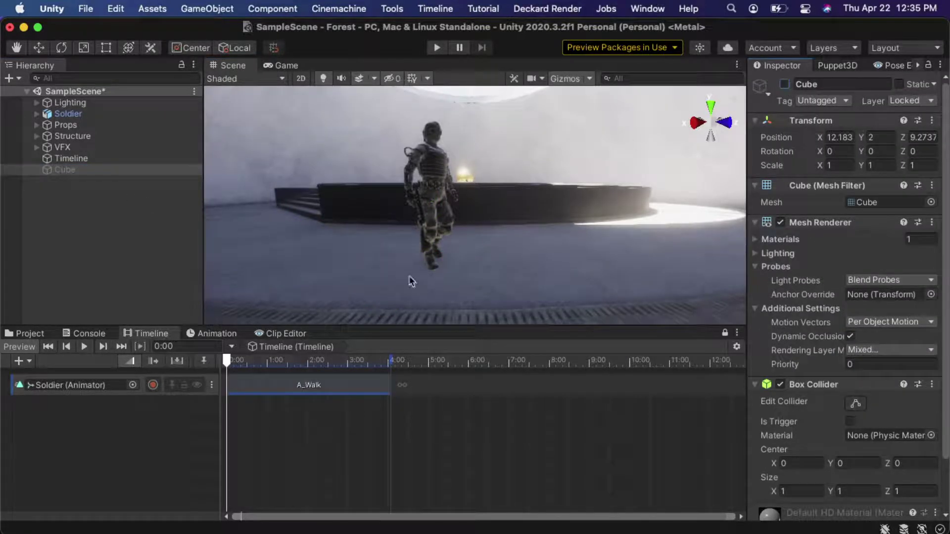
{"action": "left_click", "coordinate": [287, 387]}
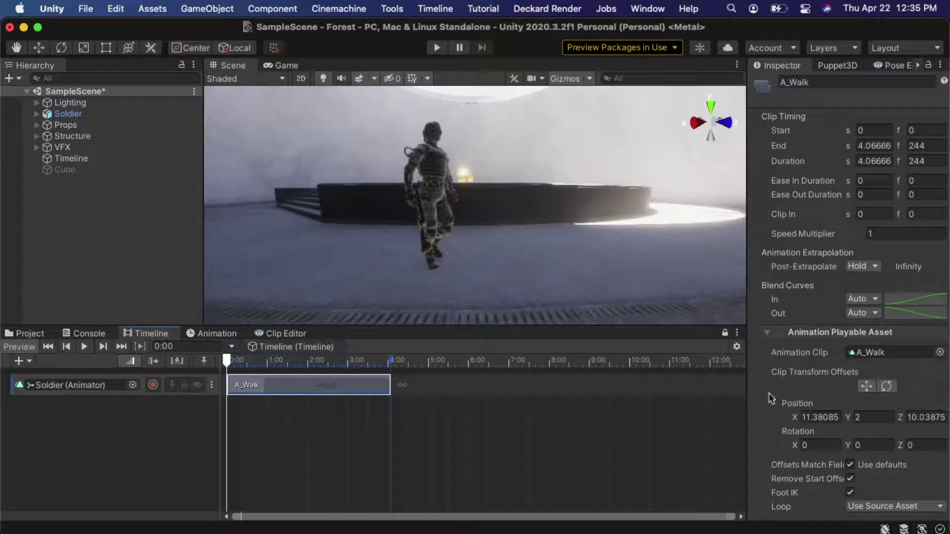
{"action": "left_click", "coordinate": [439, 172]}
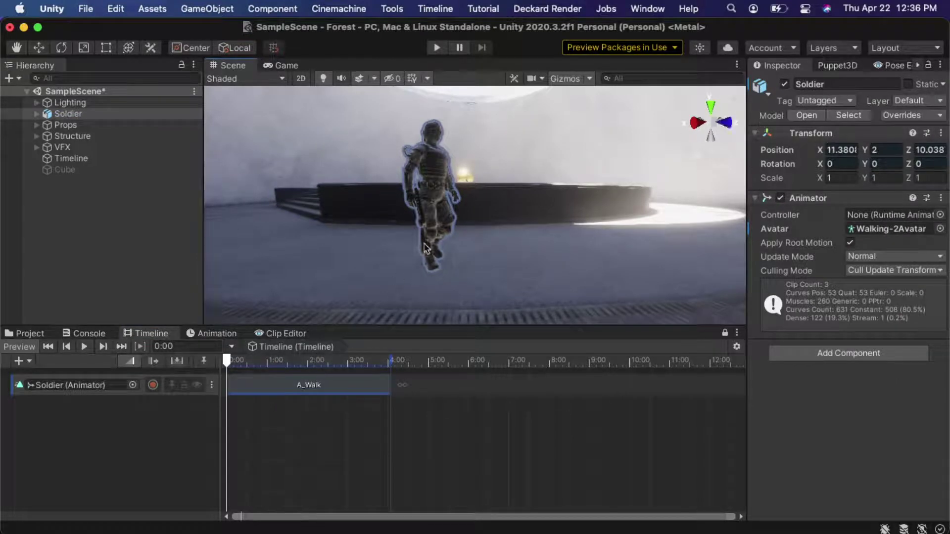
- Try moving the Soldier with the Move tool, undo, and drag it forward along Z
{"action": "key", "text": "w"}
{"action": "left_click_drag", "start_coordinate": [434, 206], "coordinate": [365, 203]}
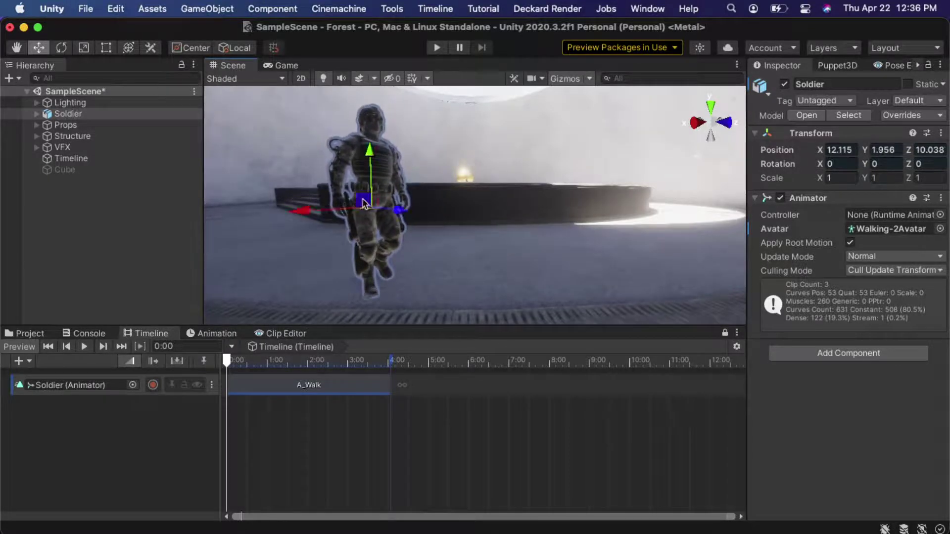
{"action": "key", "text": "super+z"}
{"action": "left_click", "coordinate": [429, 185]}
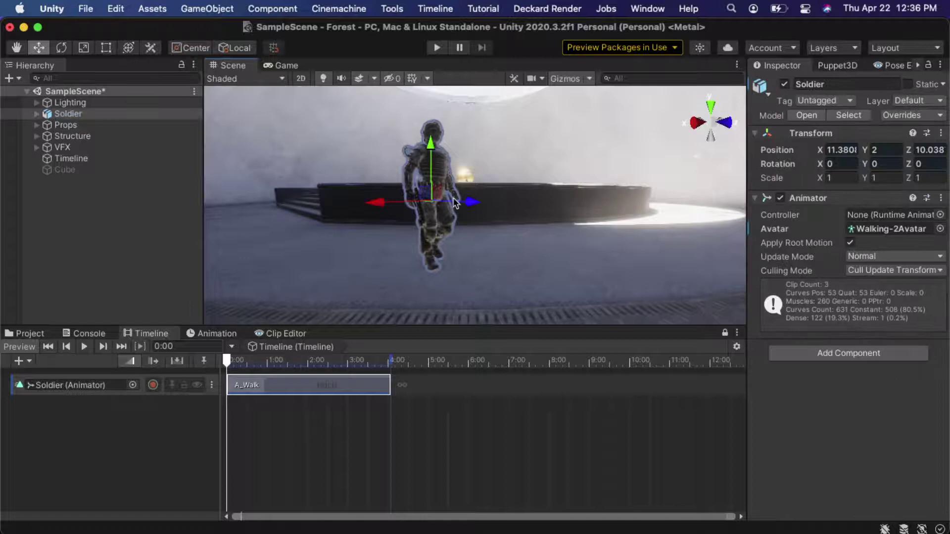
{"action": "left_click_drag", "start_coordinate": [467, 205], "coordinate": [267, 212]}
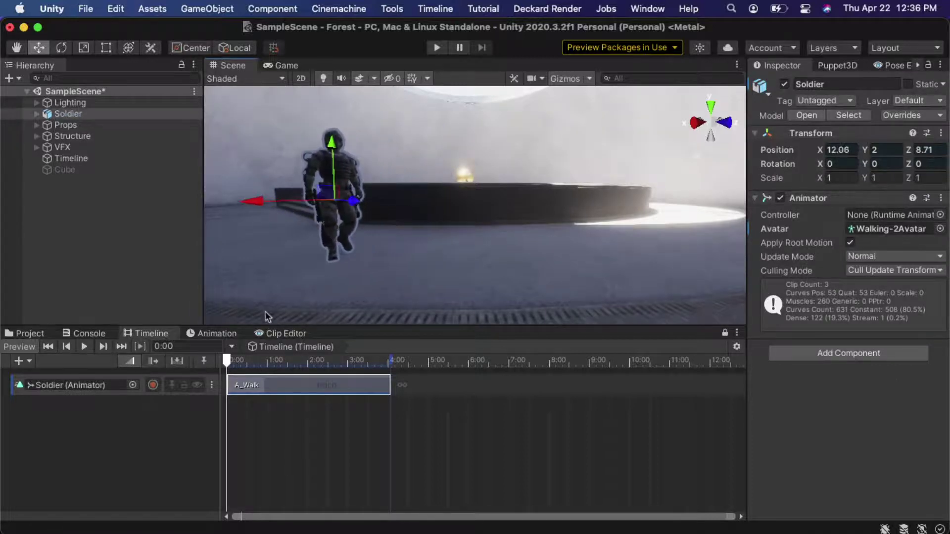
- Scrub the walk's first moments and select the A_Walk clip to show its settings
{"action": "left_click", "coordinate": [231, 364]}
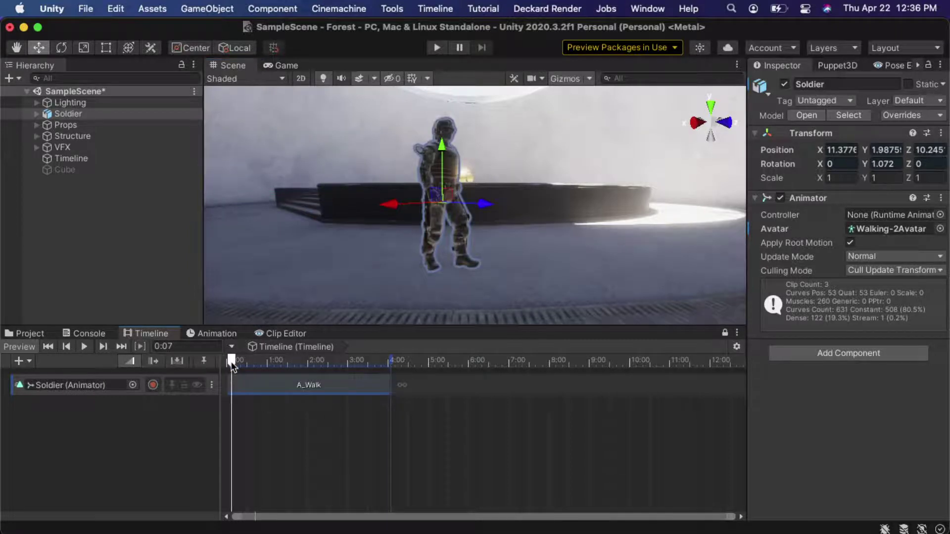
{"action": "left_click_drag", "start_coordinate": [232, 365], "coordinate": [210, 364]}
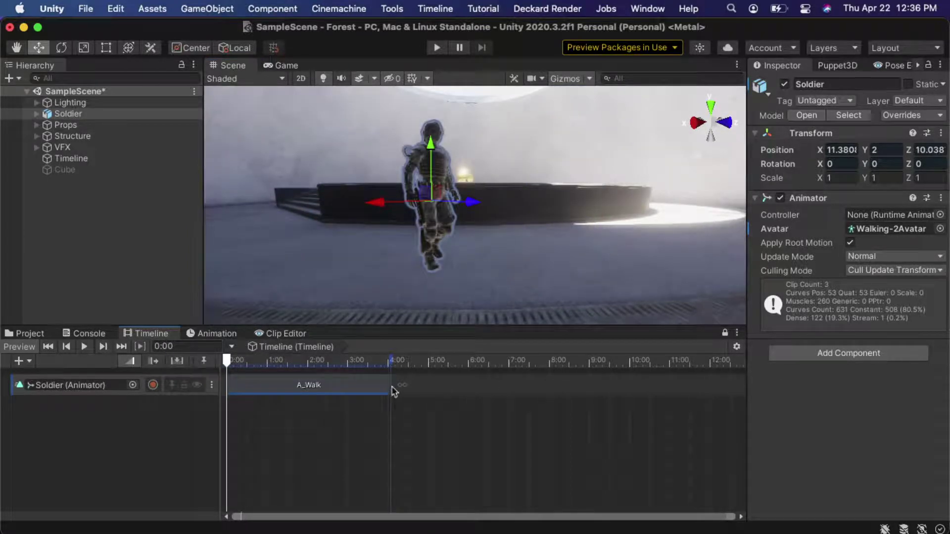
{"action": "left_click", "coordinate": [334, 384]}
{"action": "left_click", "coordinate": [328, 420]}
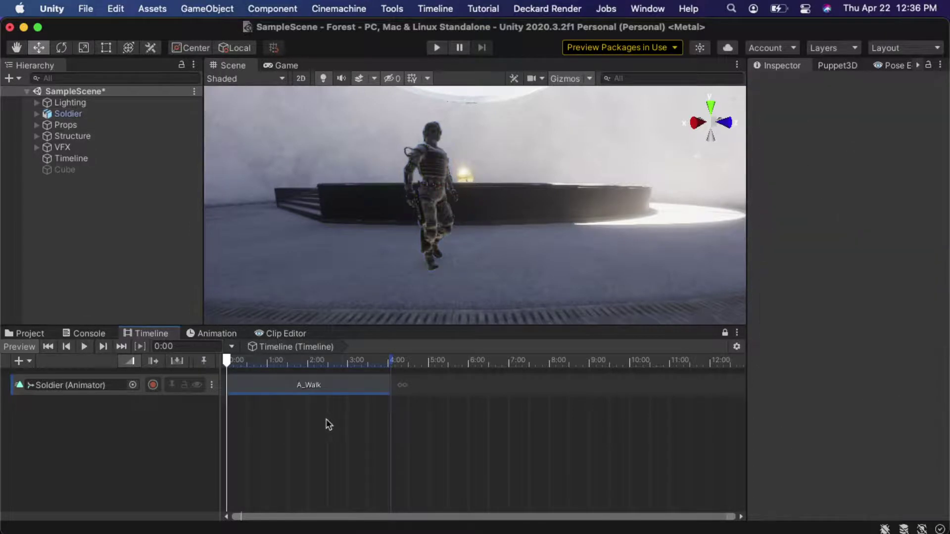
{"action": "left_click", "coordinate": [437, 181]}
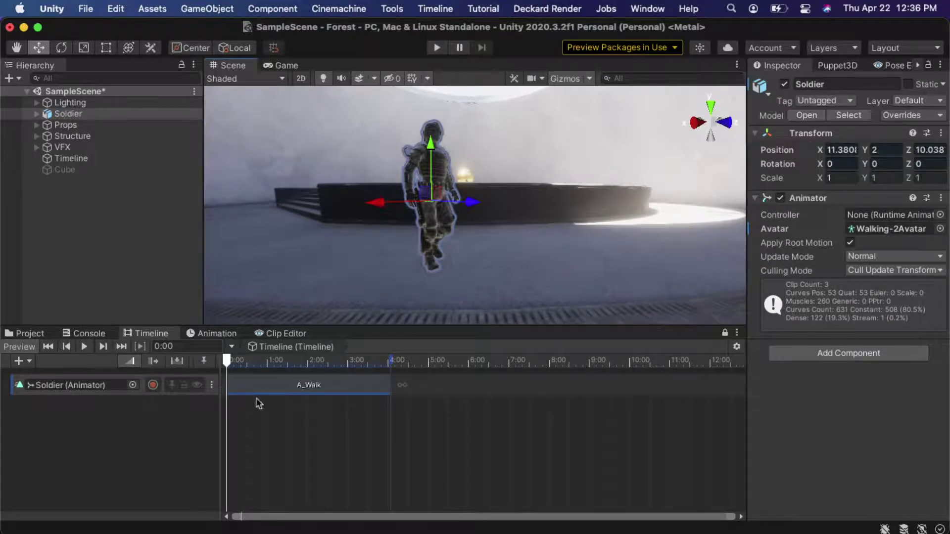
{"action": "left_click", "coordinate": [270, 388]}
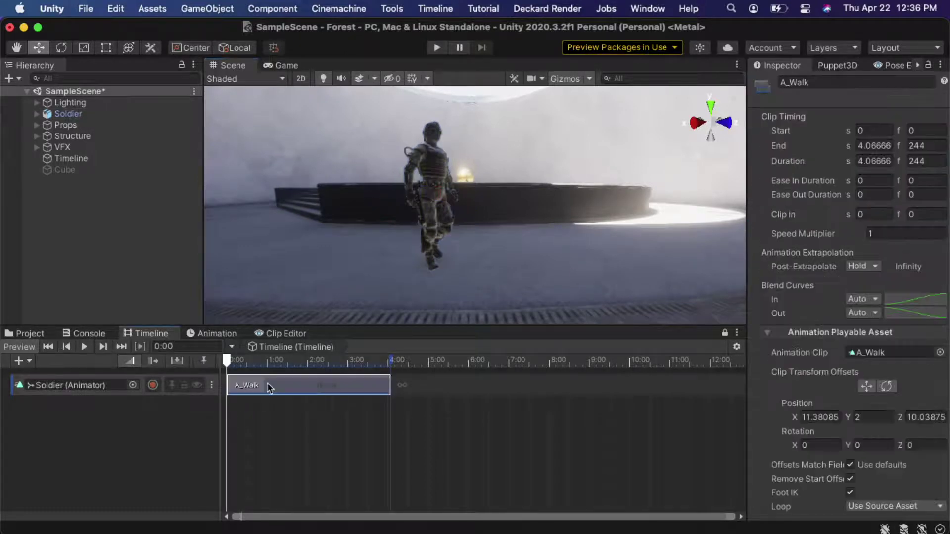
- Offset A_Walk left to X 12.335, Z 8.679, rotated -51.801° on Y, and scrub it
{"action": "left_click", "coordinate": [867, 389]}
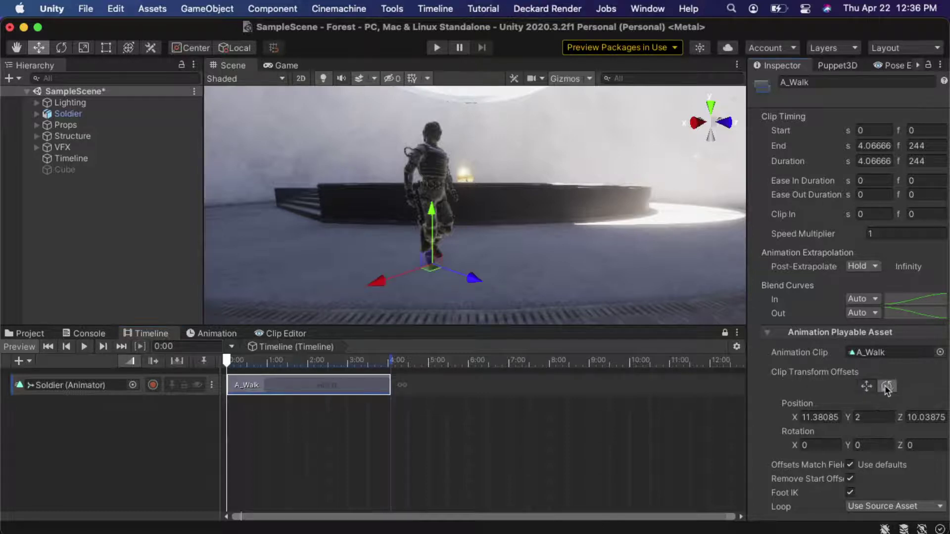
{"action": "left_click", "coordinate": [886, 388]}
{"action": "left_click_drag", "start_coordinate": [433, 269], "coordinate": [305, 265]}
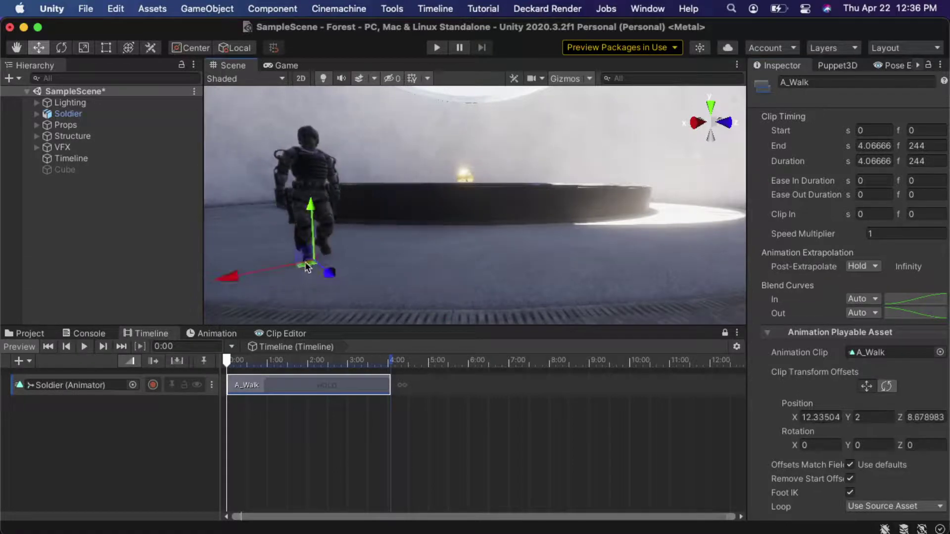
{"action": "left_click", "coordinate": [886, 386]}
{"action": "left_click_drag", "start_coordinate": [308, 278], "coordinate": [433, 250]}
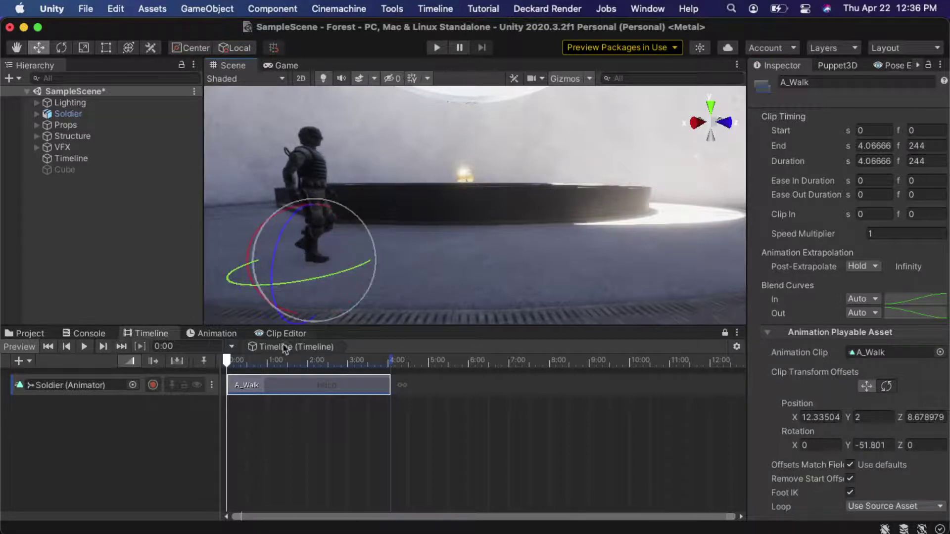
{"action": "left_click_drag", "start_coordinate": [228, 365], "coordinate": [307, 376]}
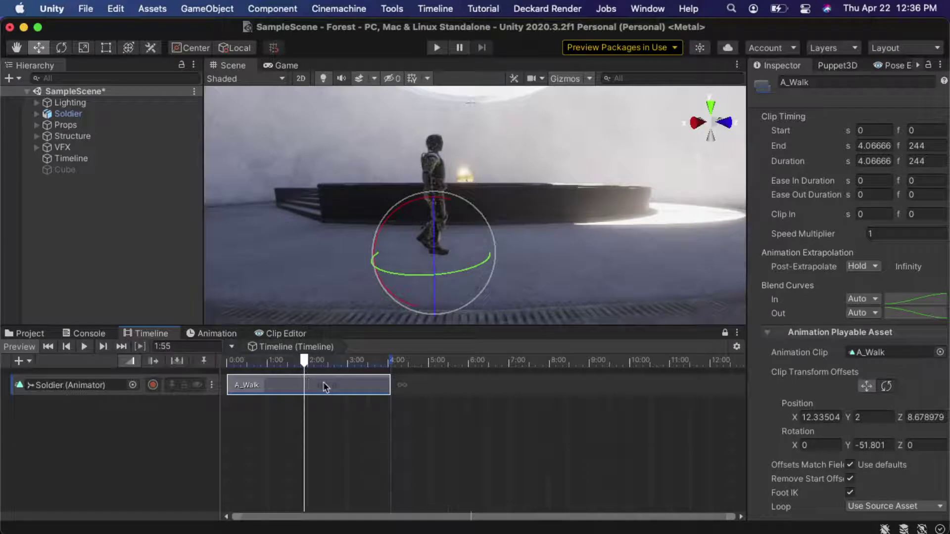
- Set the A_Walk clip's Loop option to On in its Animation Playable Asset settings
{"action": "left_click", "coordinate": [273, 402]}
{"action": "left_click", "coordinate": [275, 390]}
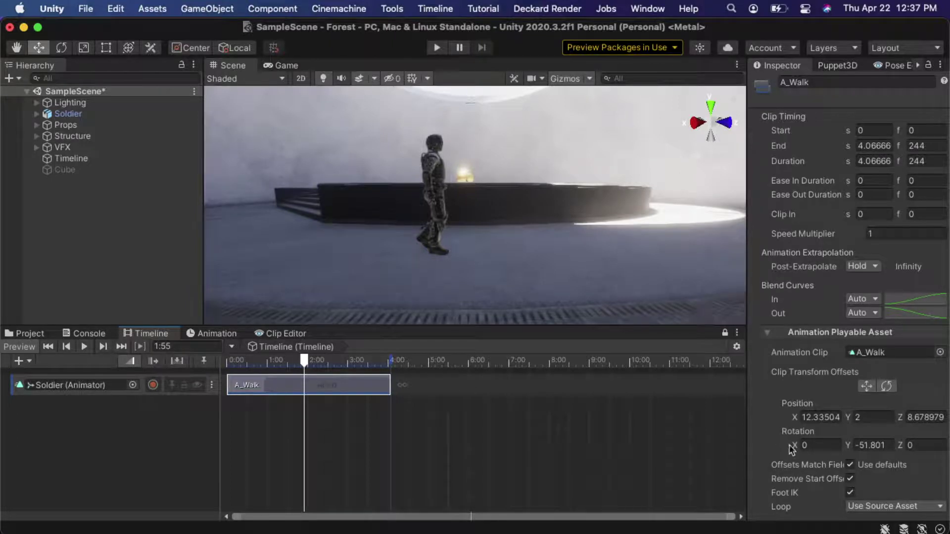
{"action": "left_click", "coordinate": [861, 507]}
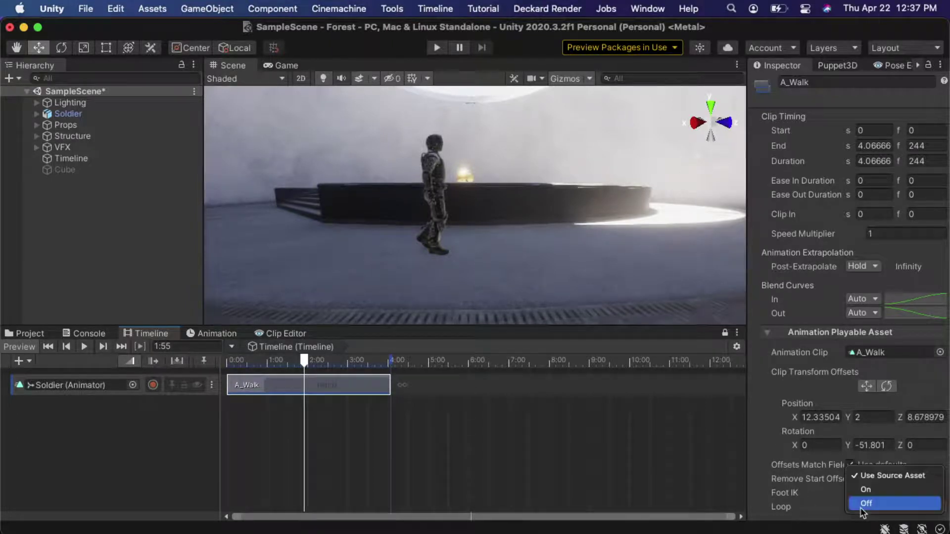
{"action": "left_click", "coordinate": [883, 491]}
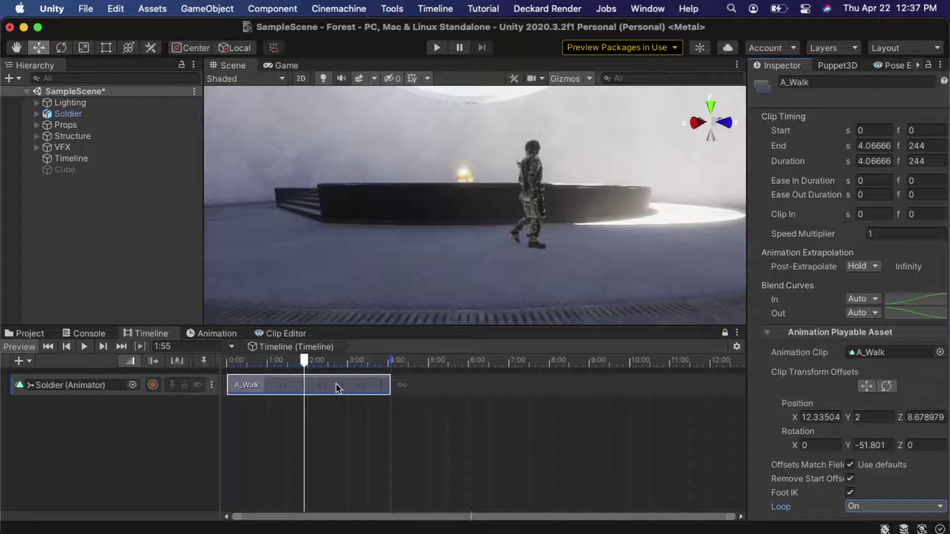
{"action": "right_click", "coordinate": [444, 390]}
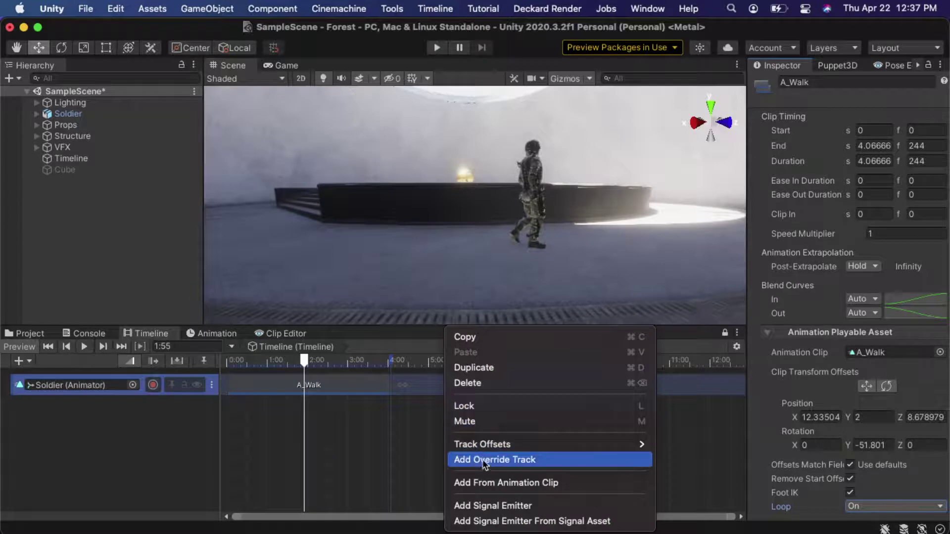
{"action": "left_click", "coordinate": [482, 482]}
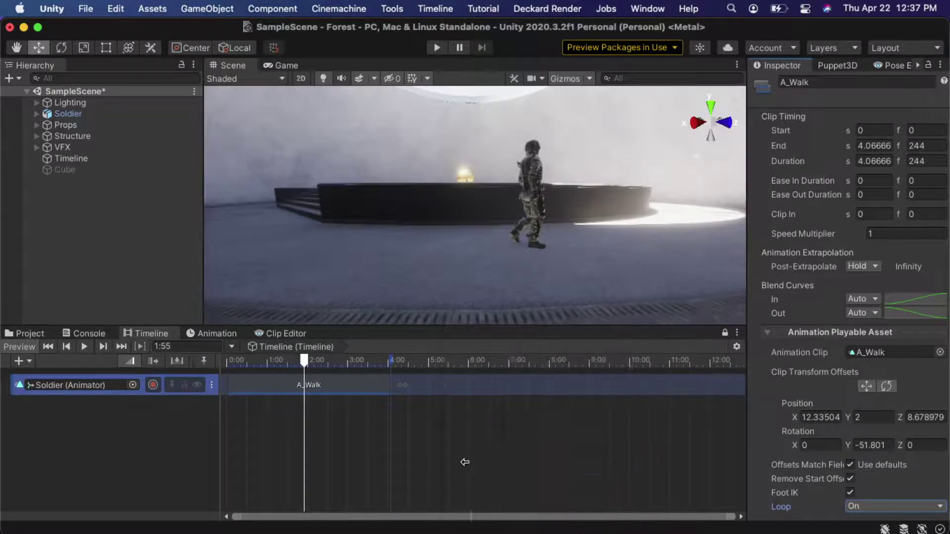
{"action": "left_click", "coordinate": [515, 379]}
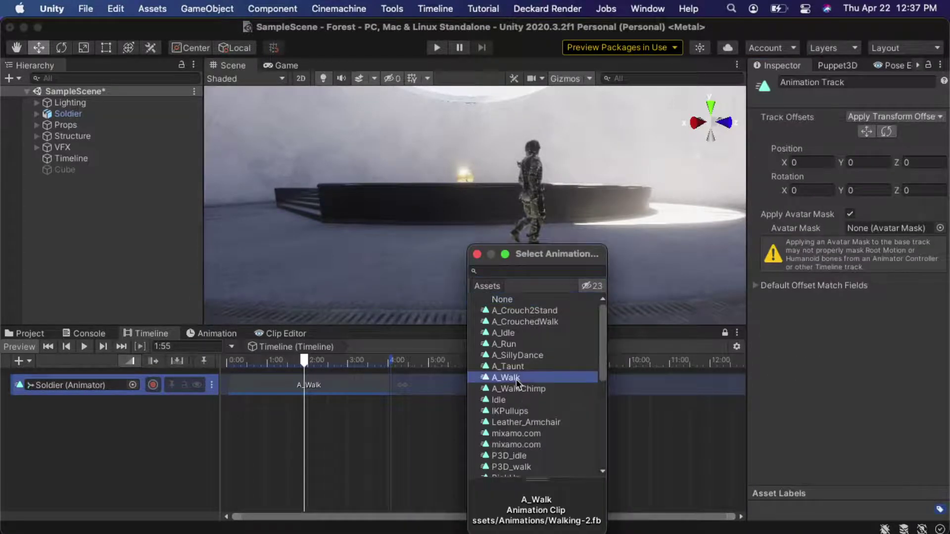
{"action": "double_click", "coordinate": [516, 379]}
{"action": "left_click_drag", "start_coordinate": [473, 386], "coordinate": [621, 387]}
{"action": "left_click", "coordinate": [351, 393]}
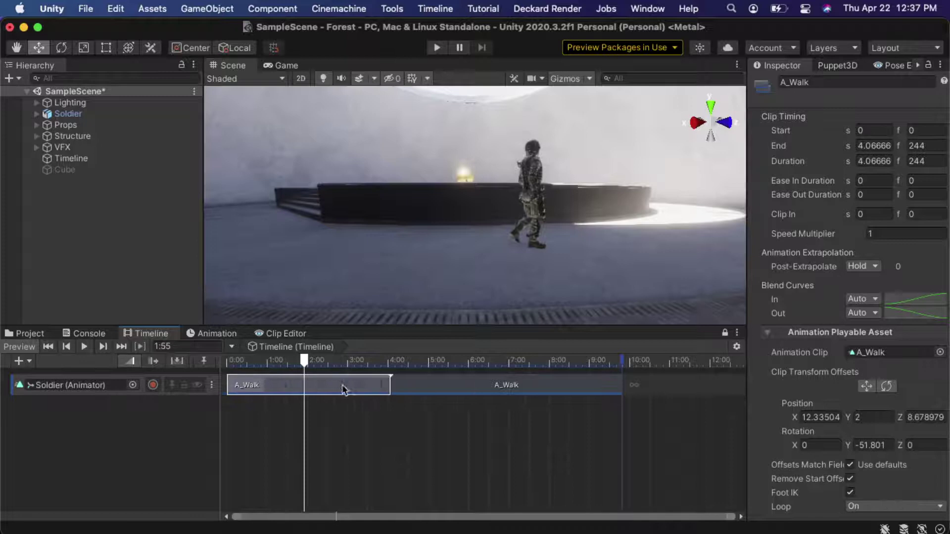
{"action": "left_click", "coordinate": [471, 389]}
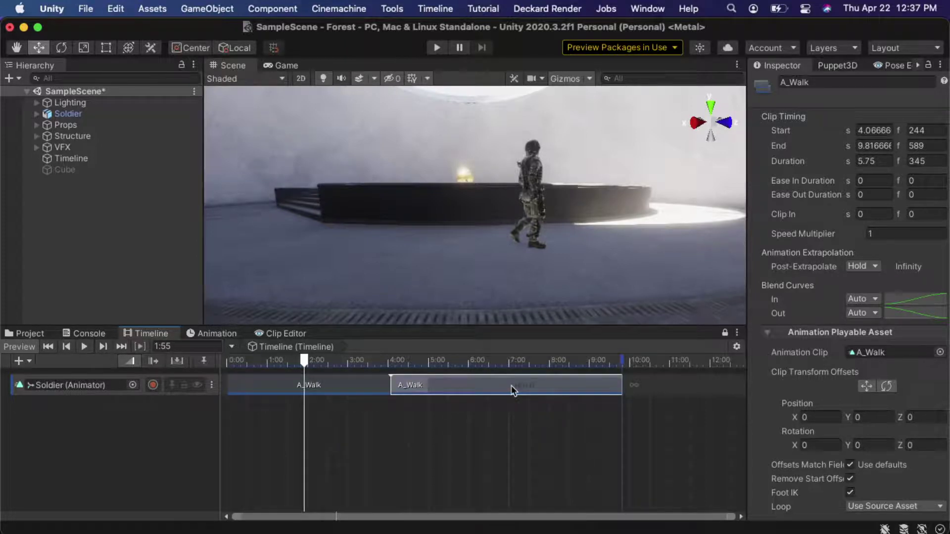
{"action": "key", "text": "Delete"}
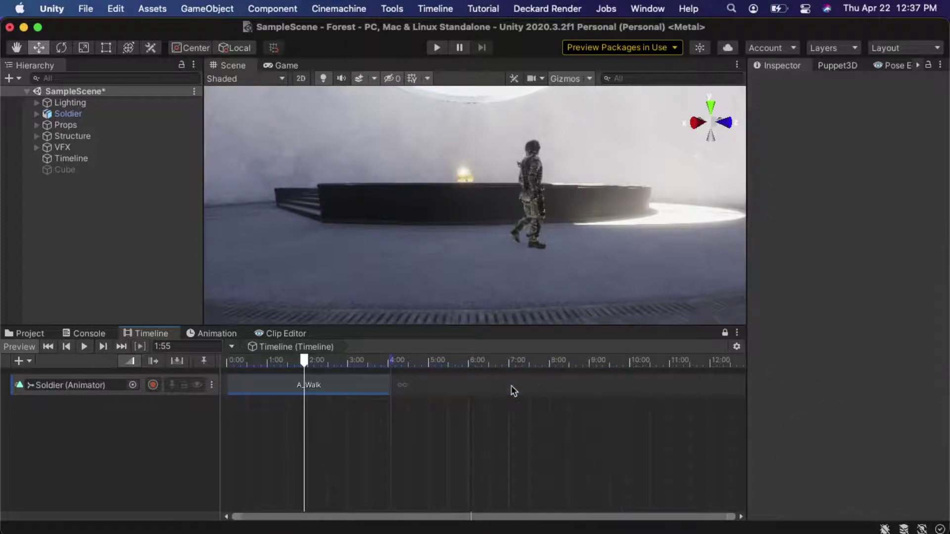
{"action": "left_click", "coordinate": [336, 394]}
{"action": "left_click", "coordinate": [34, 335]}
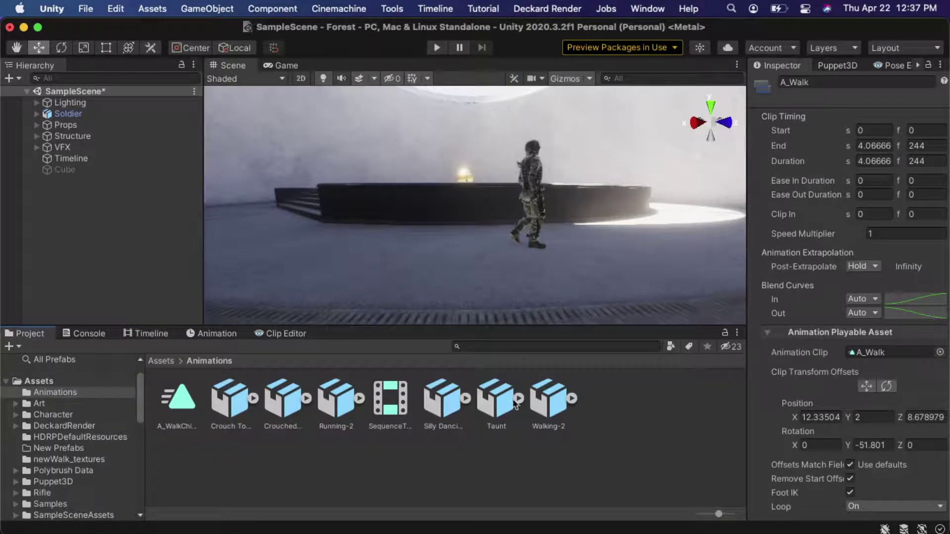
- Enable Loop Time for A_Walk in Walking-2's Animation import settings, apply, and return to Timeline
{"action": "left_click", "coordinate": [547, 400]}
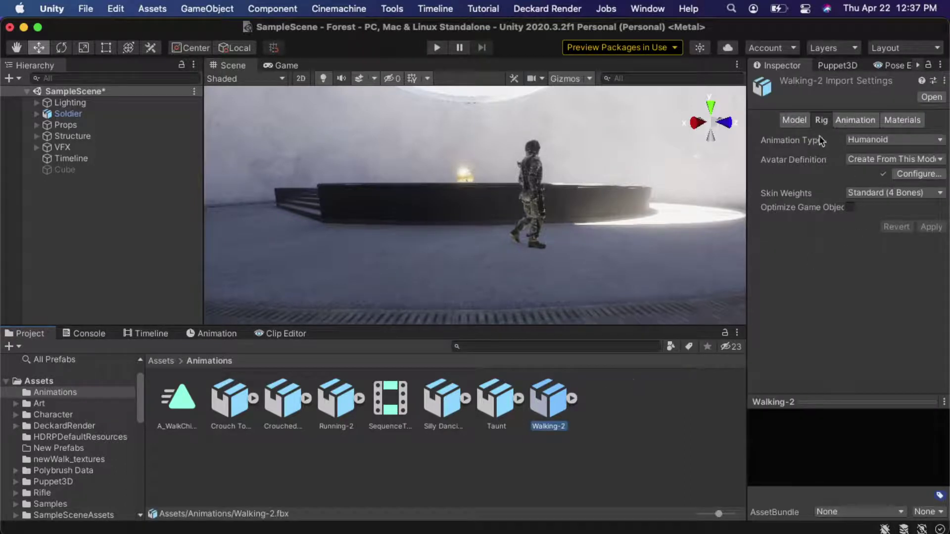
{"action": "left_click", "coordinate": [850, 121]}
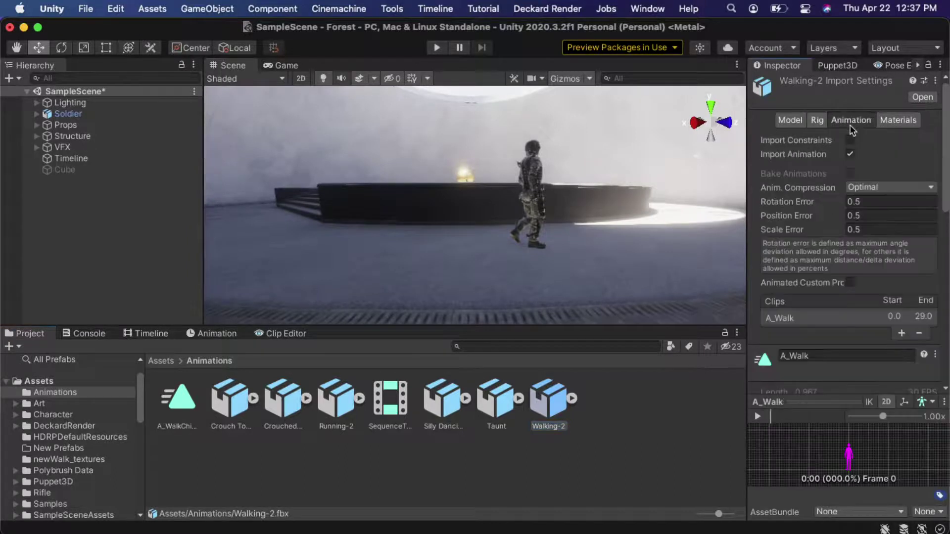
{"action": "scroll", "coordinate": [830, 210], "scroll_direction": "down", "scroll_amount": 3}
{"action": "scroll", "coordinate": [830, 210], "scroll_direction": "down", "scroll_amount": 5}
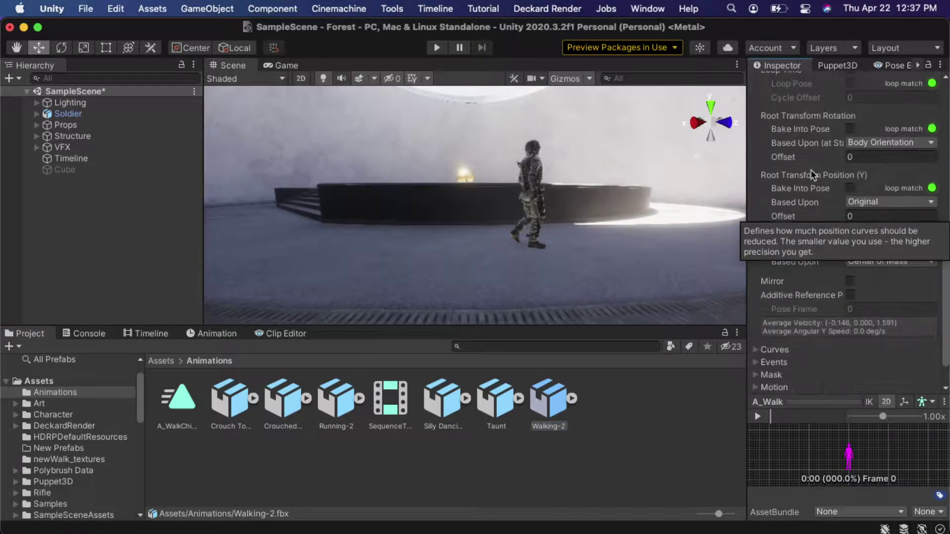
{"action": "scroll", "coordinate": [811, 188], "scroll_direction": "up", "scroll_amount": 3}
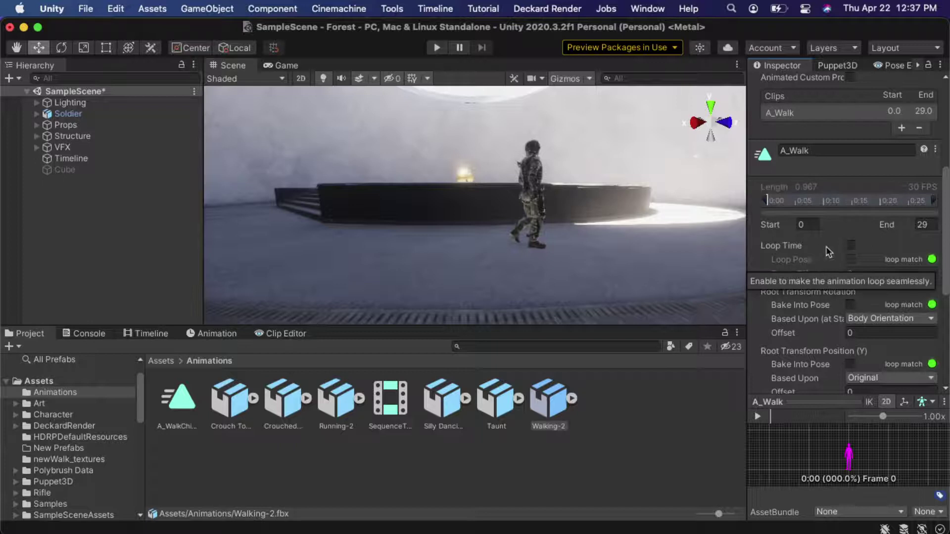
{"action": "left_click", "coordinate": [851, 245]}
{"action": "scroll", "coordinate": [879, 249], "scroll_direction": "down", "scroll_amount": 5}
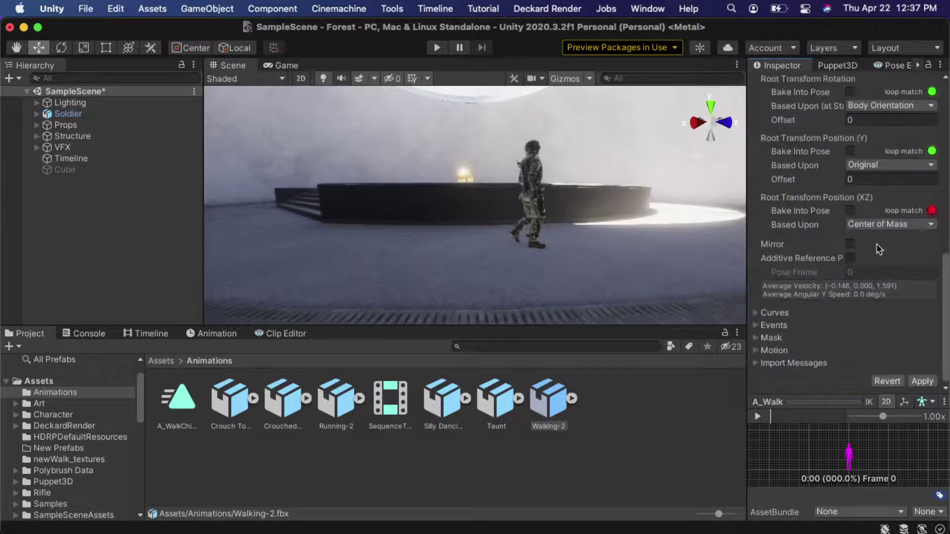
{"action": "left_click", "coordinate": [922, 381]}
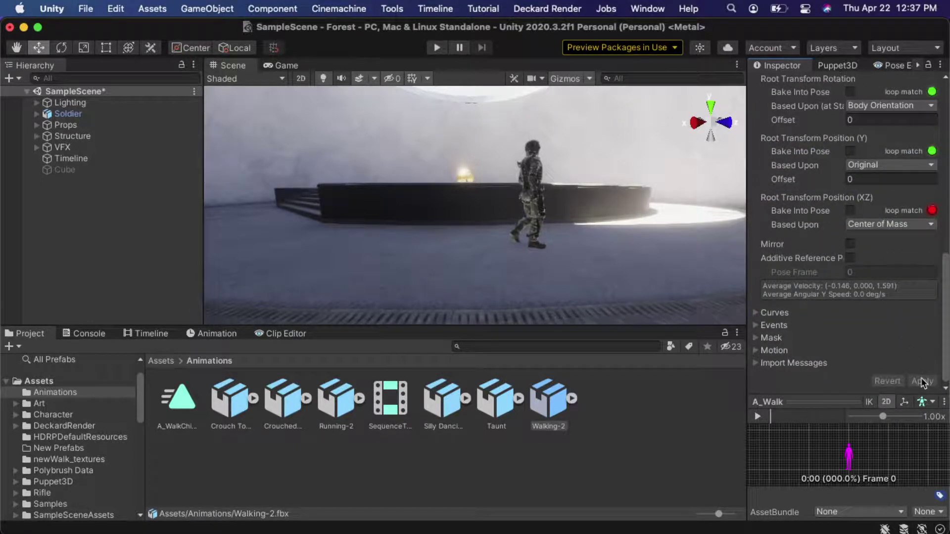
{"action": "left_click", "coordinate": [147, 335]}
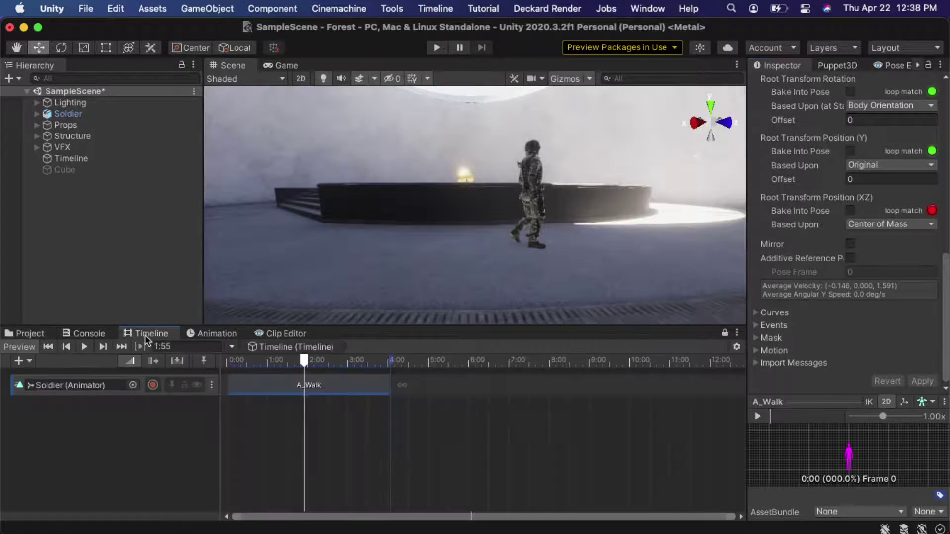
{"action": "right_click", "coordinate": [424, 384]}
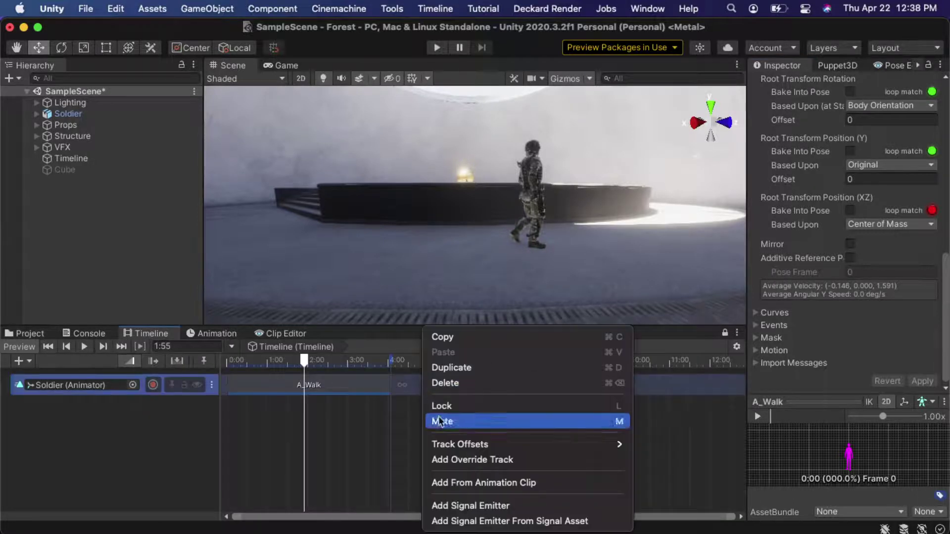
{"action": "left_click", "coordinate": [454, 482]}
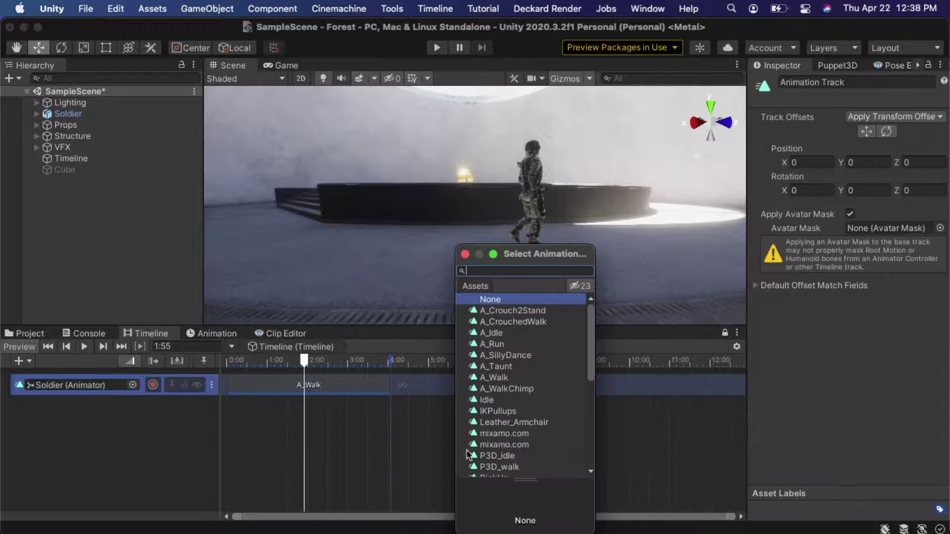
{"action": "left_click", "coordinate": [496, 379]}
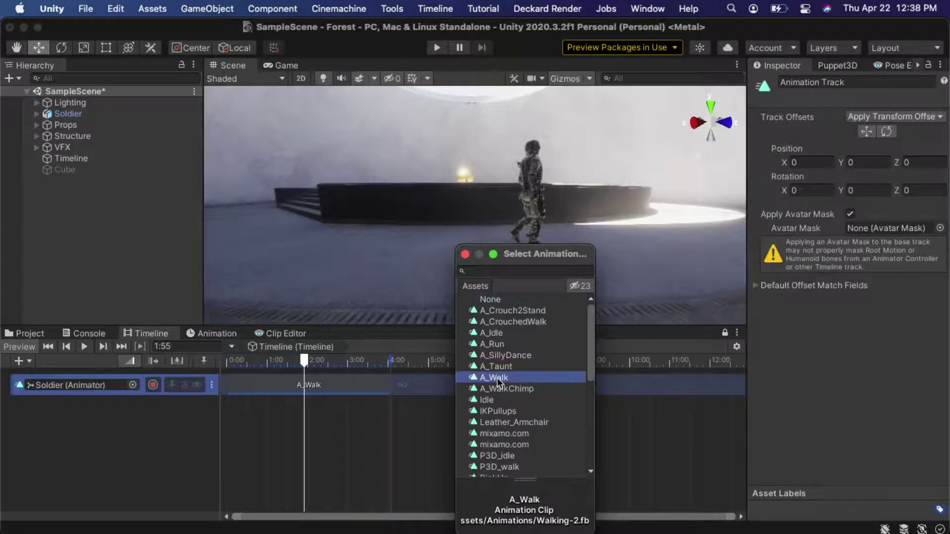
{"action": "double_click", "coordinate": [497, 378]}
{"action": "left_click_drag", "start_coordinate": [444, 392], "coordinate": [619, 384]}
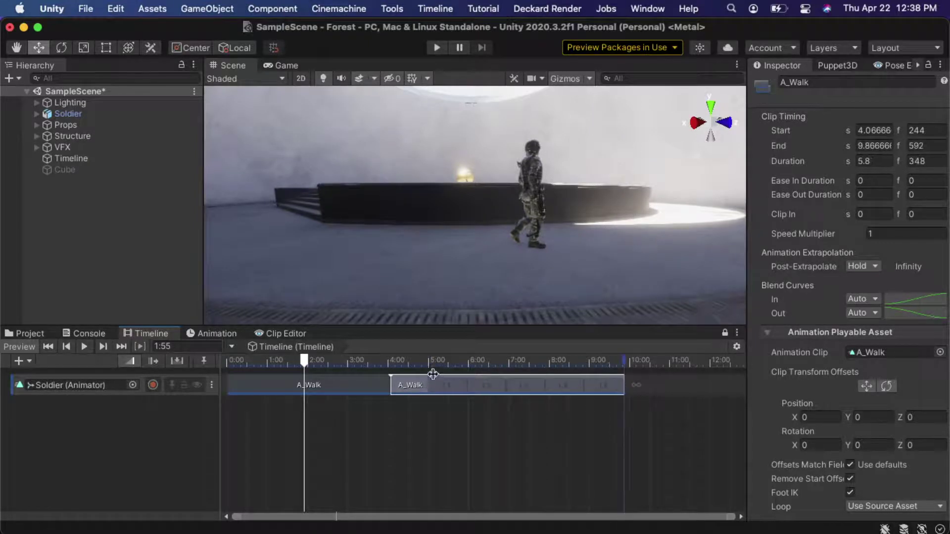
{"action": "left_click", "coordinate": [427, 360]}
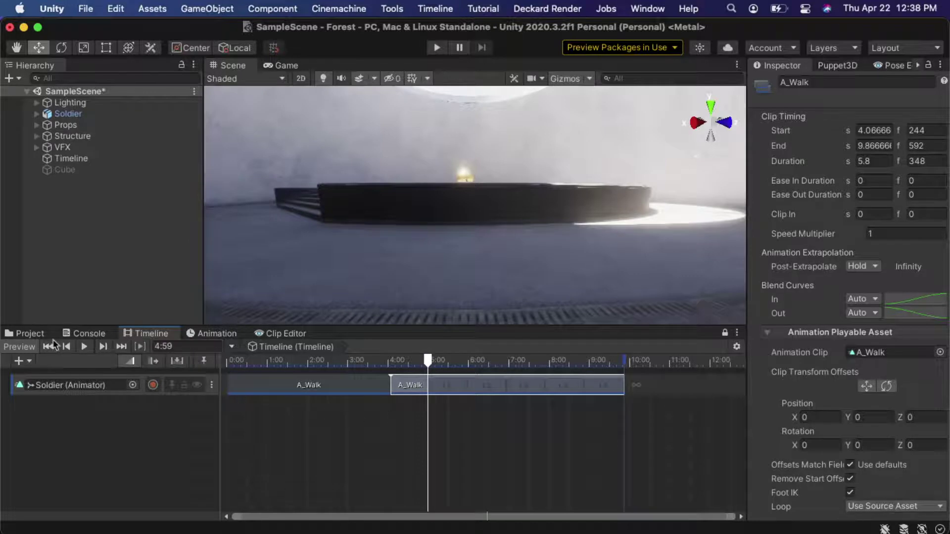
{"action": "left_click", "coordinate": [30, 334]}
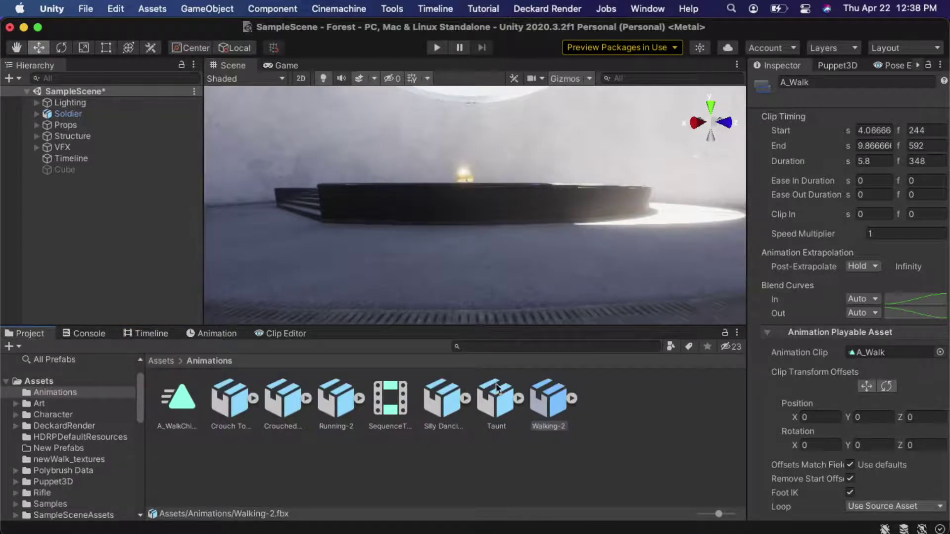
{"action": "left_click", "coordinate": [557, 396]}
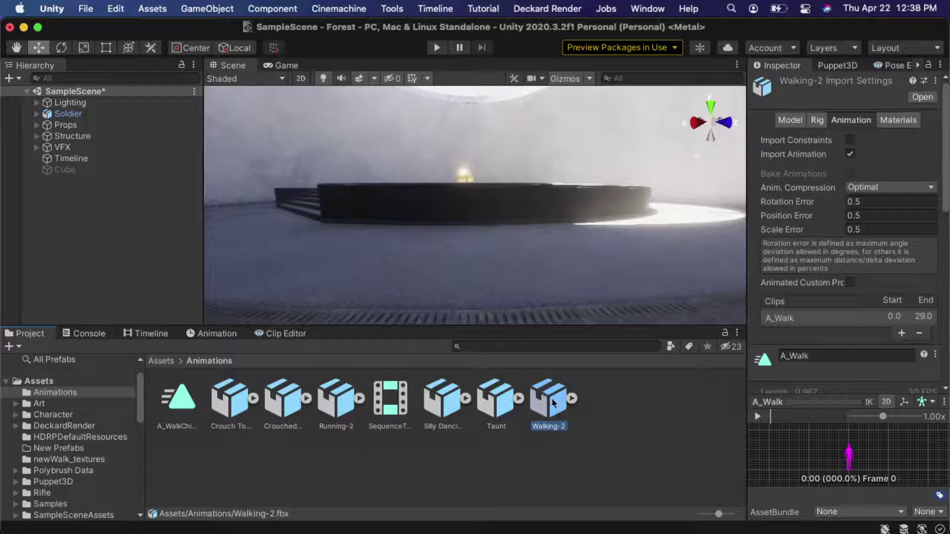
{"action": "scroll", "coordinate": [807, 310], "scroll_direction": "down", "scroll_amount": 5}
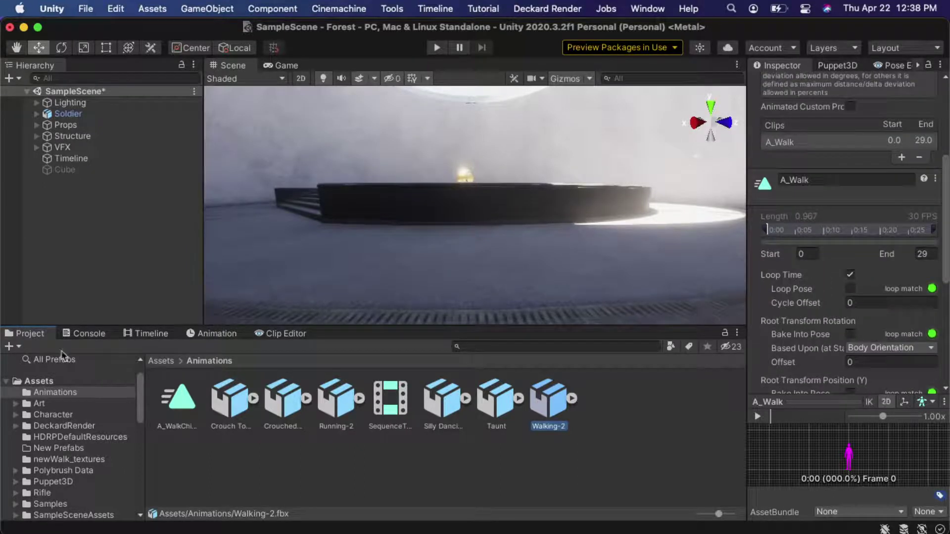
{"action": "left_click", "coordinate": [215, 334]}
{"action": "left_click", "coordinate": [150, 333]}
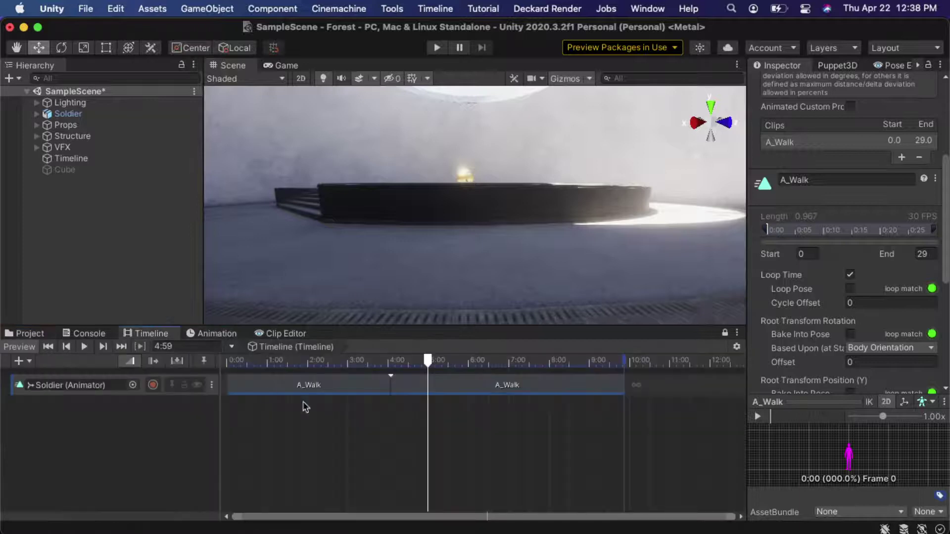
{"action": "left_click", "coordinate": [440, 383]}
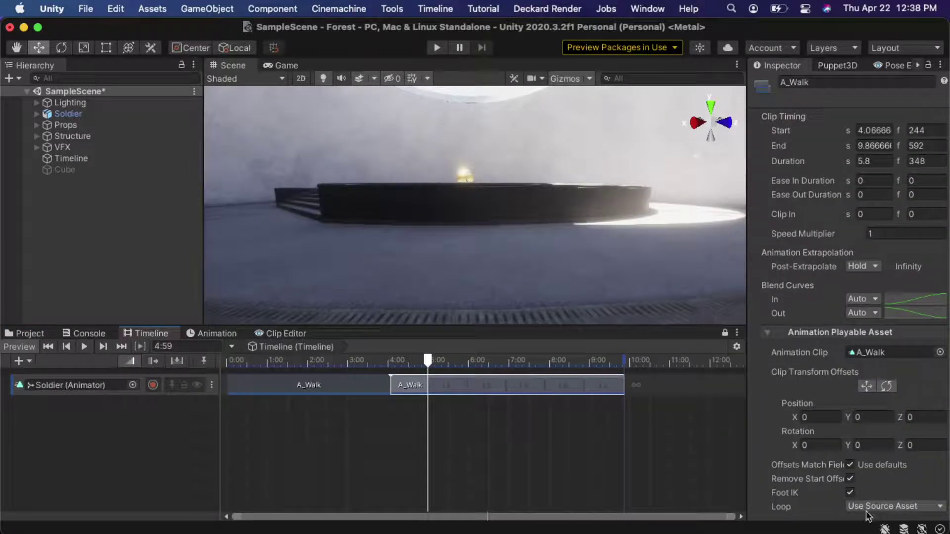
{"action": "left_click", "coordinate": [893, 506]}
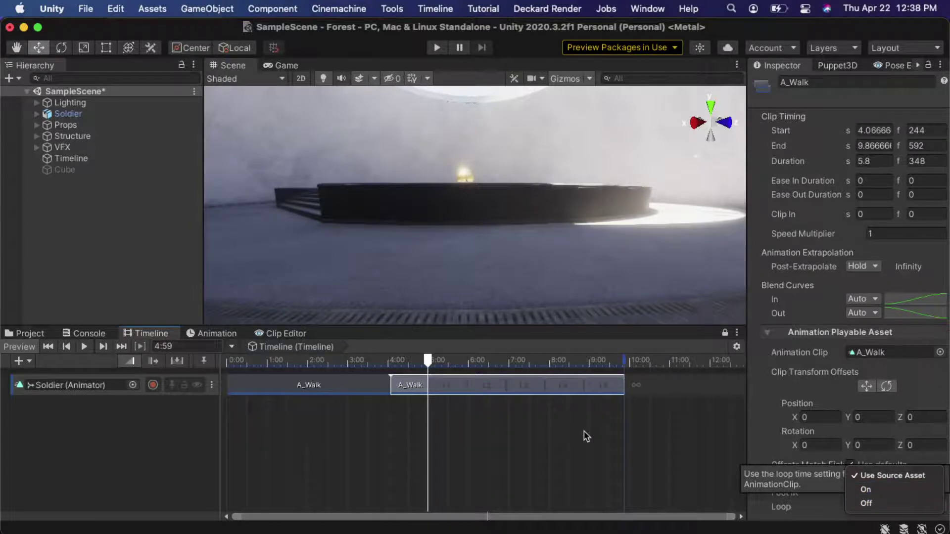
{"action": "left_click", "coordinate": [474, 382]}
{"action": "key", "text": "Delete"}
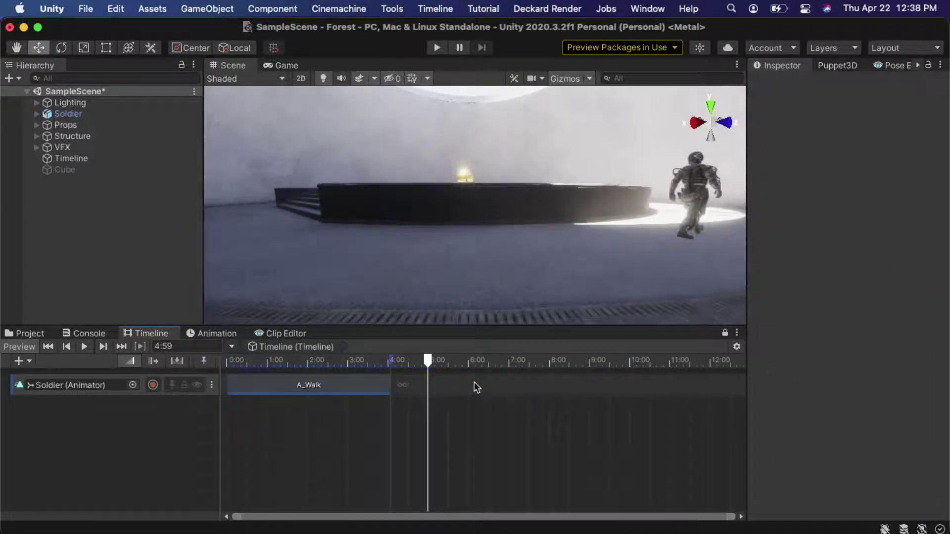
- Set A_Walk's Loop to Use Source Asset and play the walk preview from 0:00
{"action": "left_click_drag", "start_coordinate": [350, 361], "coordinate": [260, 366]}
{"action": "left_click", "coordinate": [281, 384]}
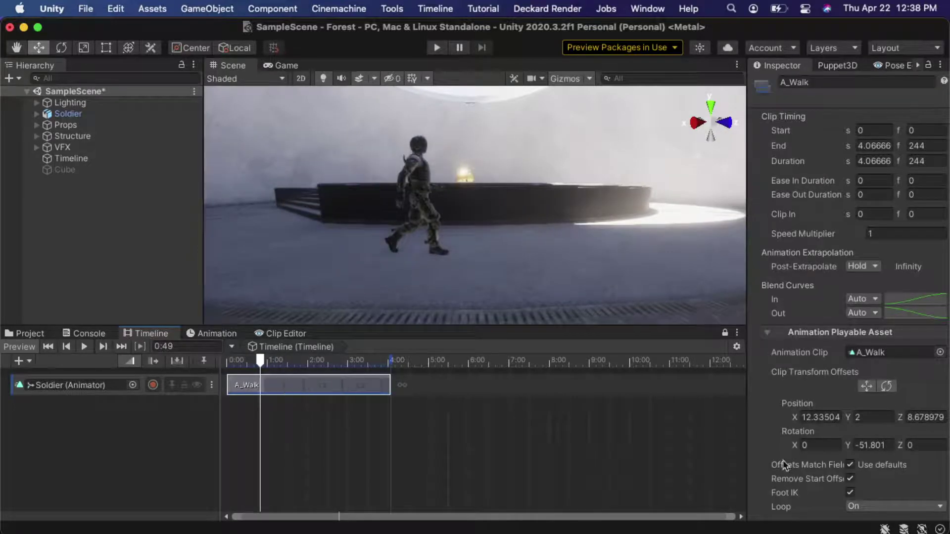
{"action": "left_click", "coordinate": [856, 506]}
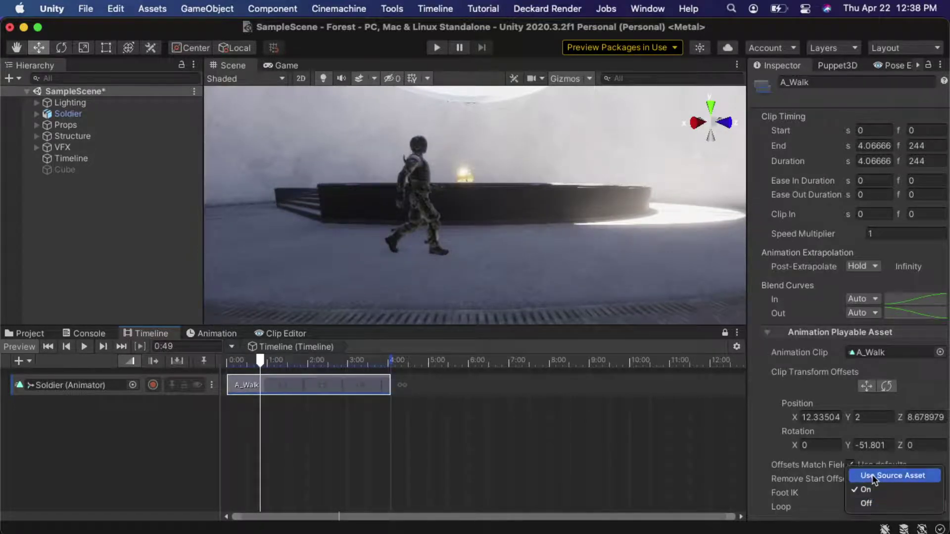
{"action": "left_click", "coordinate": [871, 477]}
{"action": "left_click_drag", "start_coordinate": [288, 363], "coordinate": [218, 373]}
{"action": "key", "text": "space"}
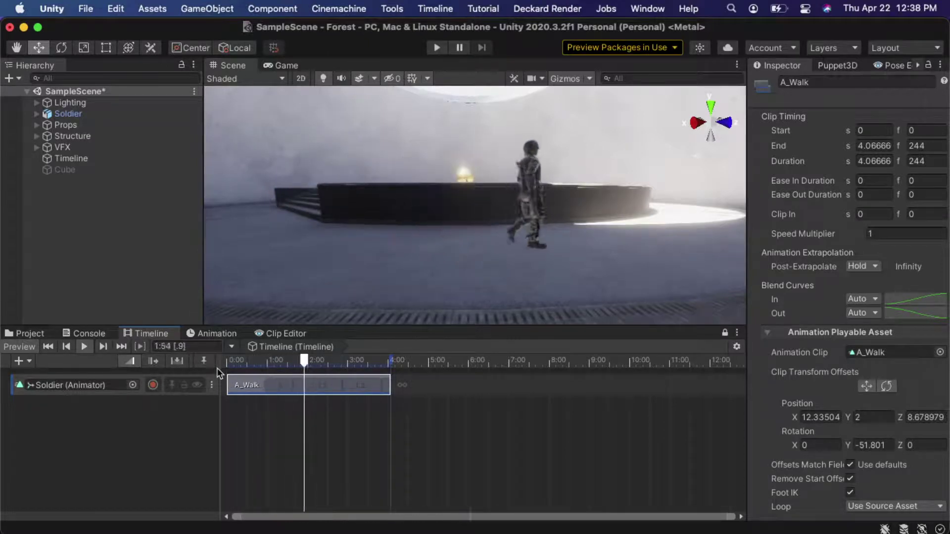
- Test shorter A_Walk lengths of 232 and 158 frames and play the result
{"action": "key", "text": "space"}
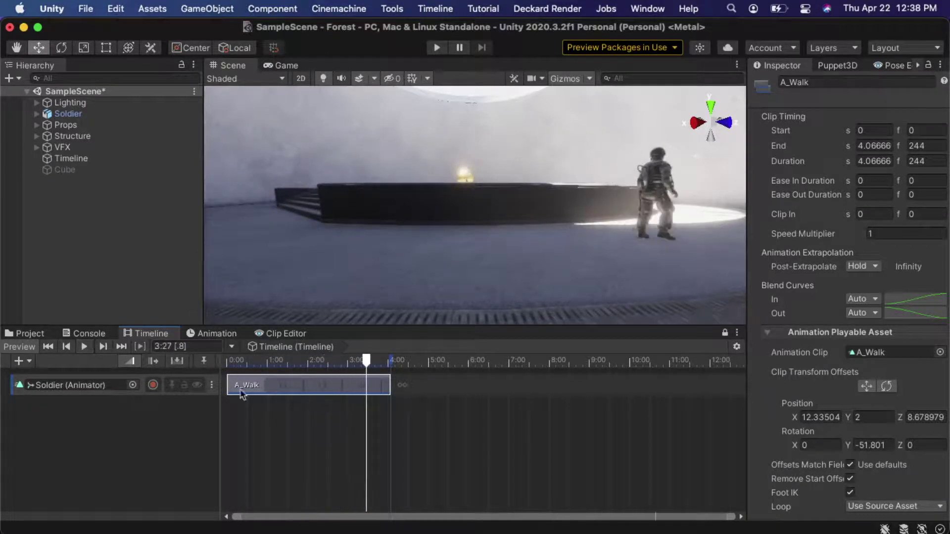
{"action": "left_click_drag", "start_coordinate": [387, 387], "coordinate": [382, 387]}
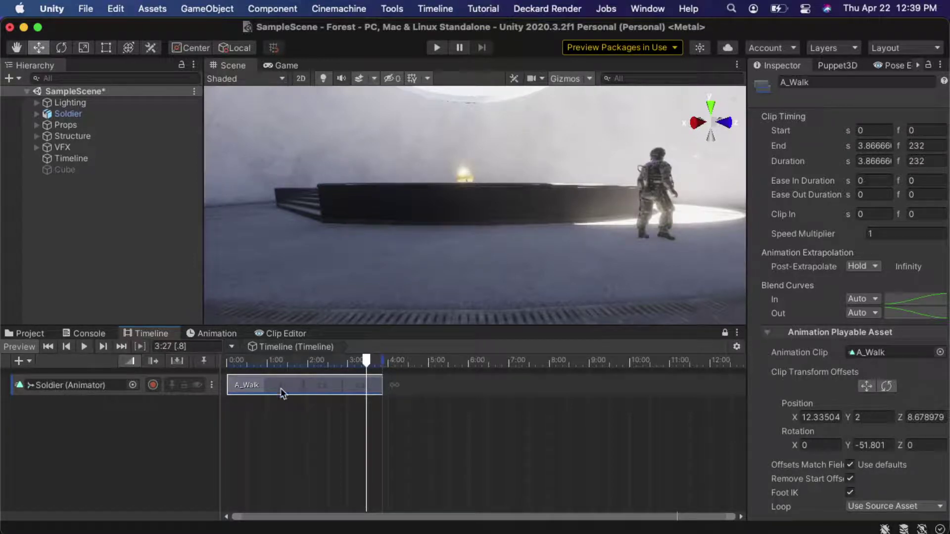
{"action": "left_click_drag", "start_coordinate": [242, 365], "coordinate": [227, 364]}
{"action": "left_click_drag", "start_coordinate": [382, 387], "coordinate": [266, 390]}
{"action": "left_click", "coordinate": [231, 360]}
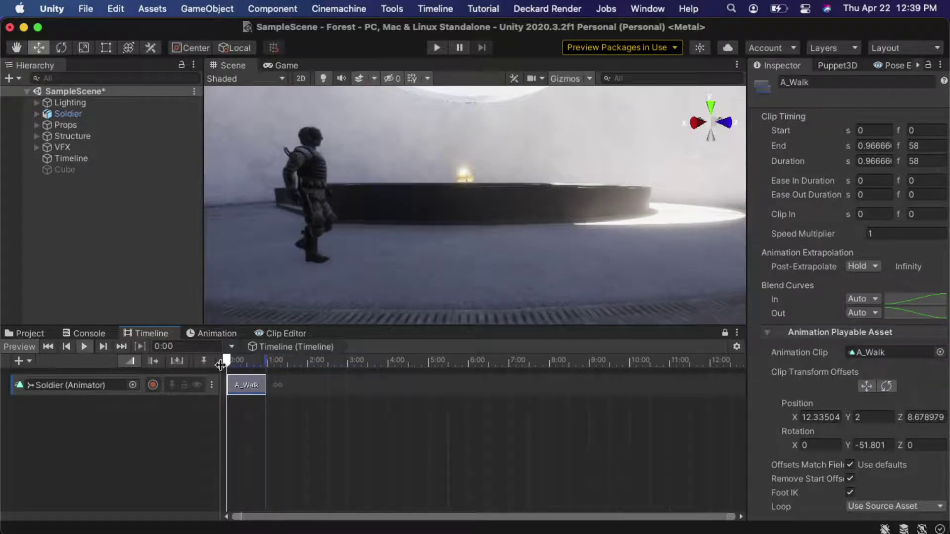
{"action": "key", "text": "space"}
- Stretch A_Walk to 488 frames, then trim it to end at 2:51 (171 frames)
{"action": "left_click_drag", "start_coordinate": [265, 386], "coordinate": [554, 385]}
{"action": "left_click_drag", "start_coordinate": [257, 366], "coordinate": [343, 372]}
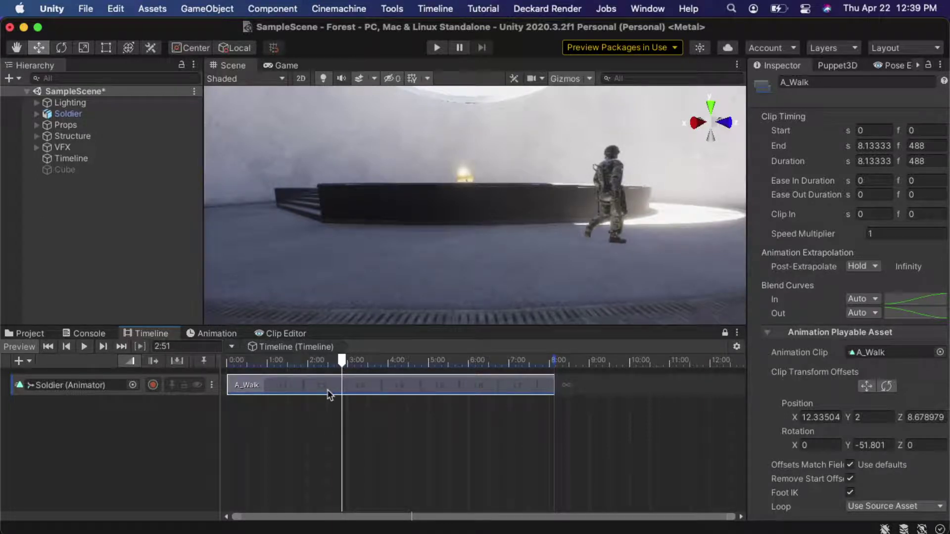
{"action": "left_click_drag", "start_coordinate": [555, 394], "coordinate": [329, 390]}
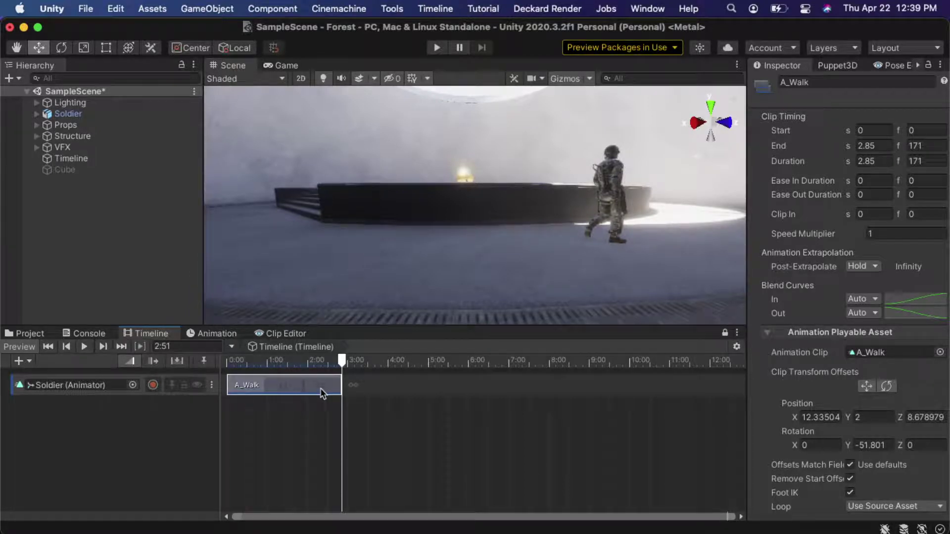
{"action": "left_click_drag", "start_coordinate": [286, 363], "coordinate": [238, 363]}
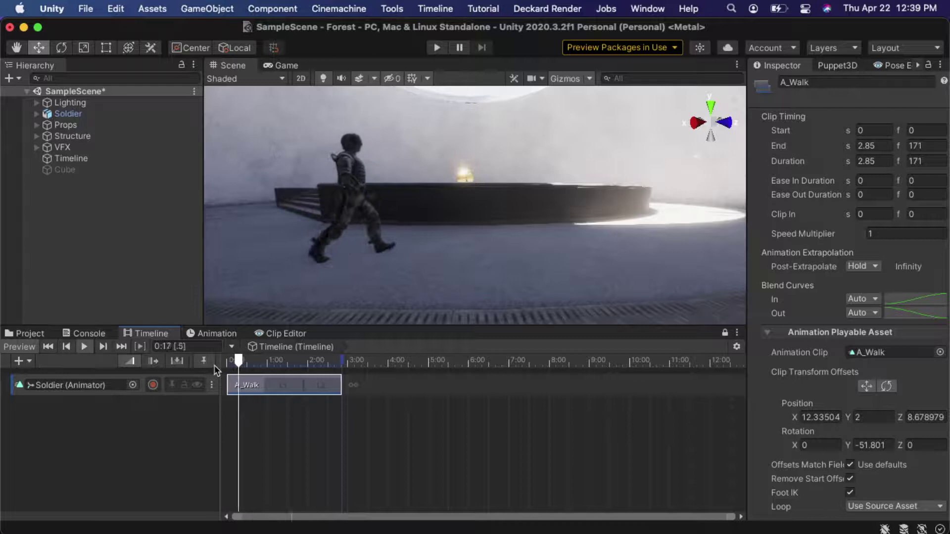
{"action": "key", "text": "space"}
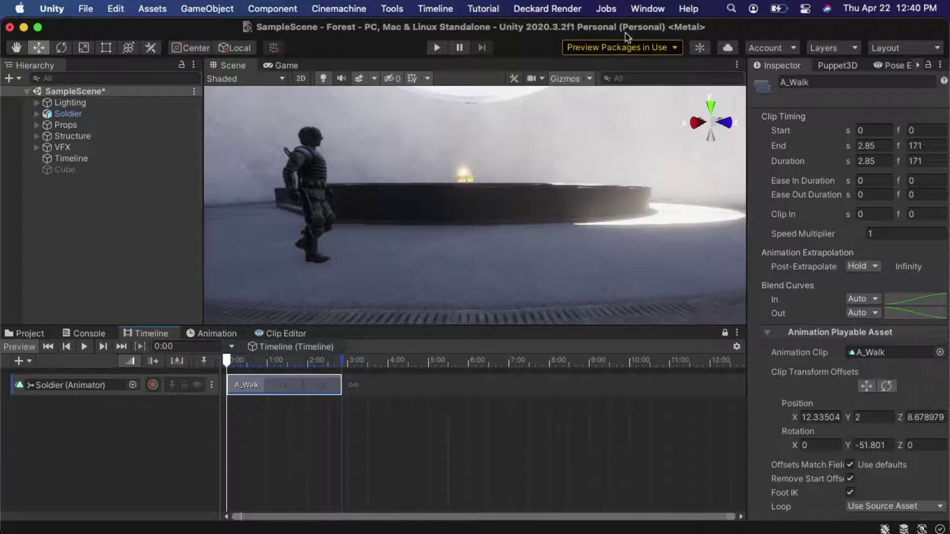
- Open the UMotion Clip Editor via Window > UMotion Editor > Clip Editor
{"action": "left_click", "coordinate": [644, 10]}
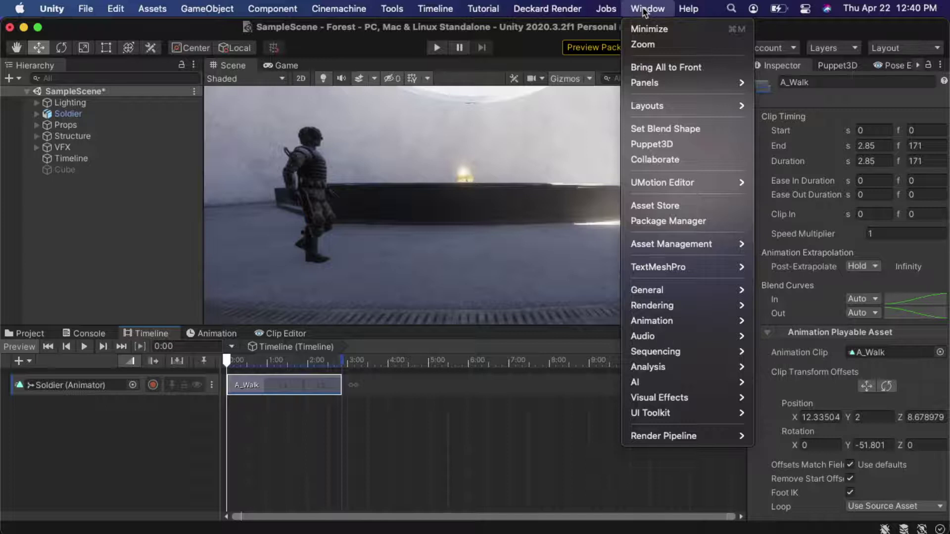
{"action": "mouse_move", "coordinate": [675, 186]}
{"action": "left_click", "coordinate": [292, 336]}
{"action": "left_click", "coordinate": [292, 336]}
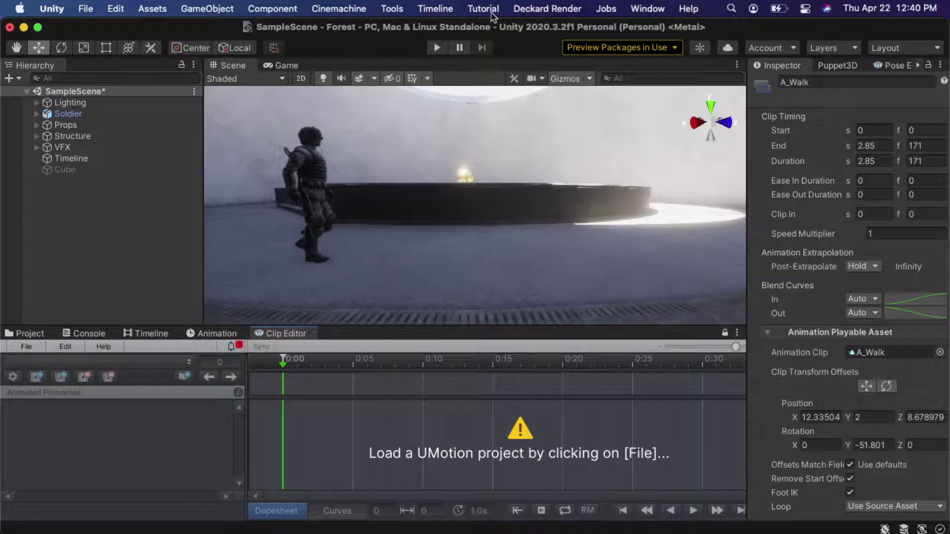
{"action": "left_click", "coordinate": [641, 9]}
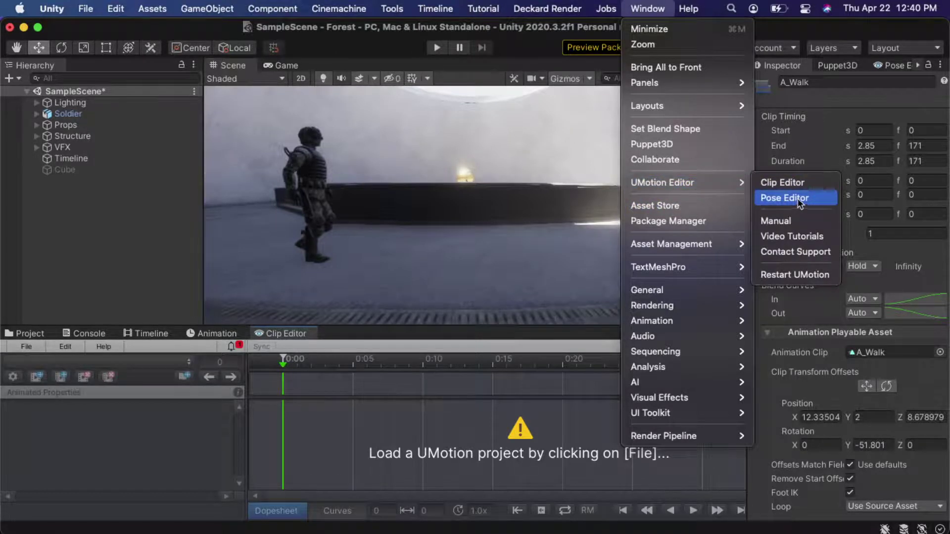
- Open the UMotion Pose Editor and dock its tab beside the Inspector
{"action": "left_click", "coordinate": [896, 63]}
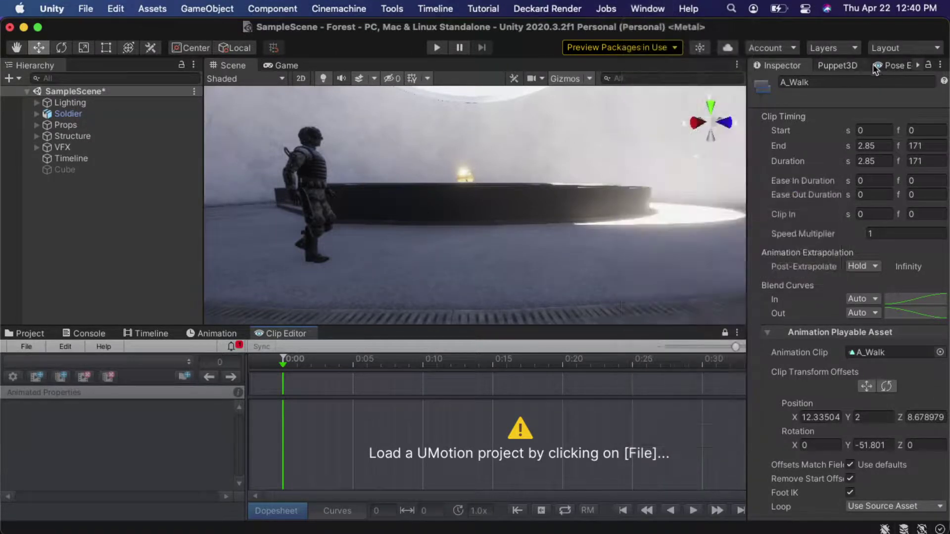
{"action": "left_click", "coordinate": [890, 65]}
{"action": "left_click_drag", "start_coordinate": [890, 66], "coordinate": [830, 63]}
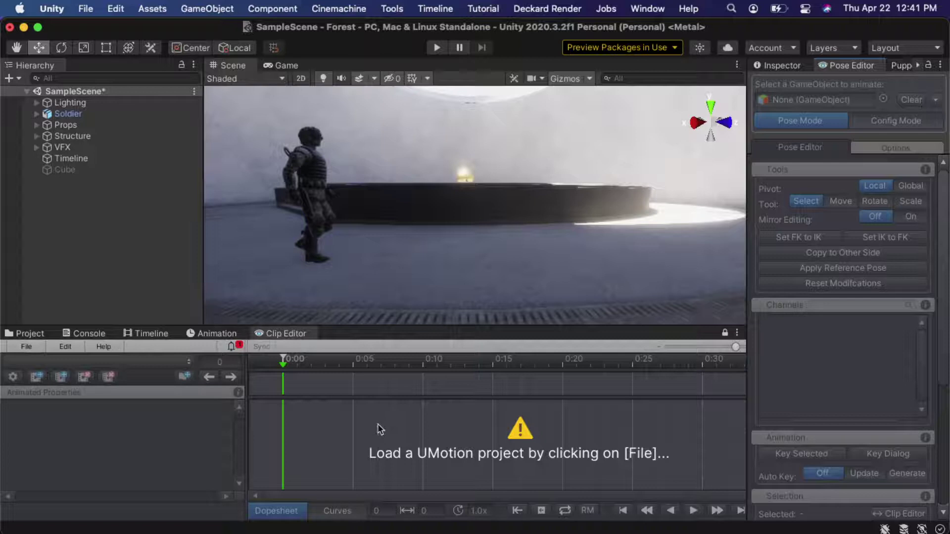
- Start a new Humanoid UMotion project, then cancel its save dialog
{"action": "left_click", "coordinate": [25, 348]}
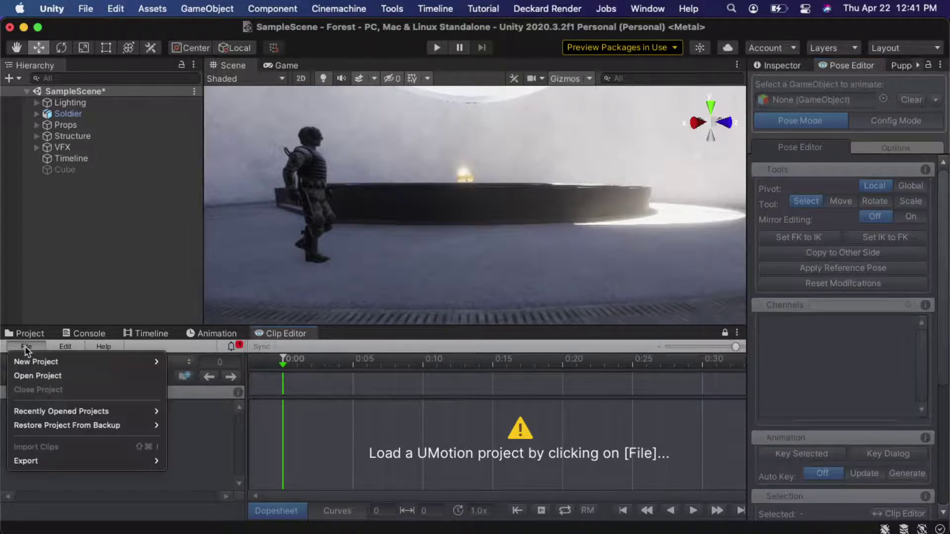
{"action": "left_click", "coordinate": [270, 332]}
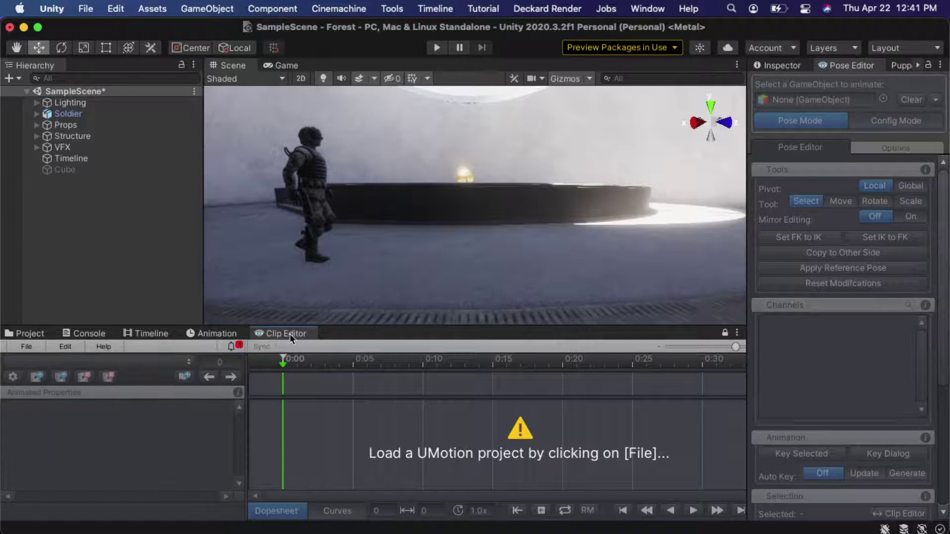
{"action": "left_click", "coordinate": [28, 346]}
{"action": "mouse_move", "coordinate": [34, 362]}
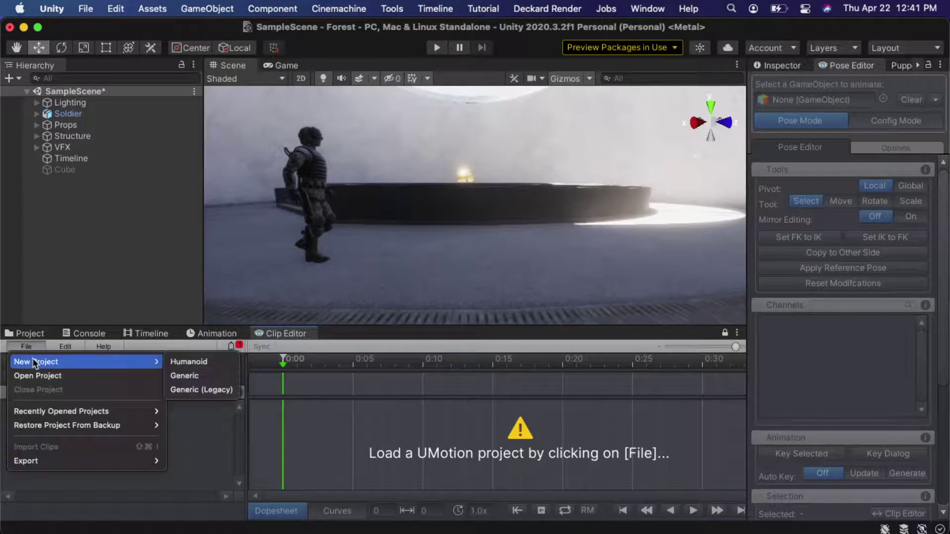
{"action": "left_click", "coordinate": [191, 363]}
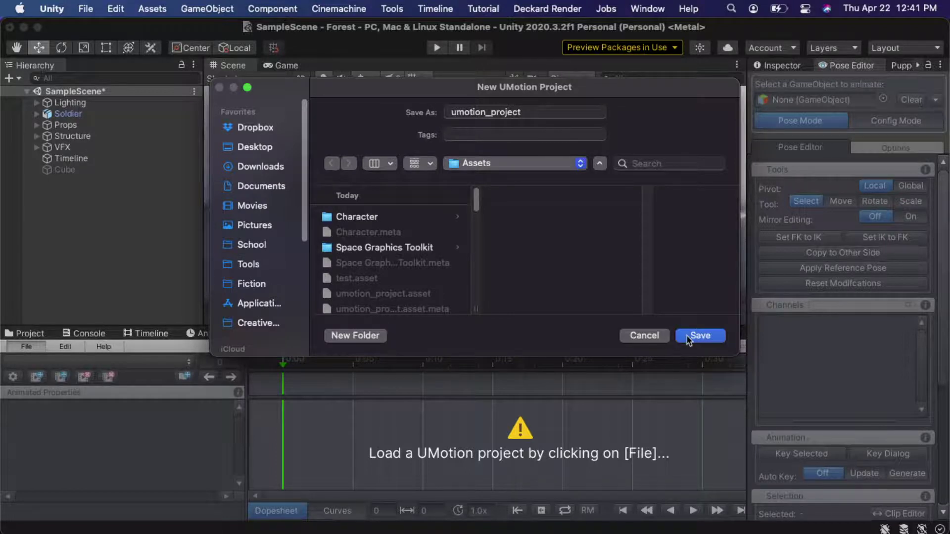
{"action": "left_click", "coordinate": [647, 335]}
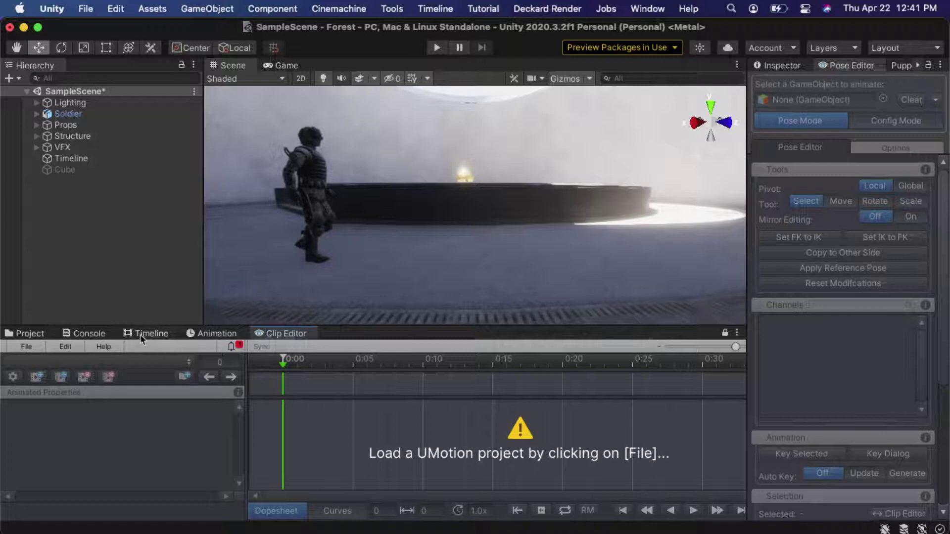
- Select Soldier in the Hierarchy and browse the Project to Assets > Character's Soldier model
{"action": "left_click", "coordinate": [74, 114]}
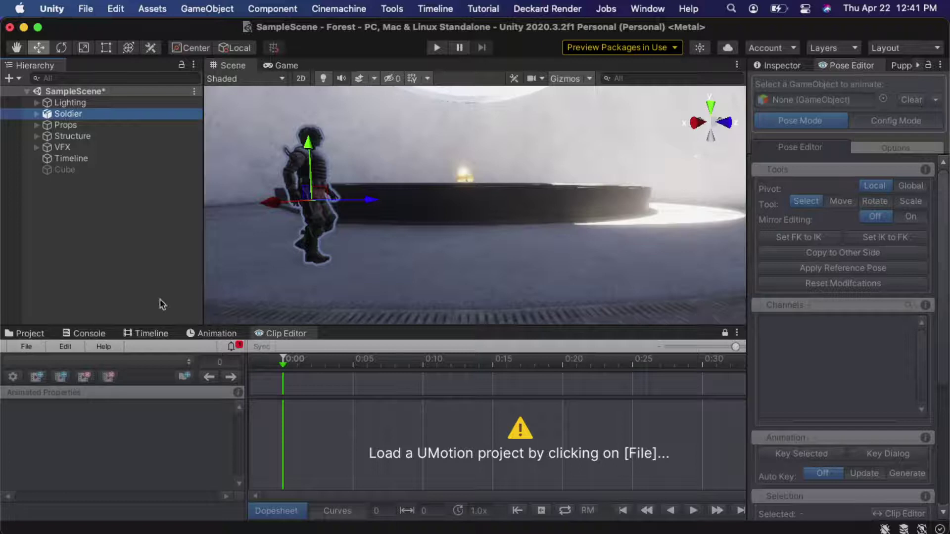
{"action": "left_click", "coordinate": [25, 334]}
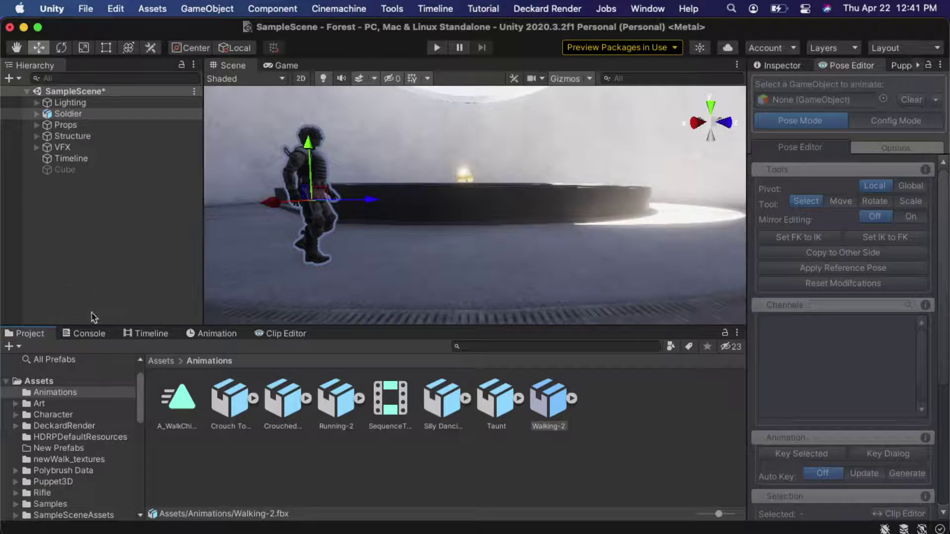
{"action": "left_click", "coordinate": [163, 360]}
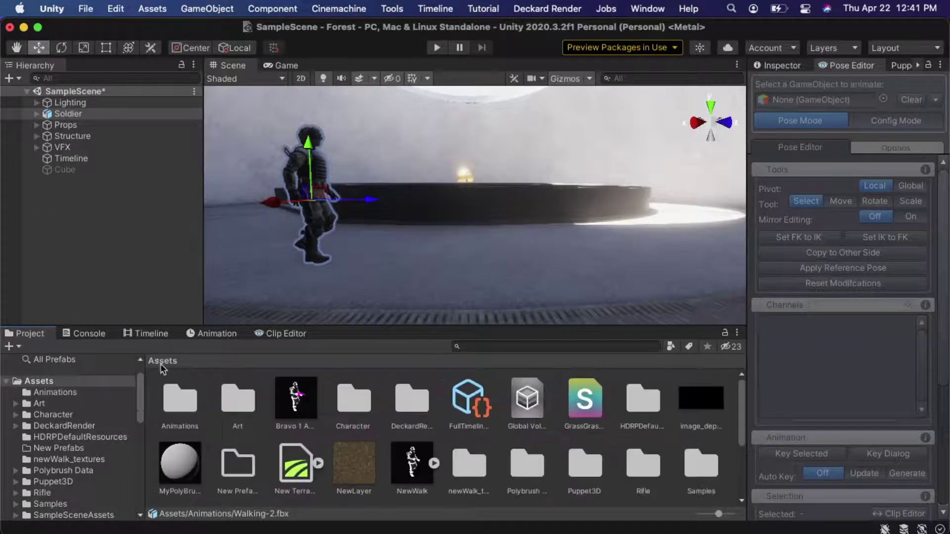
{"action": "double_click", "coordinate": [352, 403]}
{"action": "left_click", "coordinate": [237, 407]}
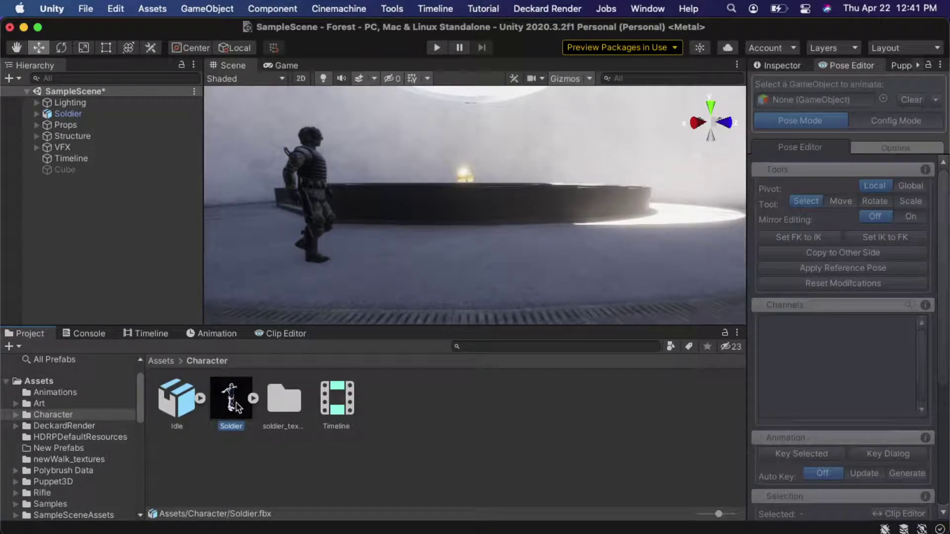
{"action": "left_click", "coordinate": [233, 403], "text": "super"}
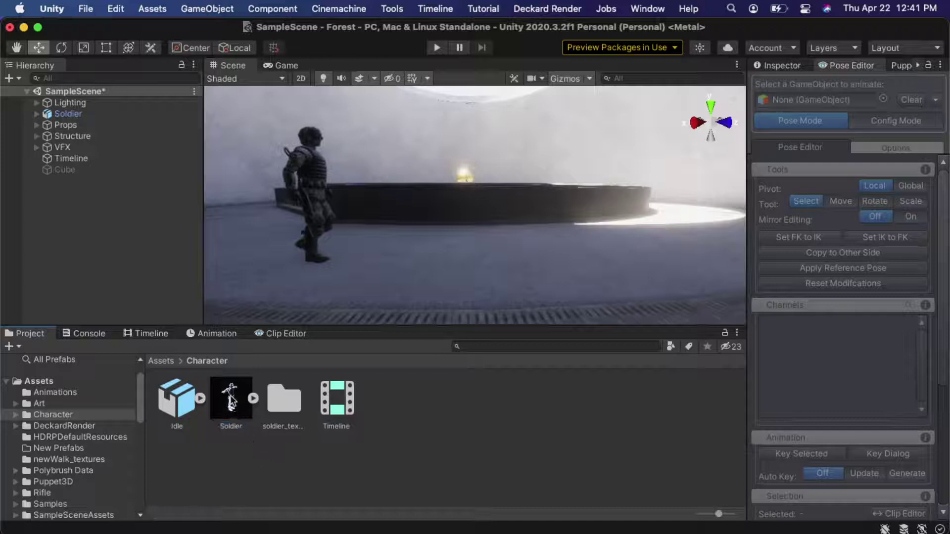
- Check the Soldier model's Rig tab and keep Animation Type set to Humanoid
{"action": "left_click", "coordinate": [231, 403]}
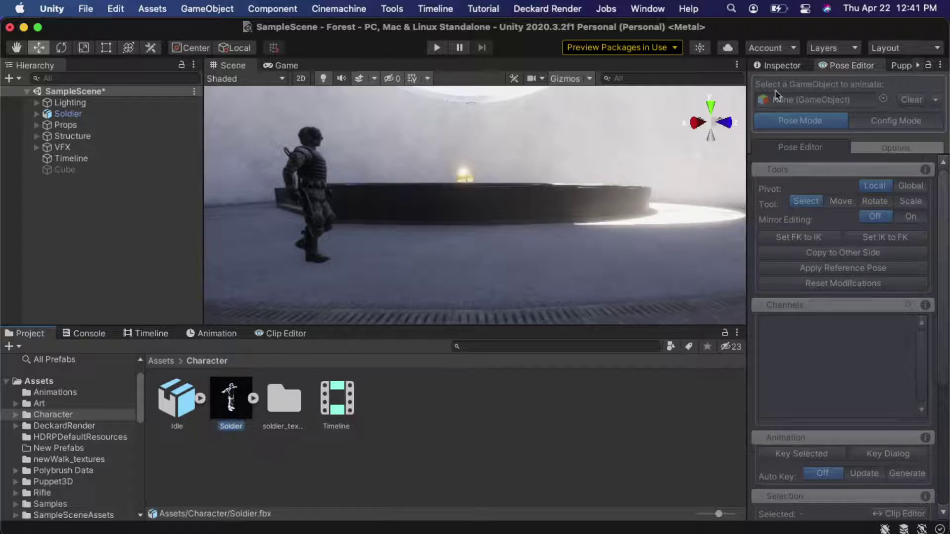
{"action": "left_click", "coordinate": [780, 64]}
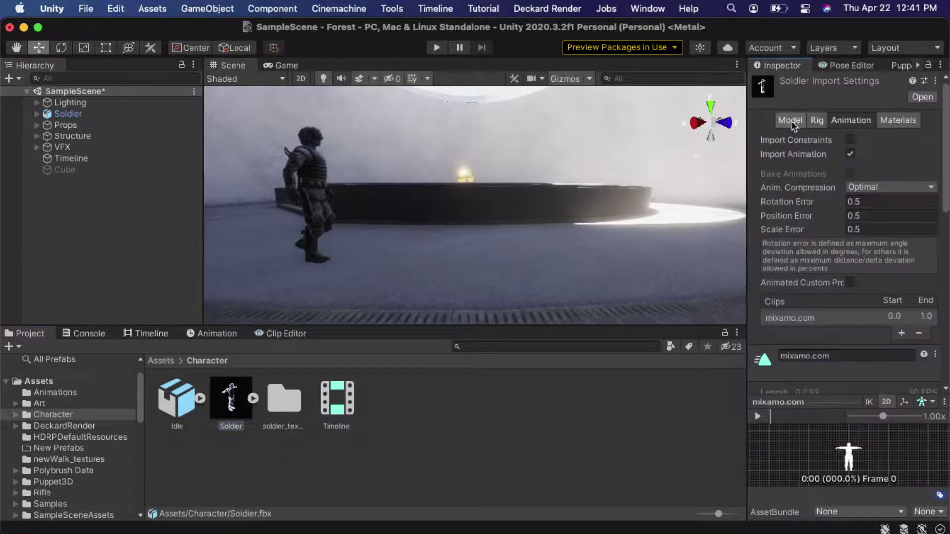
{"action": "left_click", "coordinate": [818, 121]}
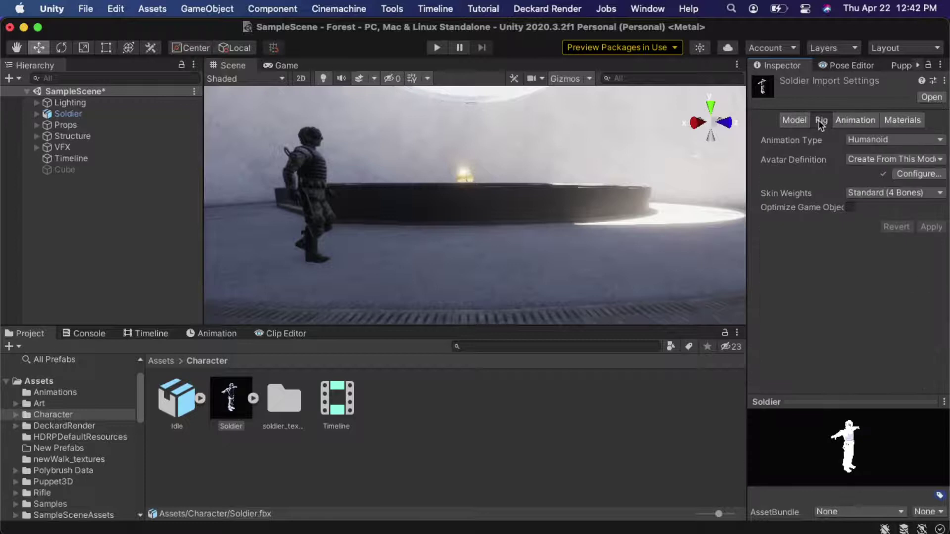
{"action": "left_click", "coordinate": [866, 140]}
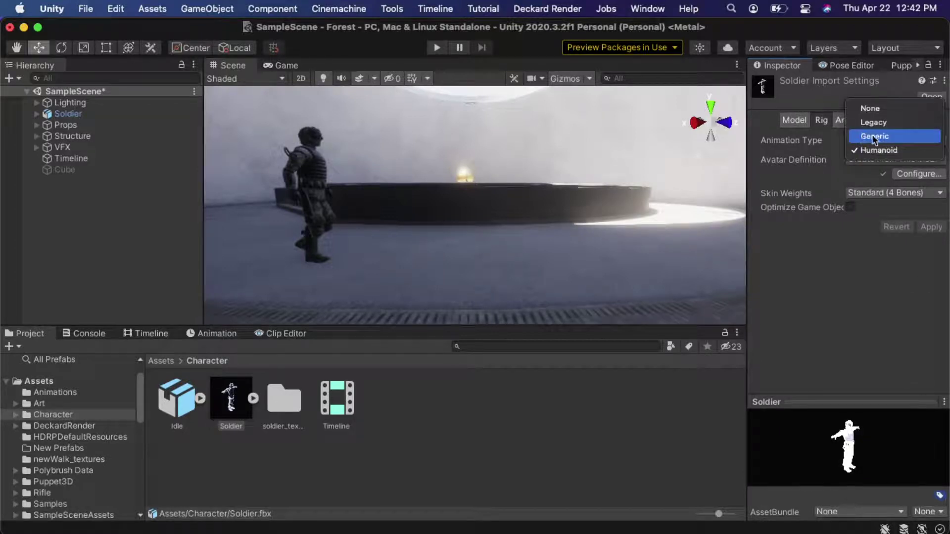
{"action": "left_click", "coordinate": [803, 143]}
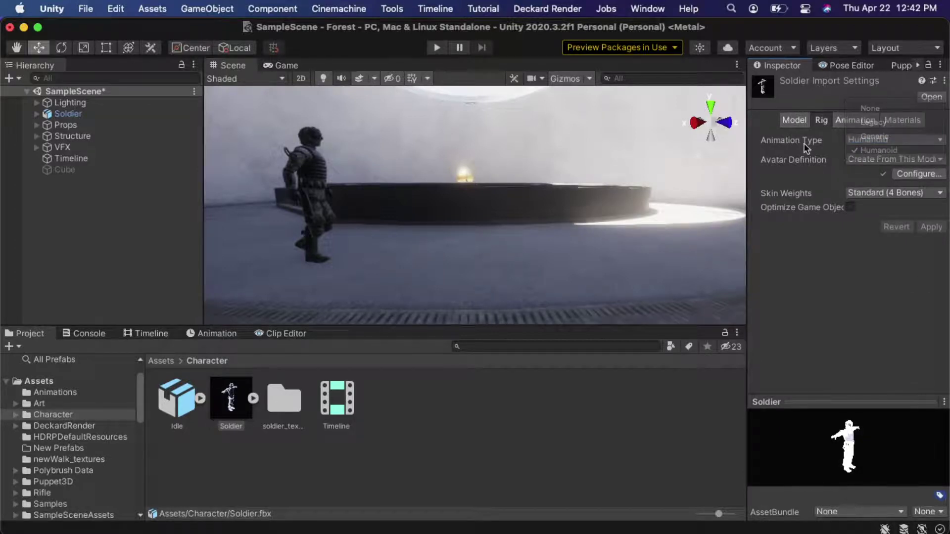
{"action": "left_click", "coordinate": [873, 144]}
{"action": "left_click", "coordinate": [873, 152]}
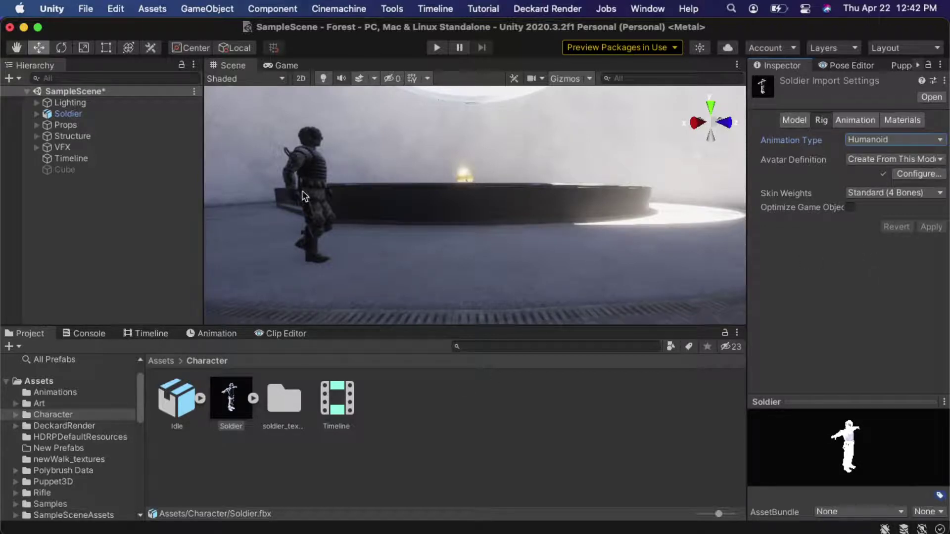
- Create a new Humanoid UMotion project from the Clip Editor and save it as MonkeyWalk
{"action": "left_click", "coordinate": [290, 335]}
{"action": "left_click", "coordinate": [21, 350]}
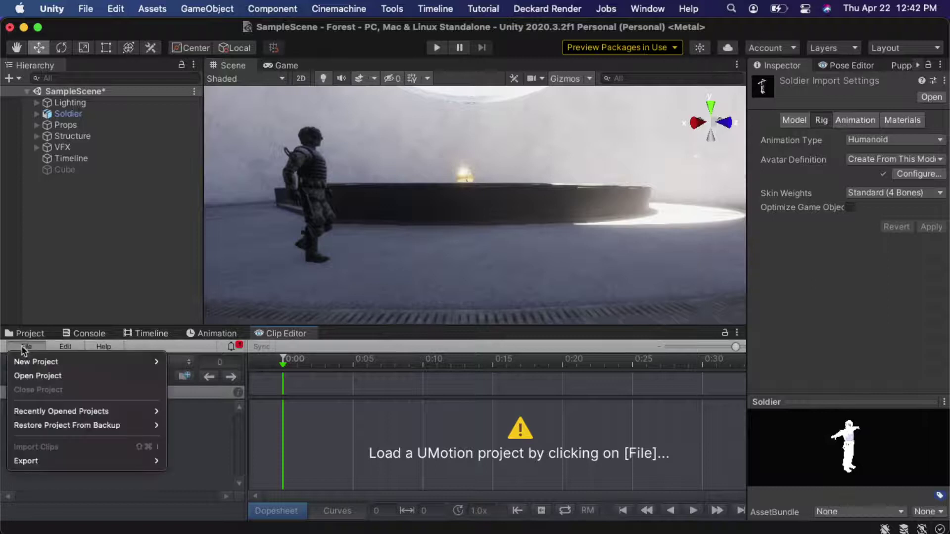
{"action": "mouse_move", "coordinate": [127, 357]}
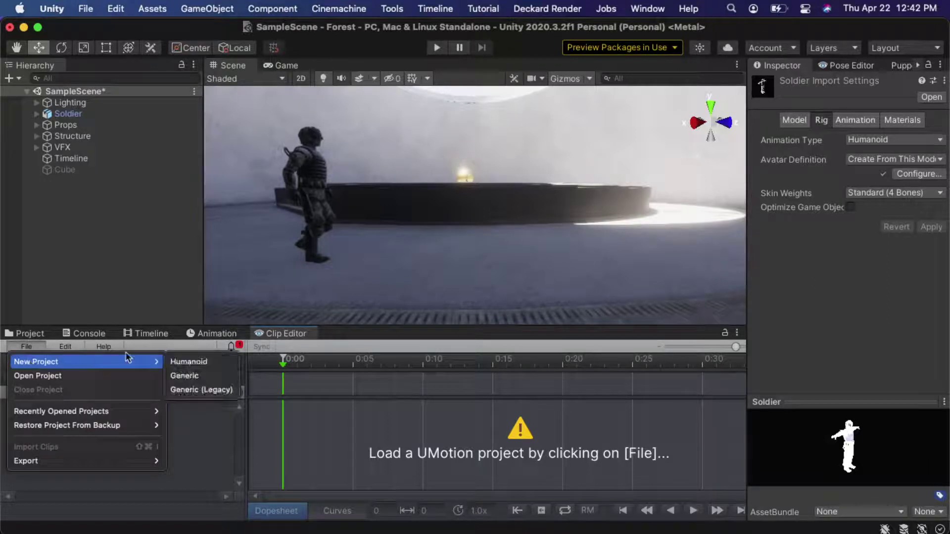
{"action": "left_click", "coordinate": [210, 363]}
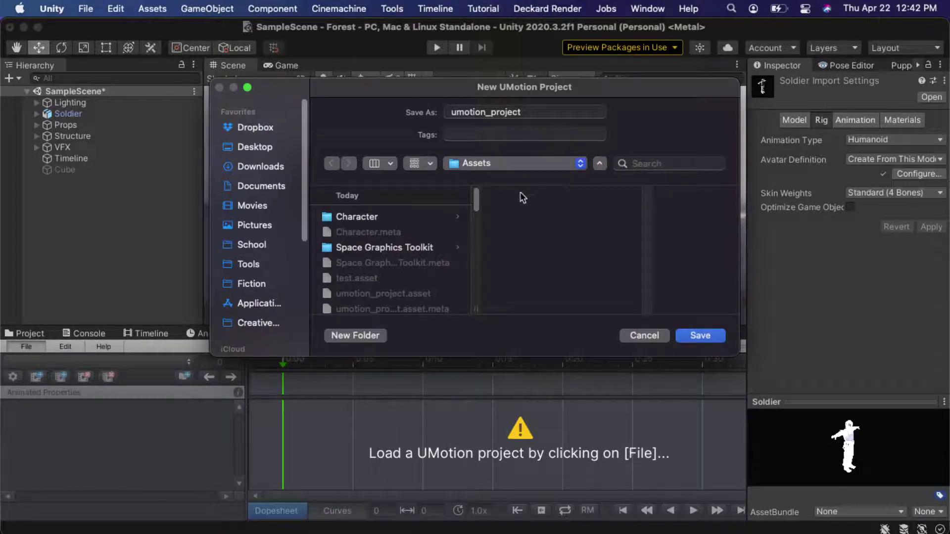
{"action": "left_click", "coordinate": [504, 112]}
{"action": "double_click", "coordinate": [504, 113]}
{"action": "type", "text": "Monek"}
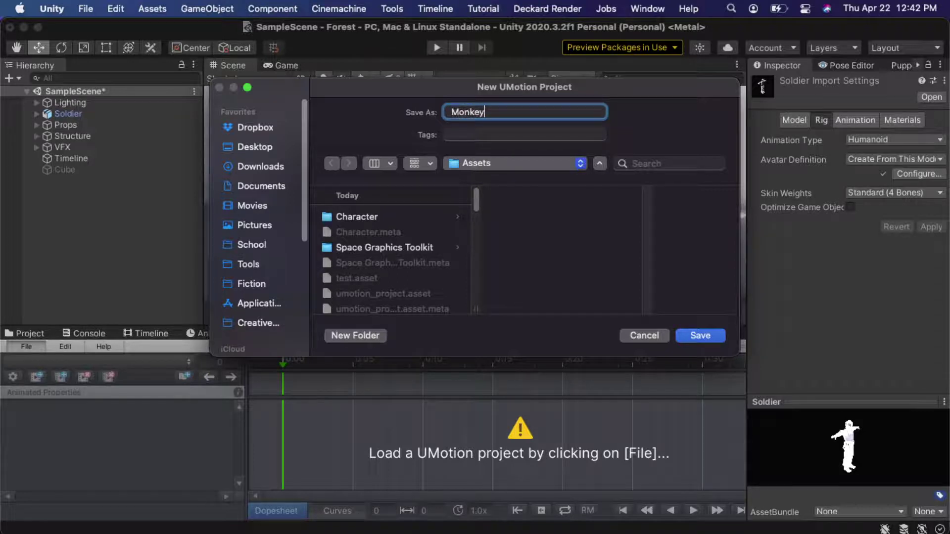
{"action": "type", "text": "yWalk"}
{"action": "left_click", "coordinate": [700, 336]}
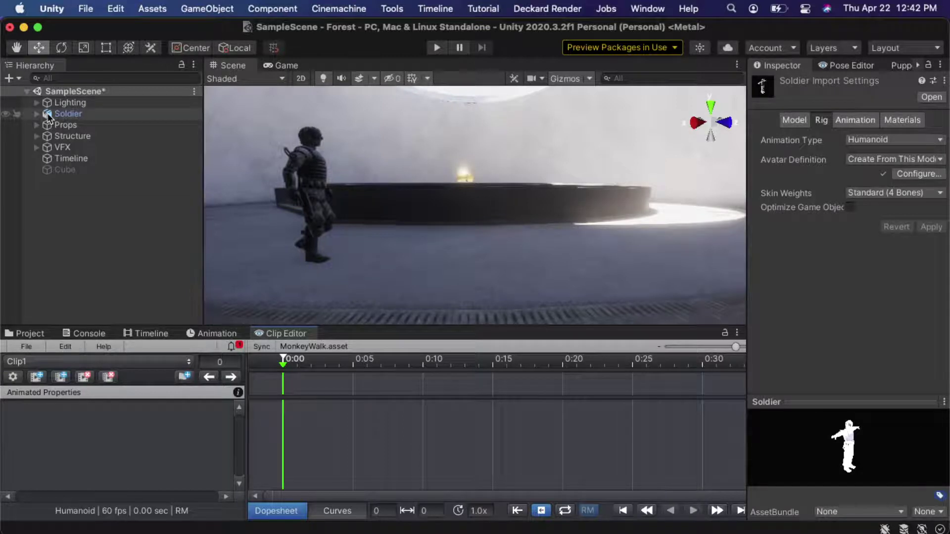
- Drag Soldier into the Pose Editor's GameObject field and create its rig configuration
{"action": "left_click", "coordinate": [850, 64]}
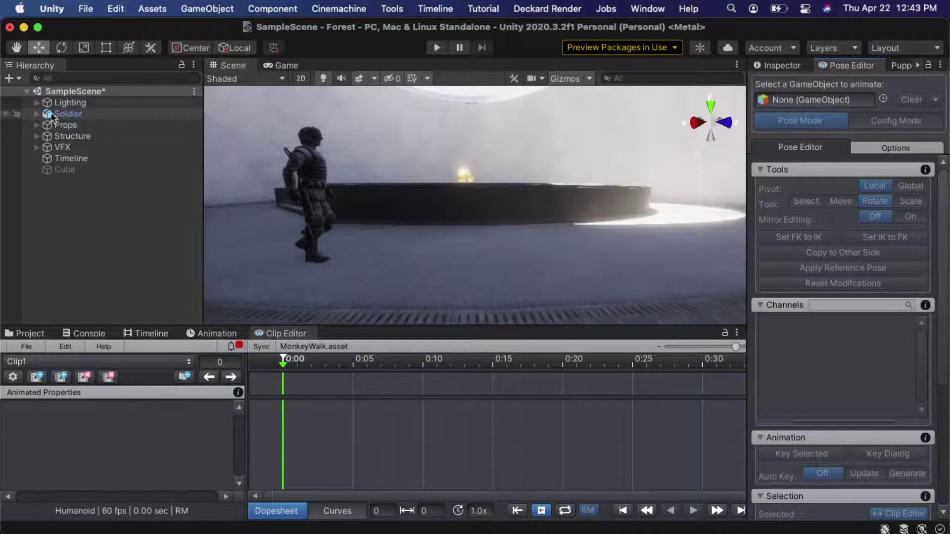
{"action": "left_click_drag", "start_coordinate": [49, 116], "coordinate": [803, 99]}
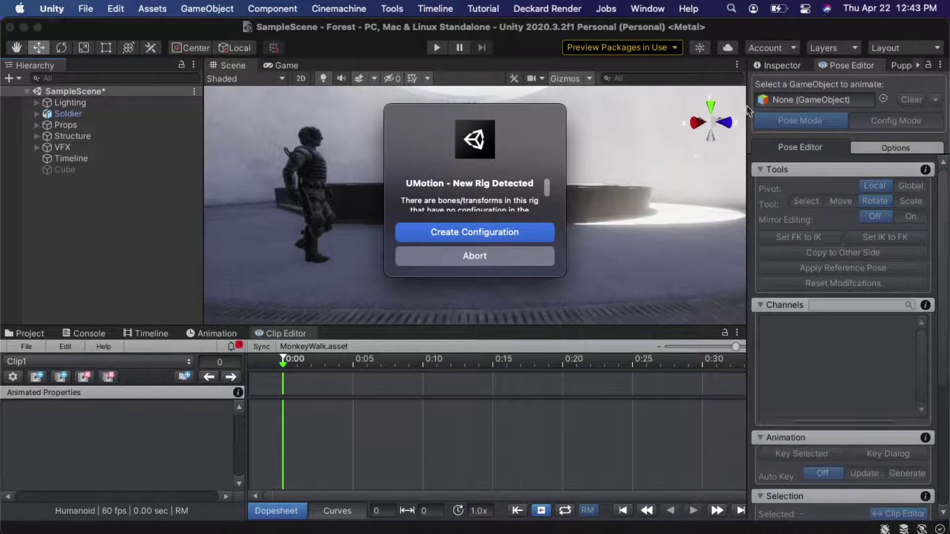
{"action": "left_click", "coordinate": [485, 231]}
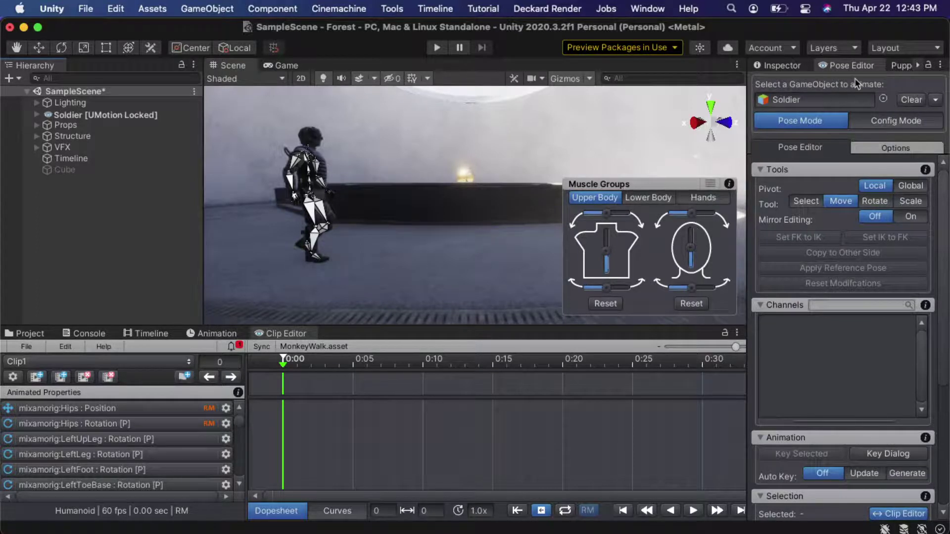
- In Config Mode, run the IK Setup Wizard, confirm the character front, and create hand/foot IK
{"action": "left_click", "coordinate": [889, 122]}
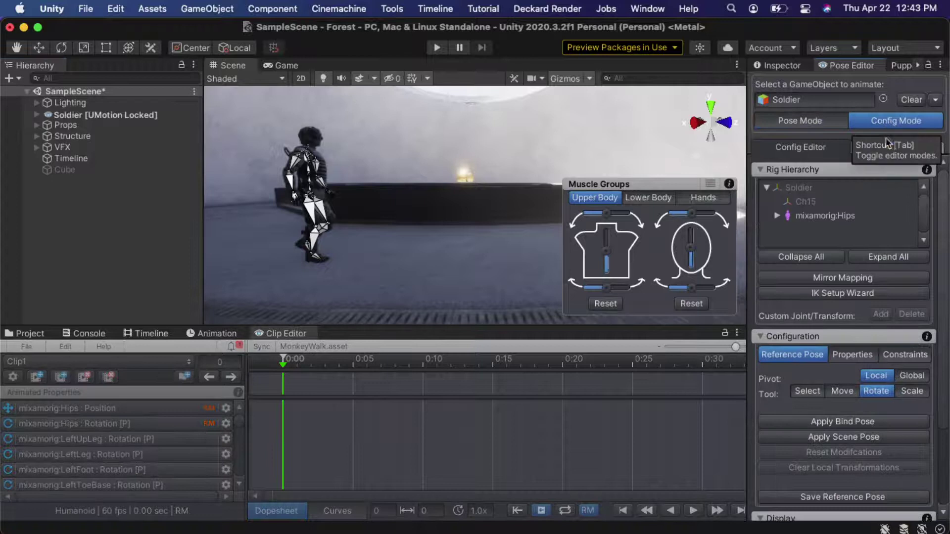
{"action": "left_click", "coordinate": [833, 294]}
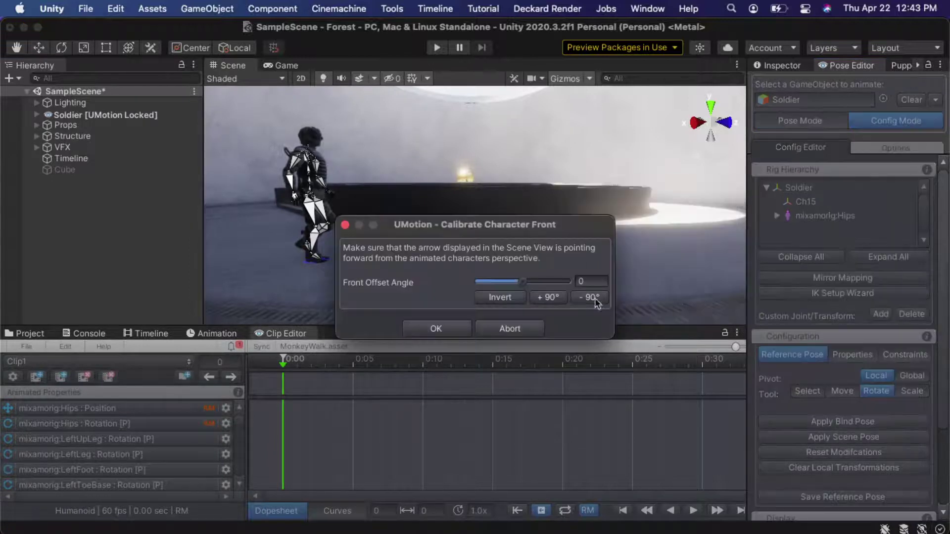
{"action": "left_click", "coordinate": [447, 329]}
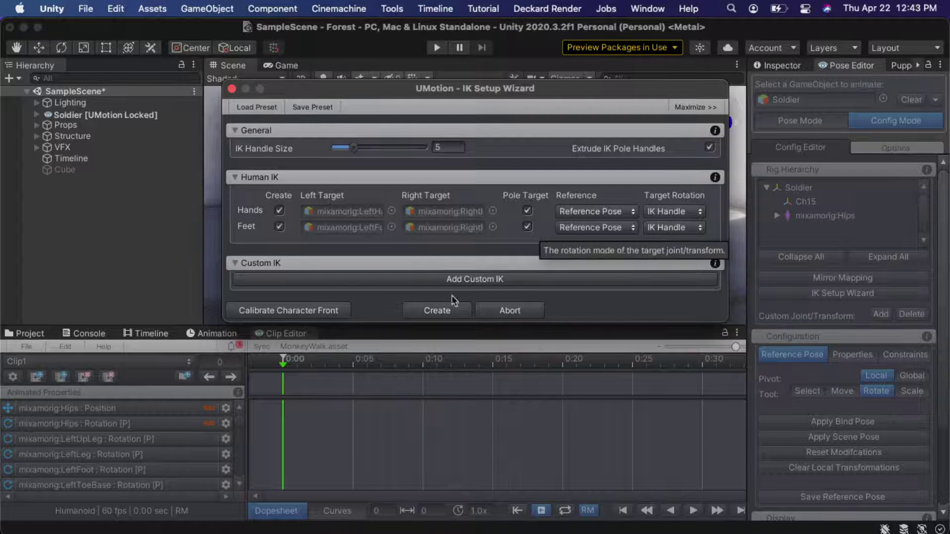
{"action": "left_click", "coordinate": [439, 310]}
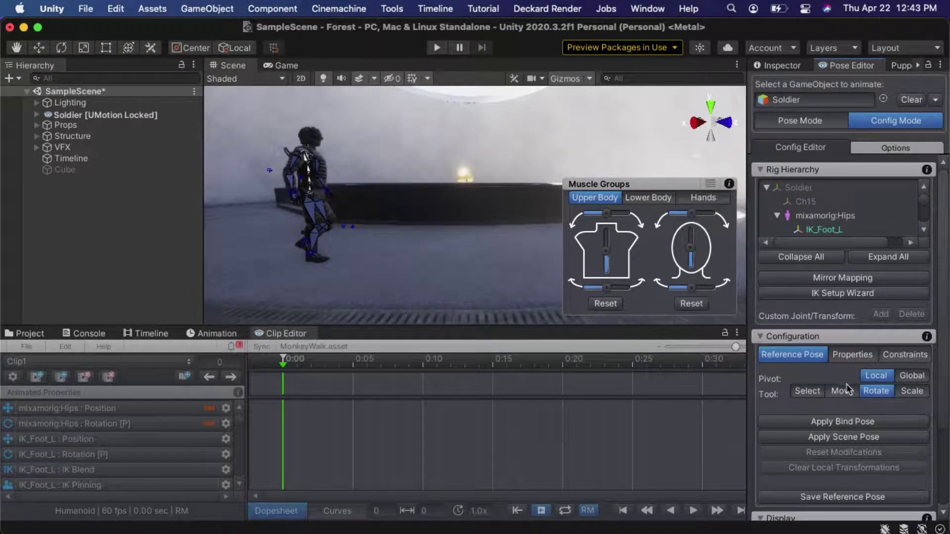
- Return to Pose Mode and set the Display Rig Layer to FK, then IK
{"action": "left_click", "coordinate": [802, 121]}
{"action": "left_click", "coordinate": [802, 120]}
{"action": "scroll", "coordinate": [846, 324], "scroll_direction": "down", "scroll_amount": 5}
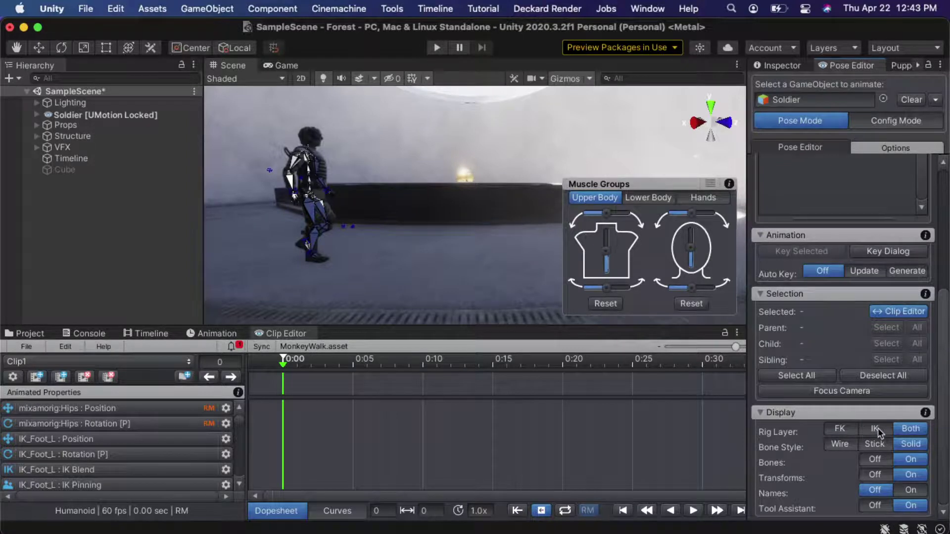
{"action": "left_click", "coordinate": [841, 430]}
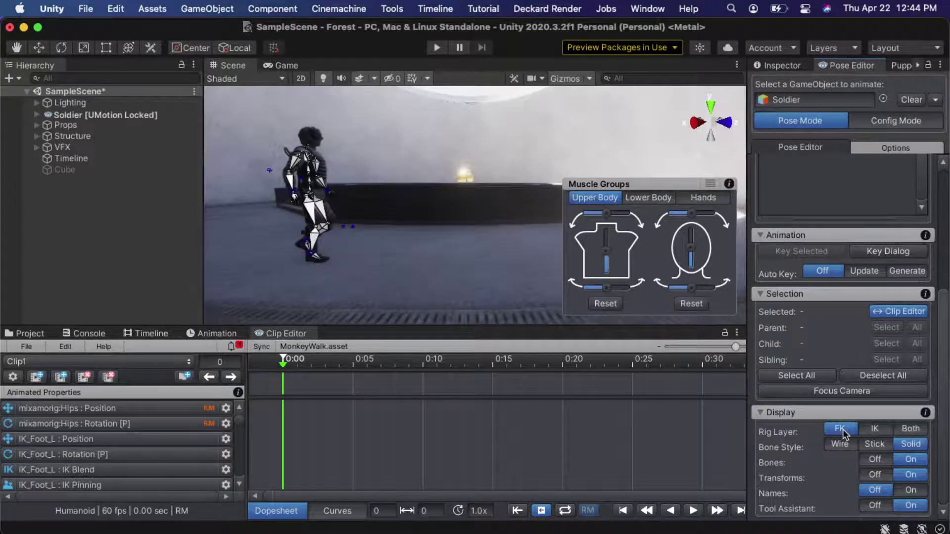
{"action": "left_click", "coordinate": [873, 430]}
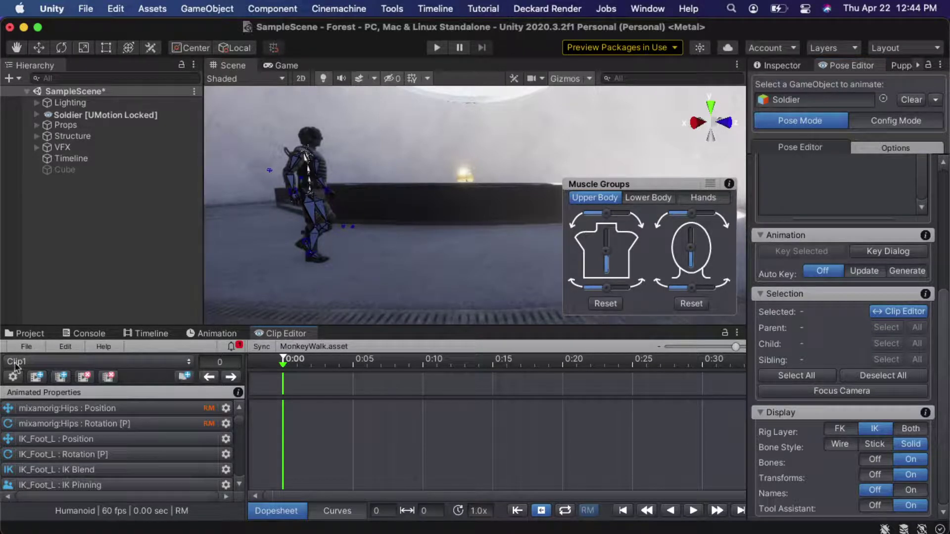
{"action": "left_click", "coordinate": [29, 347]}
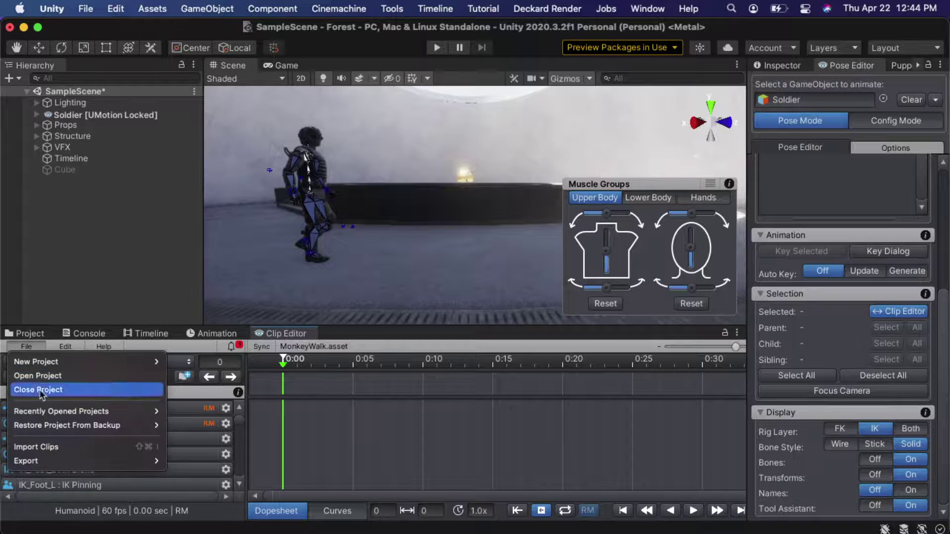
- Close the Import Clips window without importing anything, then switch the Pose Editor to Config Mode
{"action": "left_click", "coordinate": [50, 447]}
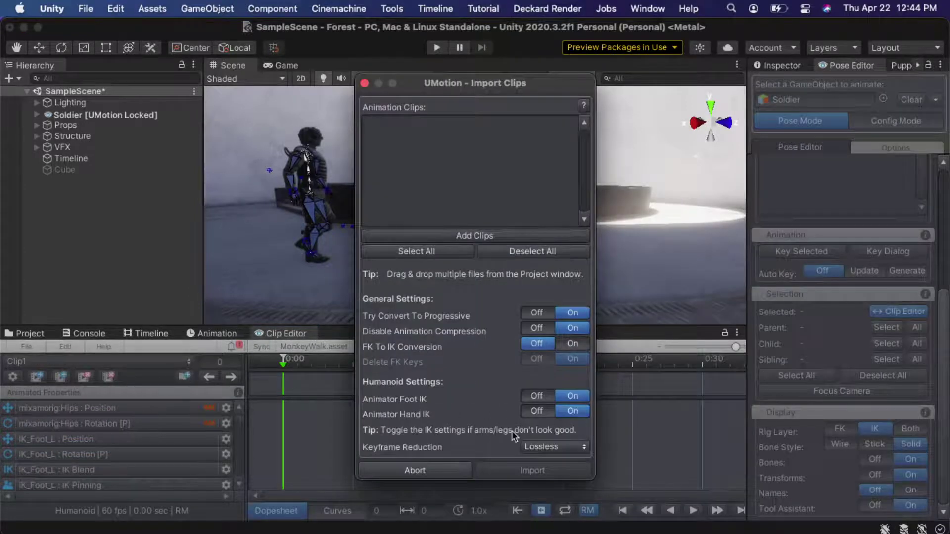
{"action": "left_click", "coordinate": [365, 83]}
{"action": "left_click", "coordinate": [886, 127]}
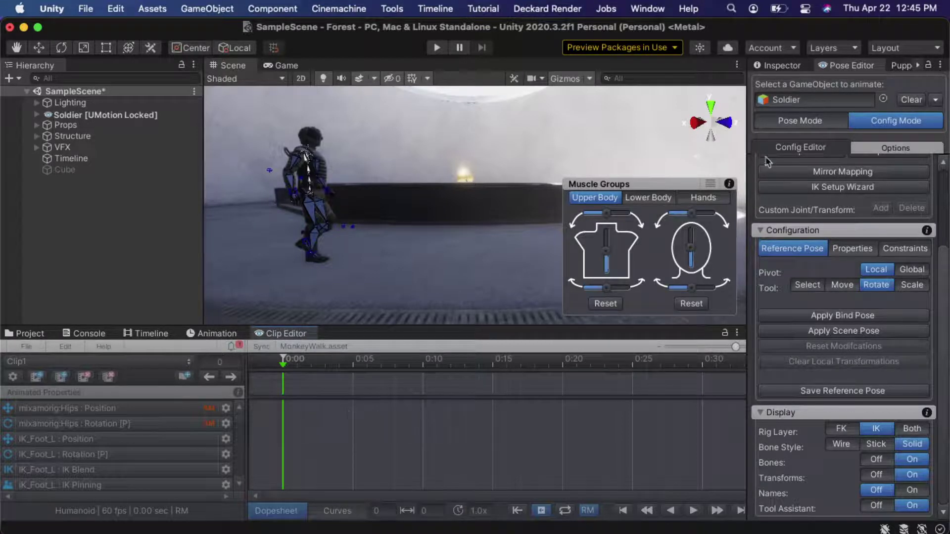
- Switch UMotion to Pose Mode and open the Clip Editor's Import Clips window
{"action": "left_click", "coordinate": [795, 122]}
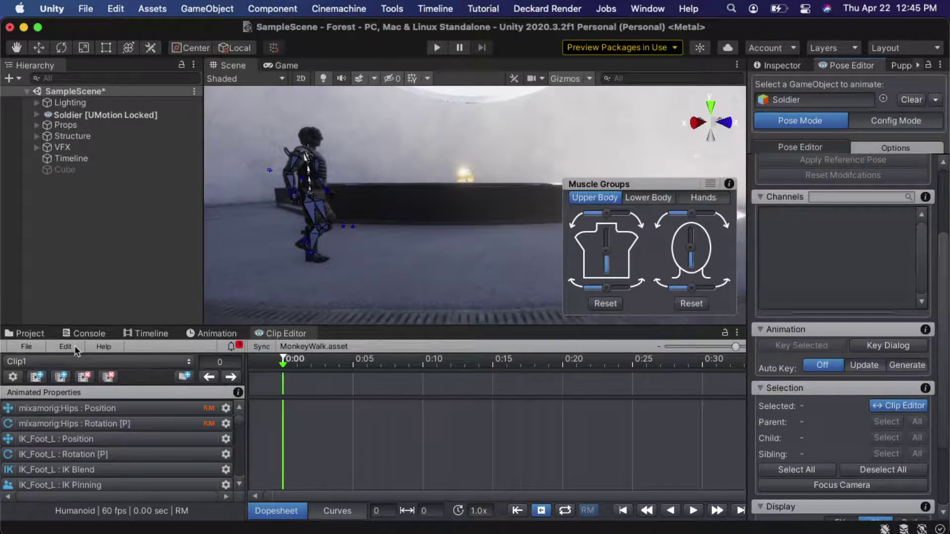
{"action": "left_click", "coordinate": [283, 334]}
{"action": "left_click", "coordinate": [27, 347]}
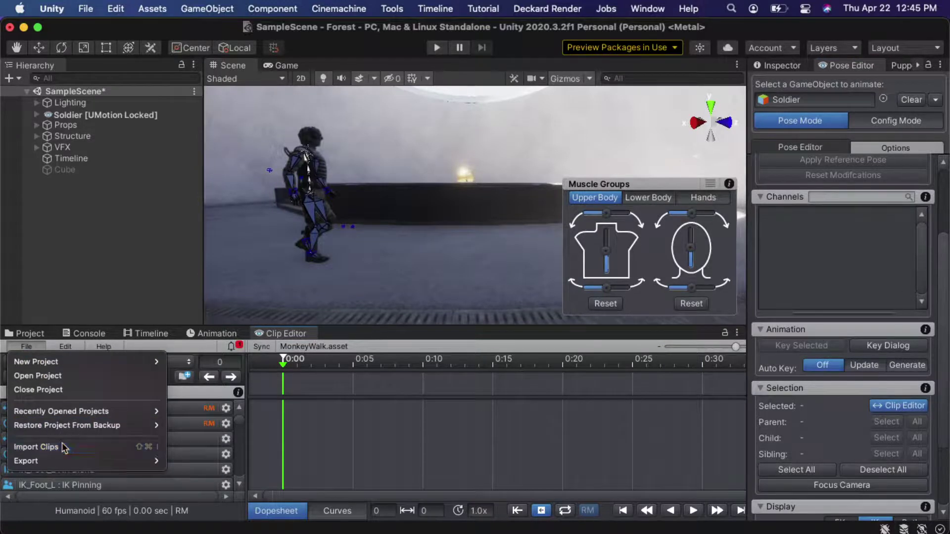
{"action": "left_click", "coordinate": [72, 446]}
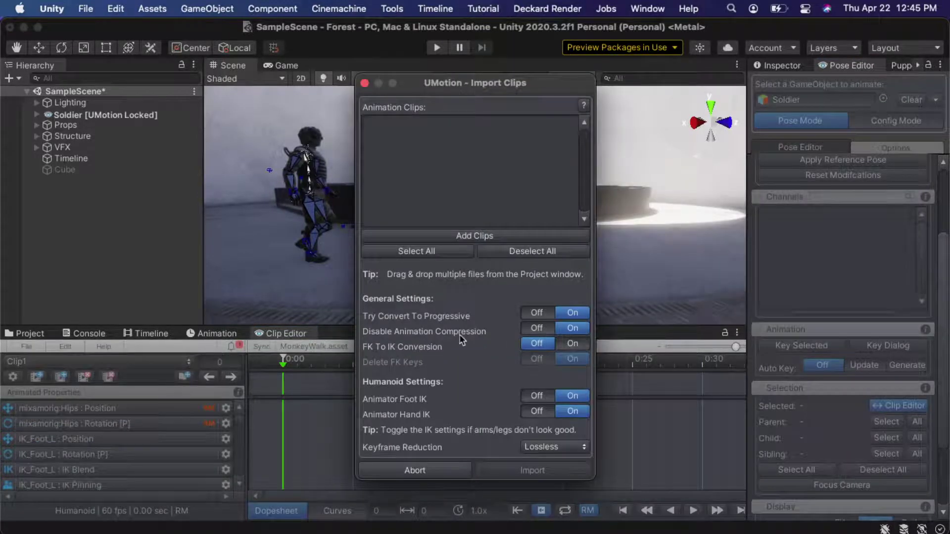
- Add the Walking-2 clip from Assets/Animations to the import list
{"action": "left_click", "coordinate": [30, 335]}
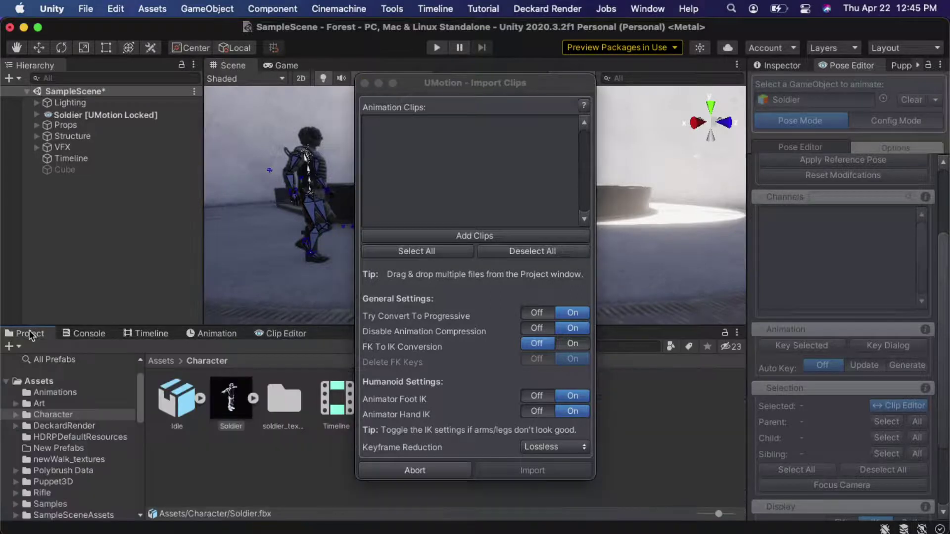
{"action": "left_click_drag", "start_coordinate": [452, 88], "coordinate": [669, 84]}
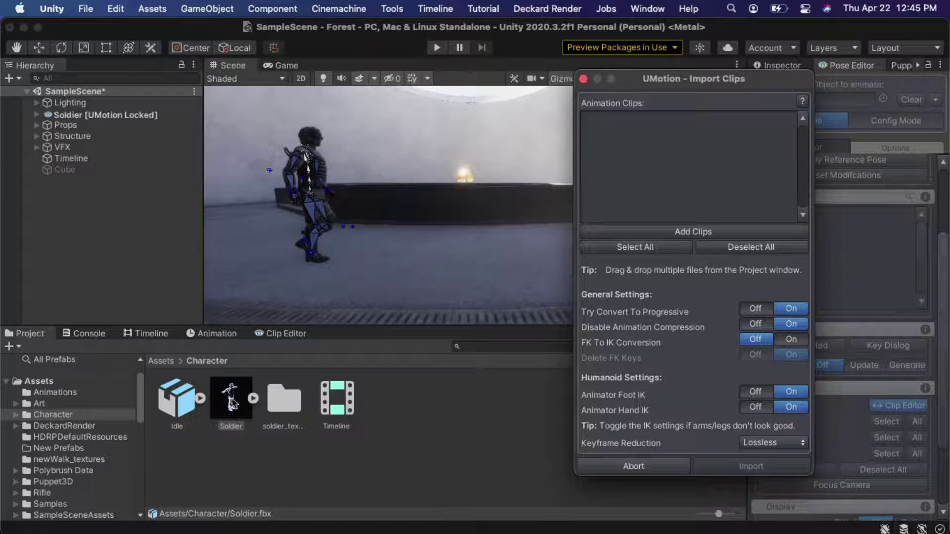
{"action": "left_click", "coordinate": [162, 362]}
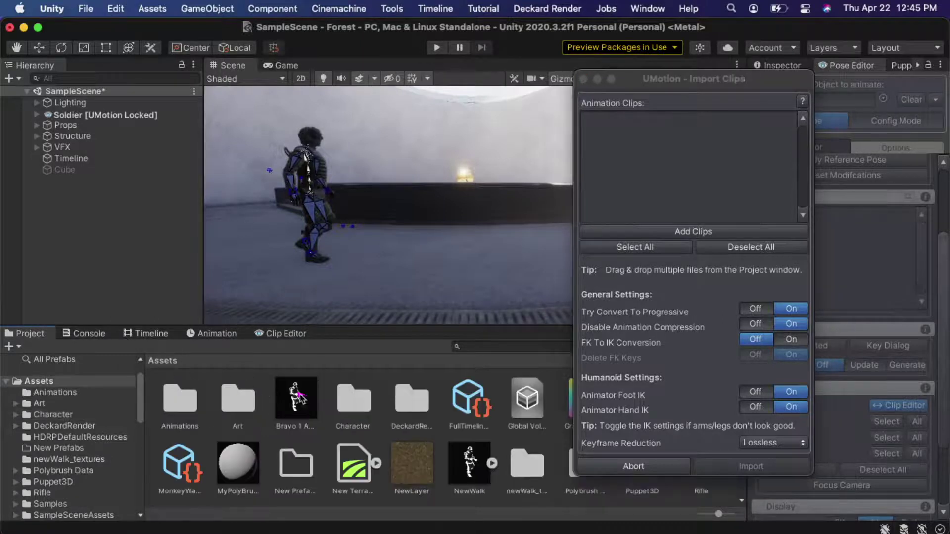
{"action": "double_click", "coordinate": [191, 404]}
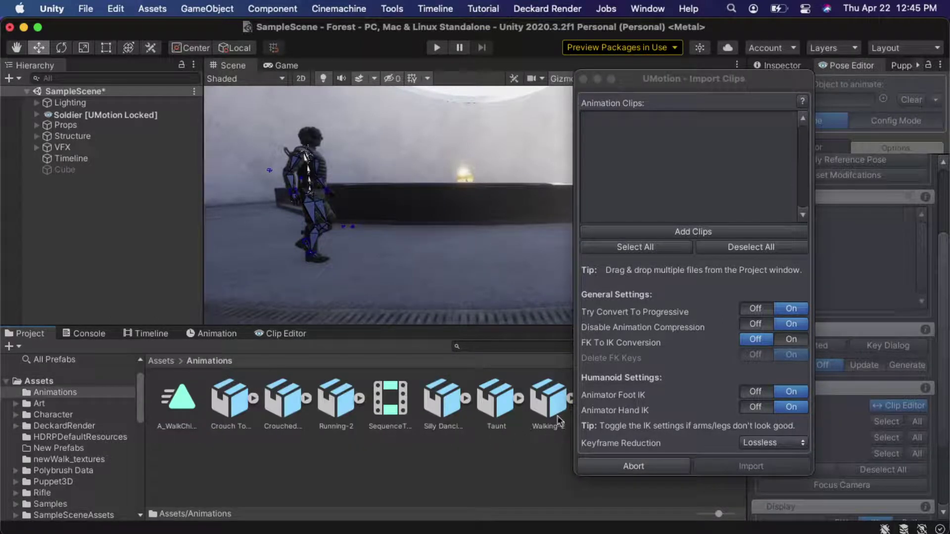
{"action": "left_click_drag", "start_coordinate": [553, 403], "coordinate": [657, 133]}
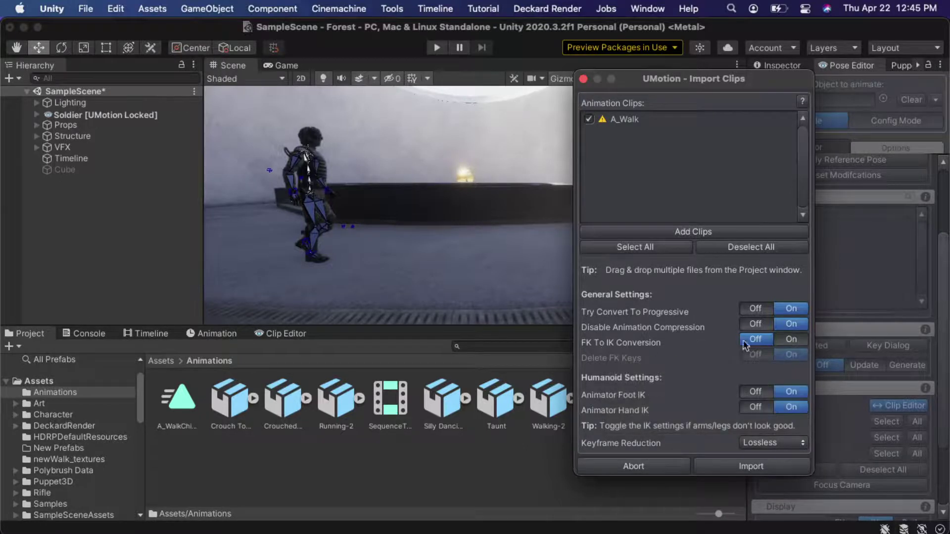
- Import Walking-2 as A_Walk with FK To IK Conversion on, then dismiss the import log
{"action": "left_click", "coordinate": [788, 341]}
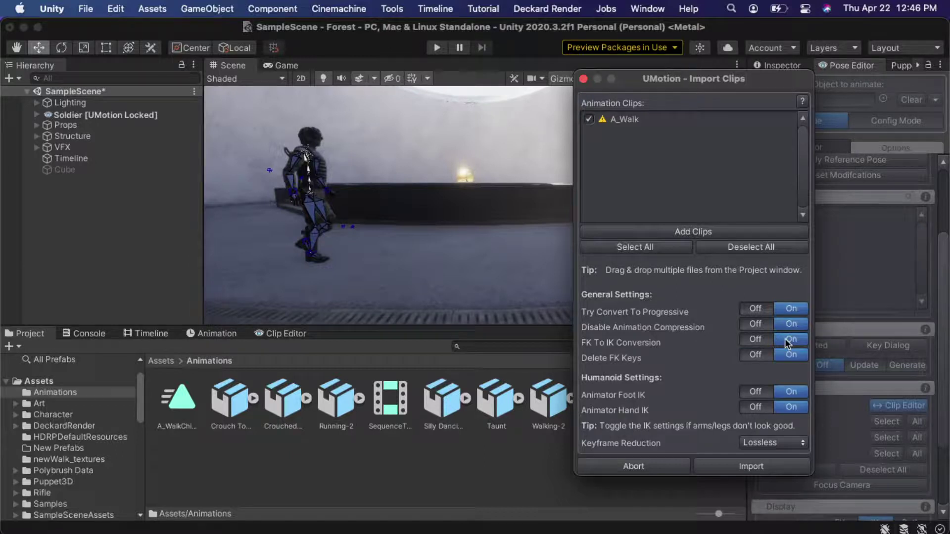
{"action": "left_click", "coordinate": [753, 467]}
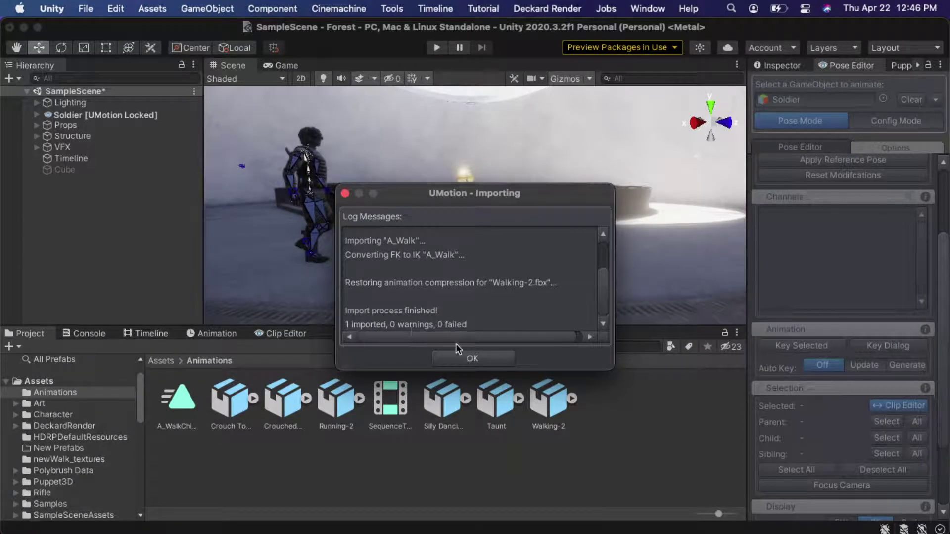
{"action": "left_click", "coordinate": [466, 359]}
{"action": "left_click", "coordinate": [293, 334]}
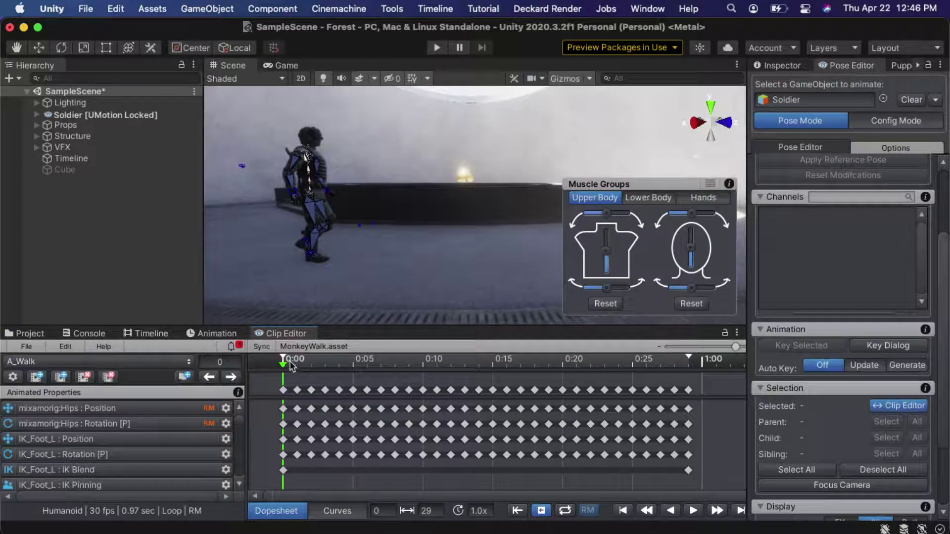
- Preview A_Walk to frame 24, then move the Soldier Timeline playhead to 1:00
{"action": "mouse_move", "coordinate": [288, 369]}
{"action": "left_mouse_down"}
{"action": "mouse_move", "coordinate": [677, 369]}
{"action": "mouse_move", "coordinate": [325, 372]}
{"action": "mouse_move", "coordinate": [267, 383]}
{"action": "mouse_move", "coordinate": [660, 368]}
{"action": "mouse_move", "coordinate": [252, 383]}
{"action": "mouse_move", "coordinate": [271, 365]}
{"action": "left_mouse_up"}
{"action": "left_click", "coordinate": [145, 334]}
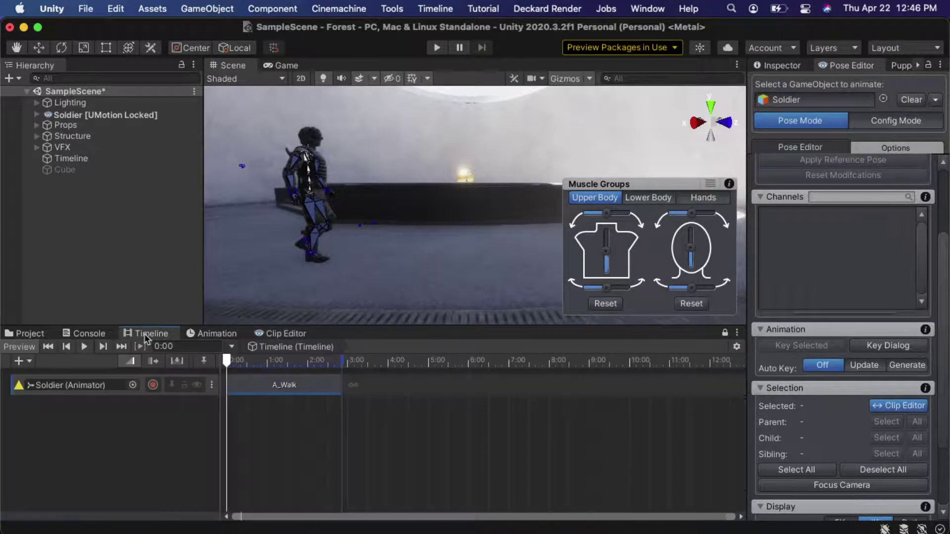
{"action": "left_click_drag", "start_coordinate": [229, 363], "coordinate": [254, 388]}
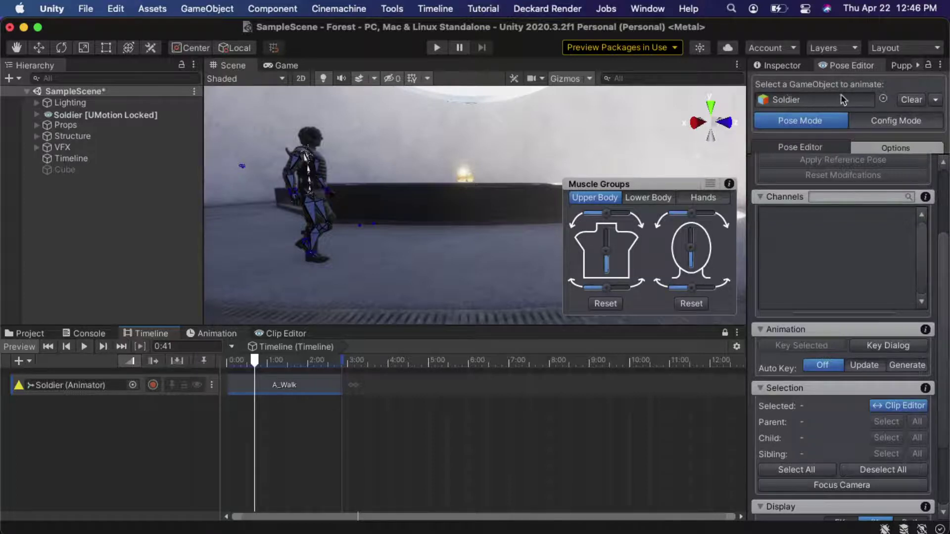
{"action": "left_click", "coordinate": [277, 336]}
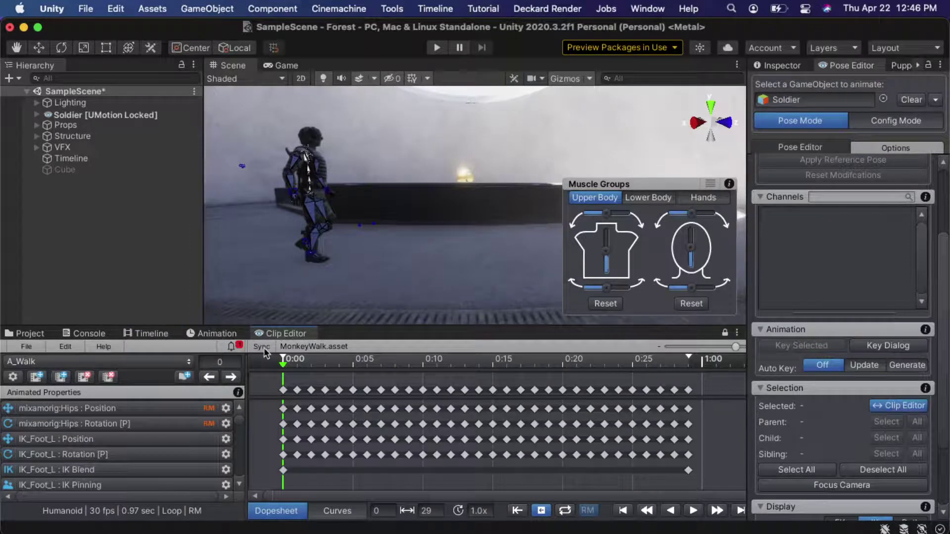
- Preview the walk near 0:17 and check the Timeline playhead at 1:15 and 0:11
{"action": "left_click", "coordinate": [262, 348]}
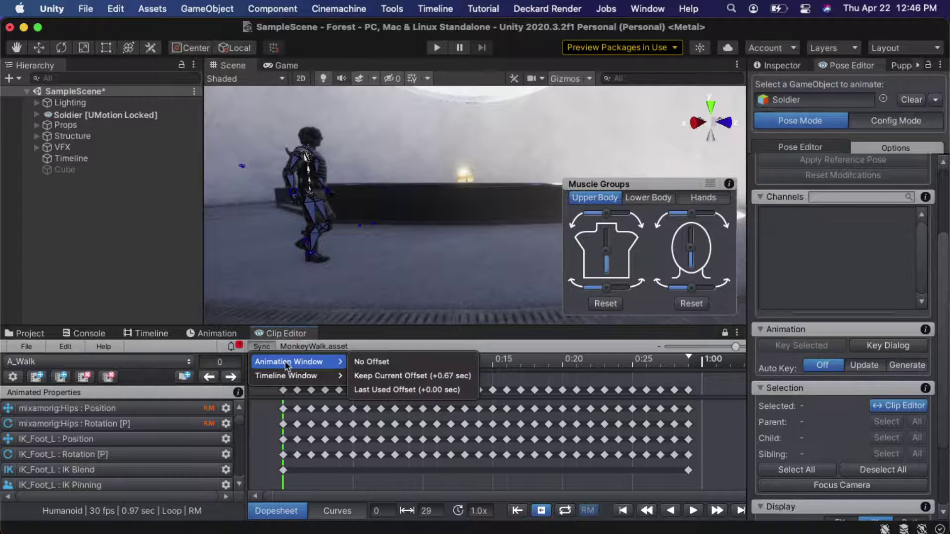
{"action": "mouse_move", "coordinate": [278, 381]}
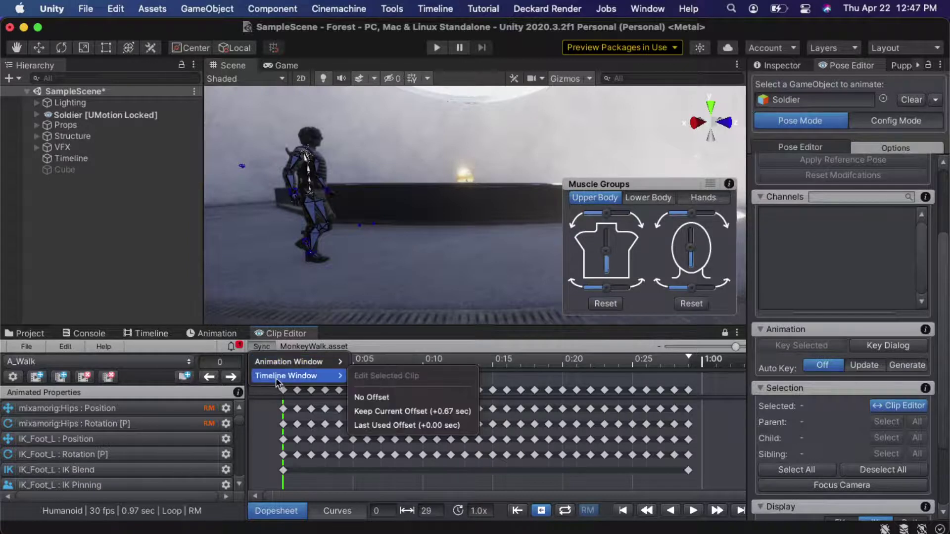
{"action": "left_click", "coordinate": [272, 435]}
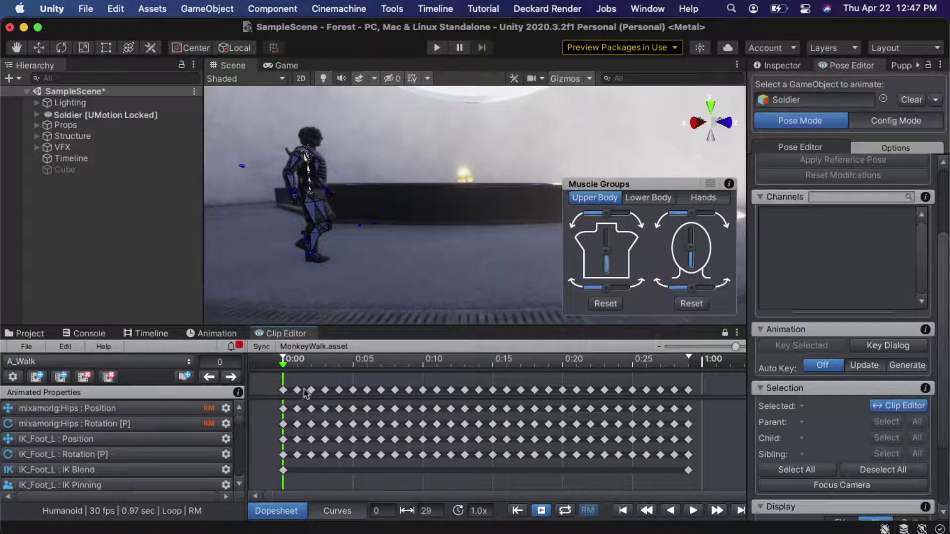
{"action": "left_click_drag", "start_coordinate": [309, 367], "coordinate": [228, 371]}
{"action": "left_click", "coordinate": [150, 333]}
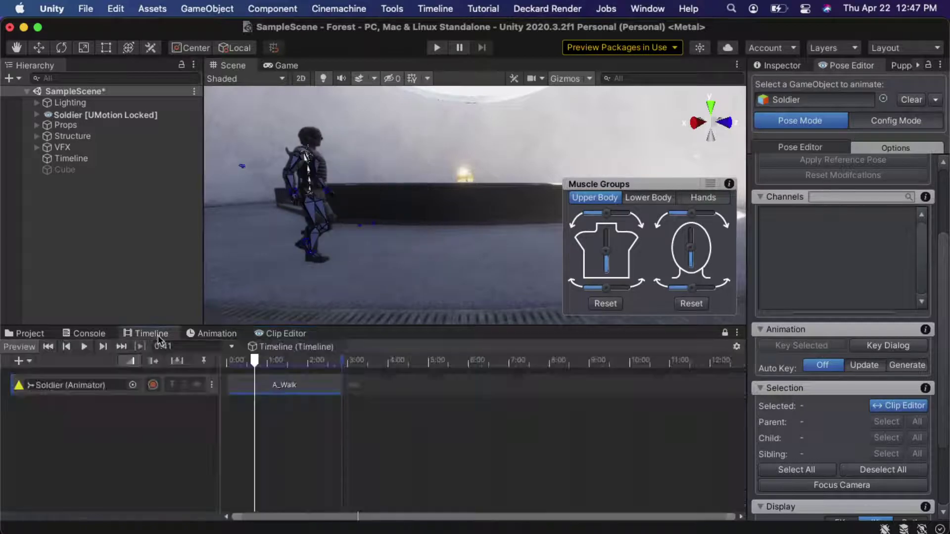
{"action": "left_click_drag", "start_coordinate": [258, 363], "coordinate": [225, 365]}
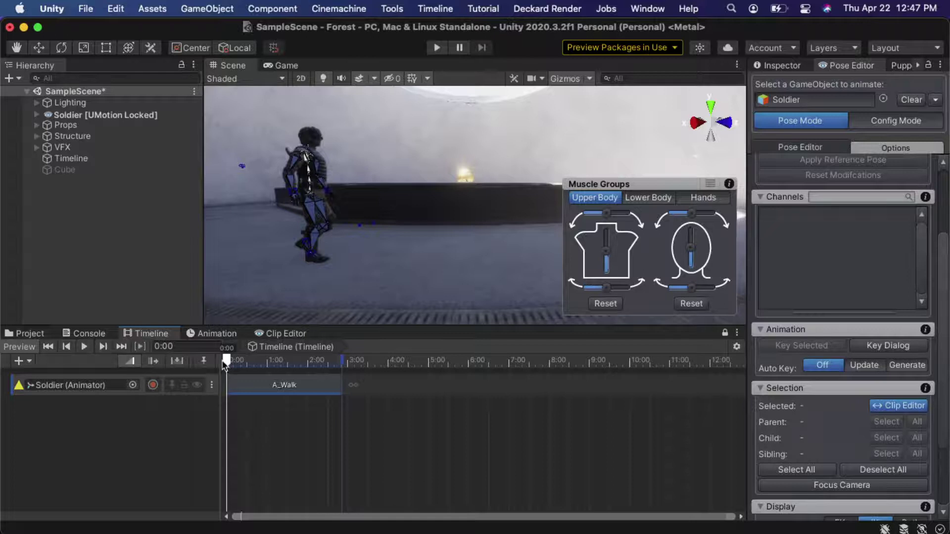
{"action": "left_click", "coordinate": [234, 366]}
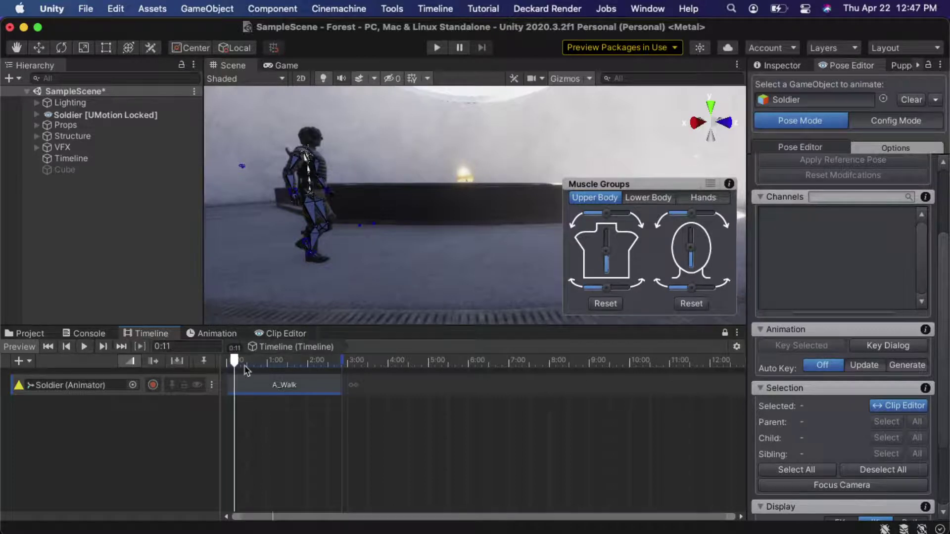
{"action": "left_click", "coordinate": [275, 334]}
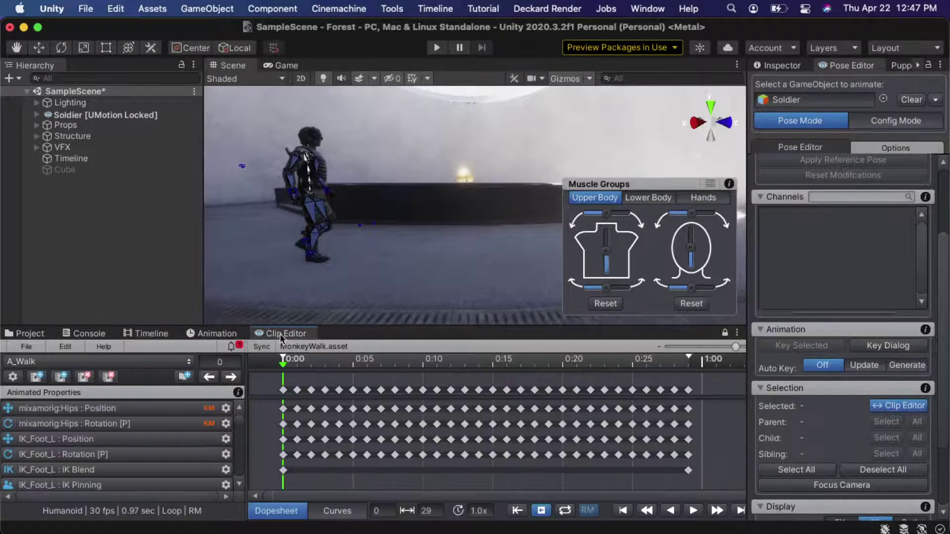
- Sync the Clip Editor to the Timeline Window with No Offset, previewing to frame 26
{"action": "left_click", "coordinate": [261, 346]}
{"action": "mouse_move", "coordinate": [277, 377]}
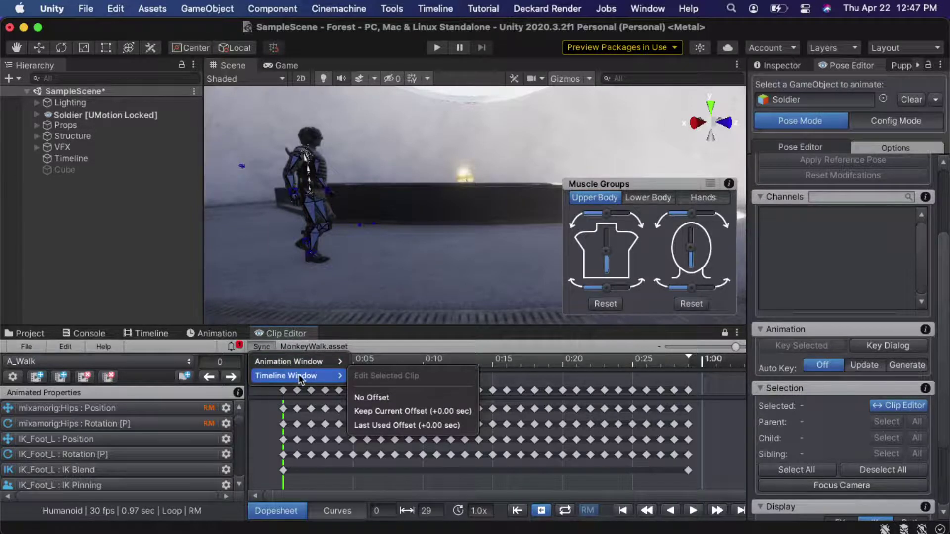
{"action": "left_click", "coordinate": [378, 397]}
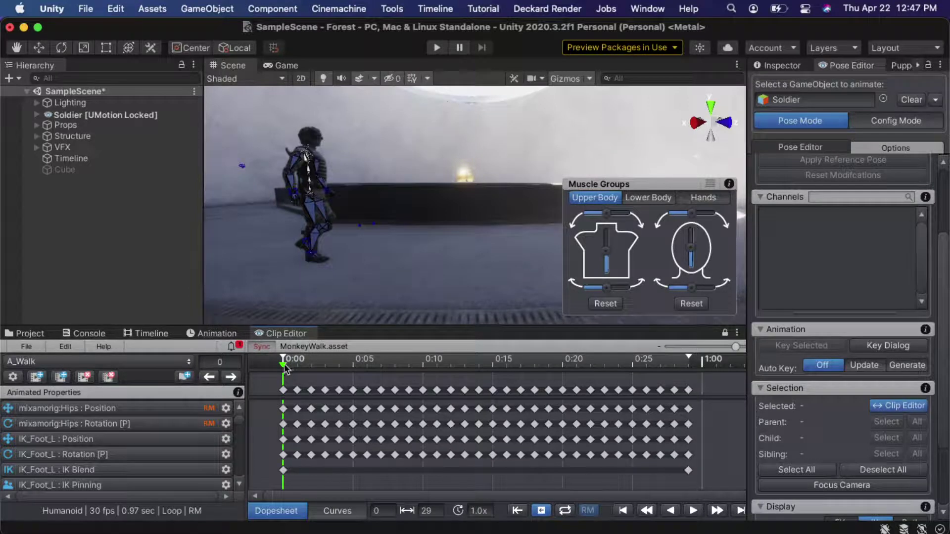
{"action": "left_click_drag", "start_coordinate": [283, 366], "coordinate": [631, 374]}
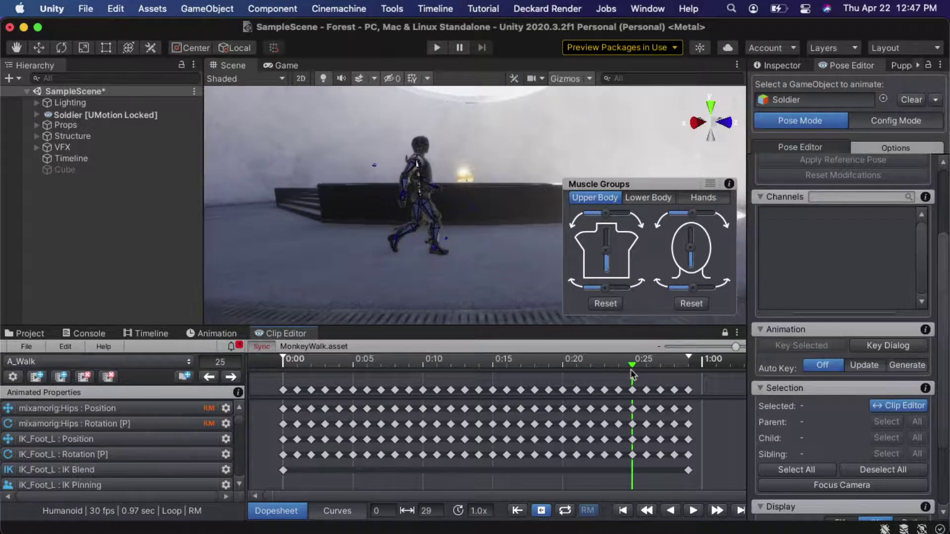
{"action": "left_click", "coordinate": [152, 334]}
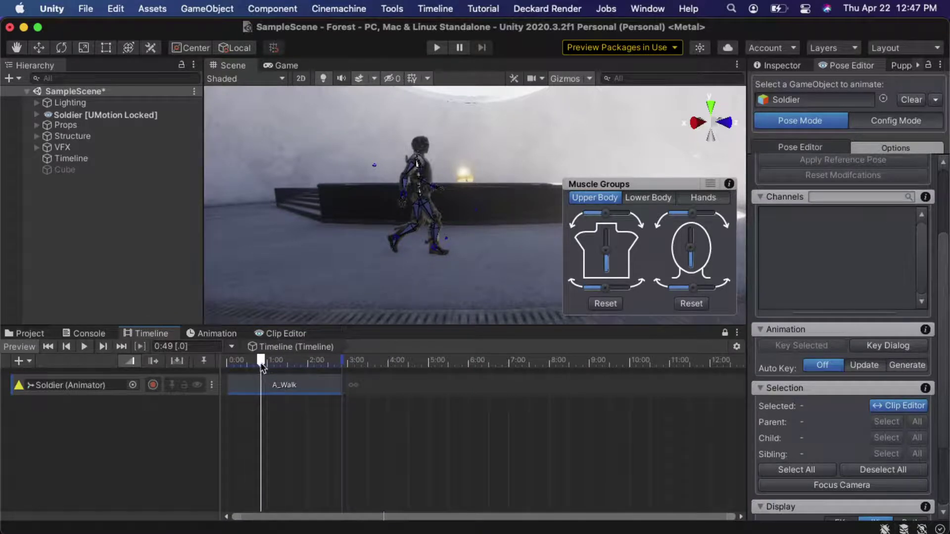
{"action": "mouse_move", "coordinate": [261, 364]}
{"action": "left_mouse_down"}
{"action": "mouse_move", "coordinate": [235, 362]}
{"action": "mouse_move", "coordinate": [282, 362]}
{"action": "mouse_move", "coordinate": [236, 366]}
{"action": "mouse_move", "coordinate": [251, 367]}
{"action": "left_mouse_up"}
{"action": "left_click", "coordinate": [278, 385]}
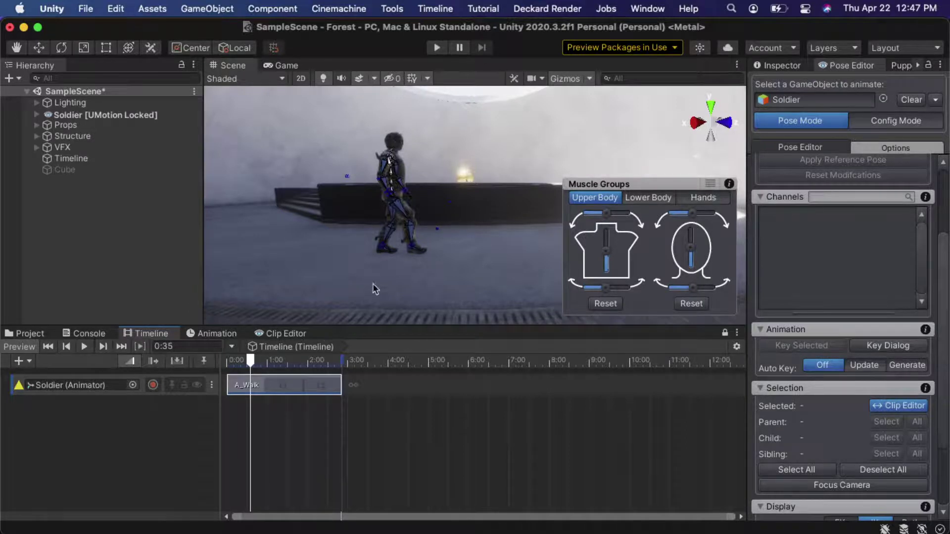
{"action": "left_click_drag", "start_coordinate": [443, 271], "coordinate": [282, 269], "text": "alt"}
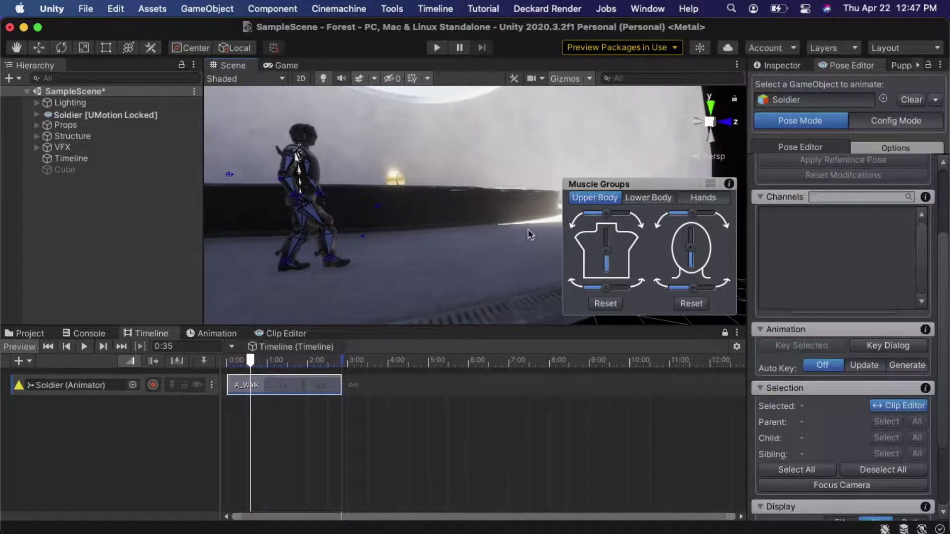
{"action": "left_click_drag", "start_coordinate": [250, 361], "coordinate": [230, 365]}
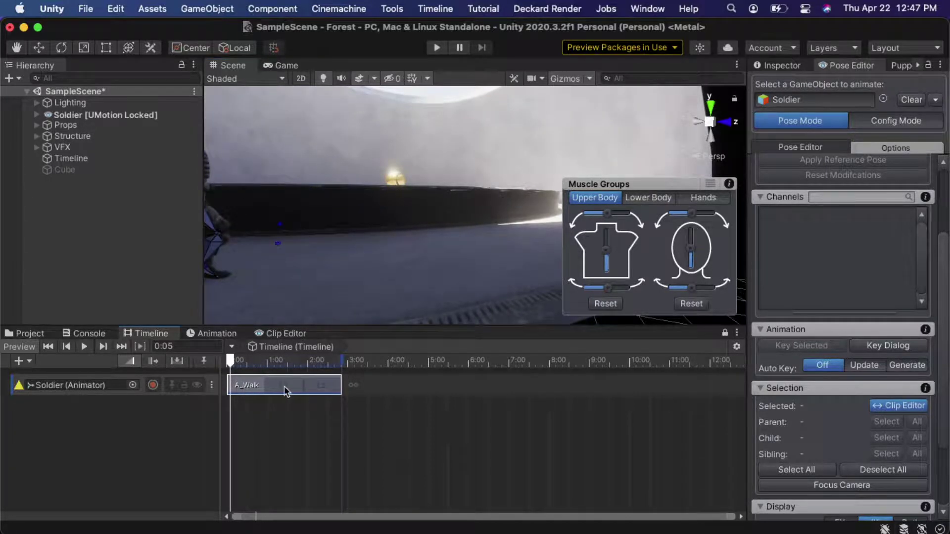
{"action": "left_click_drag", "start_coordinate": [231, 365], "coordinate": [223, 366]}
{"action": "left_click", "coordinate": [286, 333]}
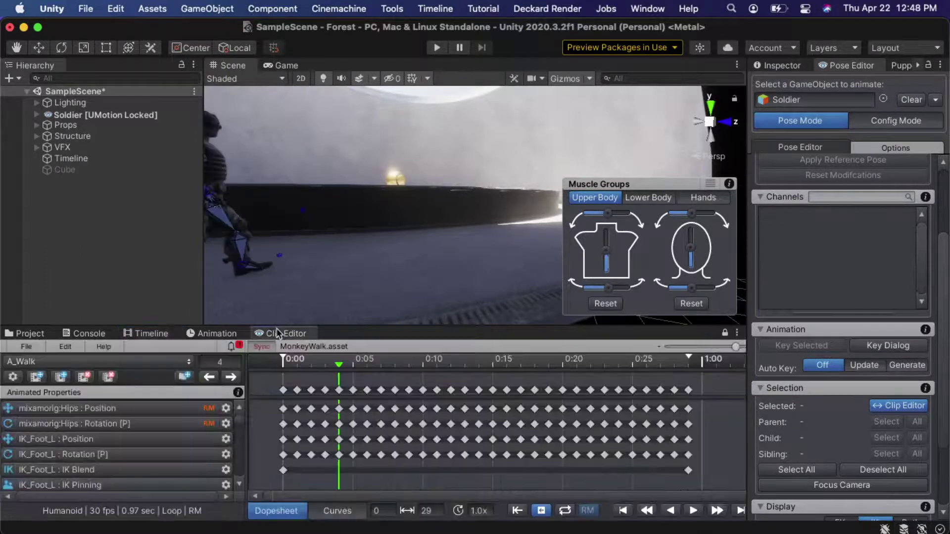
{"action": "left_click_drag", "start_coordinate": [290, 366], "coordinate": [688, 367]}
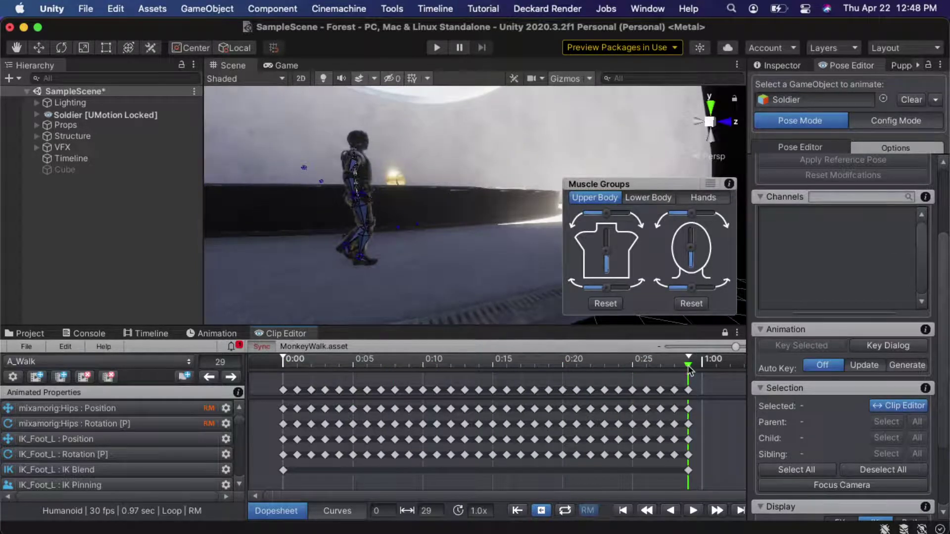
{"action": "mouse_move", "coordinate": [695, 371]}
{"action": "left_mouse_down"}
{"action": "mouse_move", "coordinate": [589, 369]}
{"action": "mouse_move", "coordinate": [687, 372]}
{"action": "left_mouse_up"}
{"action": "left_click", "coordinate": [145, 334]}
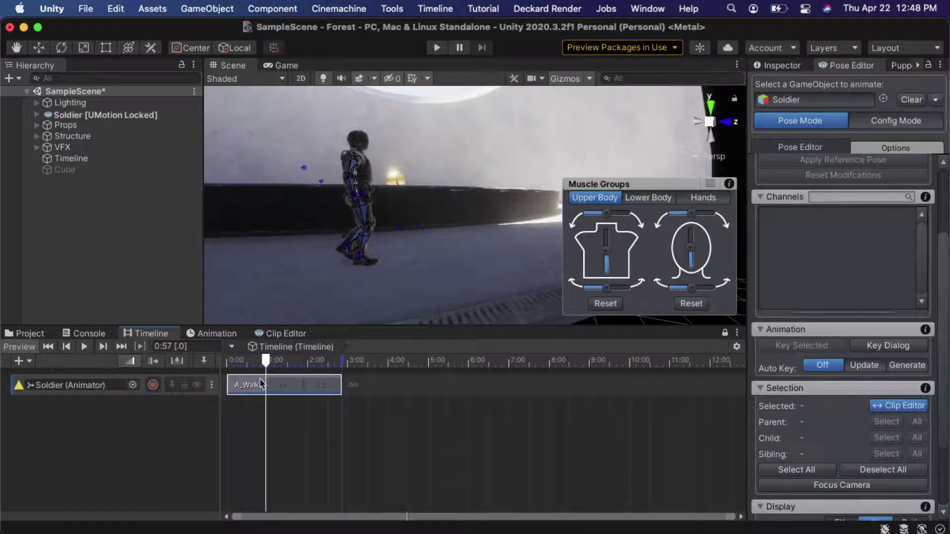
{"action": "left_click", "coordinate": [281, 334]}
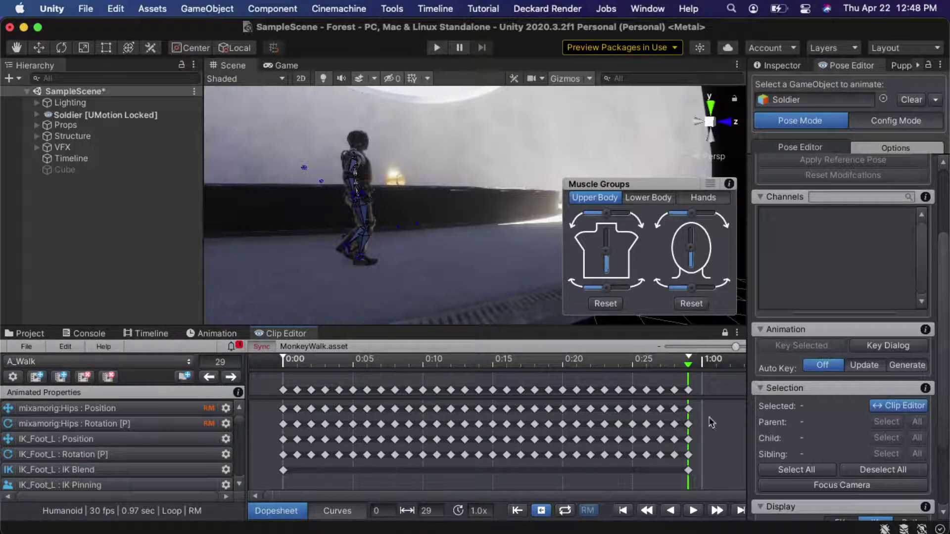
{"action": "left_click", "coordinate": [154, 334]}
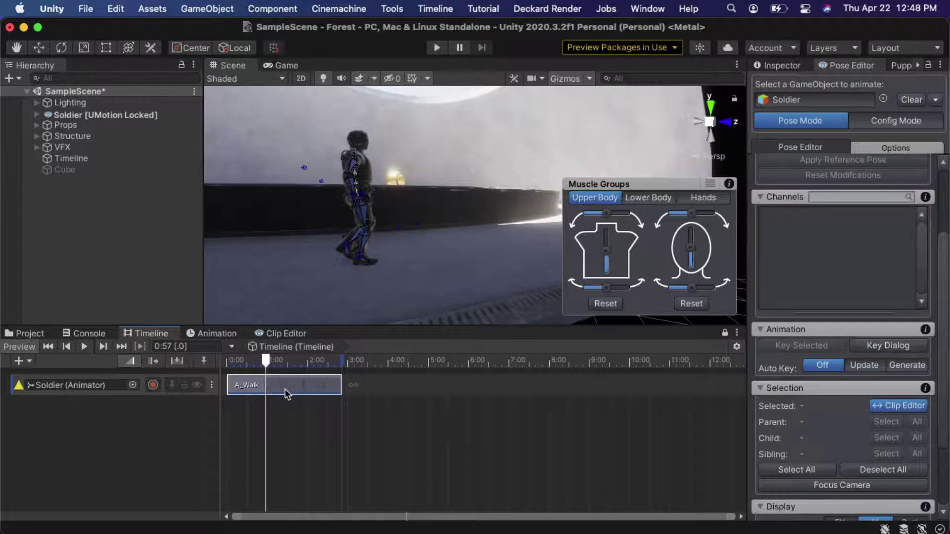
{"action": "left_click_drag", "start_coordinate": [266, 364], "coordinate": [254, 383]}
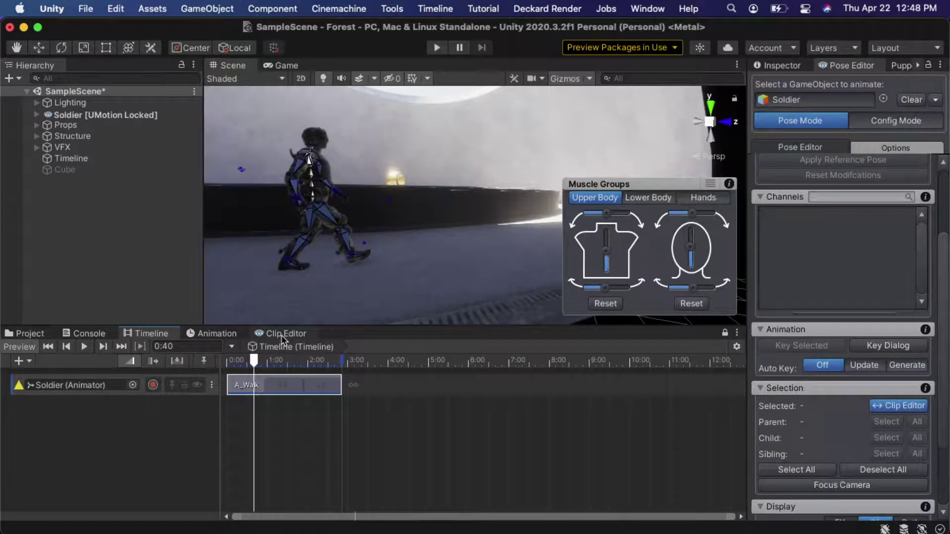
{"action": "left_click_drag", "start_coordinate": [234, 365], "coordinate": [264, 367]}
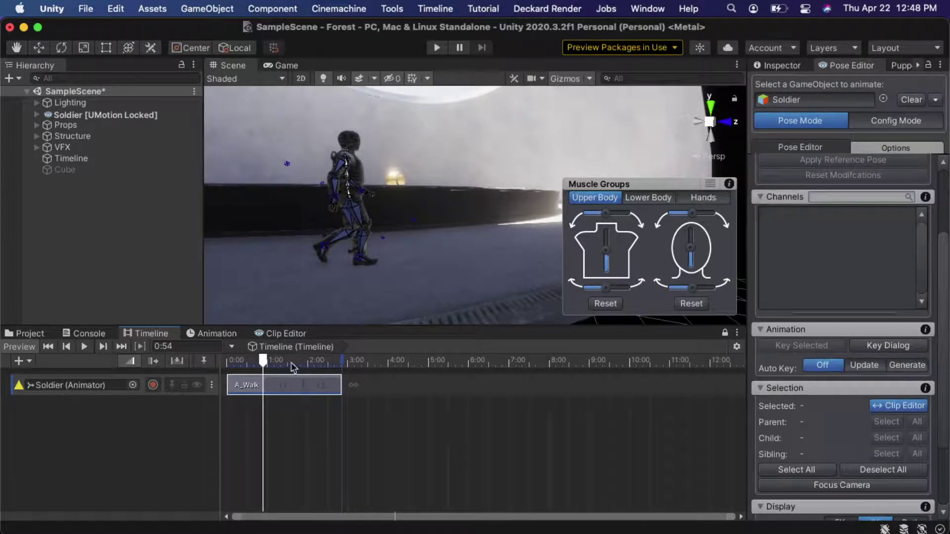
{"action": "left_click_drag", "start_coordinate": [263, 362], "coordinate": [314, 366]}
{"action": "left_click", "coordinate": [283, 334]}
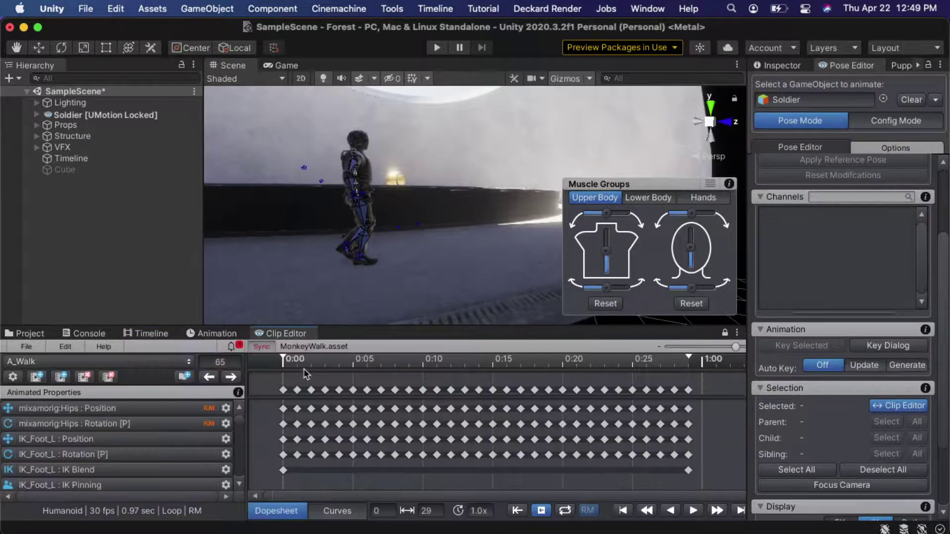
- Select all keyframes of the A_Walk clip with Cmd+A
{"action": "scroll", "coordinate": [322, 403], "scroll_direction": "down", "scroll_amount": 5}
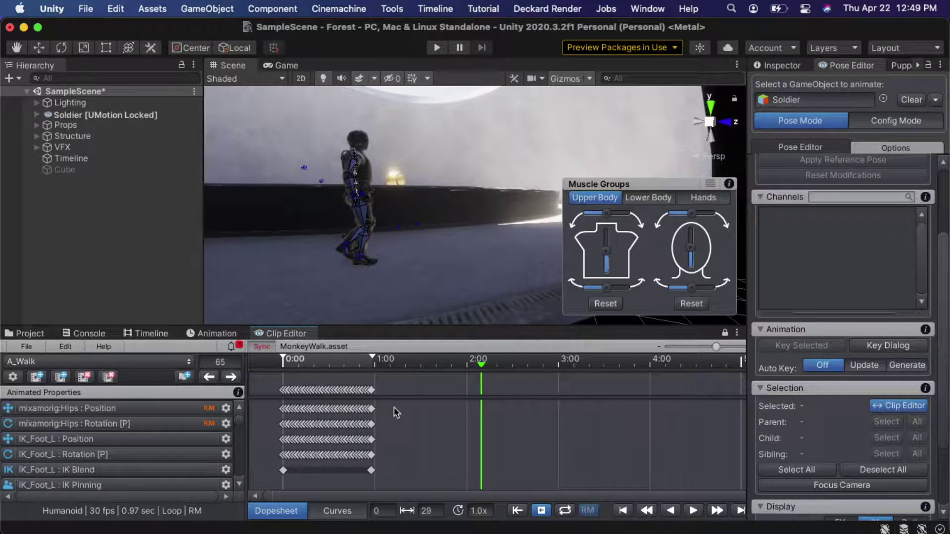
{"action": "key", "text": "super+a"}
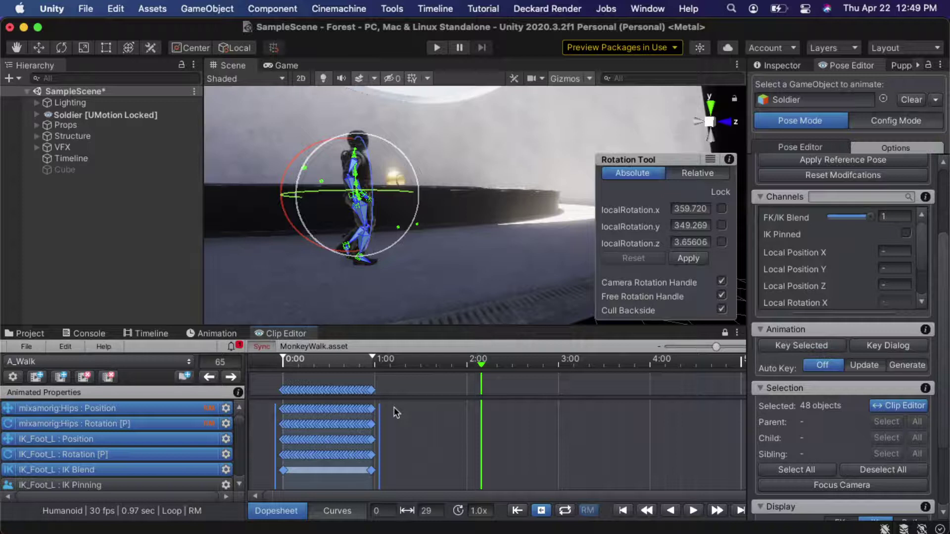
{"action": "left_click", "coordinate": [394, 413]}
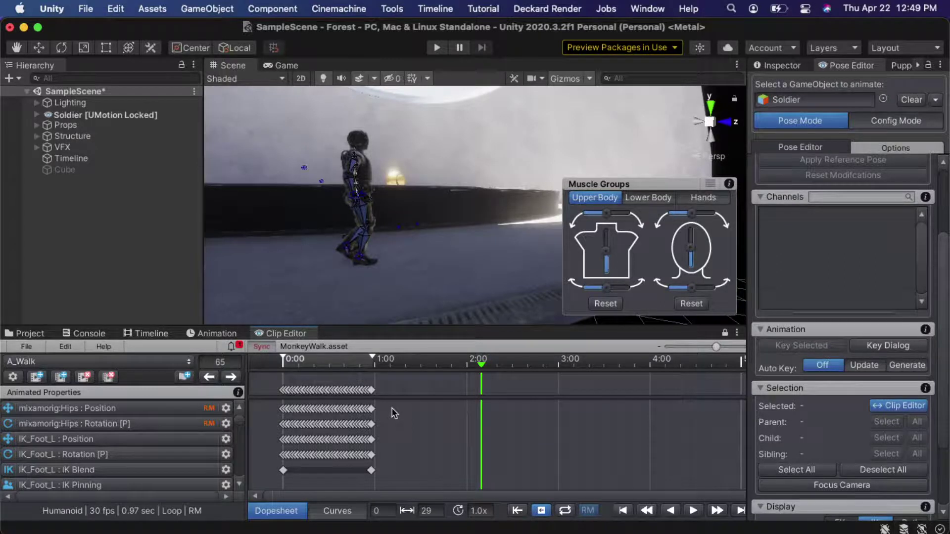
{"action": "key", "text": "super+a"}
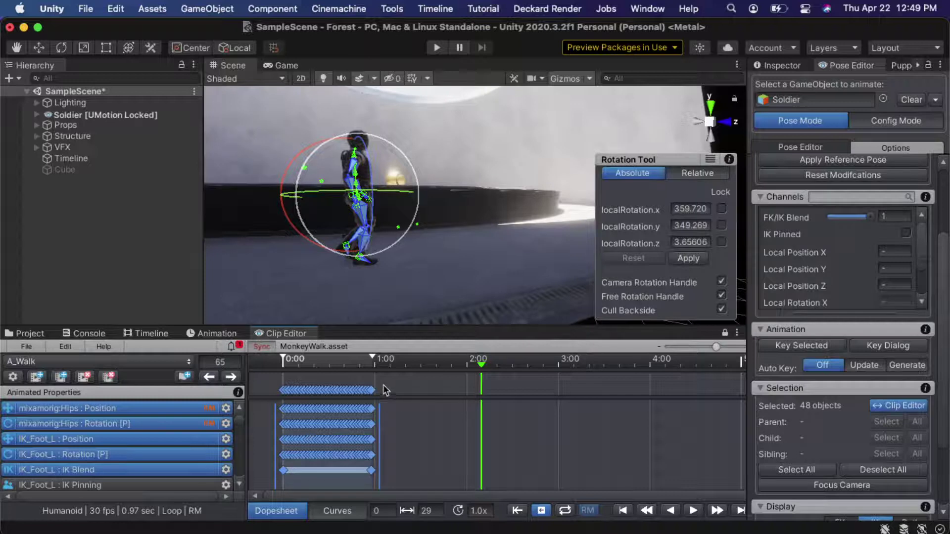
- Set the current frame to 29, the clip's last frame
{"action": "left_click", "coordinate": [372, 367]}
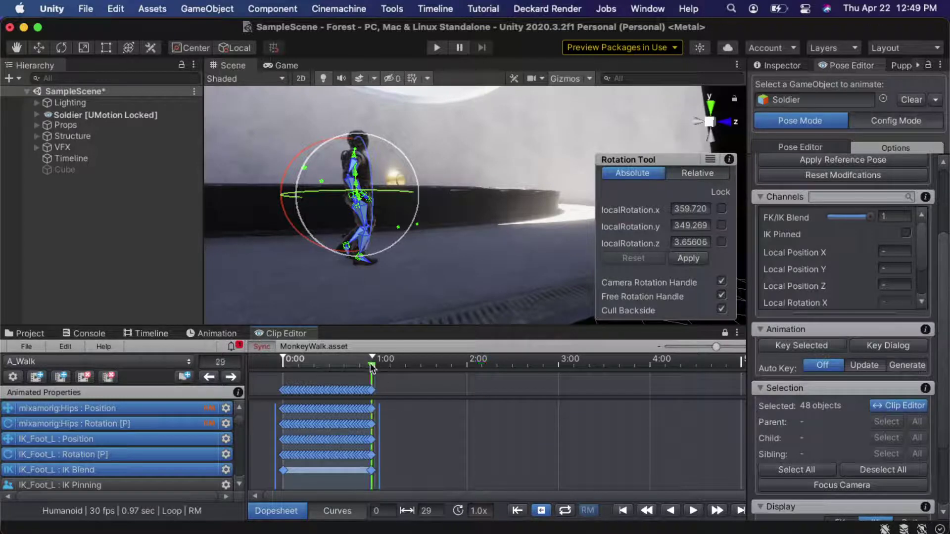
{"action": "scroll", "coordinate": [317, 396], "scroll_direction": "right", "scroll_amount": 10}
{"action": "scroll", "coordinate": [304, 393], "scroll_direction": "left", "scroll_amount": 10}
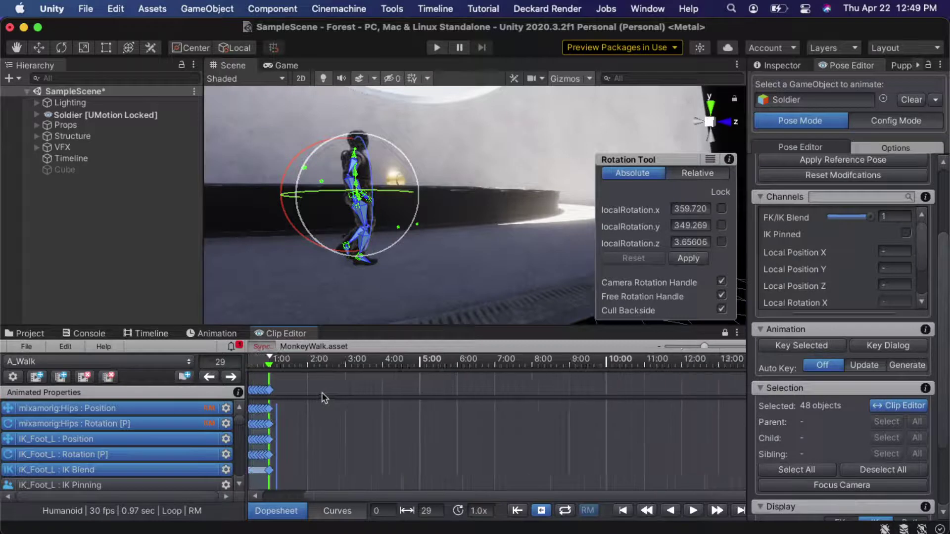
{"action": "scroll", "coordinate": [307, 391], "scroll_direction": "down", "scroll_amount": 5}
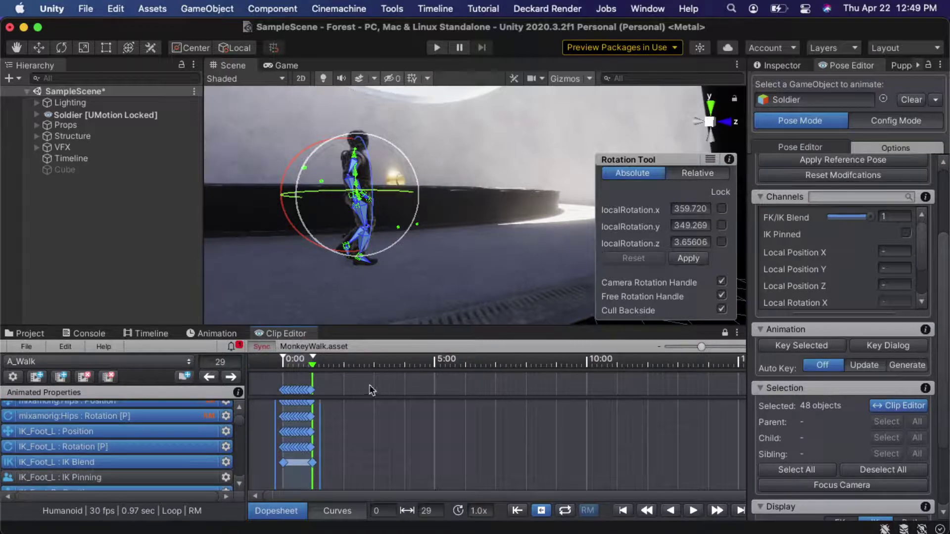
{"action": "scroll", "coordinate": [372, 384], "scroll_direction": "up", "scroll_amount": 3}
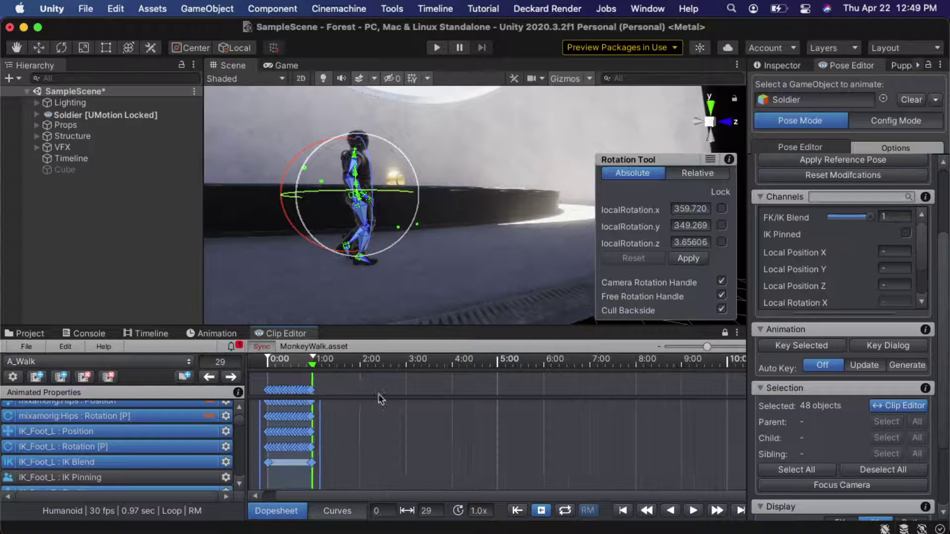
{"action": "scroll", "coordinate": [363, 393], "scroll_direction": "up", "scroll_amount": 10}
{"action": "scroll", "coordinate": [352, 408], "scroll_direction": "down", "scroll_amount": 10}
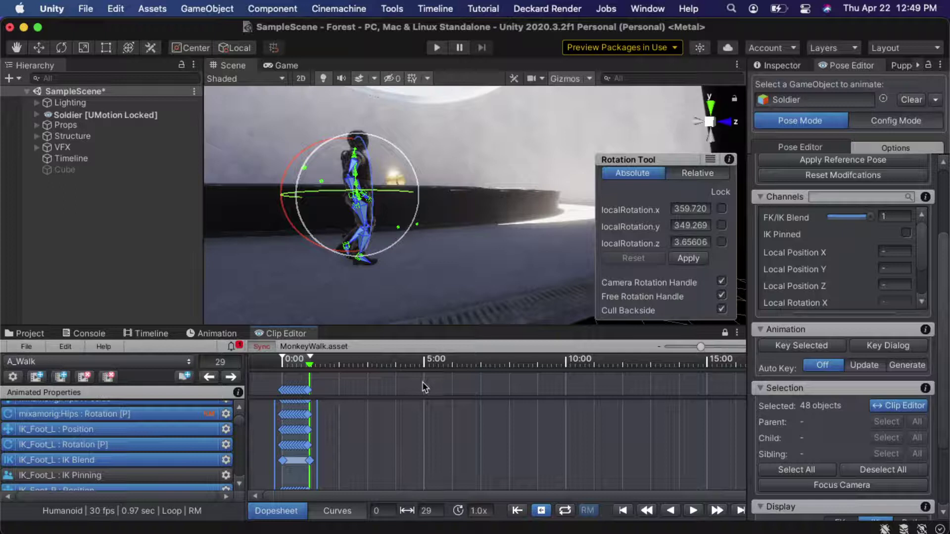
{"action": "scroll", "coordinate": [423, 381], "scroll_direction": "up", "scroll_amount": 10}
{"action": "scroll", "coordinate": [429, 385], "scroll_direction": "down", "scroll_amount": 10}
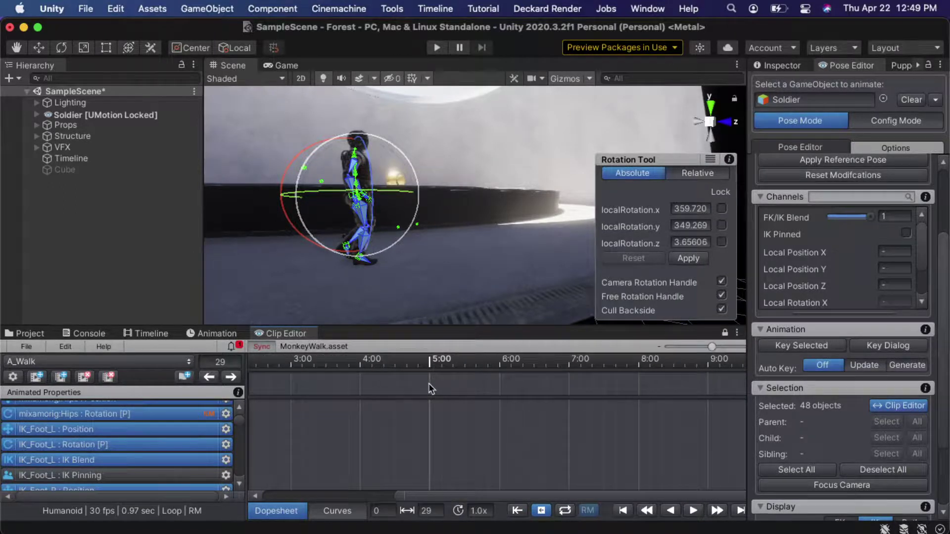
{"action": "scroll", "coordinate": [428, 383], "scroll_direction": "down", "scroll_amount": 5}
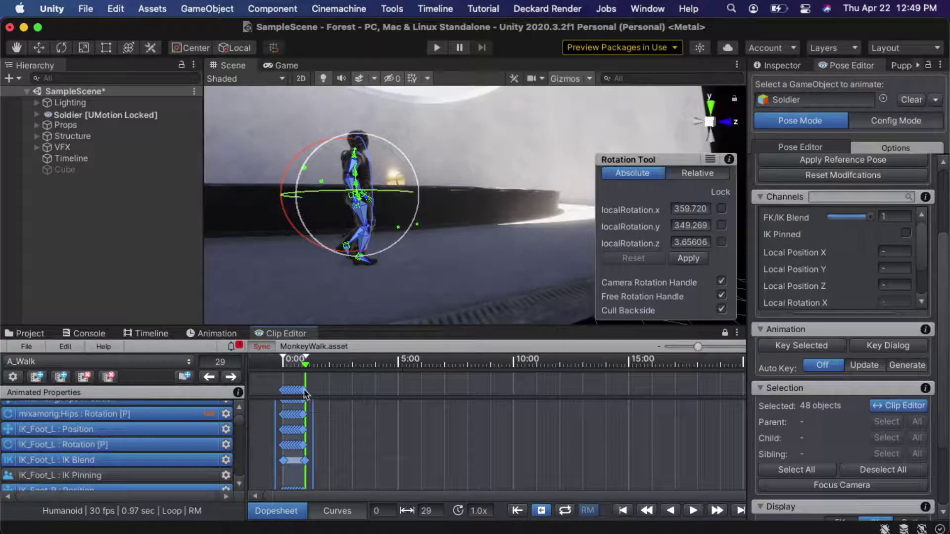
{"action": "scroll", "coordinate": [303, 393], "scroll_direction": "up", "scroll_amount": 10}
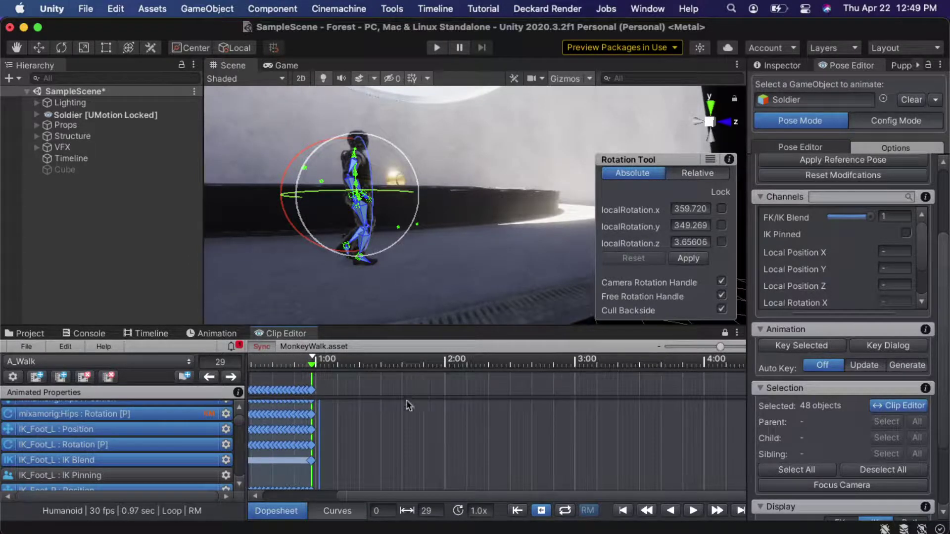
{"action": "scroll", "coordinate": [423, 400], "scroll_direction": "up", "scroll_amount": 4}
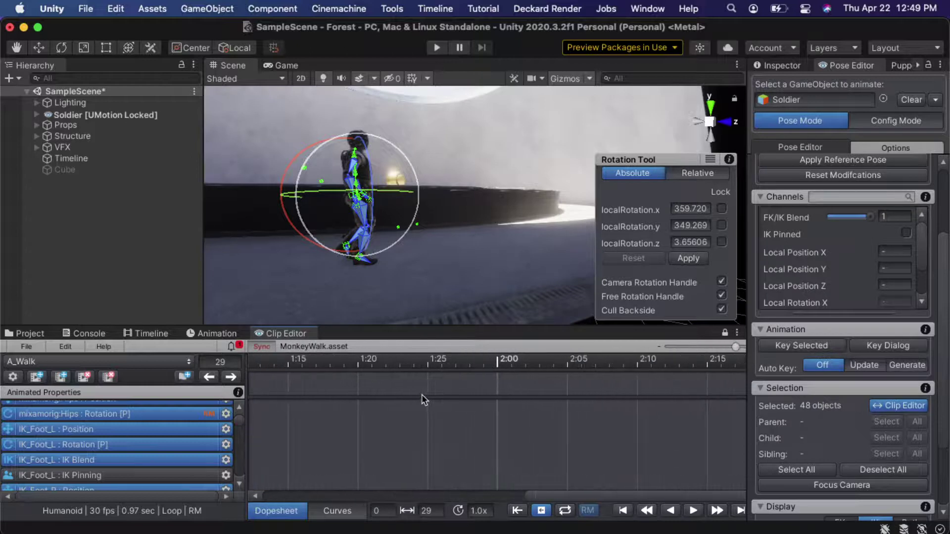
{"action": "scroll", "coordinate": [394, 395], "scroll_direction": "down", "scroll_amount": 6}
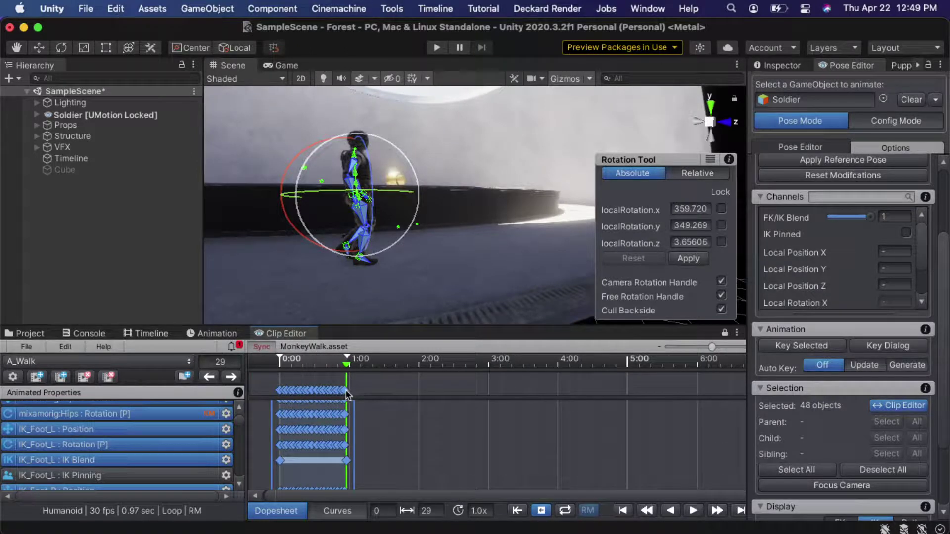
{"action": "scroll", "coordinate": [346, 394], "scroll_direction": "up", "scroll_amount": 9}
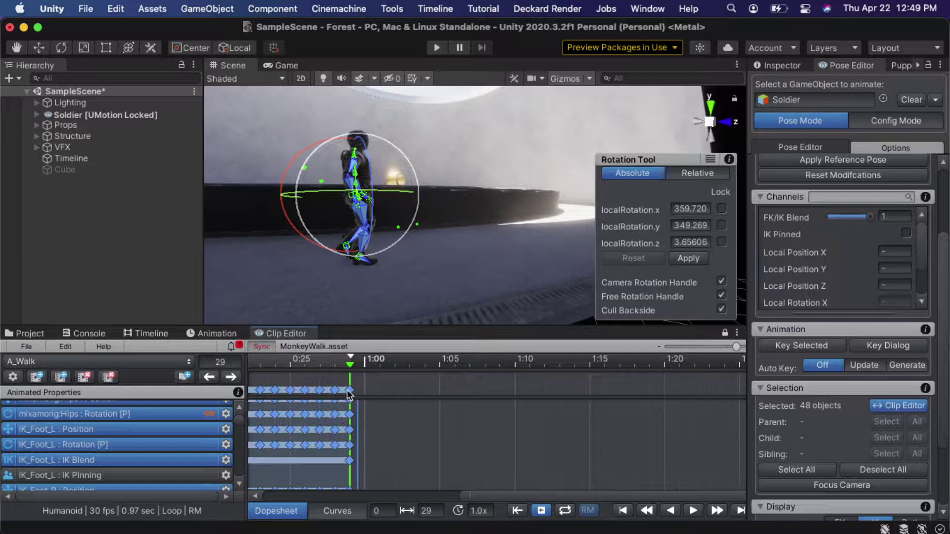
{"action": "scroll", "coordinate": [350, 394], "scroll_direction": "up", "scroll_amount": 4}
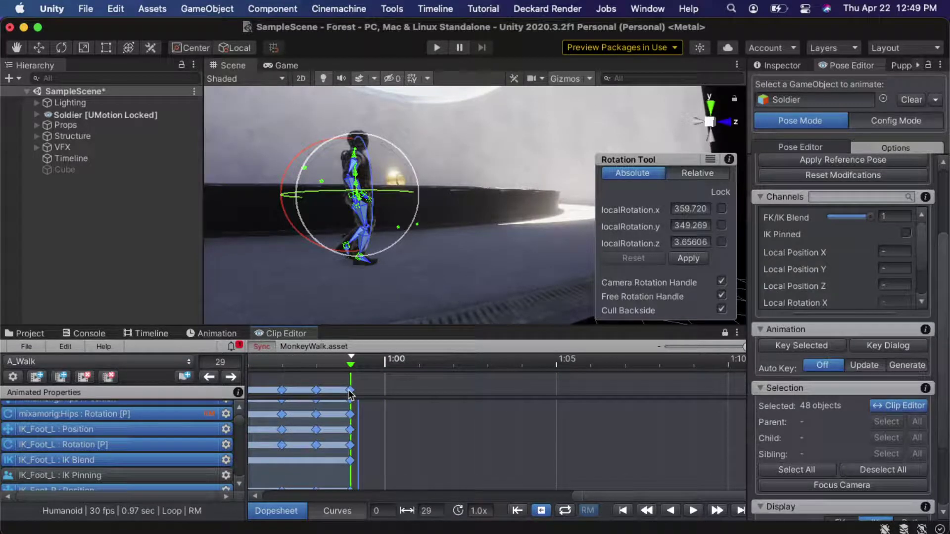
{"action": "scroll", "coordinate": [337, 407], "scroll_direction": "down", "scroll_amount": 15}
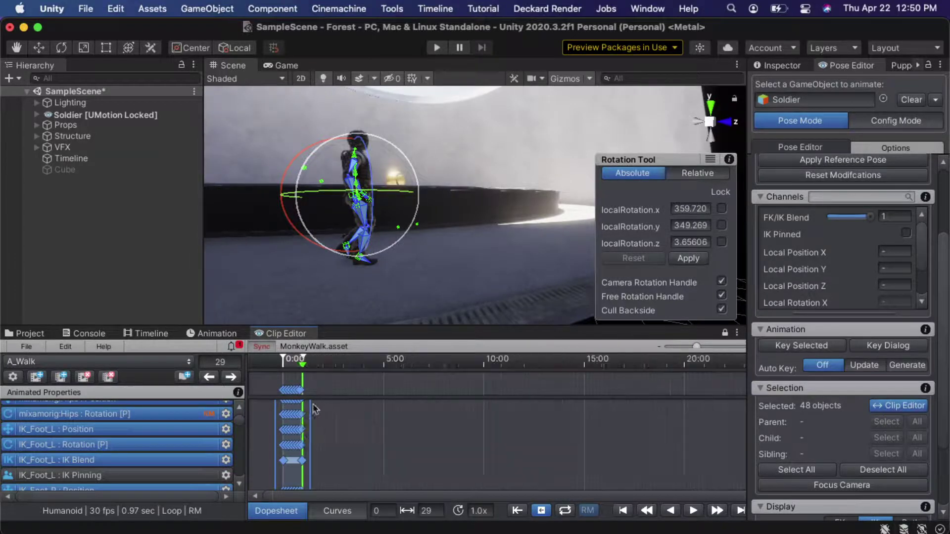
{"action": "scroll", "coordinate": [291, 402], "scroll_direction": "down", "scroll_amount": 2}
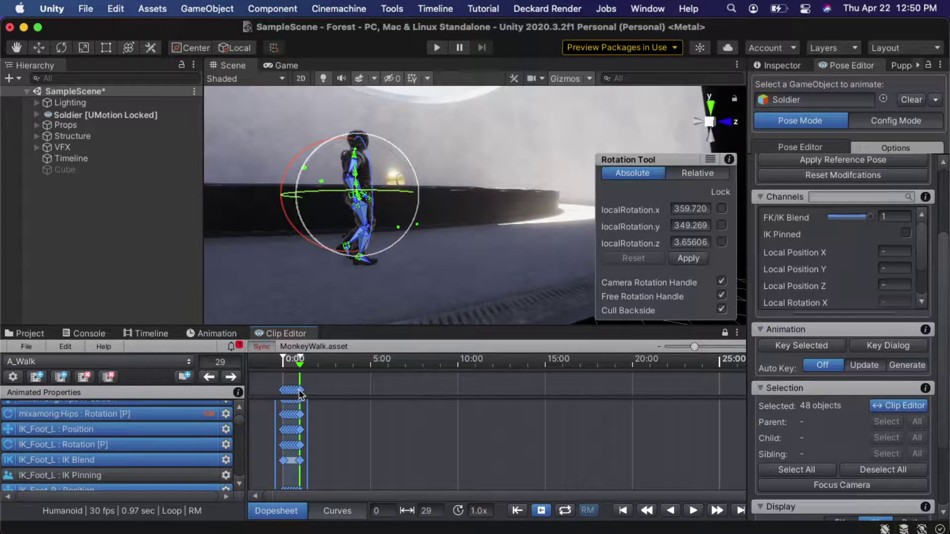
{"action": "scroll", "coordinate": [300, 394], "scroll_direction": "up", "scroll_amount": 15}
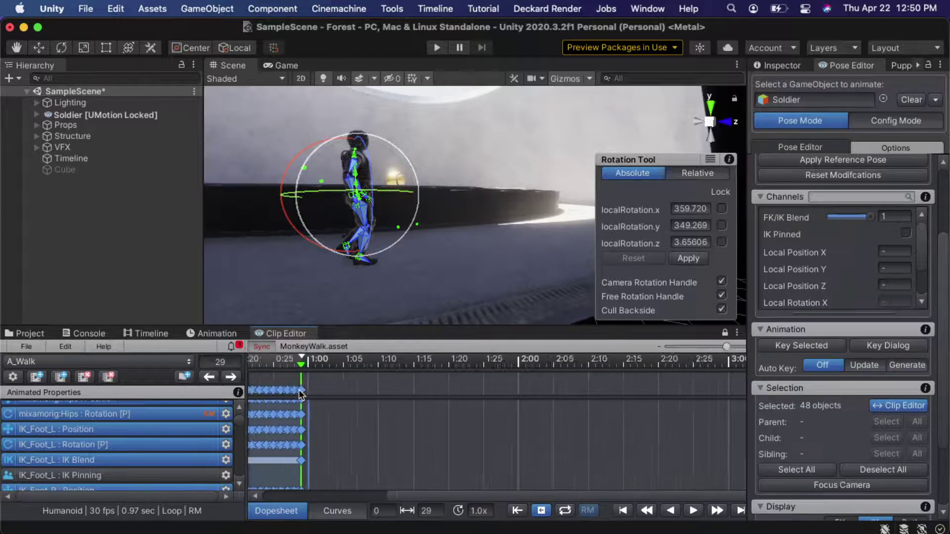
{"action": "scroll", "coordinate": [302, 396], "scroll_direction": "up", "scroll_amount": 5}
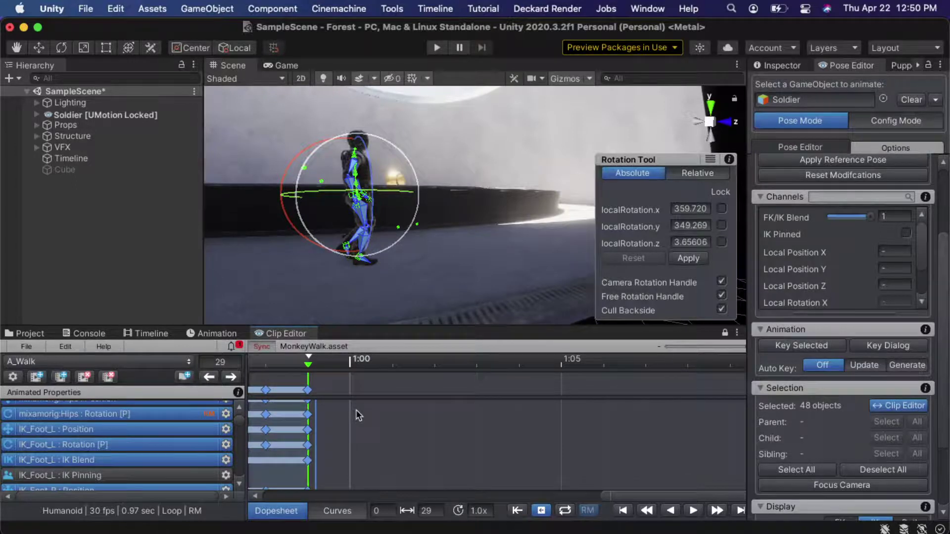
{"action": "key", "text": "super+v"}
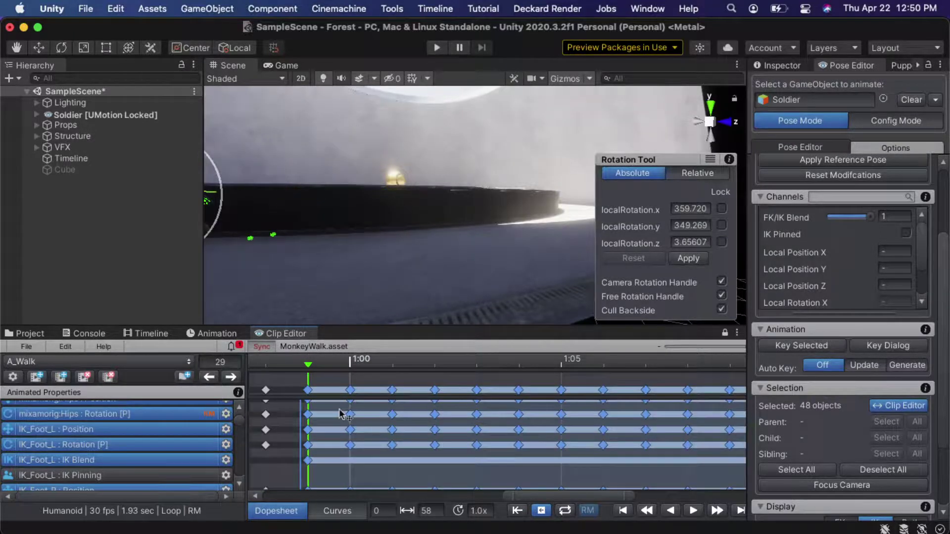
{"action": "scroll", "coordinate": [340, 413], "scroll_direction": "down", "scroll_amount": 10}
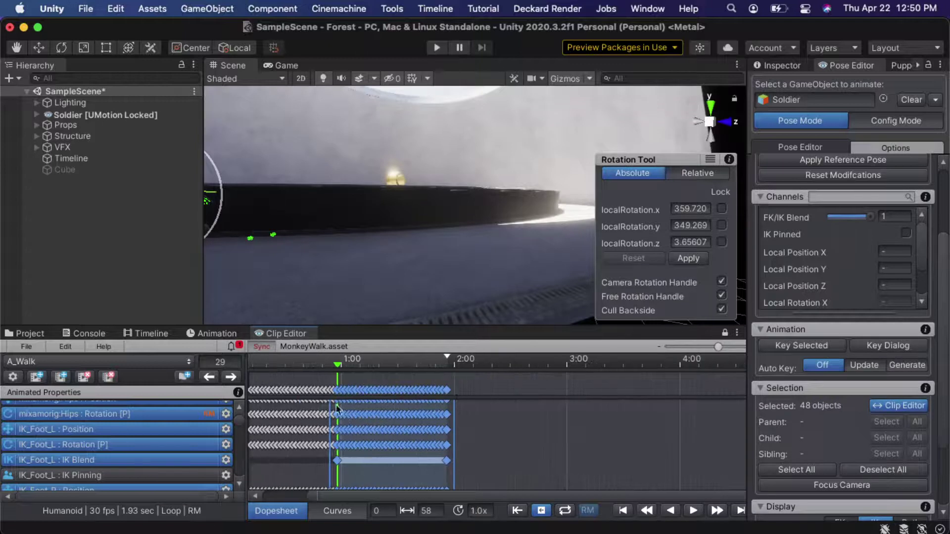
{"action": "scroll", "coordinate": [337, 409], "scroll_direction": "down", "scroll_amount": 5}
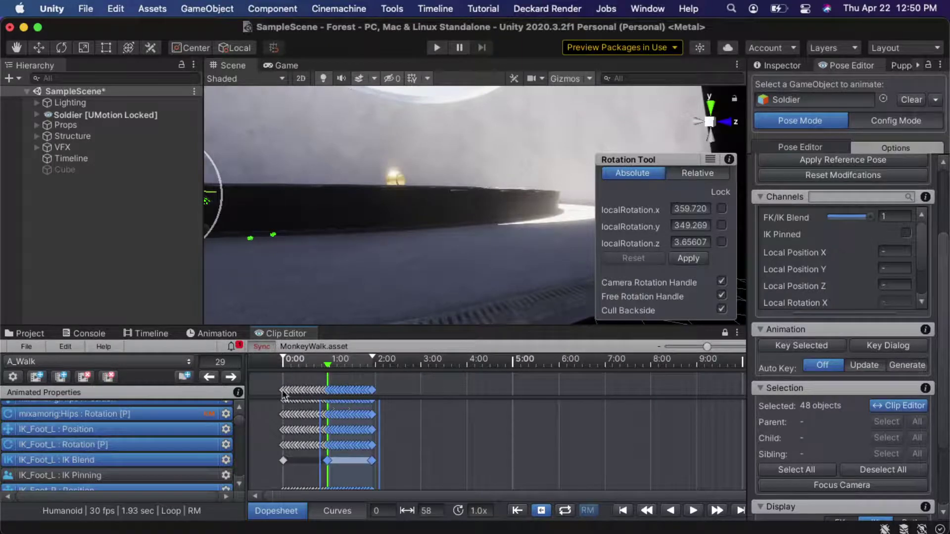
{"action": "mouse_move", "coordinate": [322, 272]}
{"action": "middle_mouse_down"}
{"action": "mouse_move", "coordinate": [277, 272]}
{"action": "mouse_move", "coordinate": [369, 269]}
{"action": "mouse_move", "coordinate": [326, 275]}
{"action": "mouse_move", "coordinate": [333, 270]}
{"action": "middle_mouse_up"}
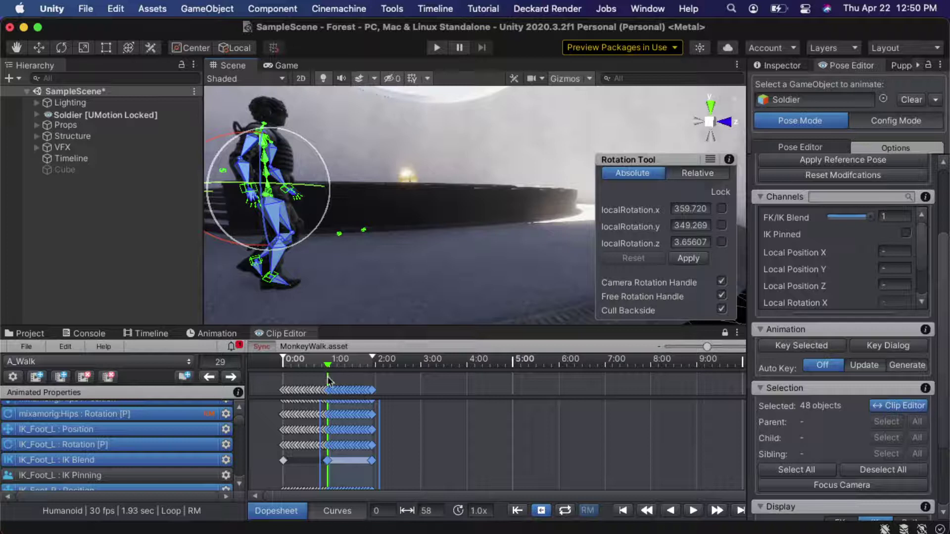
{"action": "scroll", "coordinate": [327, 387], "scroll_direction": "down", "scroll_amount": 10}
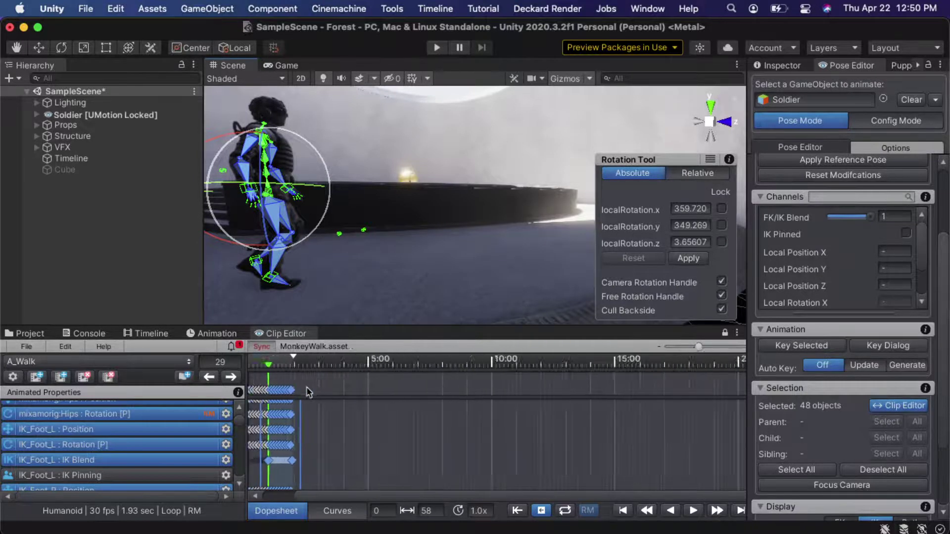
{"action": "scroll", "coordinate": [258, 396], "scroll_direction": "up", "scroll_amount": 5}
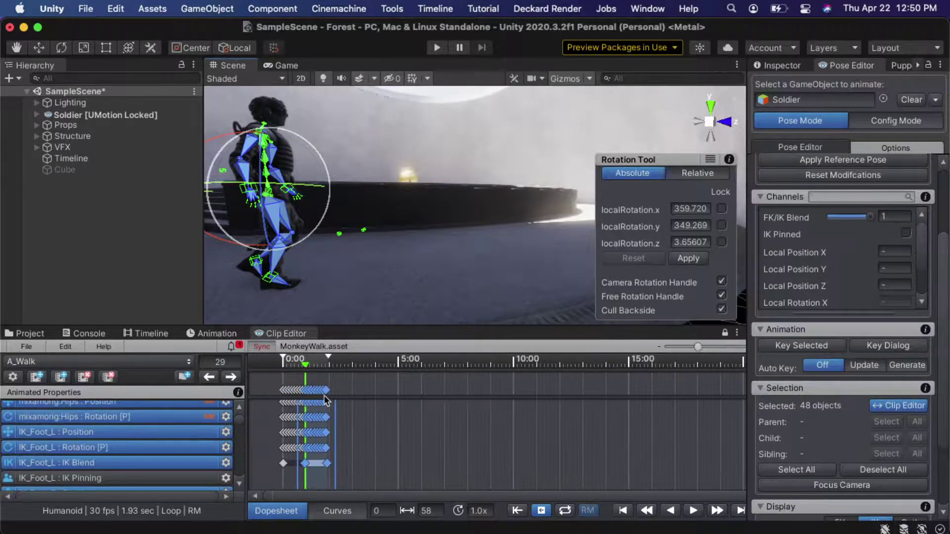
{"action": "scroll", "coordinate": [307, 395], "scroll_direction": "up", "scroll_amount": 10}
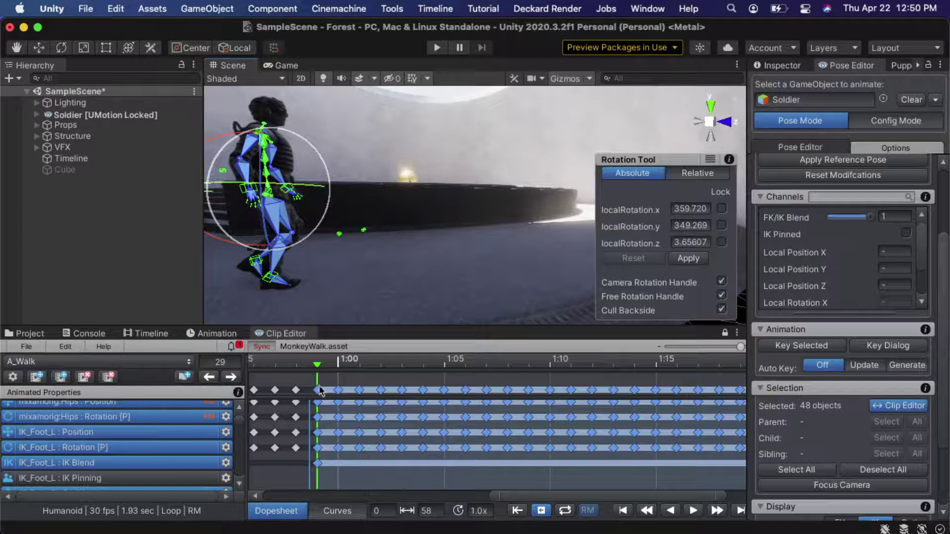
{"action": "scroll", "coordinate": [341, 388], "scroll_direction": "down", "scroll_amount": 10}
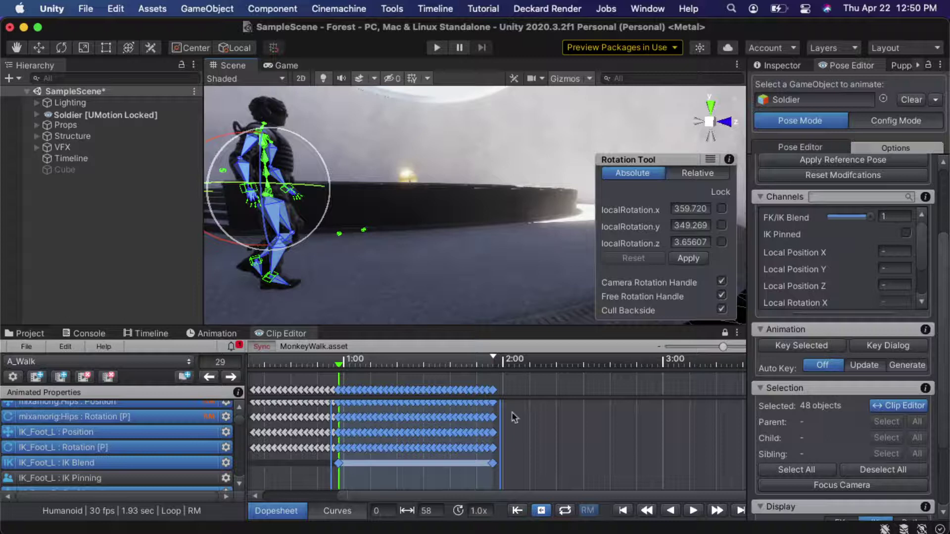
- Select the A_Walk clip on the Soldier track in the Timeline
{"action": "left_click", "coordinate": [149, 333]}
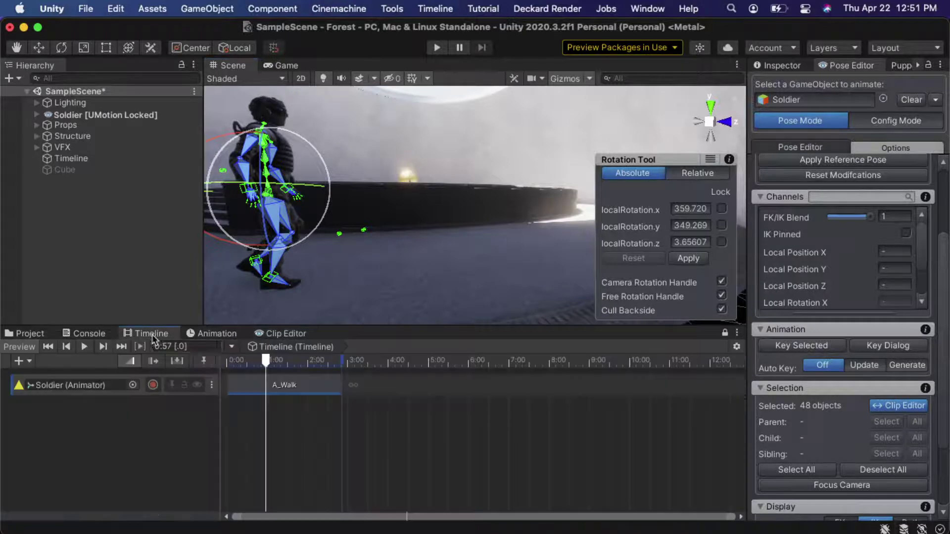
{"action": "left_click", "coordinate": [283, 392]}
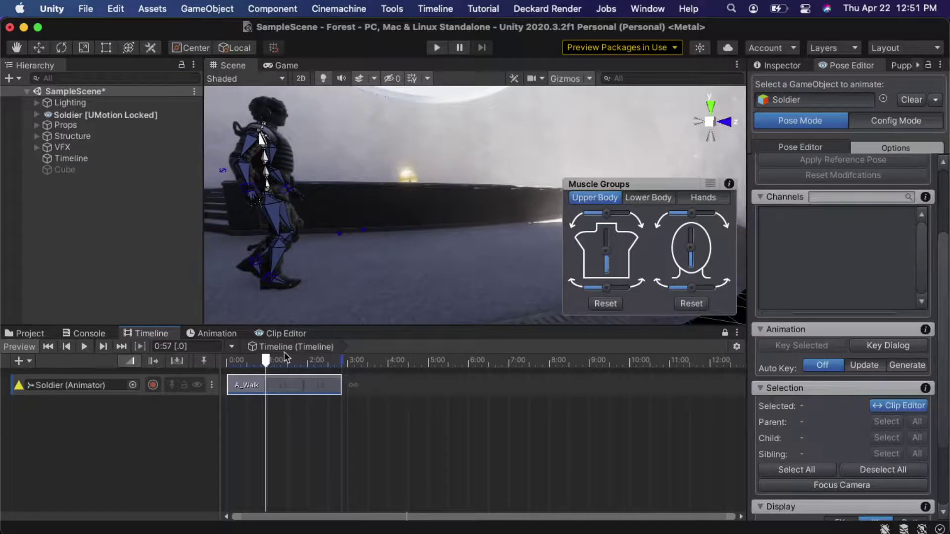
{"action": "left_click", "coordinate": [283, 333]}
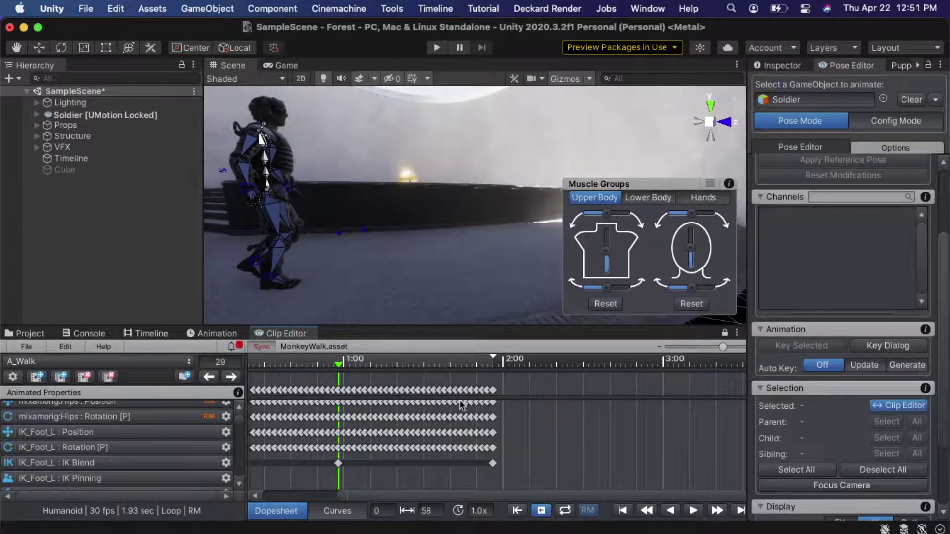
- Paste the copied walk keys at frame 58 with Cmd+V
{"action": "left_click", "coordinate": [491, 364]}
{"action": "scroll", "coordinate": [314, 394], "scroll_direction": "right", "scroll_amount": 10}
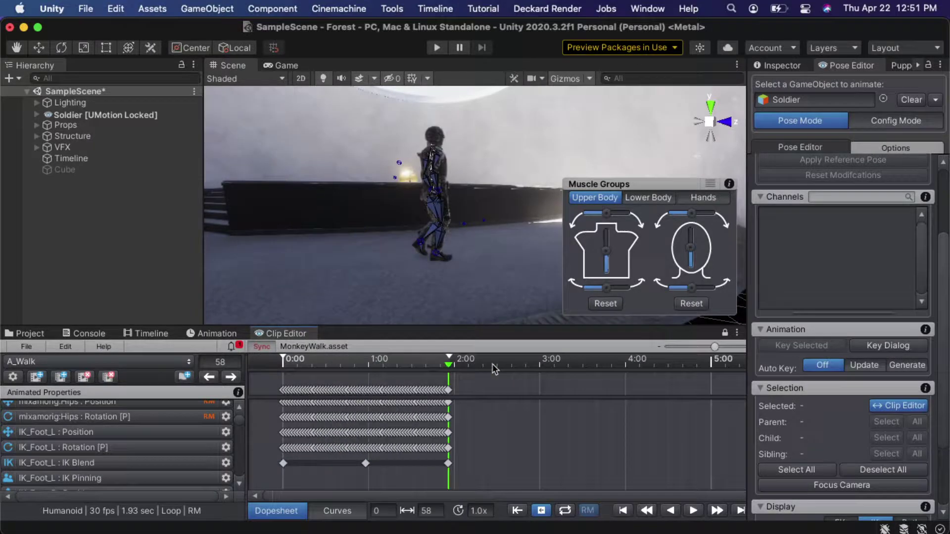
{"action": "scroll", "coordinate": [315, 393], "scroll_direction": "left", "scroll_amount": 10}
{"action": "scroll", "coordinate": [406, 399], "scroll_direction": "down", "scroll_amount": 3}
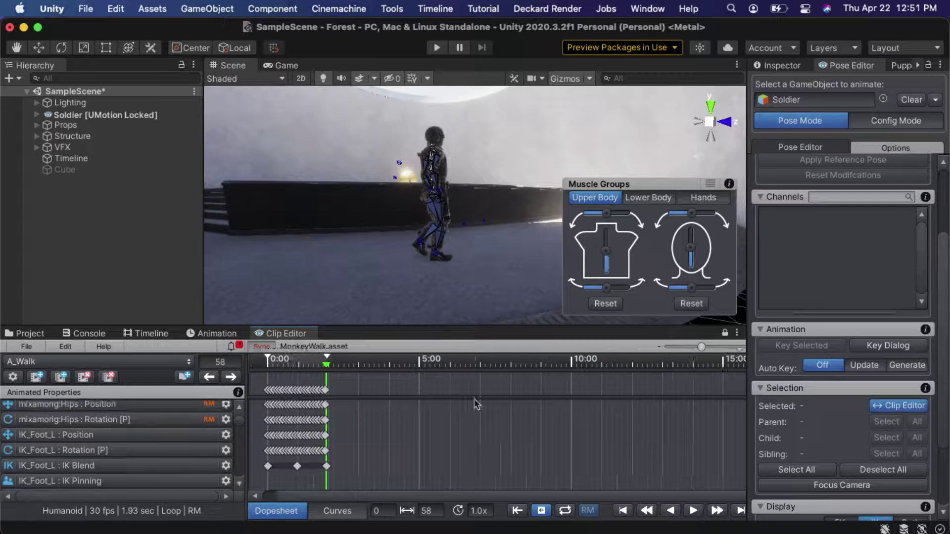
{"action": "scroll", "coordinate": [342, 395], "scroll_direction": "up", "scroll_amount": 10}
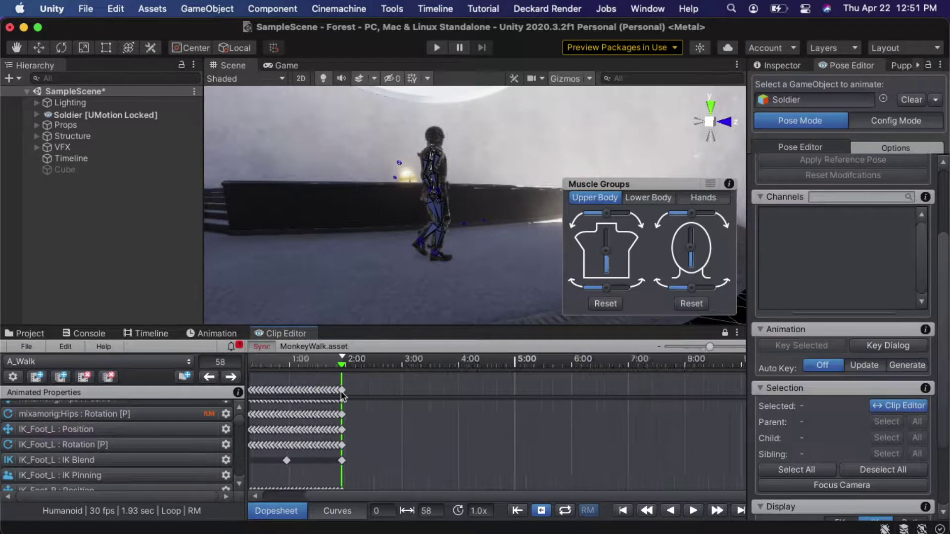
{"action": "scroll", "coordinate": [342, 396], "scroll_direction": "up", "scroll_amount": 3}
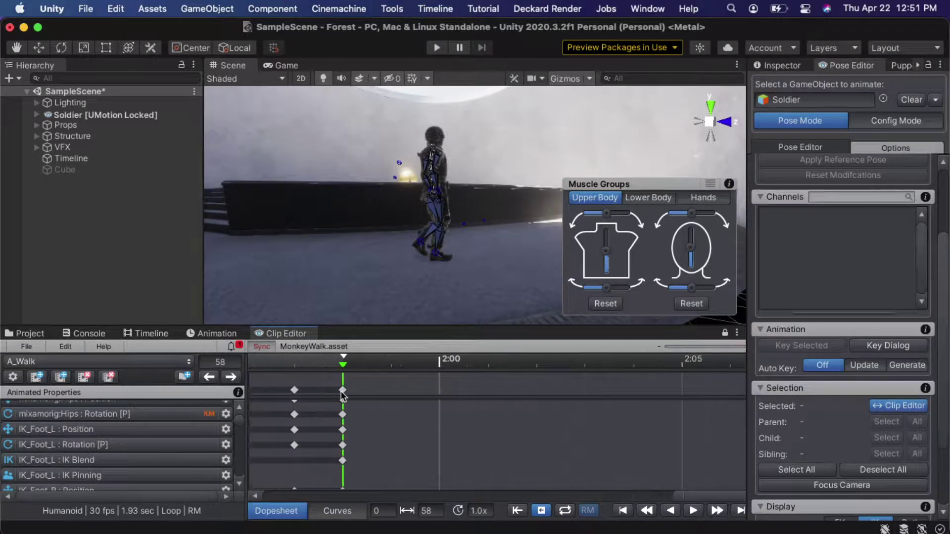
{"action": "key", "text": "super+v"}
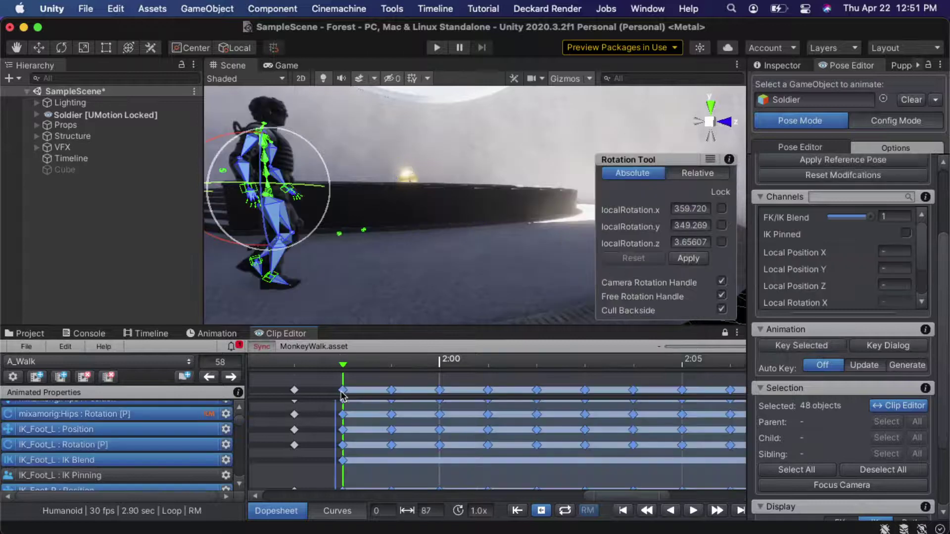
- Scrub the lengthened 87-frame walk, then preview it along the Timeline's A_Walk track
{"action": "scroll", "coordinate": [343, 396], "scroll_direction": "down", "scroll_amount": 12}
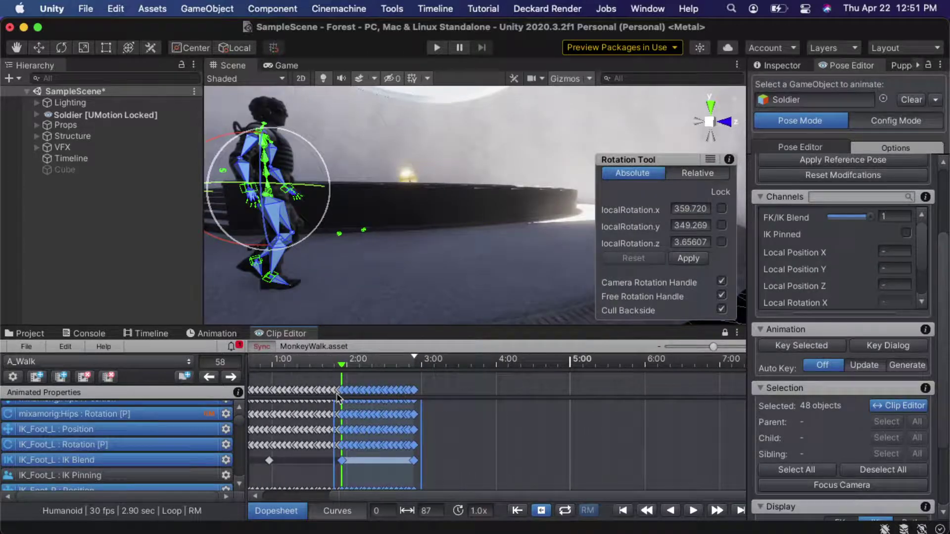
{"action": "scroll", "coordinate": [446, 407], "scroll_direction": "down", "scroll_amount": 1}
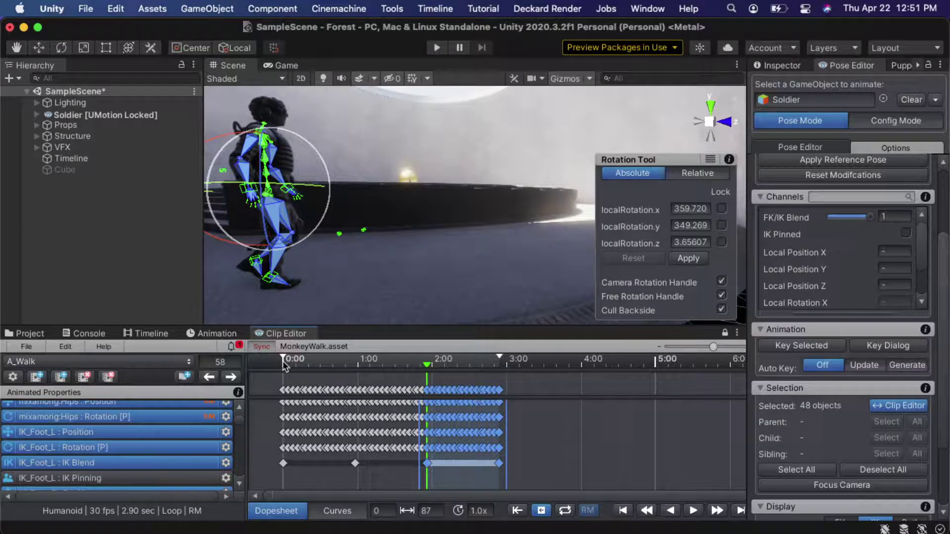
{"action": "left_click_drag", "start_coordinate": [283, 359], "coordinate": [500, 367]}
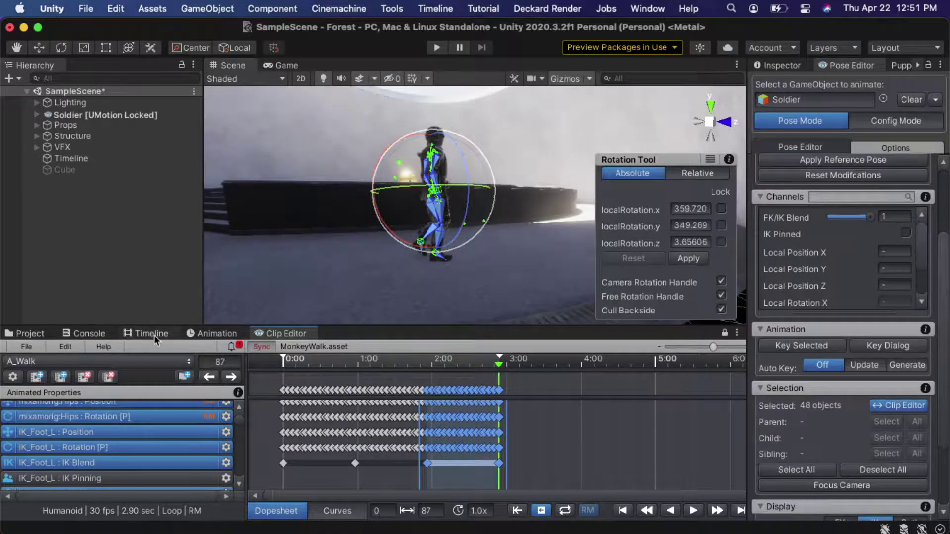
{"action": "left_click", "coordinate": [148, 334]}
{"action": "left_click_drag", "start_coordinate": [267, 361], "coordinate": [292, 366]}
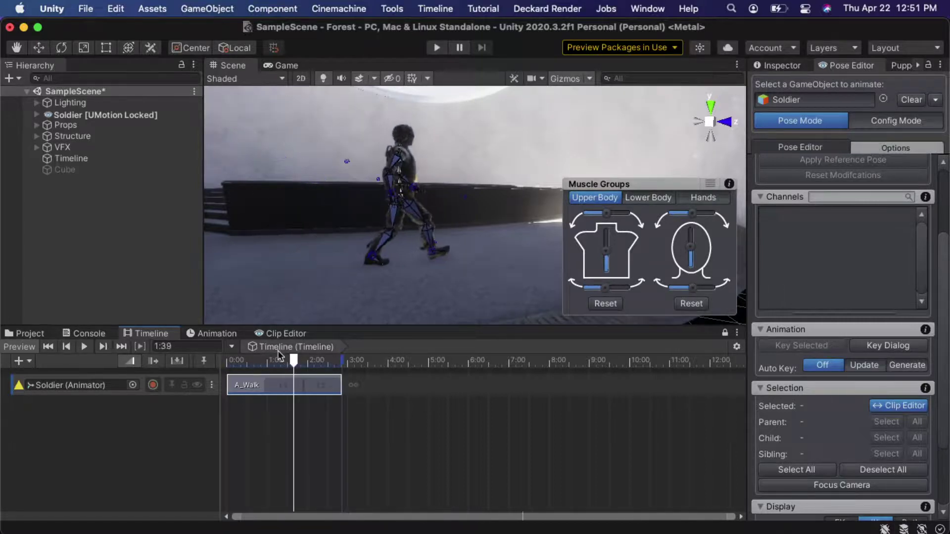
- Jump the Clip Editor to frame 0, select mixamorig:Hips : Position, then move to frame 6
{"action": "left_click", "coordinate": [286, 334]}
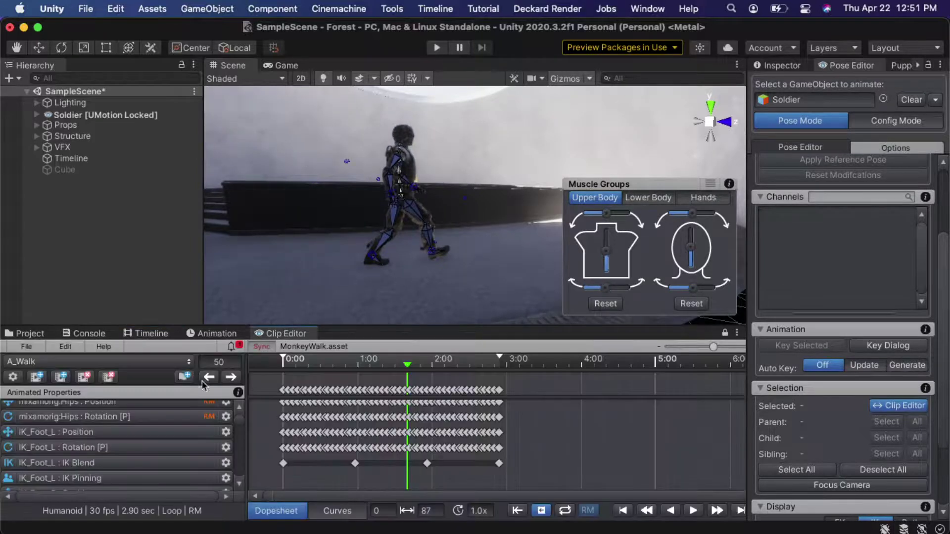
{"action": "scroll", "coordinate": [144, 431], "scroll_direction": "up", "scroll_amount": 1}
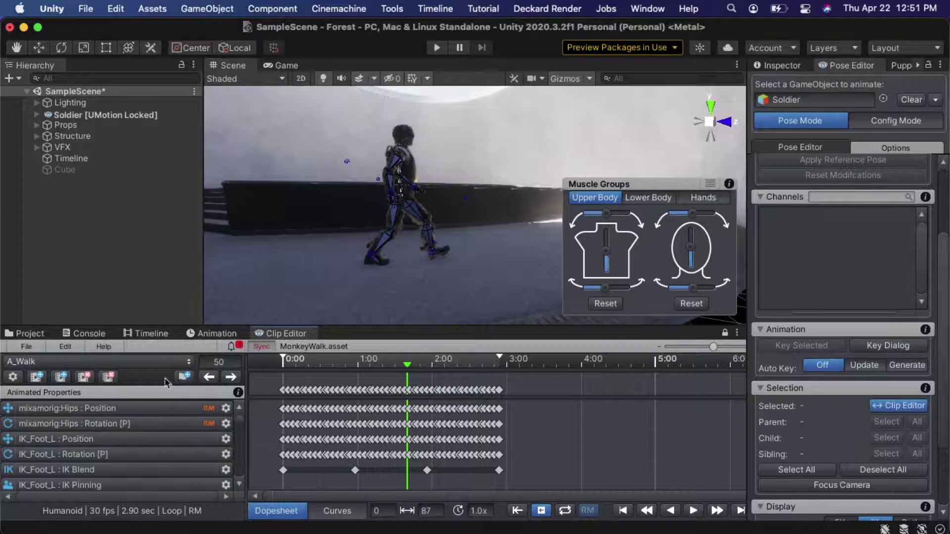
{"action": "left_click", "coordinate": [283, 365]}
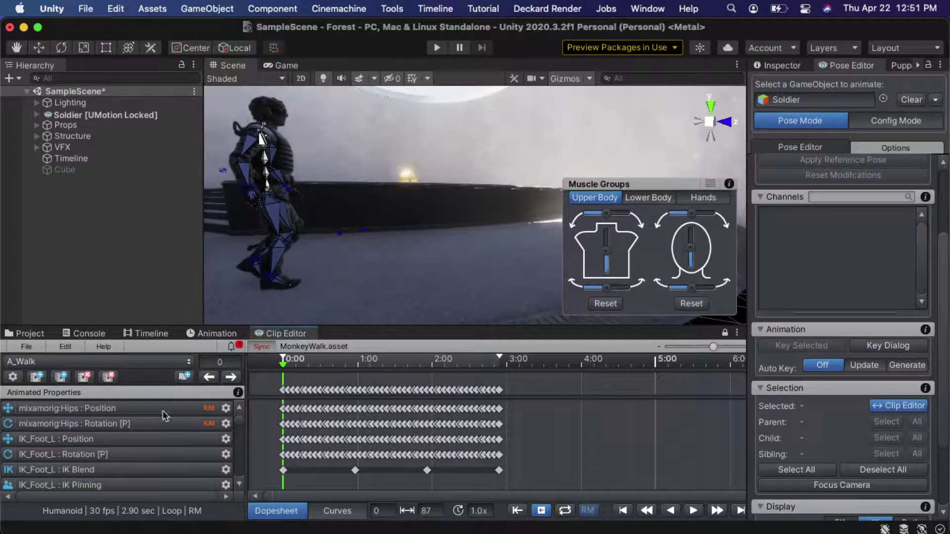
{"action": "left_click", "coordinate": [74, 411]}
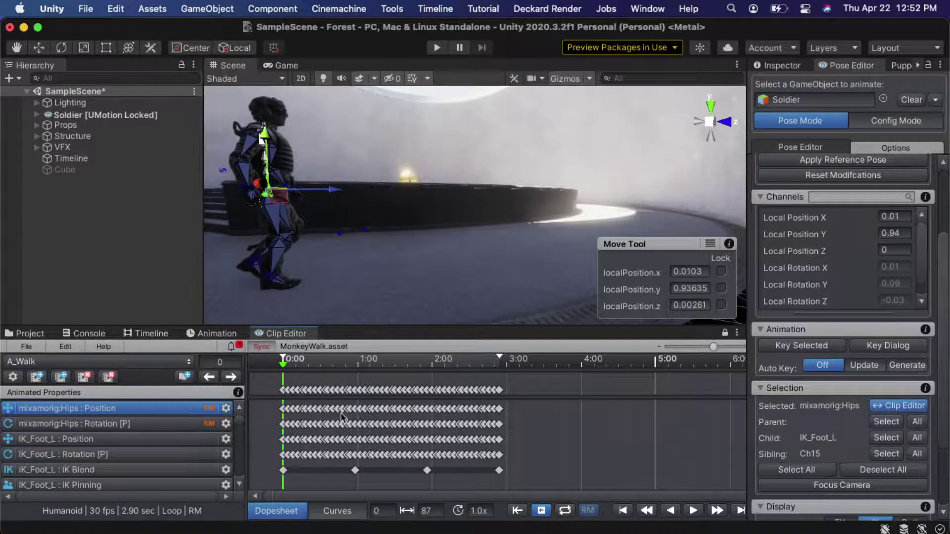
{"action": "left_click", "coordinate": [298, 366]}
{"action": "left_click_drag", "start_coordinate": [300, 368], "coordinate": [356, 372]}
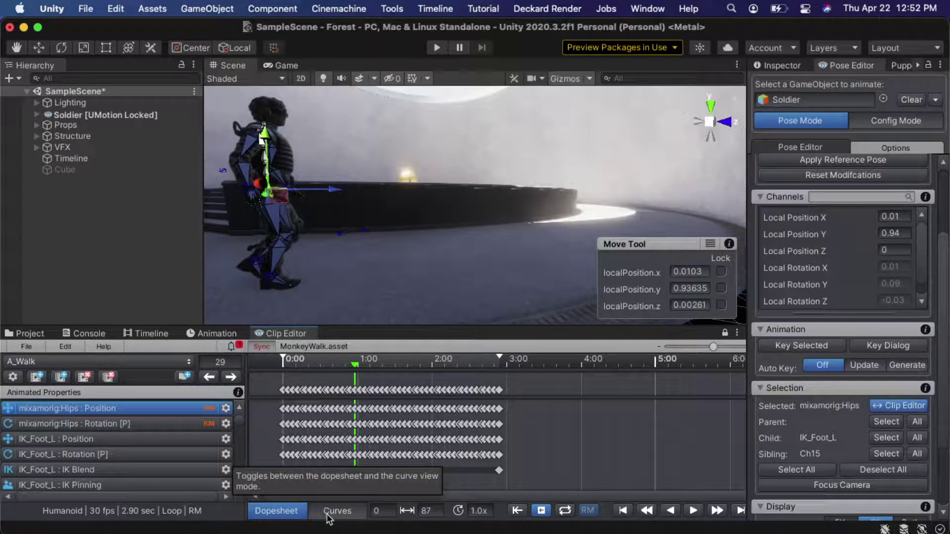
{"action": "left_click", "coordinate": [267, 427]}
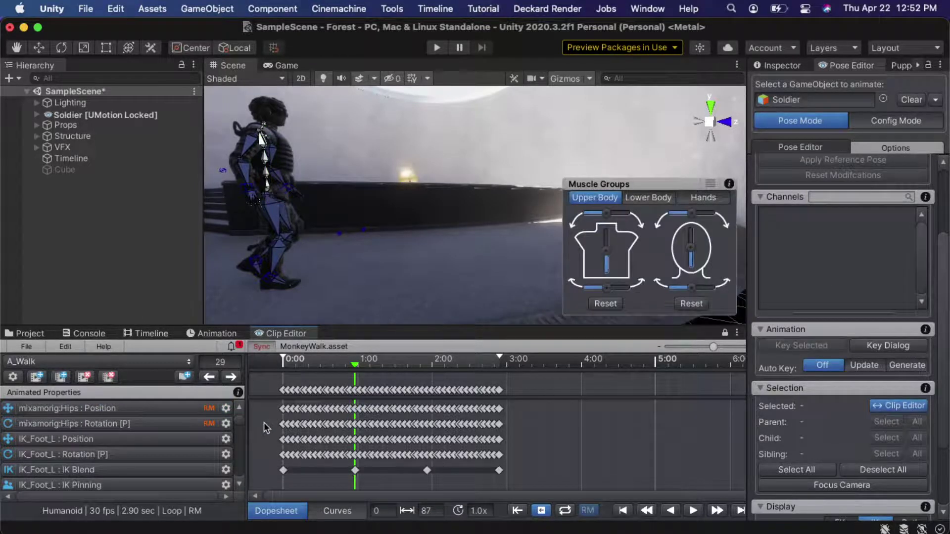
{"action": "left_click", "coordinate": [191, 411]}
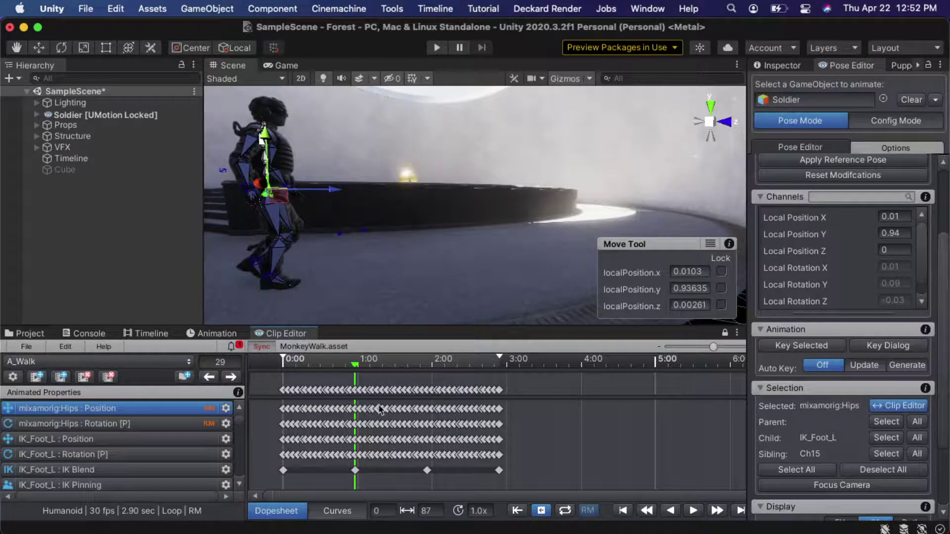
- Switch to Curves view and scrub the Hips localPosition x, y, z curves from frame 0
{"action": "left_click", "coordinate": [334, 512]}
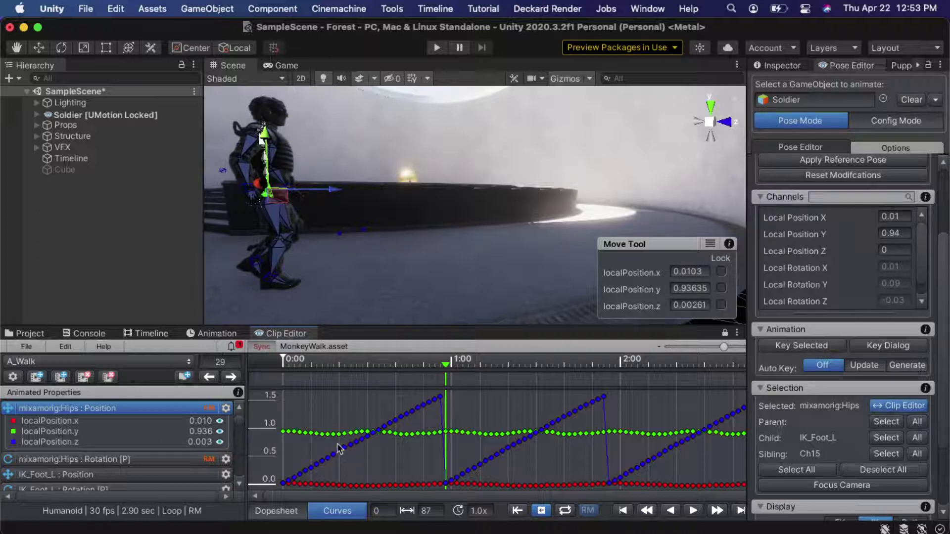
{"action": "left_click", "coordinate": [283, 363]}
{"action": "left_click_drag", "start_coordinate": [285, 366], "coordinate": [252, 379]}
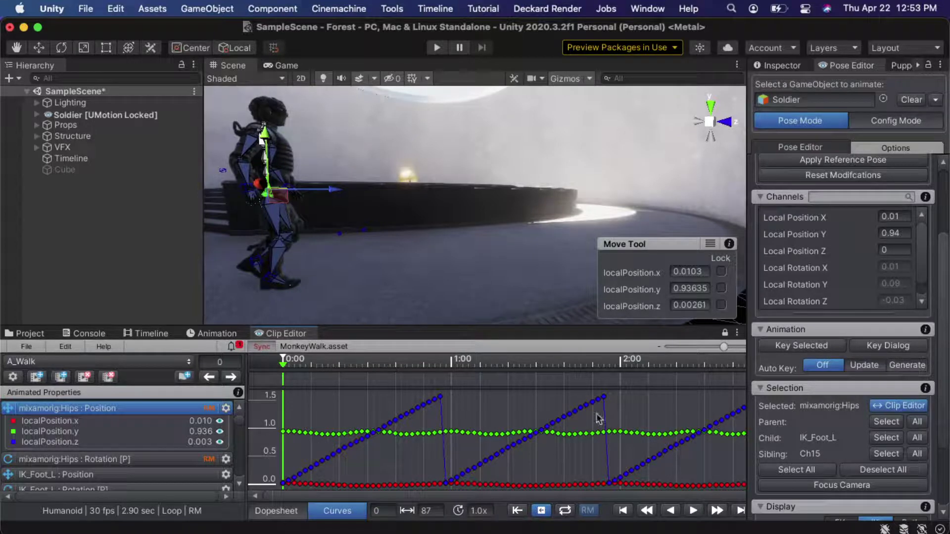
- Hide the hips localPosition.x and y curves, framing only localPosition.z in the graph
{"action": "left_click", "coordinate": [220, 422]}
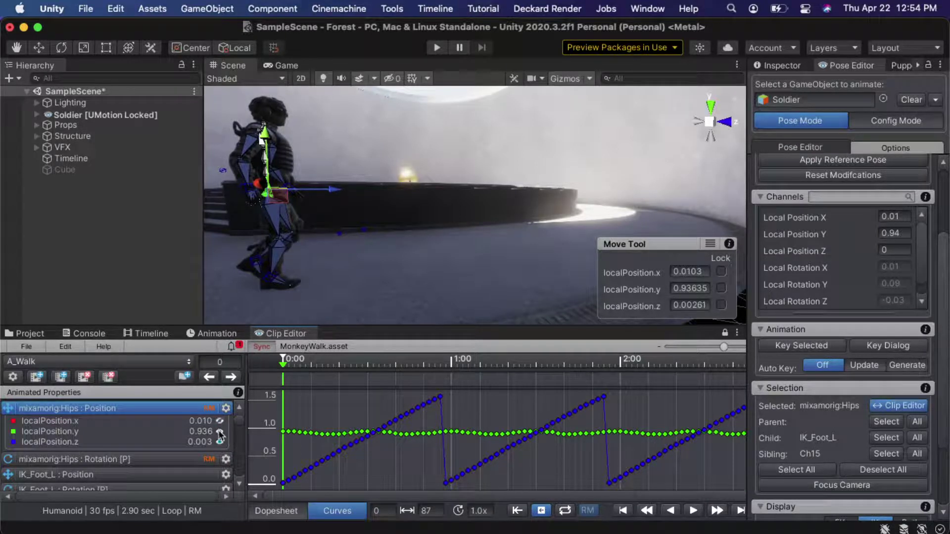
{"action": "left_click", "coordinate": [220, 434]}
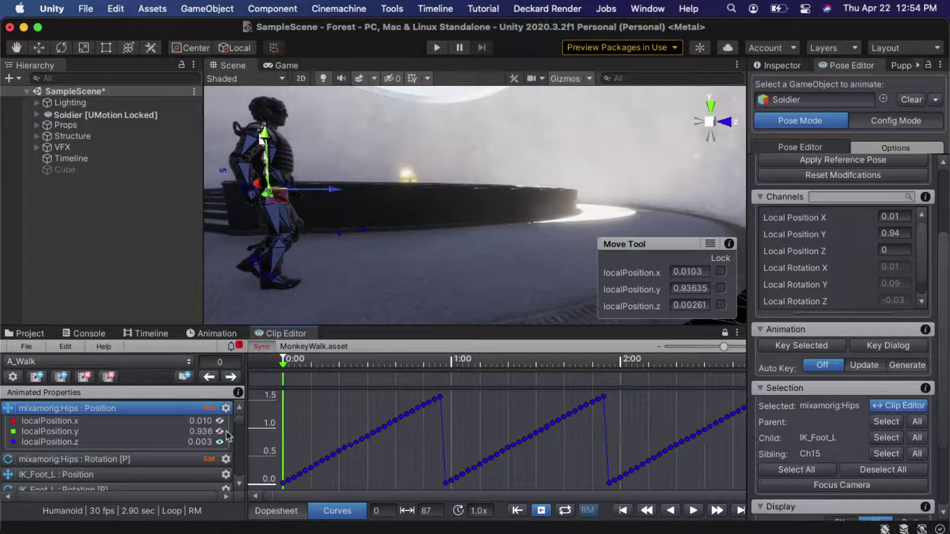
{"action": "key", "text": "f"}
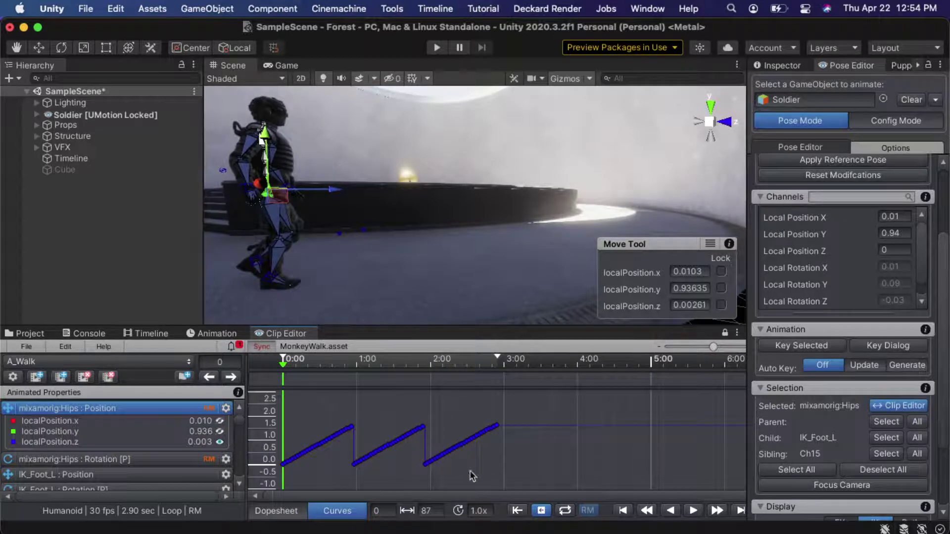
- Raise the localPosition.z keys after 1:00 to meet the first segment, then select the last segment's keys
{"action": "mouse_move", "coordinate": [511, 481]}
{"action": "left_mouse_down"}
{"action": "mouse_move", "coordinate": [364, 382]}
{"action": "mouse_move", "coordinate": [352, 397]}
{"action": "left_mouse_up"}
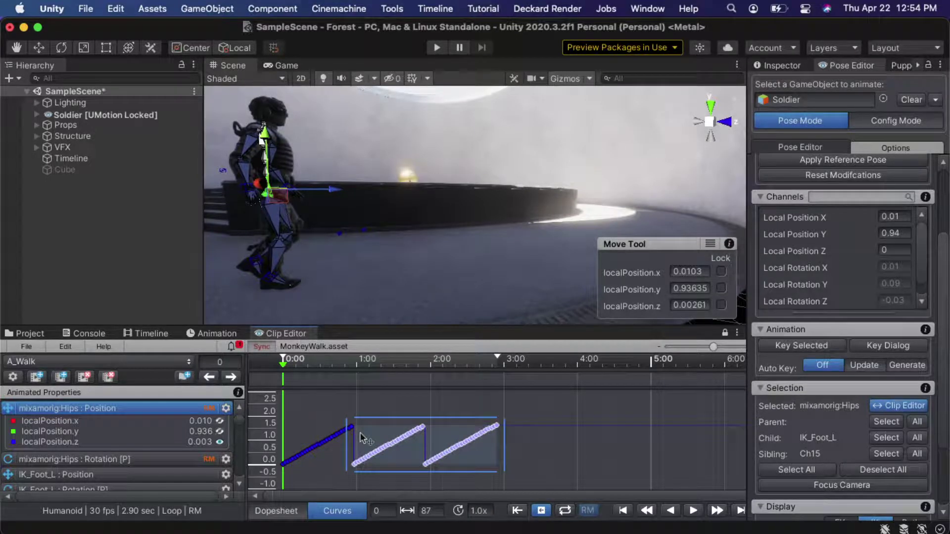
{"action": "scroll", "coordinate": [354, 433], "scroll_direction": "up", "scroll_amount": 5}
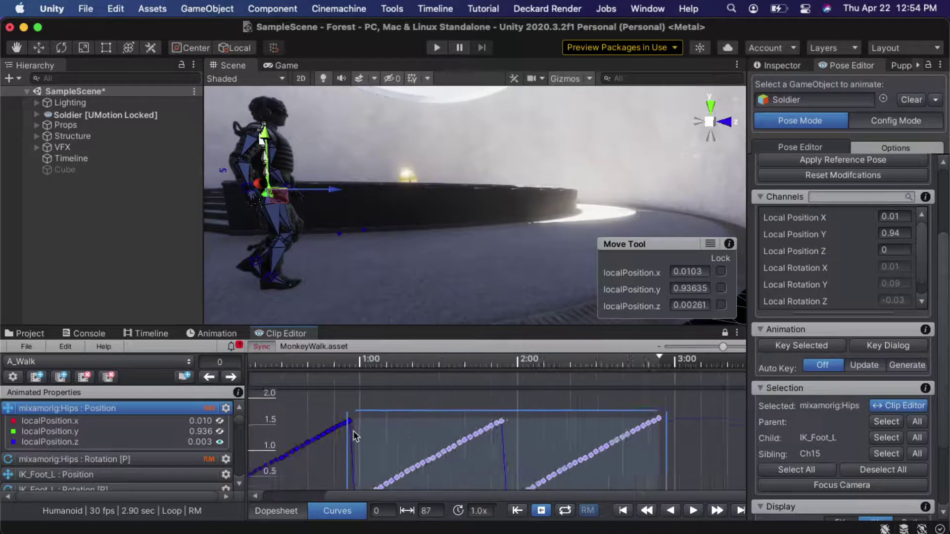
{"action": "middle_click_drag", "start_coordinate": [355, 423], "coordinate": [381, 474]}
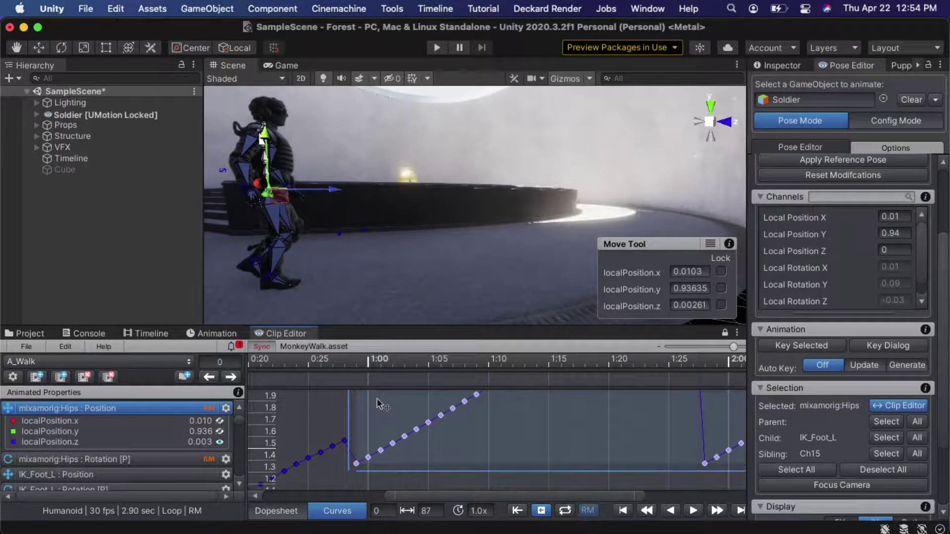
{"action": "left_click_drag", "start_coordinate": [443, 451], "coordinate": [439, 422]}
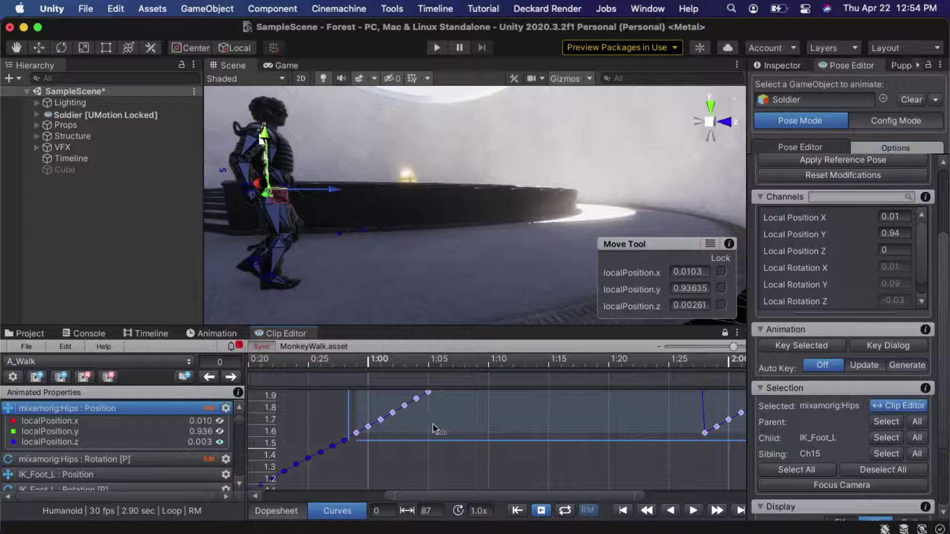
{"action": "left_click", "coordinate": [447, 468]}
{"action": "key", "text": "a"}
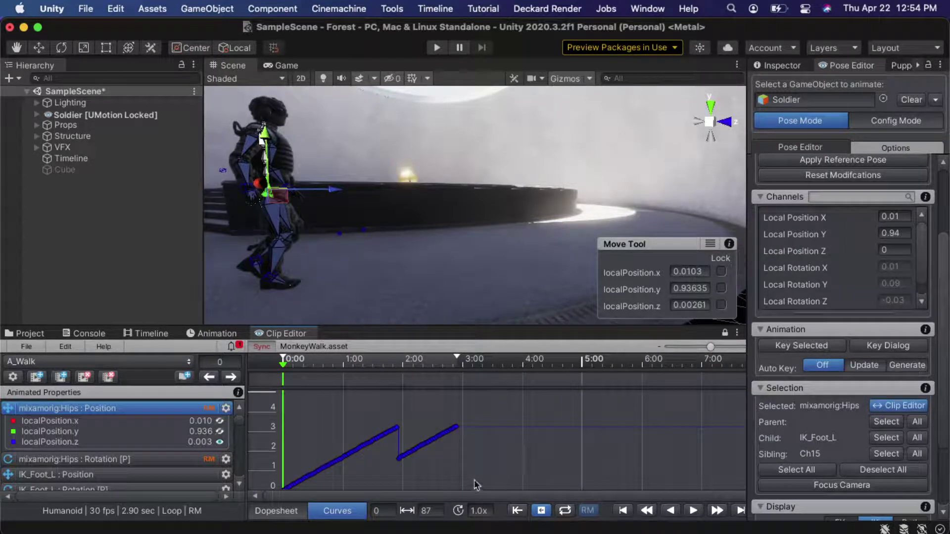
{"action": "left_click_drag", "start_coordinate": [477, 473], "coordinate": [400, 421]}
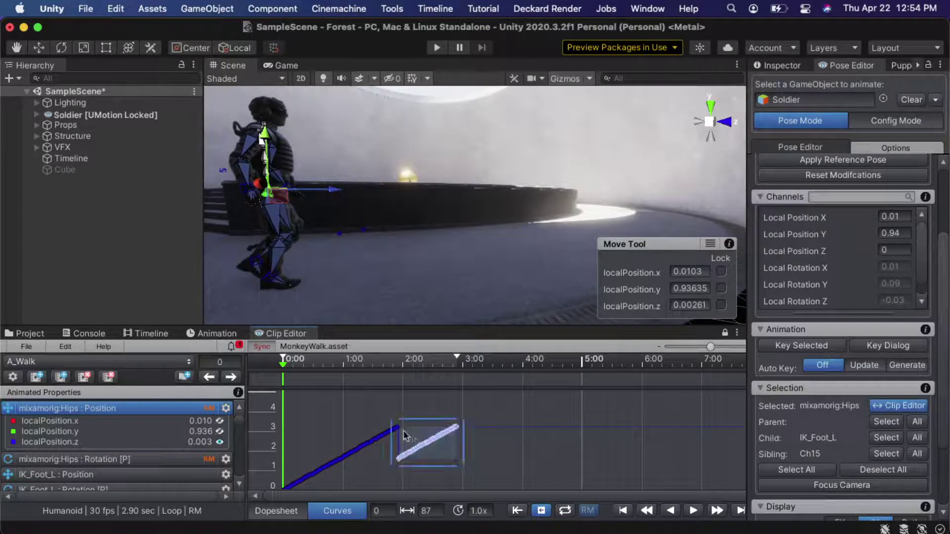
- Lift the last segment's localPosition.z keys so the curve keeps climbing without a drop
{"action": "scroll", "coordinate": [400, 430], "scroll_direction": "up", "scroll_amount": 10}
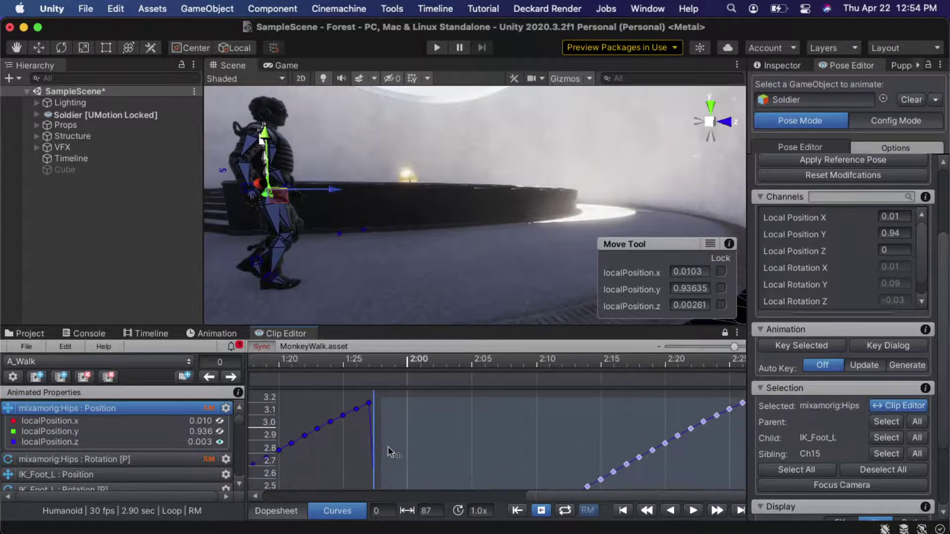
{"action": "left_click_drag", "start_coordinate": [391, 451], "coordinate": [398, 388]}
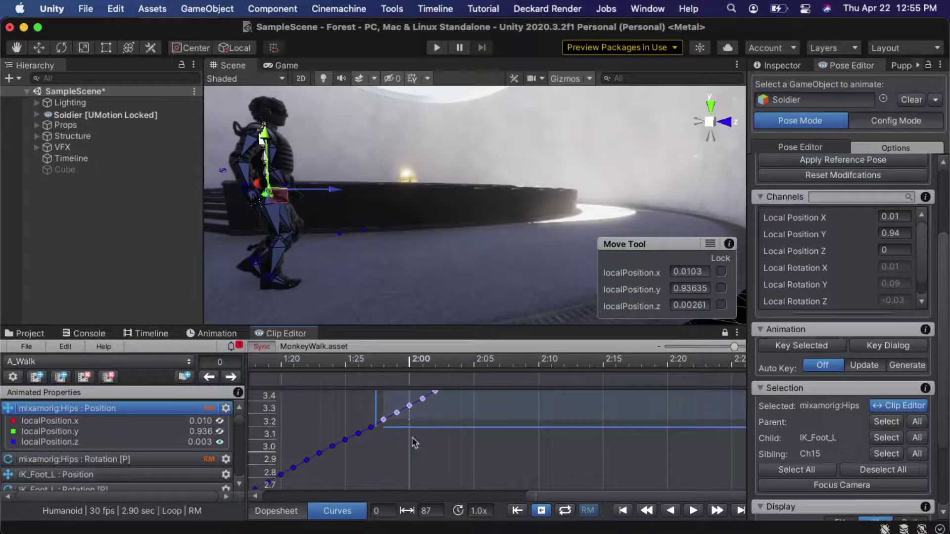
{"action": "left_click", "coordinate": [403, 470]}
- Bring the clip start into view and show the localPosition.y curve again
{"action": "scroll", "coordinate": [404, 469], "scroll_direction": "down", "scroll_amount": 10}
{"action": "middle_click_drag", "start_coordinate": [429, 466], "coordinate": [467, 445]}
{"action": "left_click", "coordinate": [221, 432]}
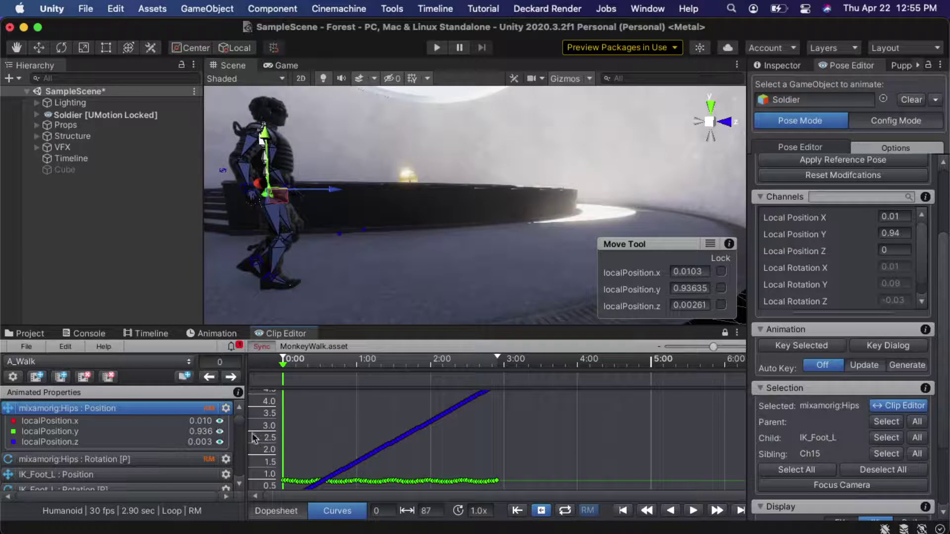
- Centre the hips position curves in the graph and scrub to frame 28 to preview the pose
{"action": "scroll", "coordinate": [335, 429], "scroll_direction": "down", "scroll_amount": 5}
{"action": "mouse_move", "coordinate": [317, 459]}
{"action": "middle_mouse_down"}
{"action": "mouse_move", "coordinate": [386, 452]}
{"action": "mouse_move", "coordinate": [325, 447]}
{"action": "middle_mouse_up"}
{"action": "scroll", "coordinate": [322, 449], "scroll_direction": "up", "scroll_amount": 5}
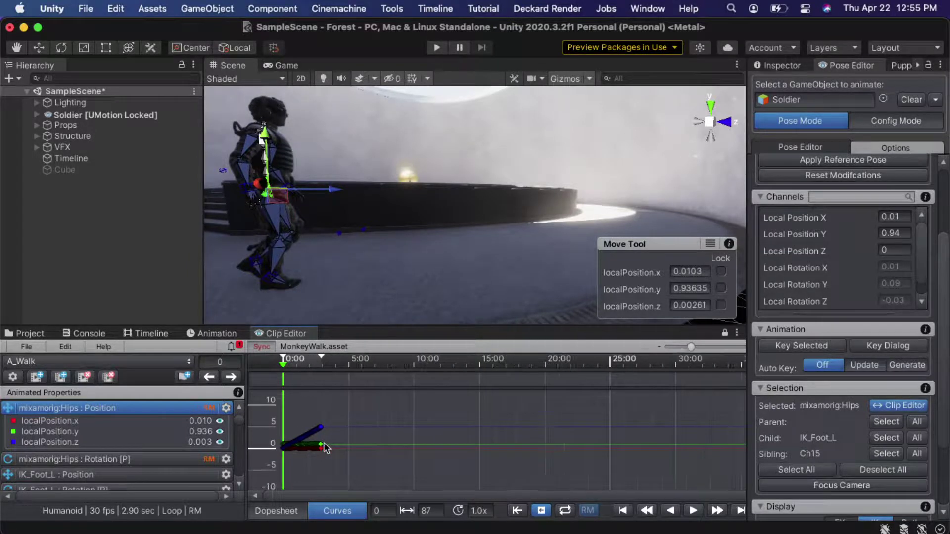
{"action": "middle_click_drag", "start_coordinate": [509, 453], "coordinate": [371, 449]}
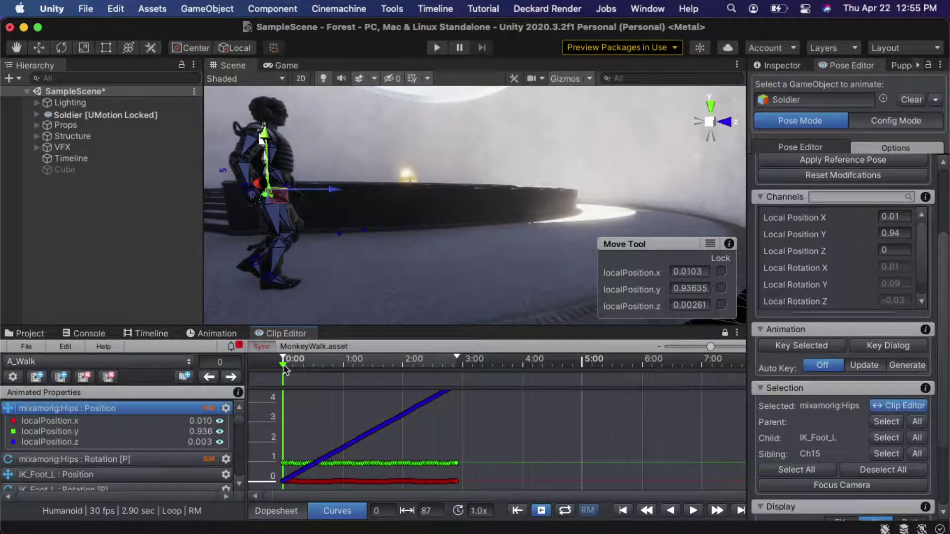
{"action": "left_click_drag", "start_coordinate": [284, 368], "coordinate": [220, 384]}
- Inspect the A_Walk clip on the Soldier (Animator) Timeline track, then return to the Clip Editor
{"action": "left_click", "coordinate": [149, 335]}
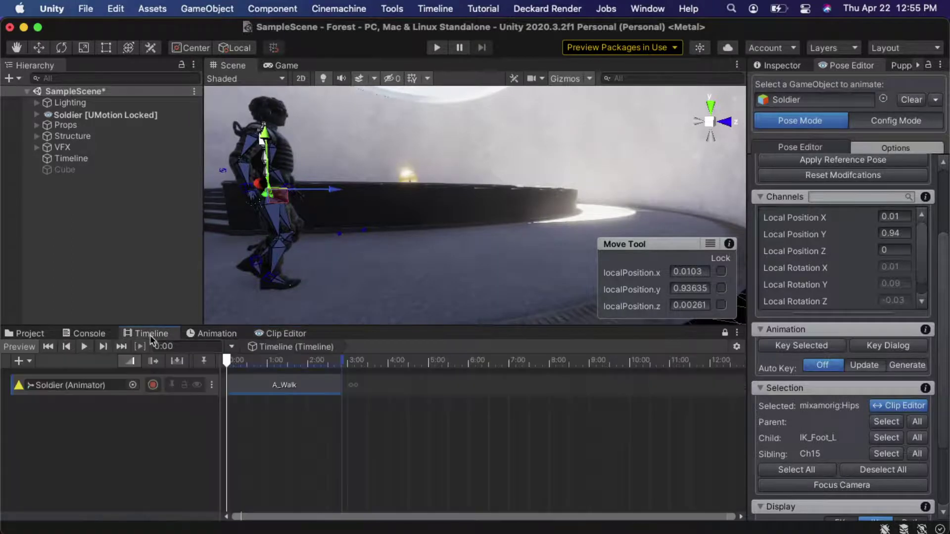
{"action": "left_click", "coordinate": [272, 389]}
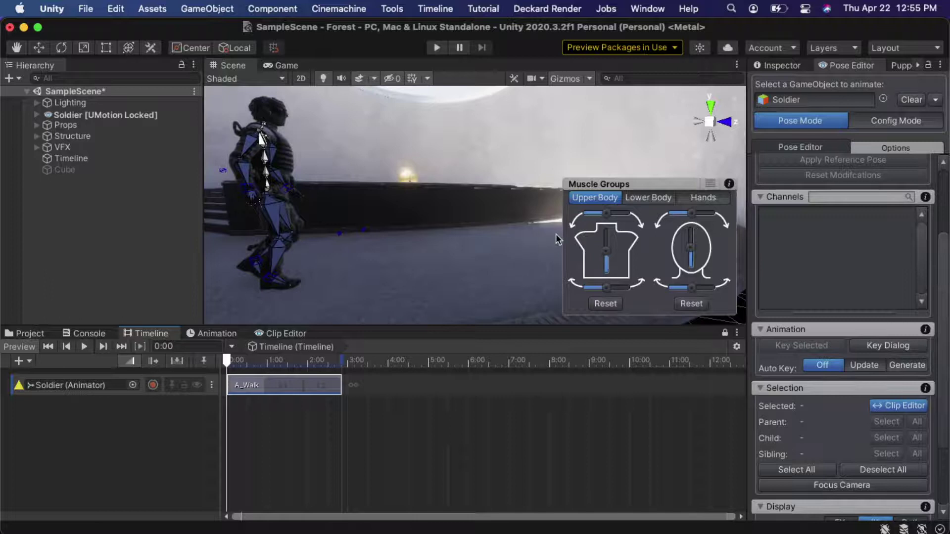
{"action": "left_click", "coordinate": [278, 334]}
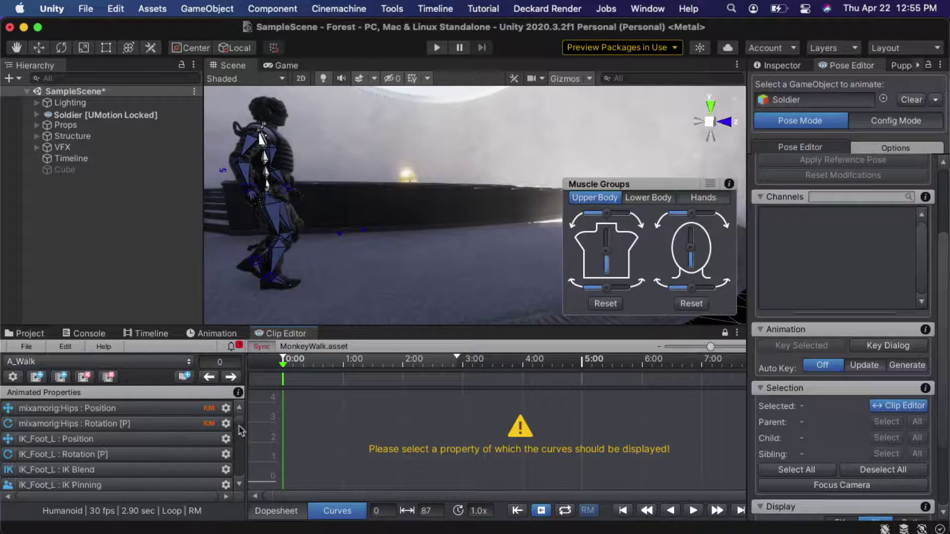
- Preview the walk at frames 27 and 42, with the mixamorig:Hips position curves shown in the graph
{"action": "left_click", "coordinate": [275, 512]}
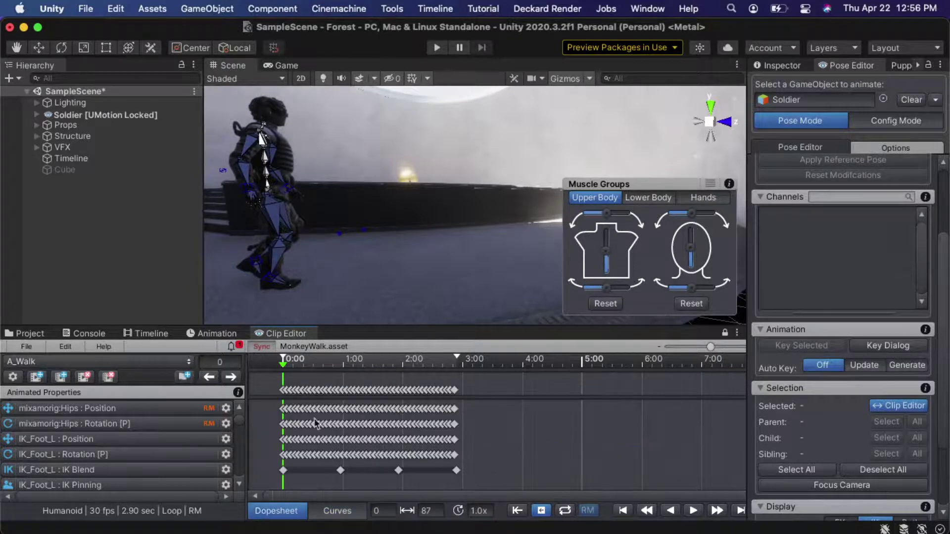
{"action": "left_click_drag", "start_coordinate": [285, 368], "coordinate": [336, 367]}
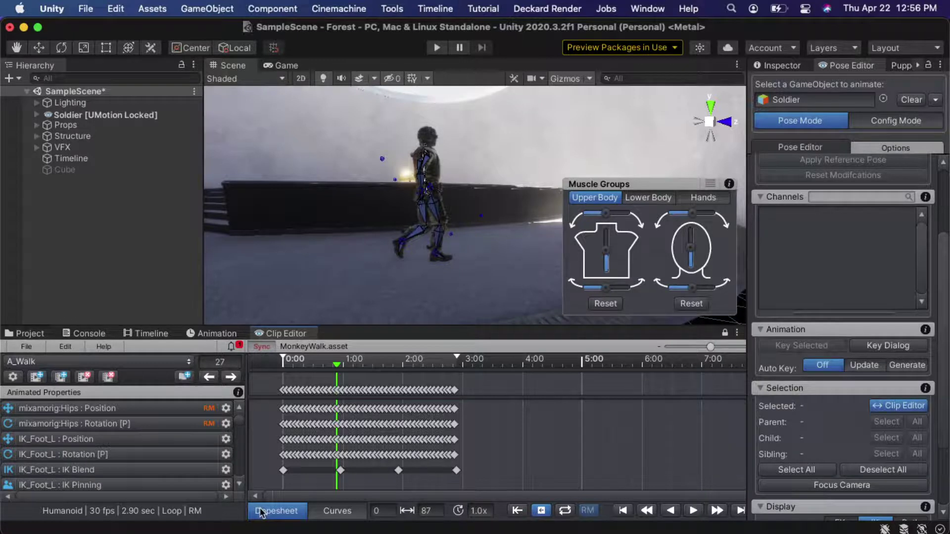
{"action": "left_click", "coordinate": [351, 512]}
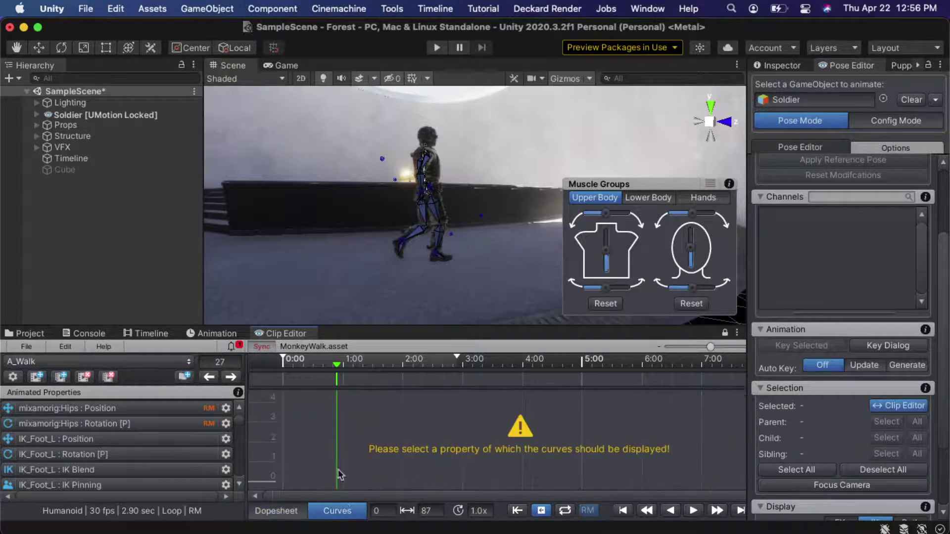
{"action": "left_click", "coordinate": [89, 410]}
{"action": "scroll", "coordinate": [343, 459], "scroll_direction": "down", "scroll_amount": 5}
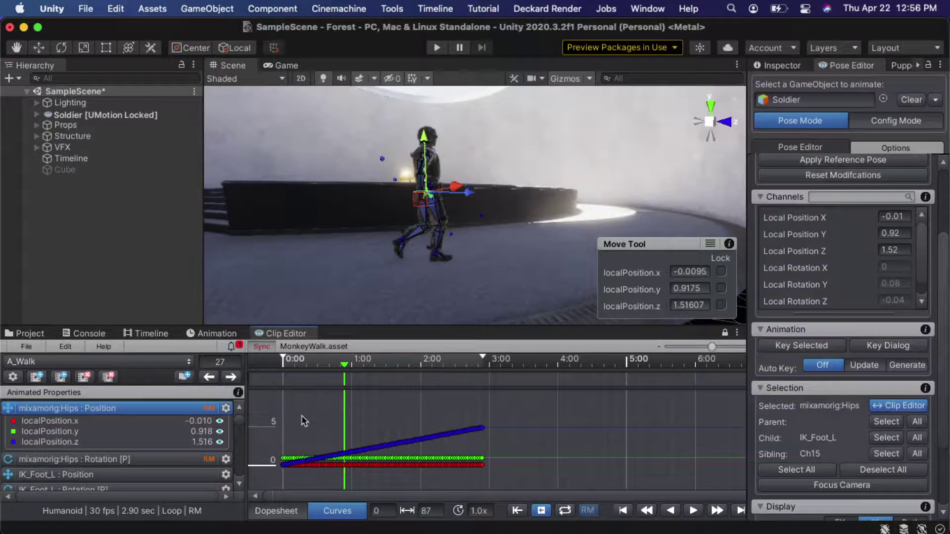
{"action": "left_click_drag", "start_coordinate": [312, 369], "coordinate": [280, 367]}
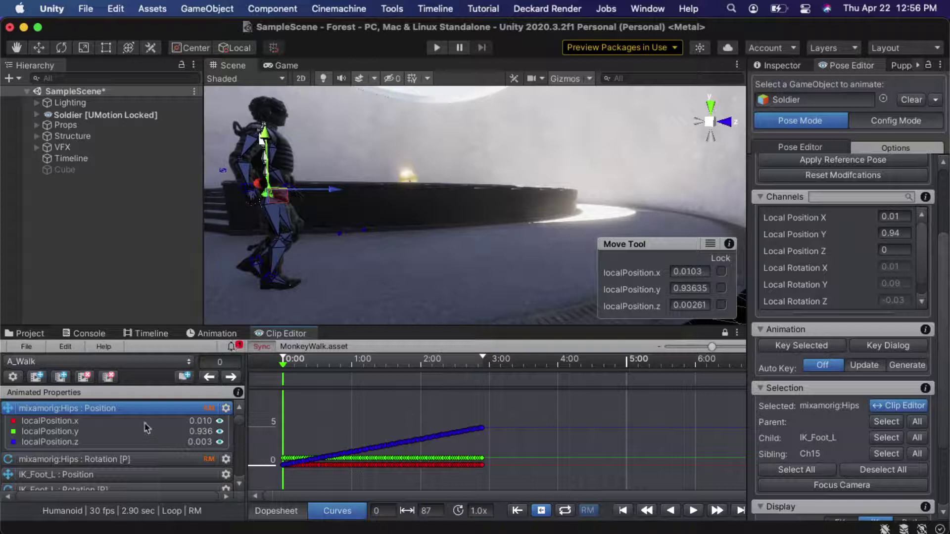
{"action": "left_click", "coordinate": [269, 513]}
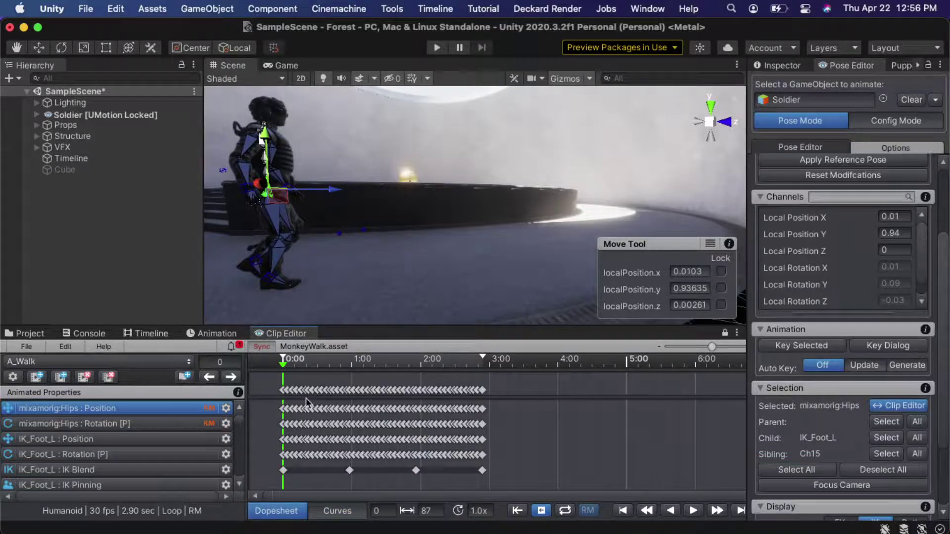
- Set the playhead back to frame 0 and select every bone of the Soldier rig
{"action": "left_click", "coordinate": [288, 367]}
{"action": "left_click_drag", "start_coordinate": [313, 371], "coordinate": [220, 370]}
{"action": "left_click", "coordinate": [419, 240]}
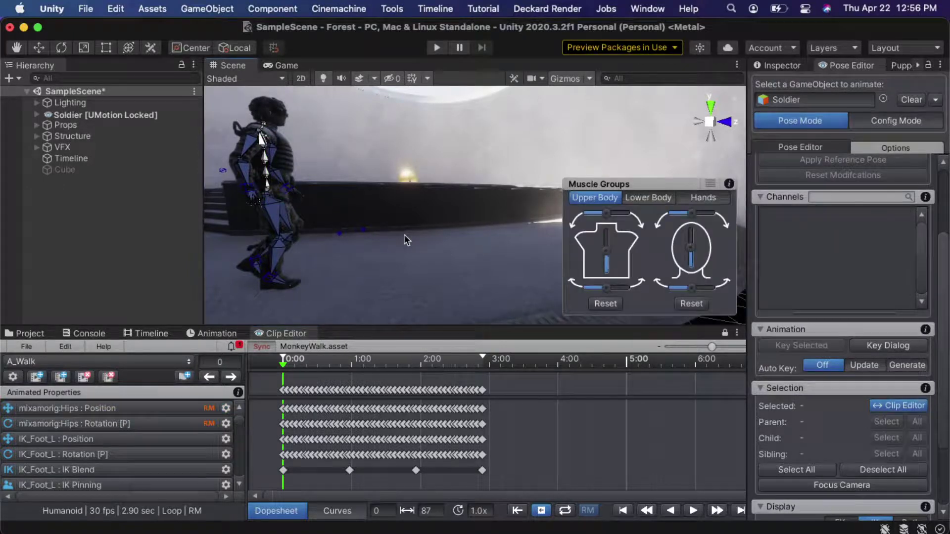
{"action": "key", "text": "super+a"}
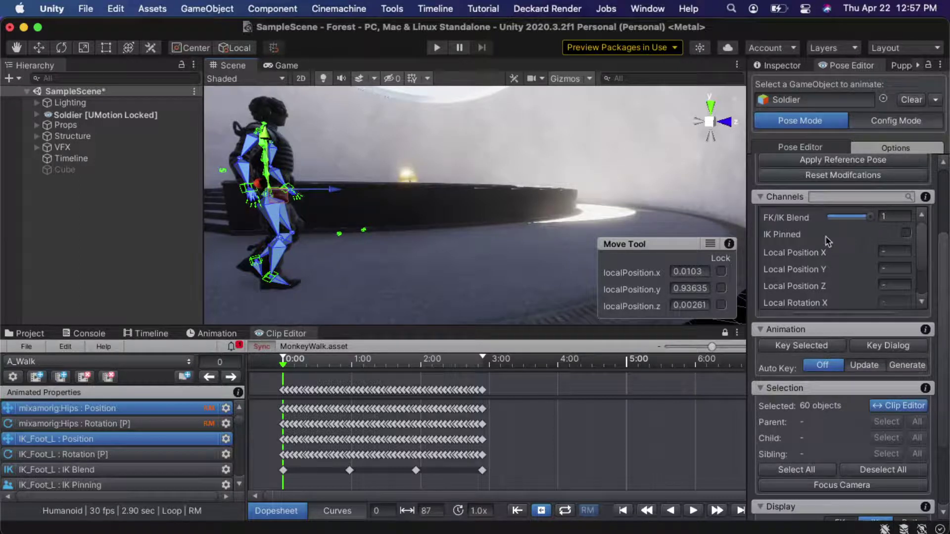
- Pin IK on all selected bones, set Auto Key to Generate, and show the Key Selected options
{"action": "left_click", "coordinate": [906, 234]}
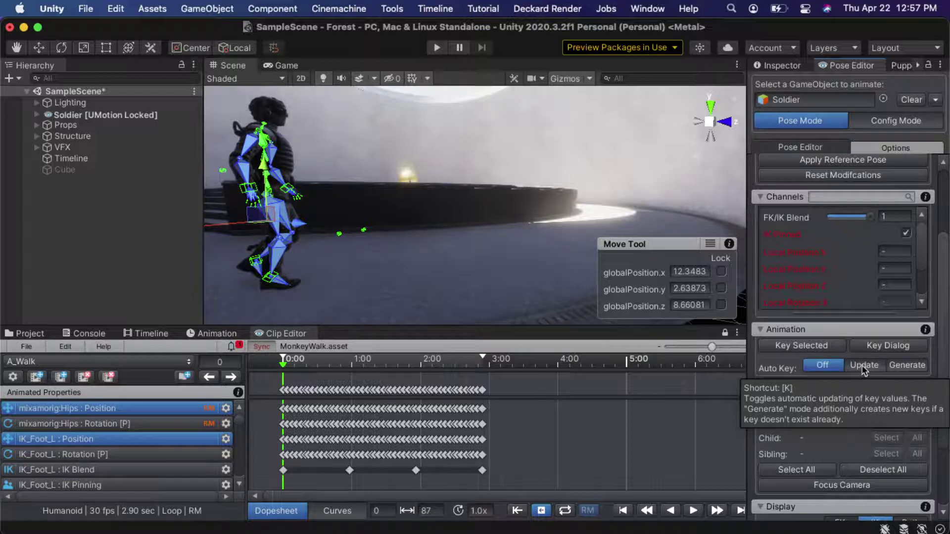
{"action": "left_click", "coordinate": [905, 367]}
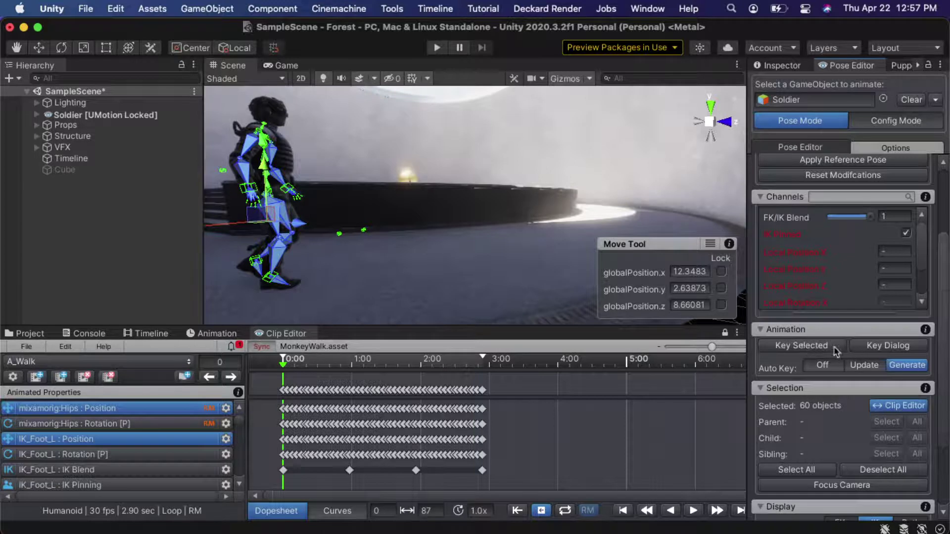
{"action": "left_click", "coordinate": [811, 350]}
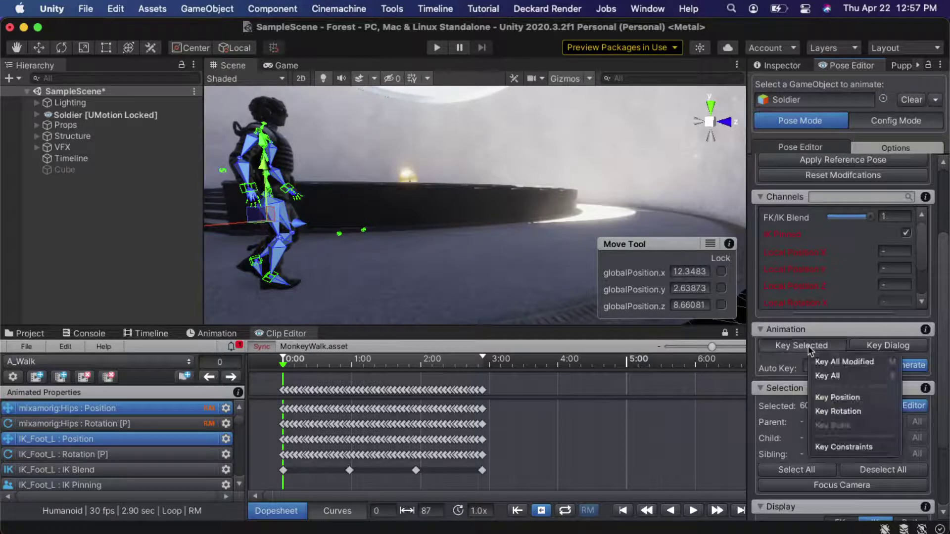
- Key all channels of the selected bones, accepting conversion of existing position and rotation keys
{"action": "left_click", "coordinate": [821, 373]}
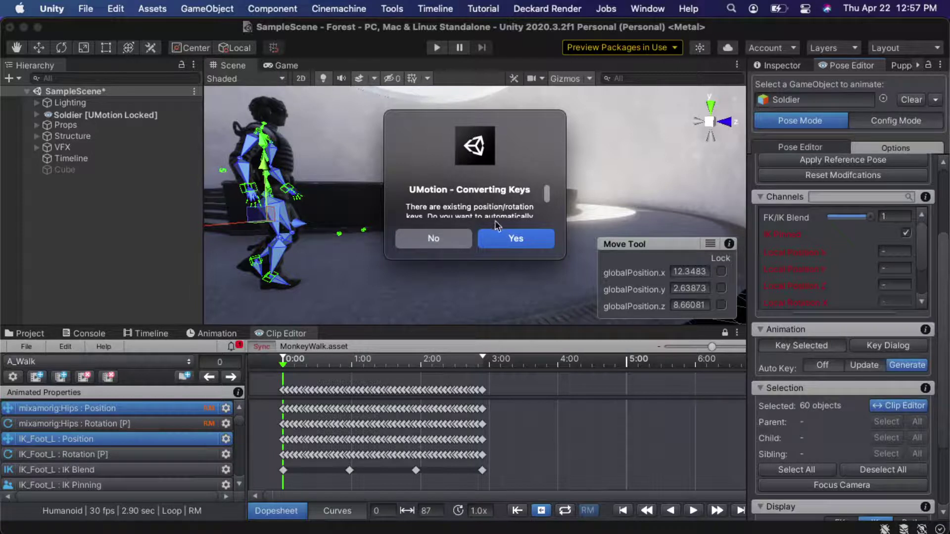
{"action": "left_click", "coordinate": [506, 235]}
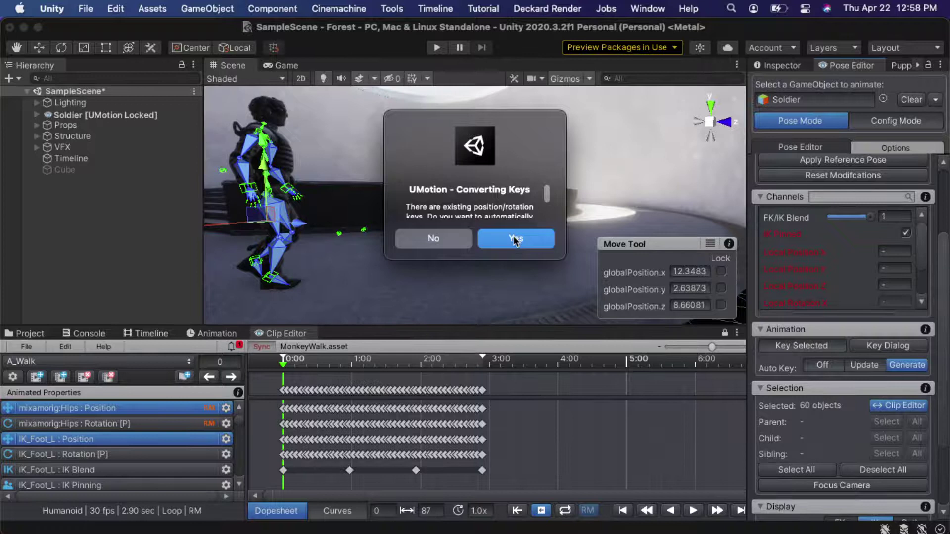
{"action": "left_click", "coordinate": [514, 236]}
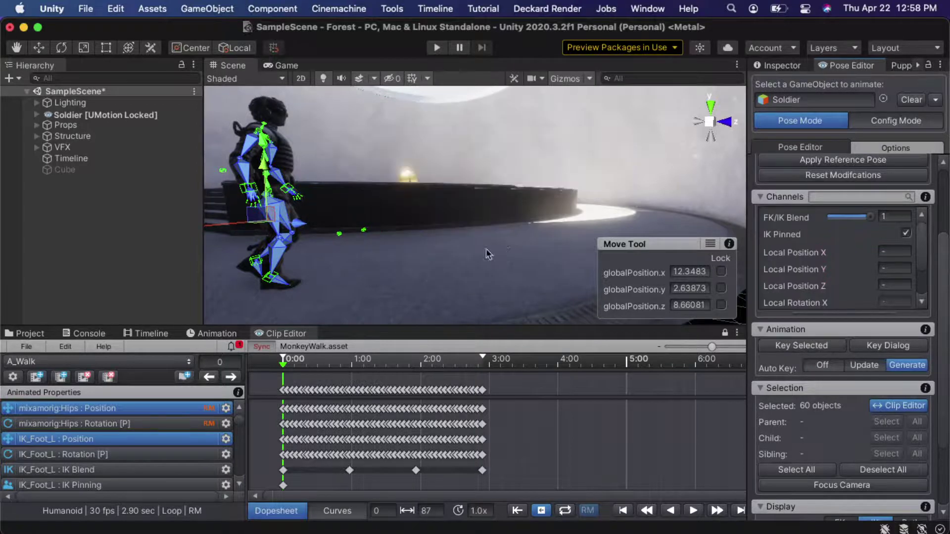
{"action": "right_click_drag", "start_coordinate": [369, 275], "coordinate": [363, 275]}
{"action": "key", "text": "a"}
{"action": "left_click_drag", "start_coordinate": [282, 374], "coordinate": [244, 359]}
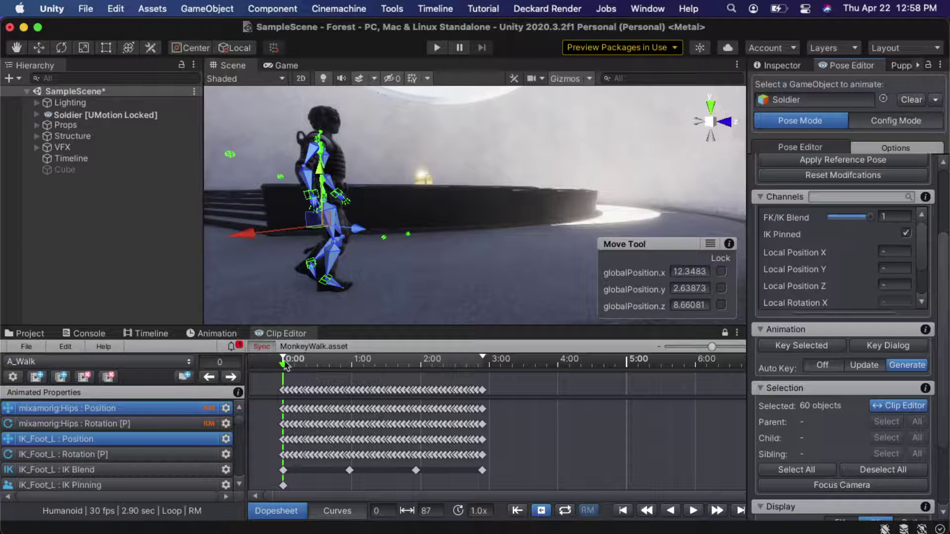
{"action": "left_click", "coordinate": [375, 297]}
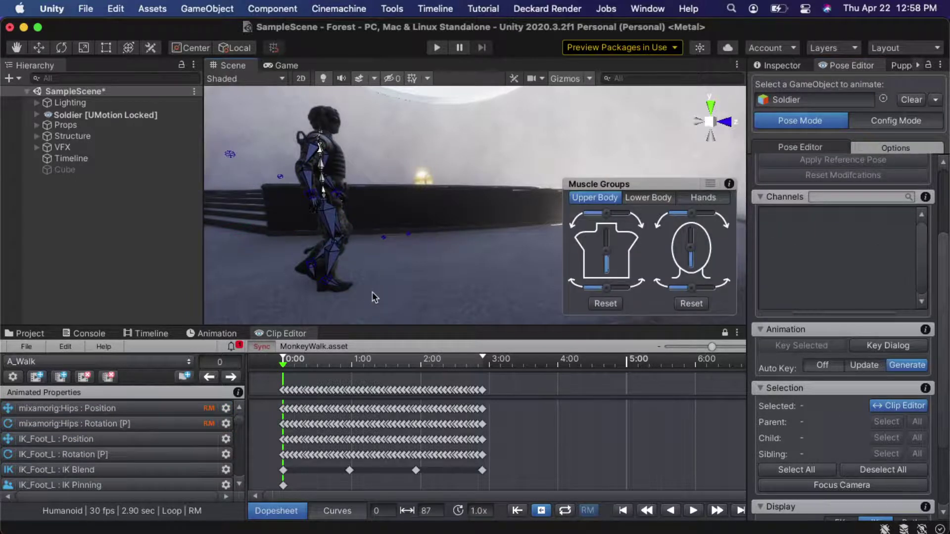
{"action": "key", "text": "super+z"}
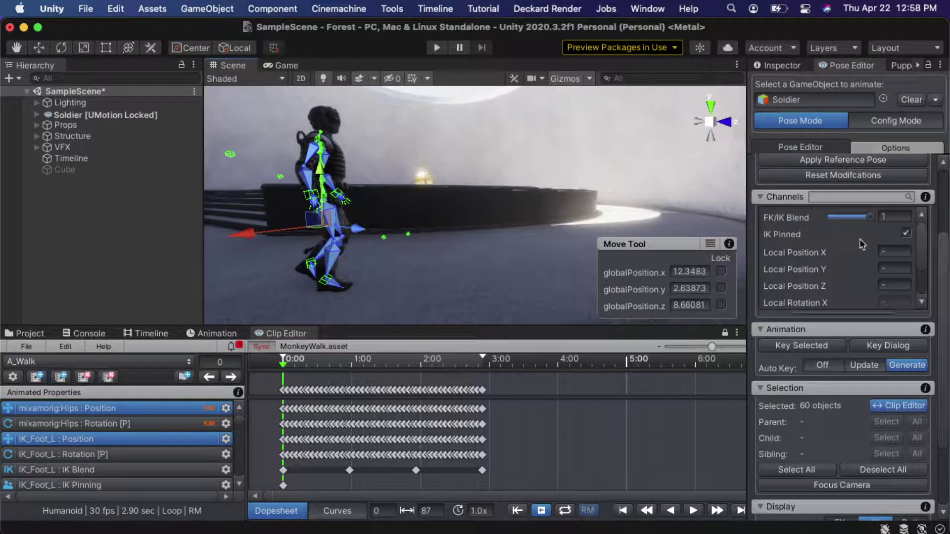
{"action": "left_click", "coordinate": [907, 235]}
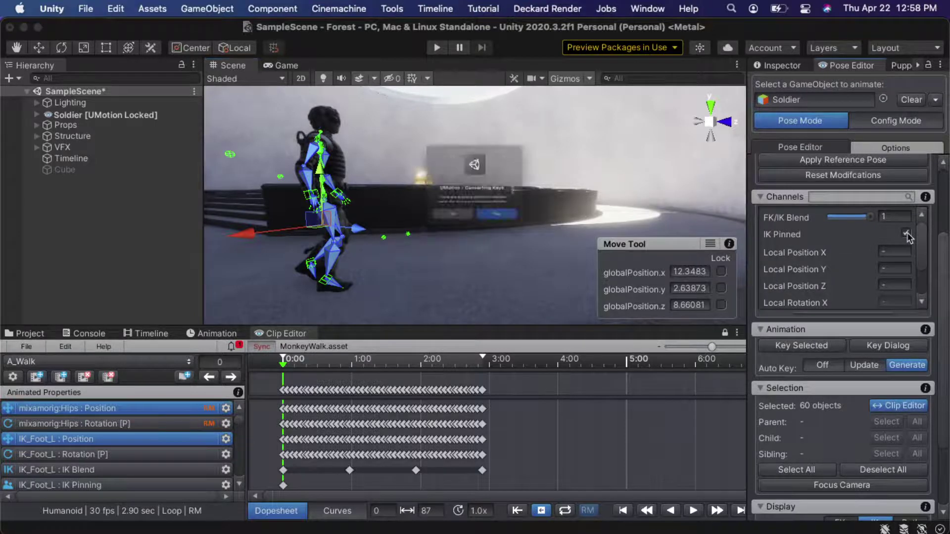
{"action": "left_click", "coordinate": [512, 240]}
{"action": "left_click", "coordinate": [512, 239]}
{"action": "left_click", "coordinate": [514, 240]}
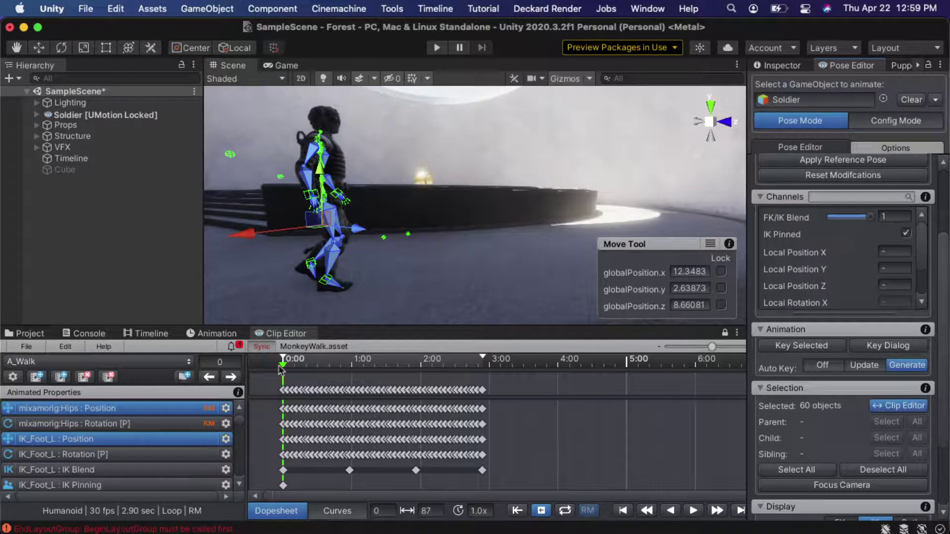
{"action": "mouse_move", "coordinate": [283, 368]}
{"action": "left_mouse_down"}
{"action": "mouse_move", "coordinate": [296, 371]}
{"action": "mouse_move", "coordinate": [265, 370]}
{"action": "left_mouse_up"}
- Drag the property list divider left to give the dopesheet more room
{"action": "mouse_move", "coordinate": [745, 477]}
{"action": "left_mouse_down"}
{"action": "mouse_move", "coordinate": [715, 479]}
{"action": "mouse_move", "coordinate": [747, 482]}
{"action": "left_mouse_up"}
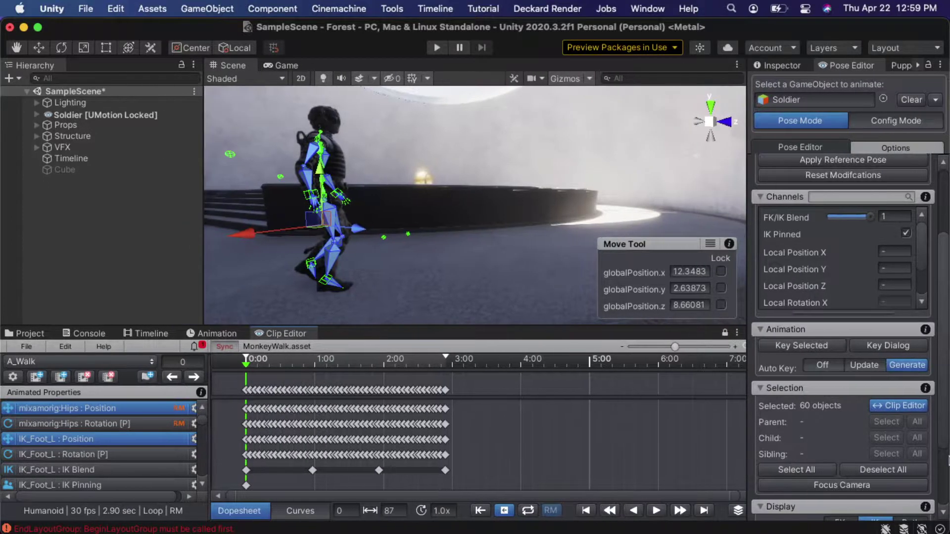
- Open the Layers panel showing the Base Layer, then scrub through the walk
{"action": "left_click", "coordinate": [738, 513]}
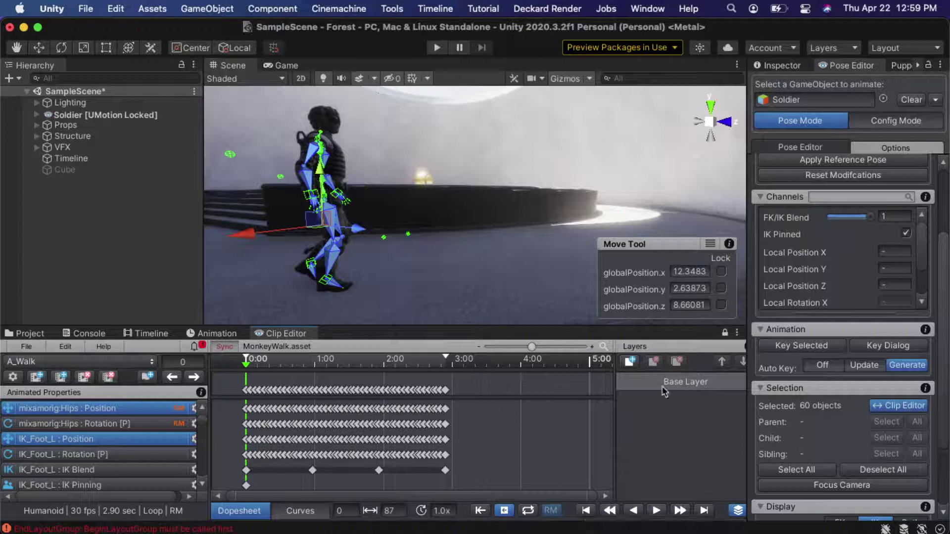
{"action": "left_click_drag", "start_coordinate": [261, 368], "coordinate": [227, 375]}
- Create a new layer with Additive blending named 'Hip Position' on top of the Base Layer
{"action": "left_click", "coordinate": [628, 363]}
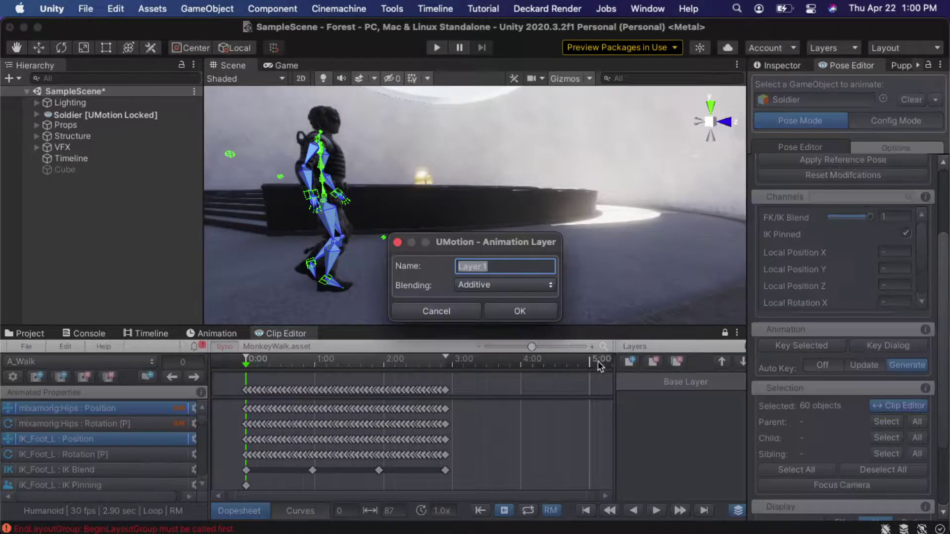
{"action": "left_click", "coordinate": [495, 286]}
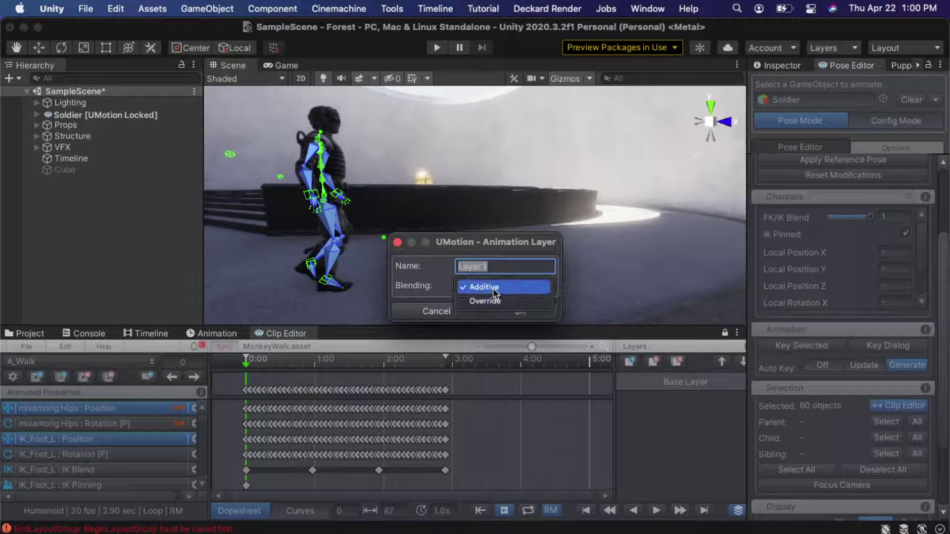
{"action": "left_click", "coordinate": [495, 289]}
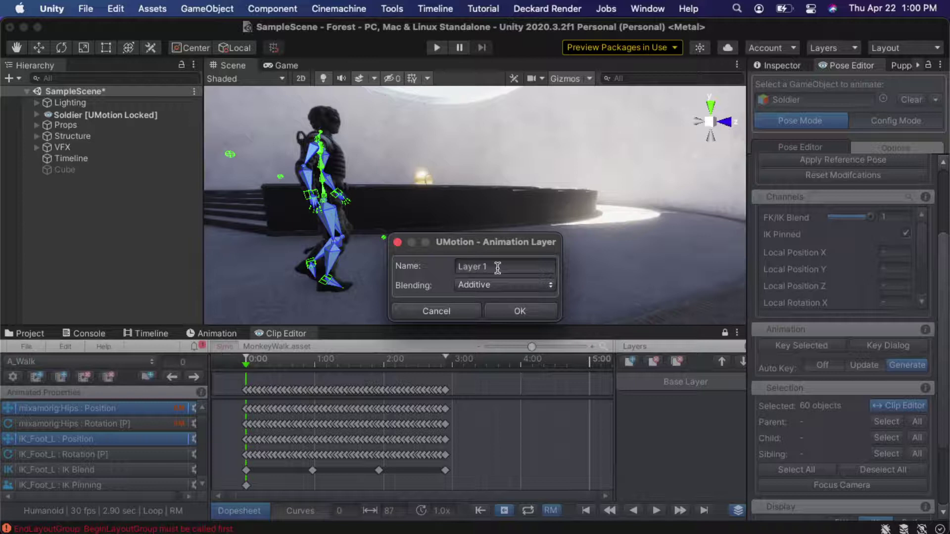
{"action": "left_click", "coordinate": [498, 267]}
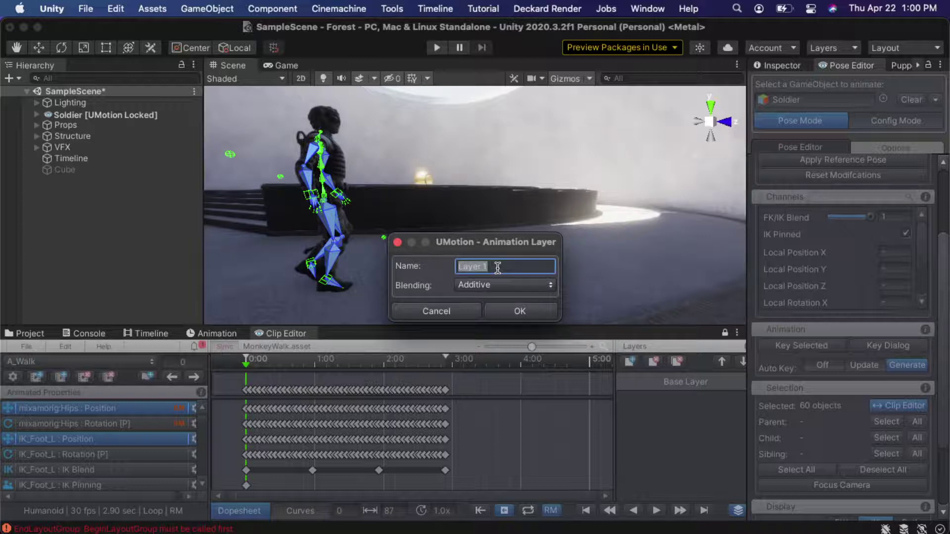
{"action": "type", "text": "Hip Position"}
{"action": "left_click", "coordinate": [517, 312]}
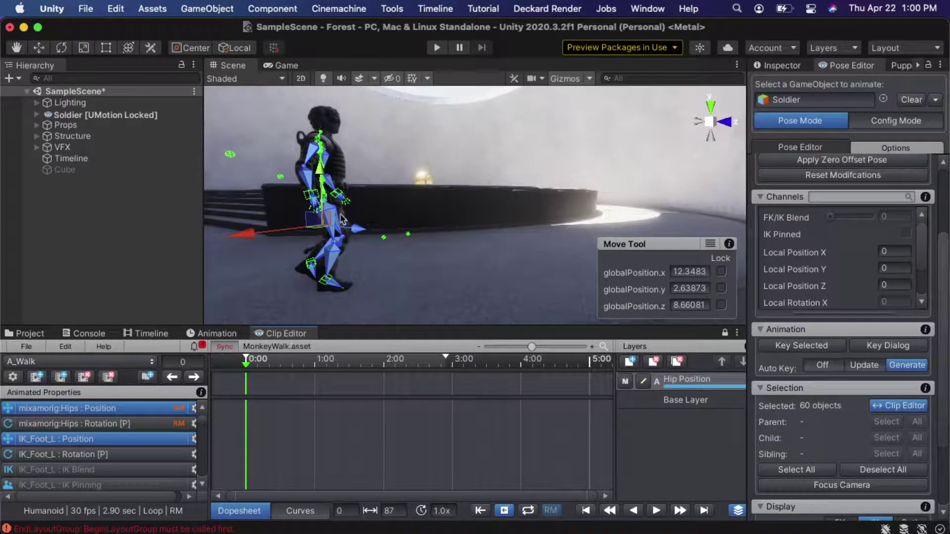
- Orbit and frame the view on the soldier, then select the hips bone
{"action": "left_click", "coordinate": [252, 420]}
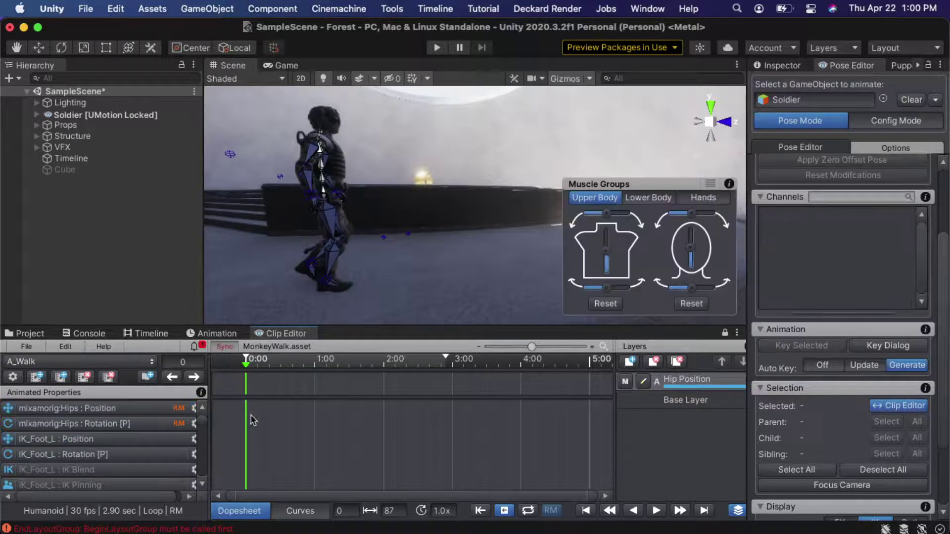
{"action": "left_click", "coordinate": [174, 415]}
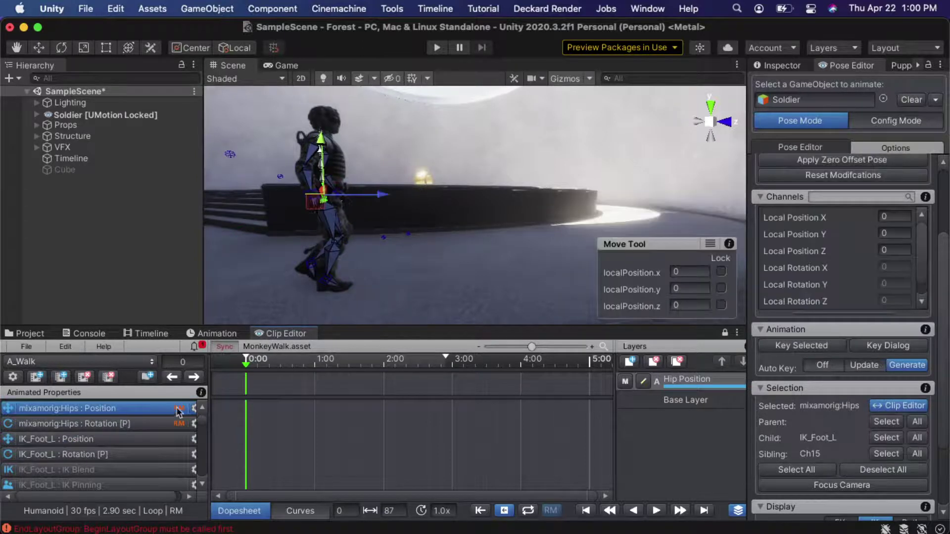
{"action": "left_click", "coordinate": [290, 415]}
{"action": "left_click_drag", "start_coordinate": [384, 242], "coordinate": [441, 240], "text": "alt"}
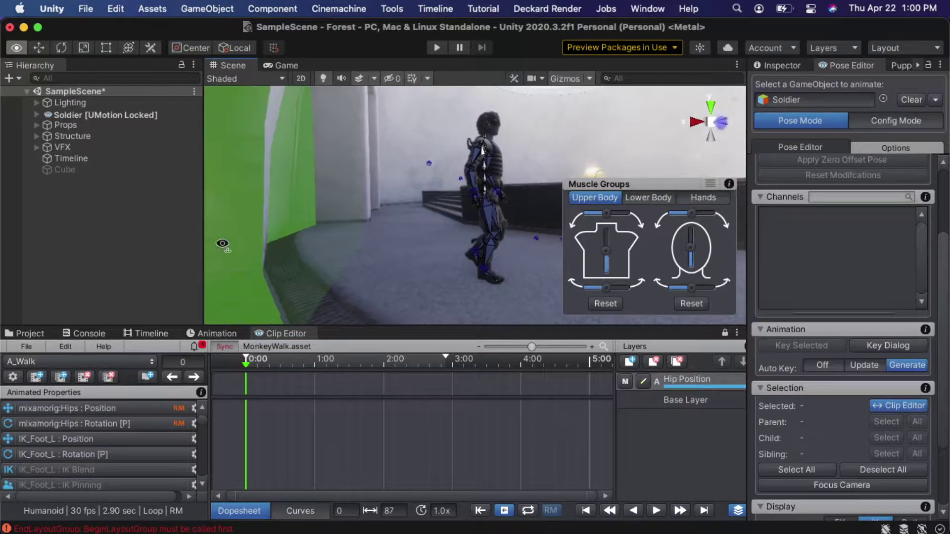
{"action": "middle_click_drag", "start_coordinate": [441, 240], "coordinate": [443, 241]}
{"action": "key", "text": "f"}
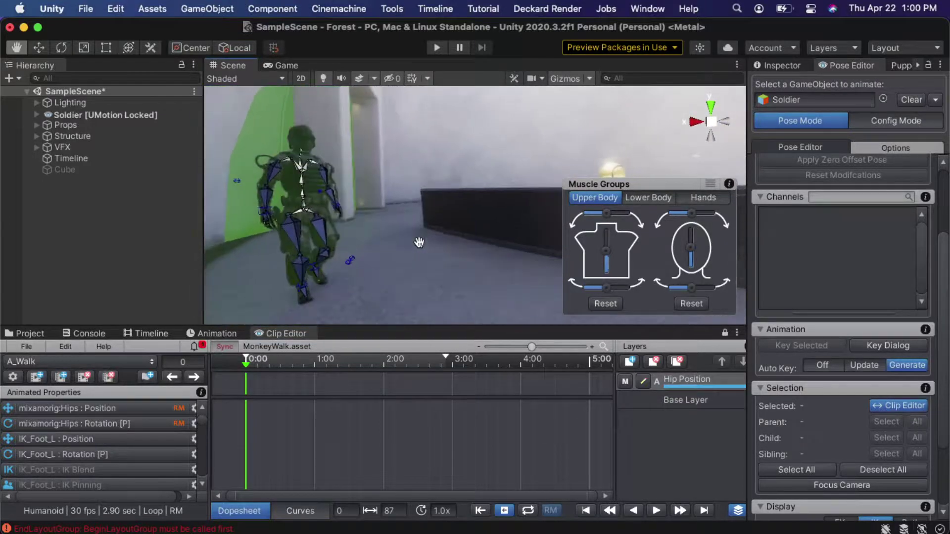
{"action": "left_click", "coordinate": [320, 212]}
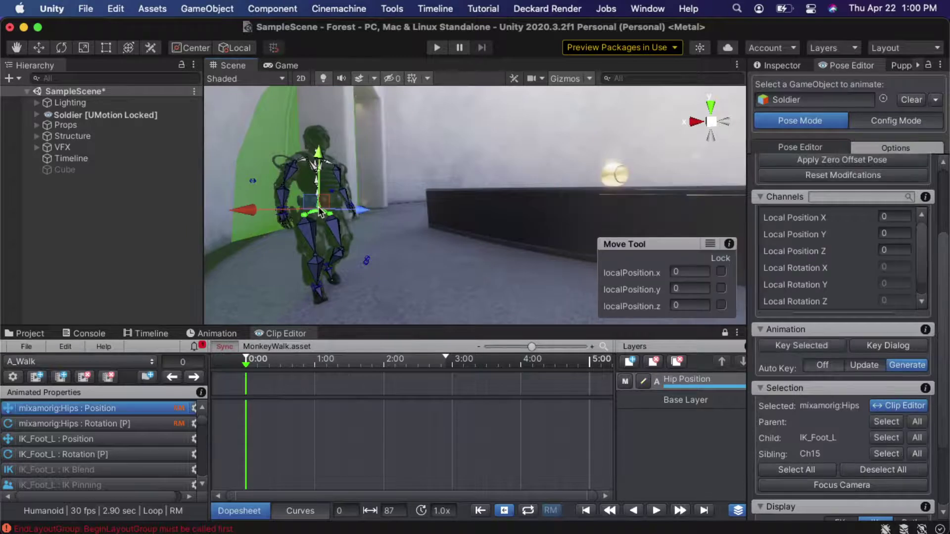
- Lower the hips to local Y -0.29, keying frame 0, and preview the crouched walk
{"action": "left_click_drag", "start_coordinate": [319, 160], "coordinate": [322, 179]}
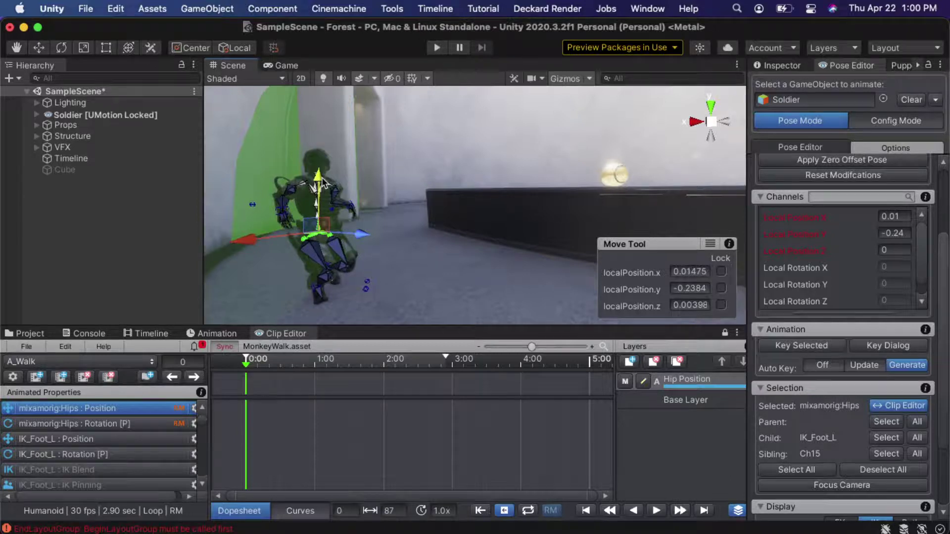
{"action": "mouse_move", "coordinate": [323, 182]}
{"action": "left_mouse_down"}
{"action": "mouse_move", "coordinate": [320, 203]}
{"action": "mouse_move", "coordinate": [319, 182]}
{"action": "left_mouse_up"}
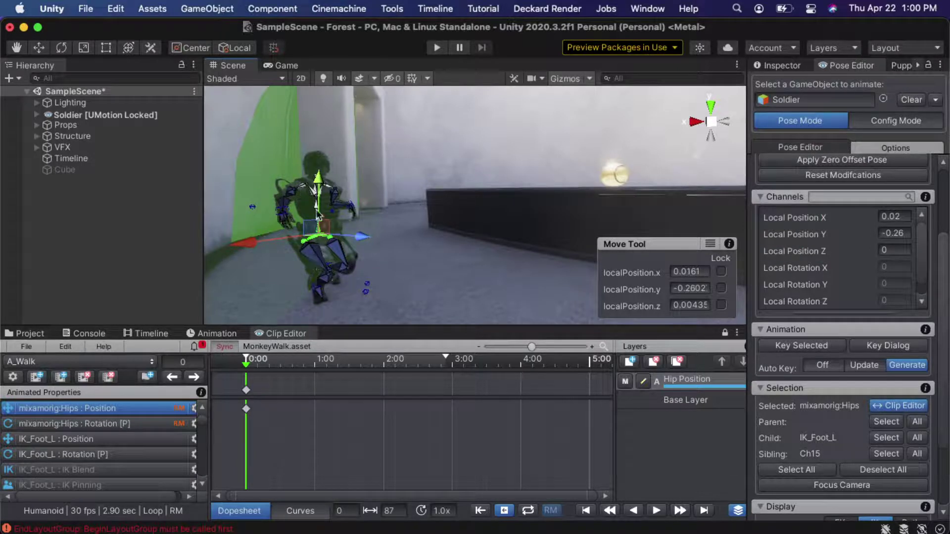
{"action": "mouse_move", "coordinate": [320, 184]}
{"action": "left_mouse_down"}
{"action": "mouse_move", "coordinate": [319, 174]}
{"action": "mouse_move", "coordinate": [322, 194]}
{"action": "left_mouse_up"}
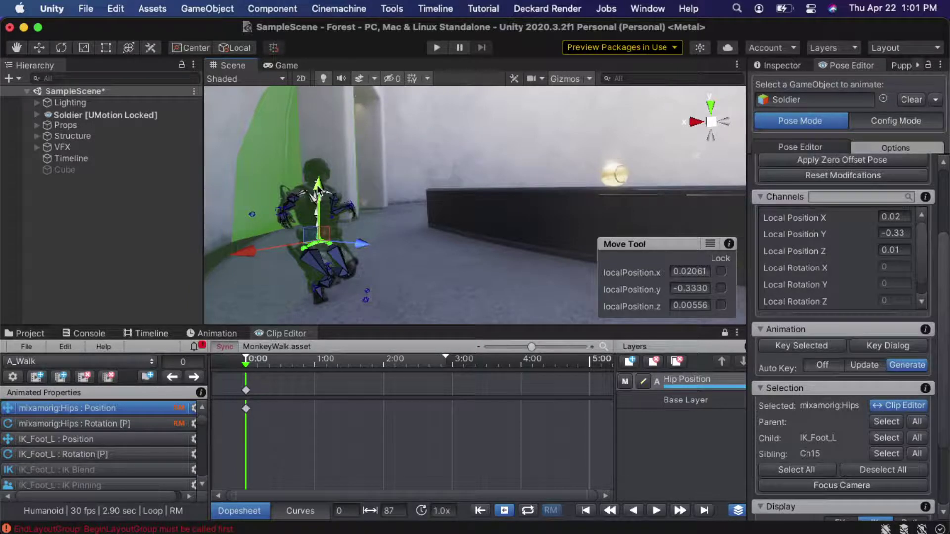
{"action": "left_click_drag", "start_coordinate": [319, 187], "coordinate": [320, 188]}
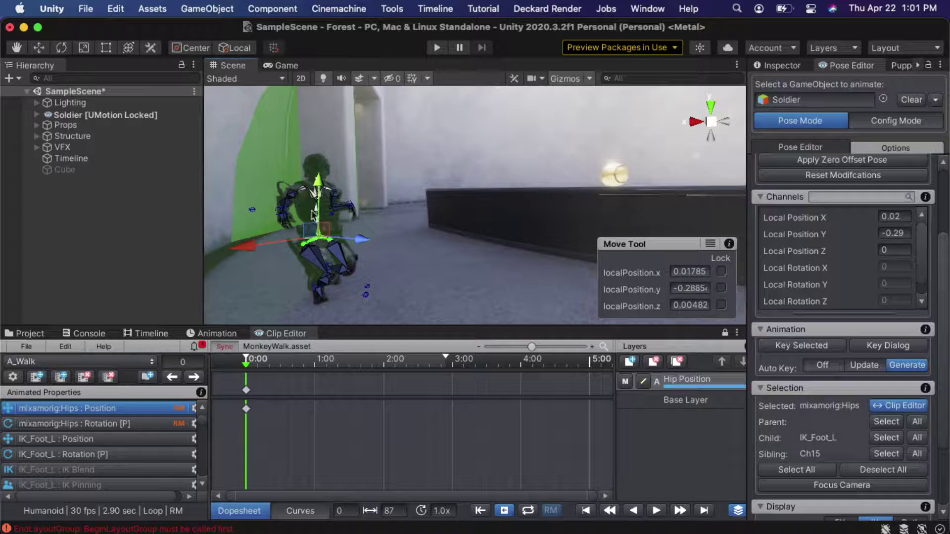
{"action": "mouse_move", "coordinate": [246, 369]}
{"action": "left_mouse_down"}
{"action": "mouse_move", "coordinate": [290, 365]}
{"action": "mouse_move", "coordinate": [253, 365]}
{"action": "left_mouse_up"}
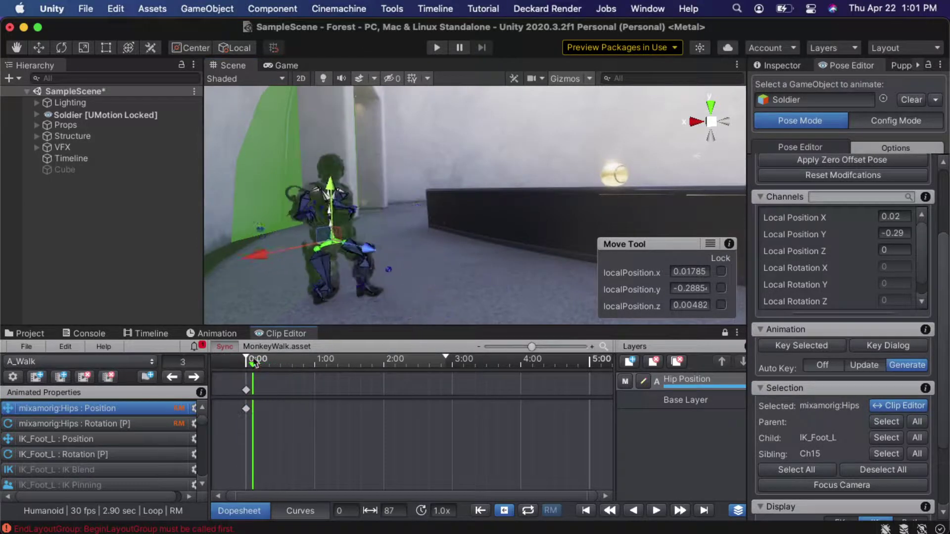
{"action": "middle_click_drag", "start_coordinate": [436, 212], "coordinate": [440, 200]}
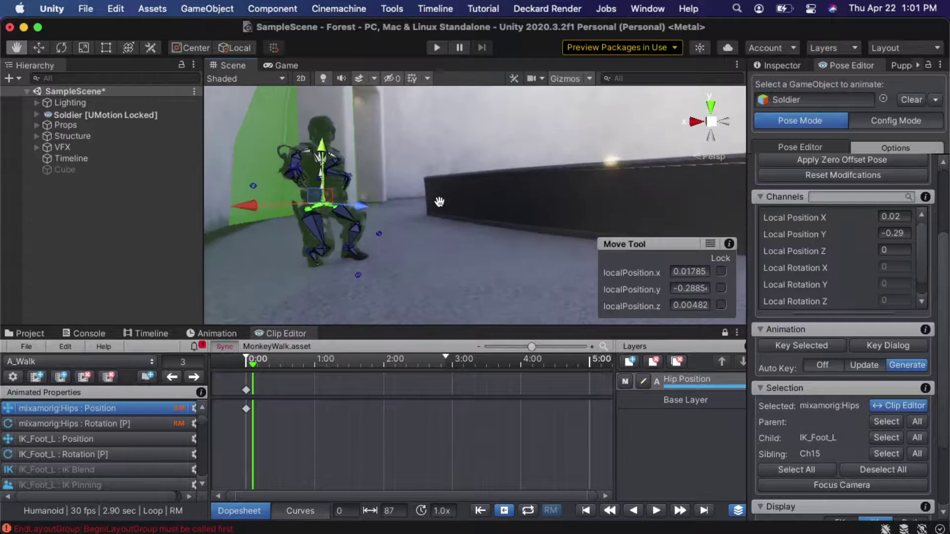
{"action": "mouse_move", "coordinate": [430, 260]}
{"action": "right_mouse_down", "text": "alt"}
{"action": "mouse_move", "coordinate": [432, 237]}
{"action": "mouse_move", "coordinate": [432, 247]}
{"action": "right_mouse_up", "text": "alt"}
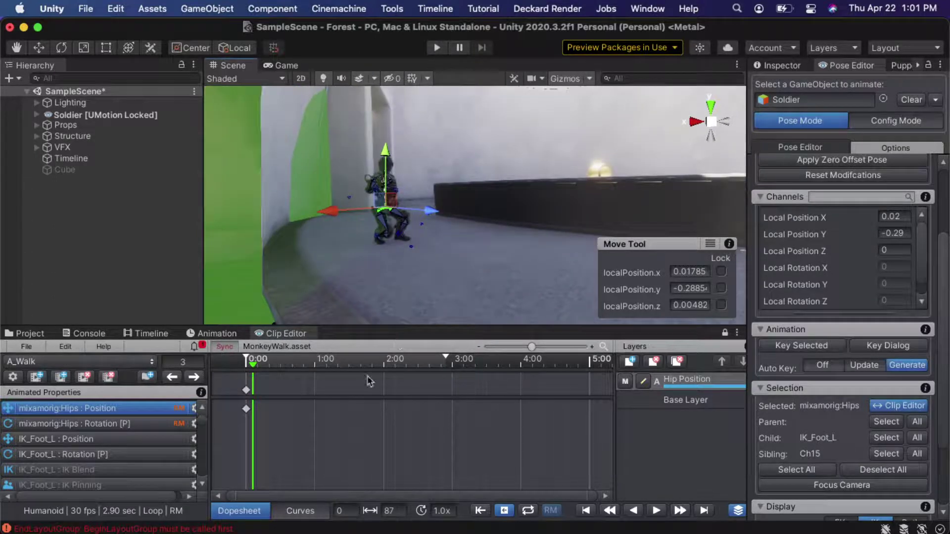
{"action": "left_click_drag", "start_coordinate": [254, 365], "coordinate": [207, 364]}
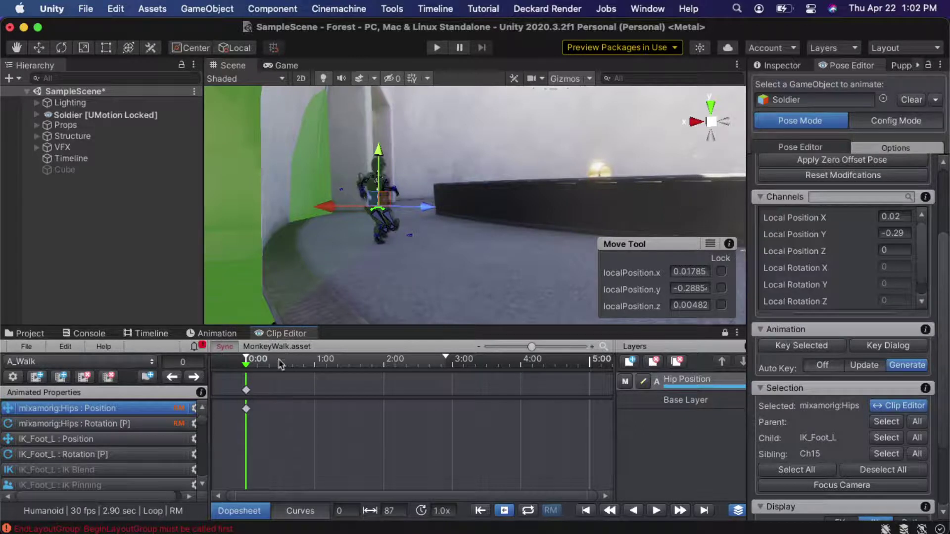
{"action": "mouse_move", "coordinate": [359, 211]}
{"action": "middle_mouse_down"}
{"action": "mouse_move", "coordinate": [326, 246]}
{"action": "mouse_move", "coordinate": [394, 251]}
{"action": "mouse_move", "coordinate": [381, 256]}
{"action": "middle_mouse_up"}
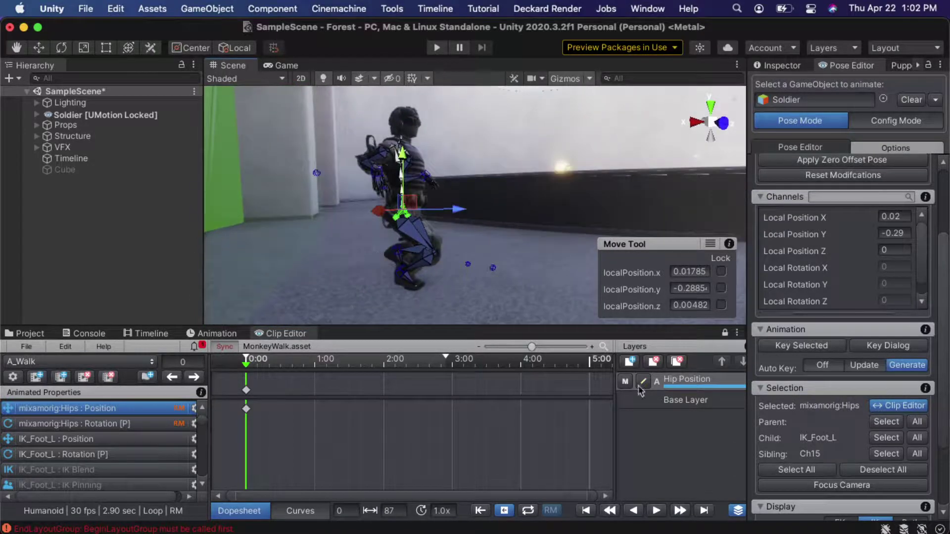
{"action": "left_click", "coordinate": [260, 362]}
{"action": "mouse_move", "coordinate": [270, 368]}
{"action": "left_mouse_down"}
{"action": "mouse_move", "coordinate": [295, 367]}
{"action": "mouse_move", "coordinate": [257, 367]}
{"action": "left_mouse_up"}
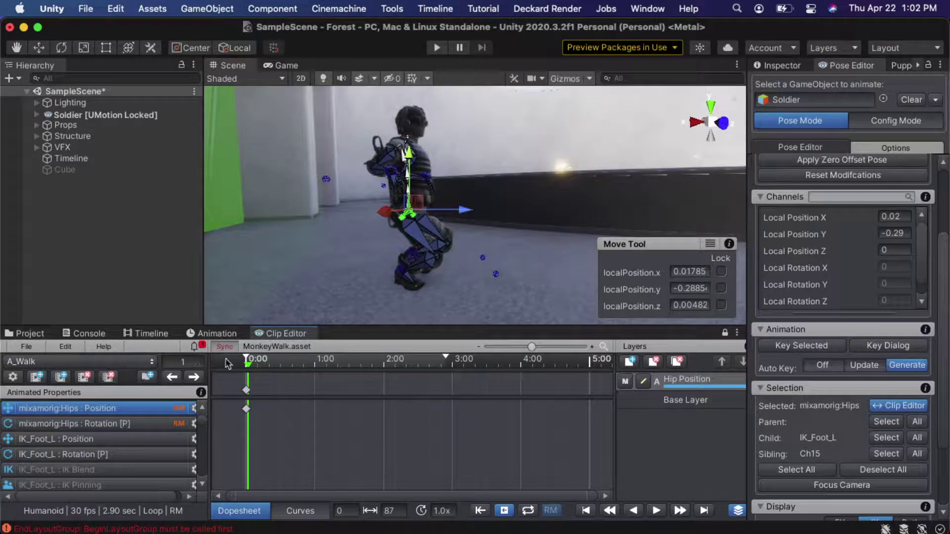
- At frame 0, try shifting the right foot IK handle and scrub to preview the walk
{"action": "left_click", "coordinate": [246, 367]}
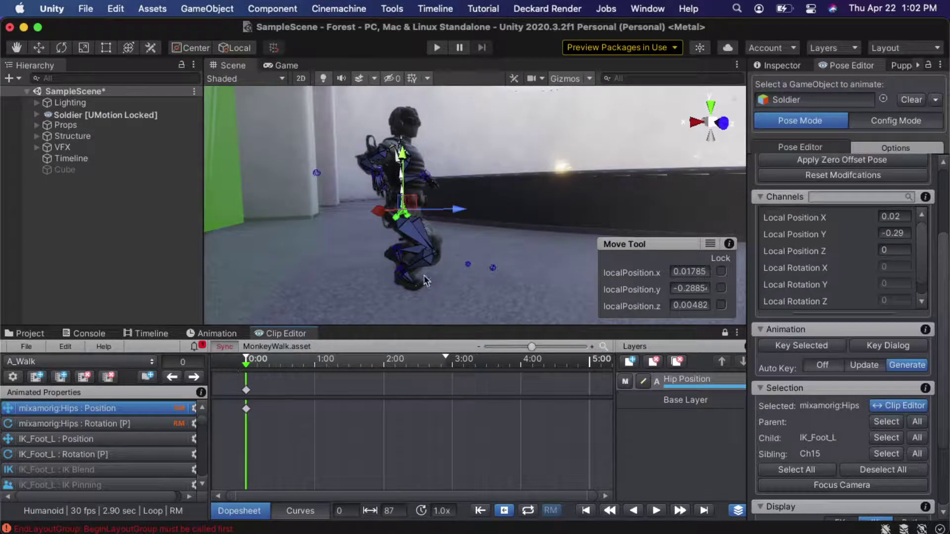
{"action": "left_click", "coordinate": [402, 275]}
{"action": "left_click_drag", "start_coordinate": [402, 276], "coordinate": [365, 293]}
{"action": "middle_click_drag", "start_coordinate": [461, 292], "coordinate": [451, 293]}
{"action": "right_click_drag", "start_coordinate": [360, 280], "coordinate": [307, 269]}
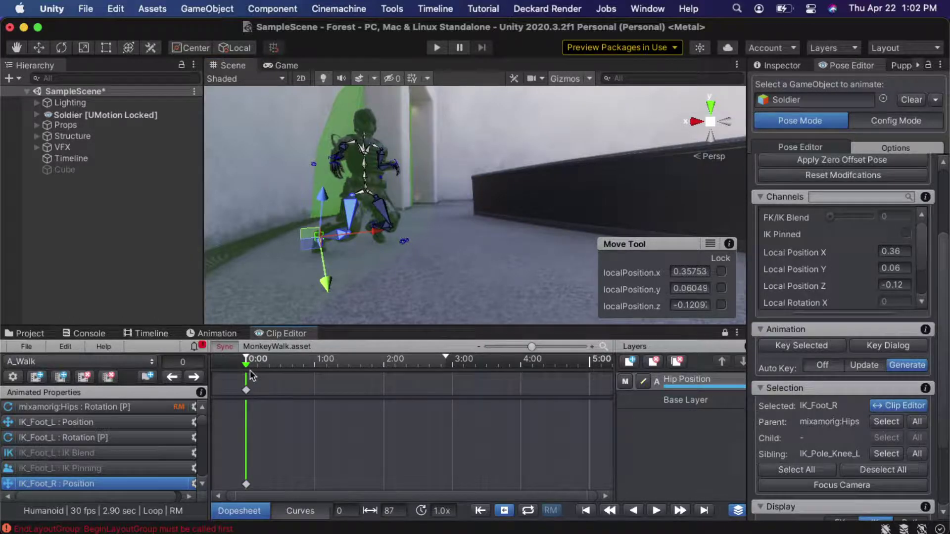
{"action": "left_click_drag", "start_coordinate": [249, 371], "coordinate": [220, 358]}
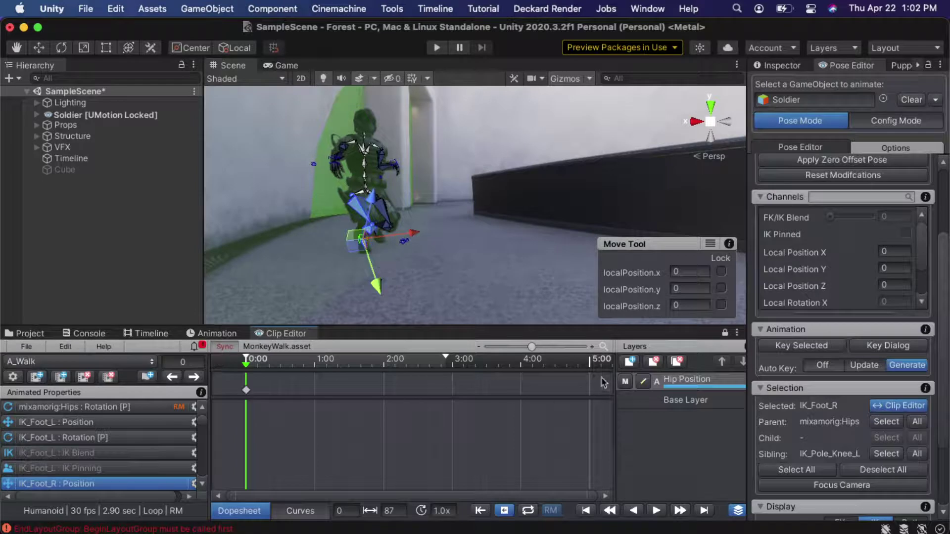
- Create an Override-blended layer named 'Foot Change' above Hip Position
{"action": "left_click", "coordinate": [631, 364]}
{"action": "left_click", "coordinate": [477, 288]}
{"action": "left_click", "coordinate": [485, 301]}
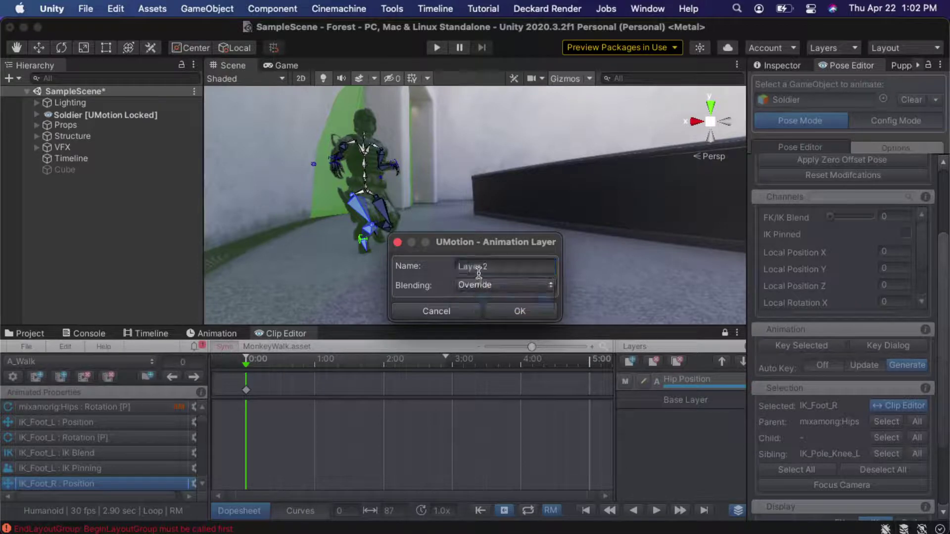
{"action": "left_click", "coordinate": [478, 270]}
{"action": "type", "text": "Foot Change"}
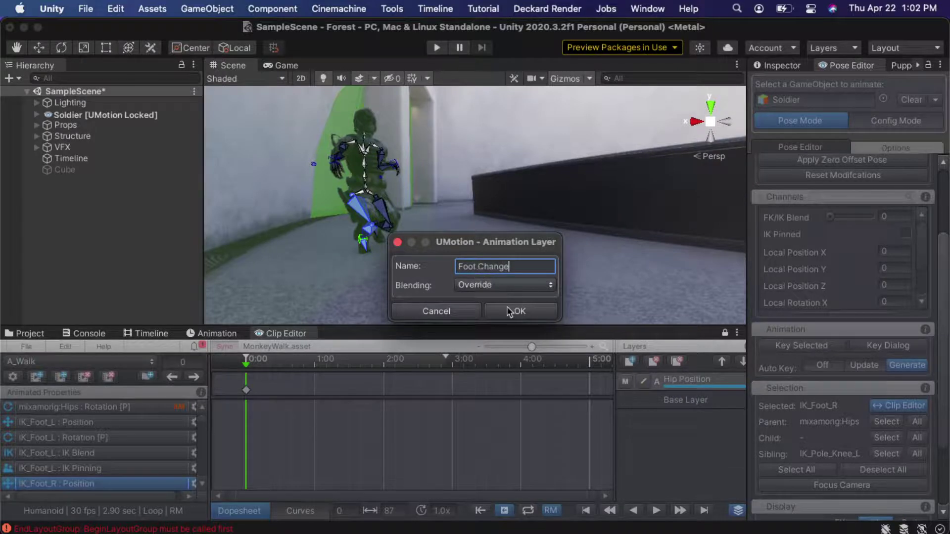
{"action": "left_click", "coordinate": [507, 307]}
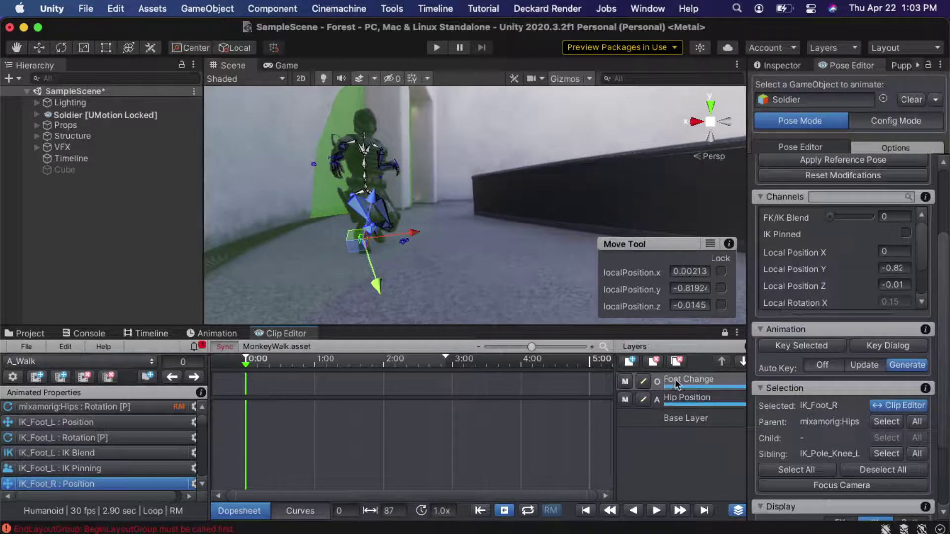
- Key the right foot shifted outward, scrub the walk around frame 20, then delete the Foot Change layer
{"action": "left_click_drag", "start_coordinate": [355, 250], "coordinate": [319, 247]}
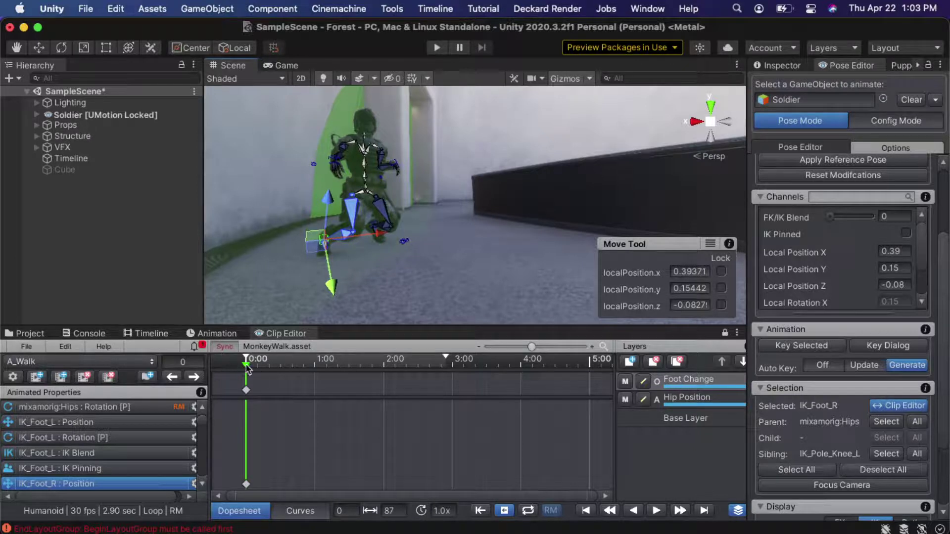
{"action": "left_click_drag", "start_coordinate": [245, 367], "coordinate": [316, 360]}
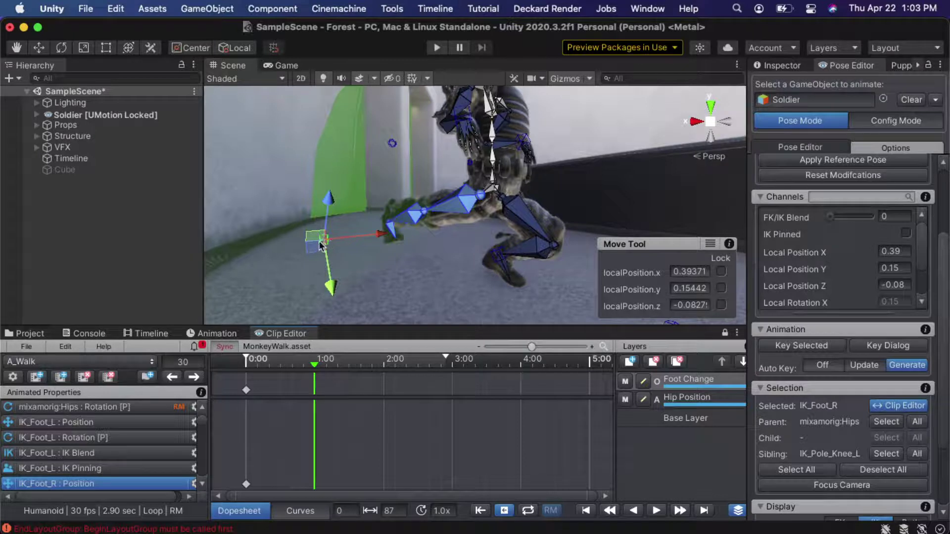
{"action": "left_click_drag", "start_coordinate": [271, 365], "coordinate": [301, 365]}
{"action": "scroll", "coordinate": [434, 258], "scroll_direction": "up", "scroll_amount": 5}
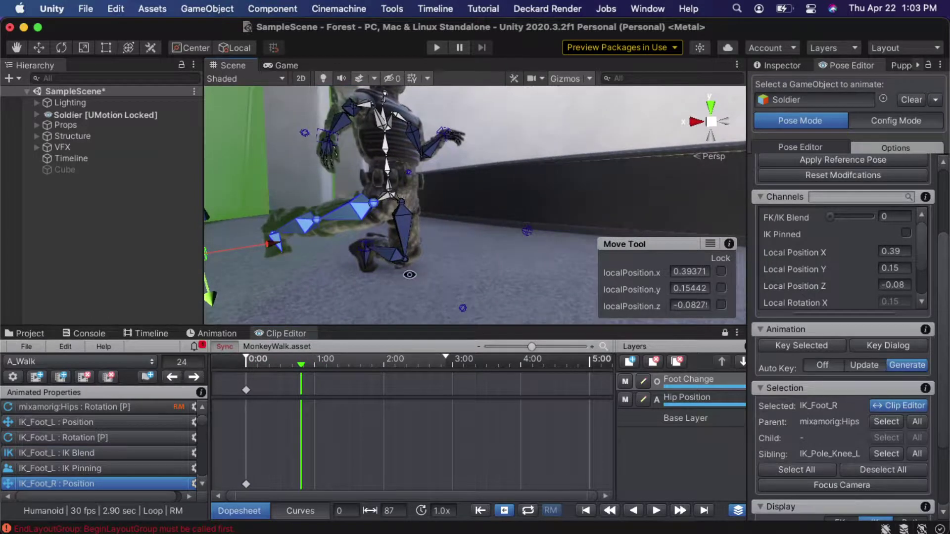
{"action": "scroll", "coordinate": [410, 274], "scroll_direction": "down", "scroll_amount": 10}
{"action": "left_click_drag", "start_coordinate": [272, 365], "coordinate": [347, 361]}
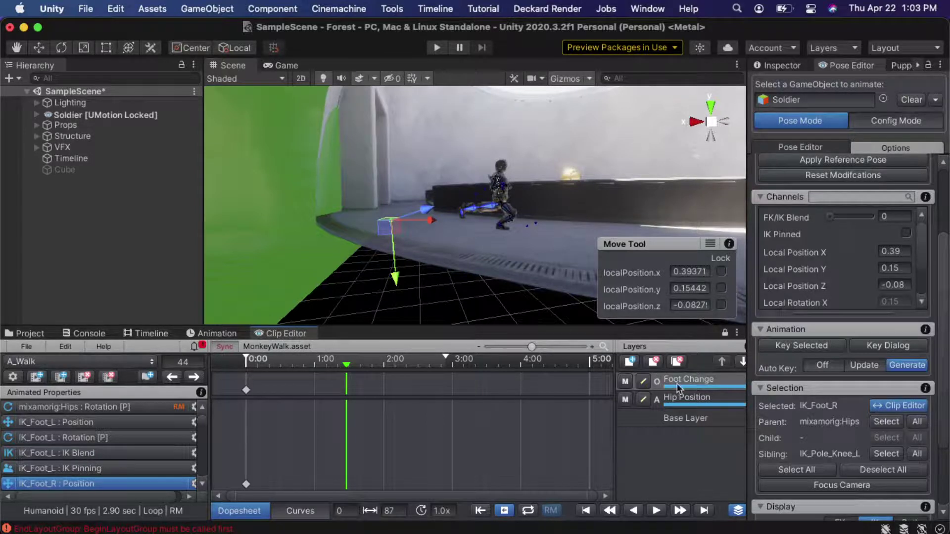
{"action": "left_click", "coordinate": [653, 363]}
{"action": "left_click", "coordinate": [510, 234]}
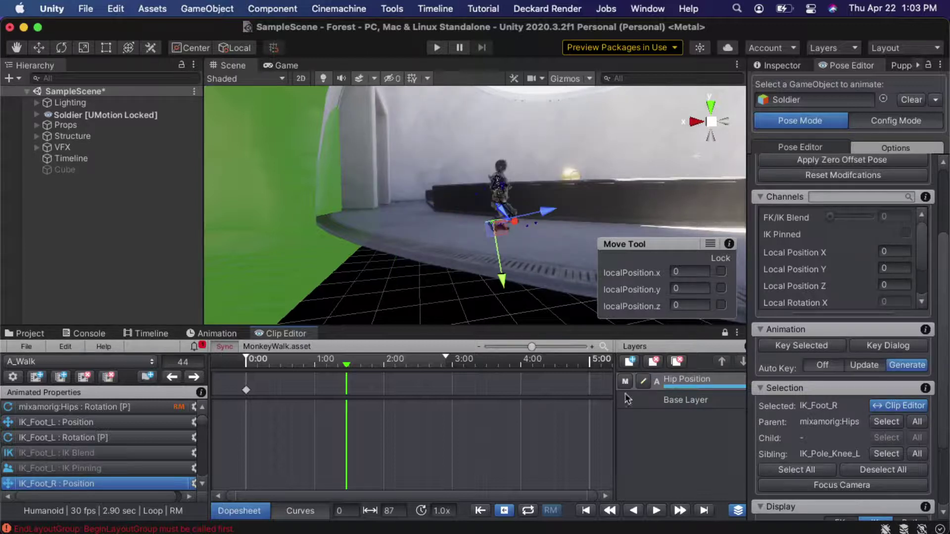
- Return to frame 0, bring the view close to the soldier and select the IK_Hand_R handle
{"action": "left_click", "coordinate": [244, 377]}
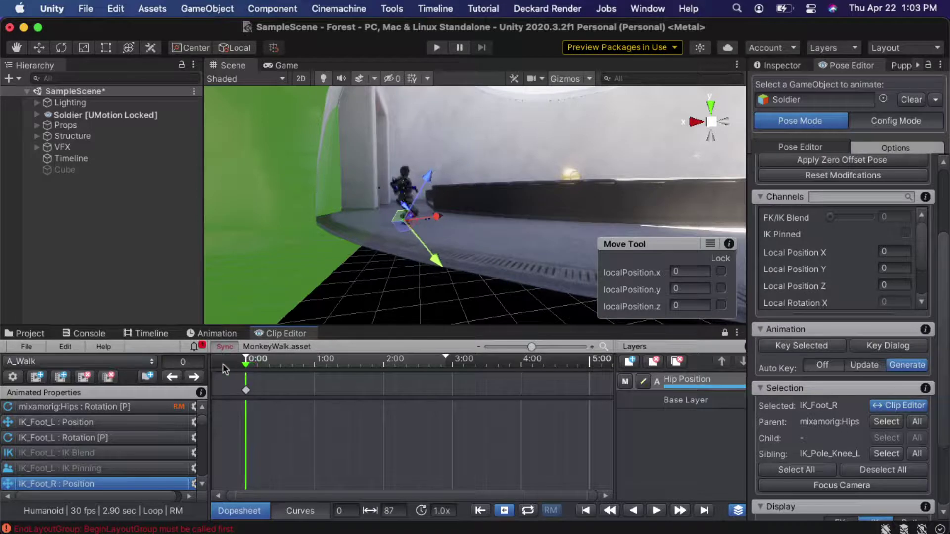
{"action": "right_click_drag", "start_coordinate": [417, 253], "coordinate": [234, 240]}
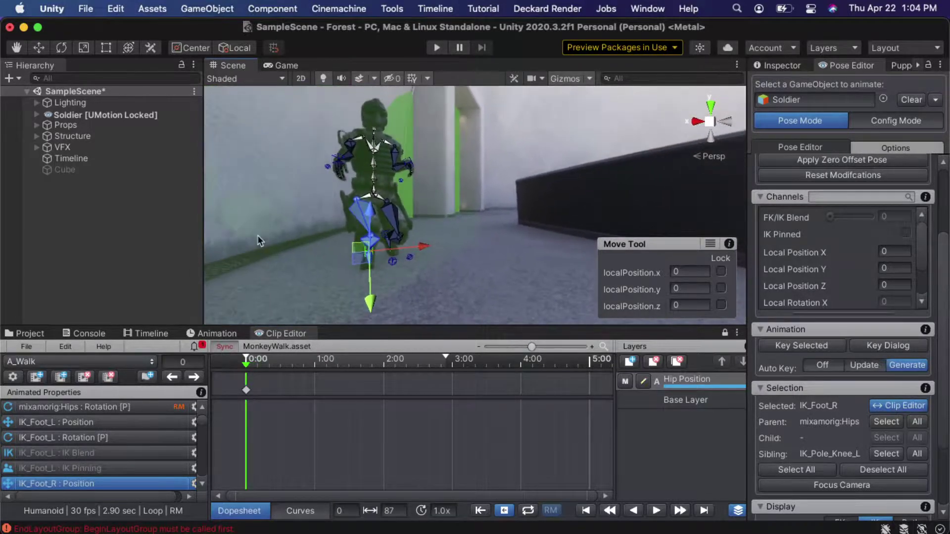
{"action": "right_click_drag", "start_coordinate": [394, 257], "coordinate": [365, 231]}
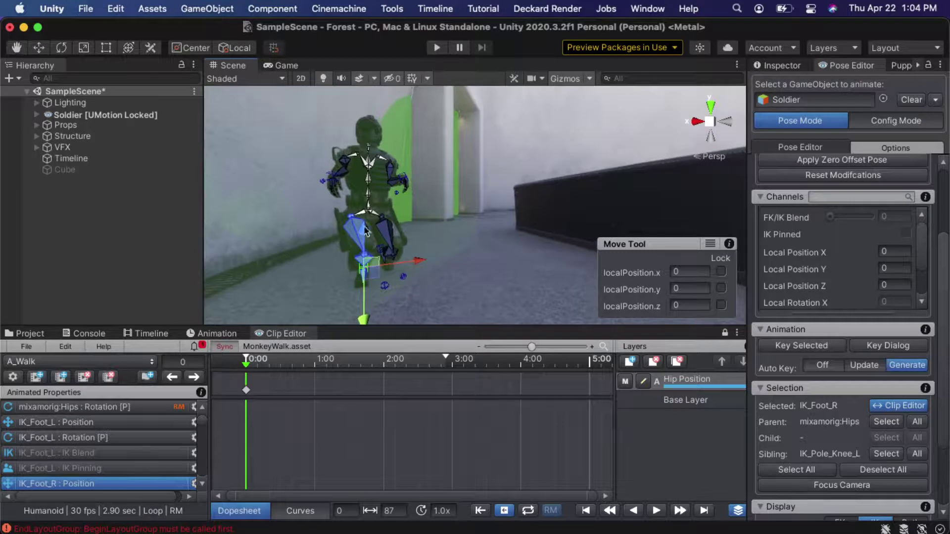
{"action": "left_click", "coordinate": [335, 182]}
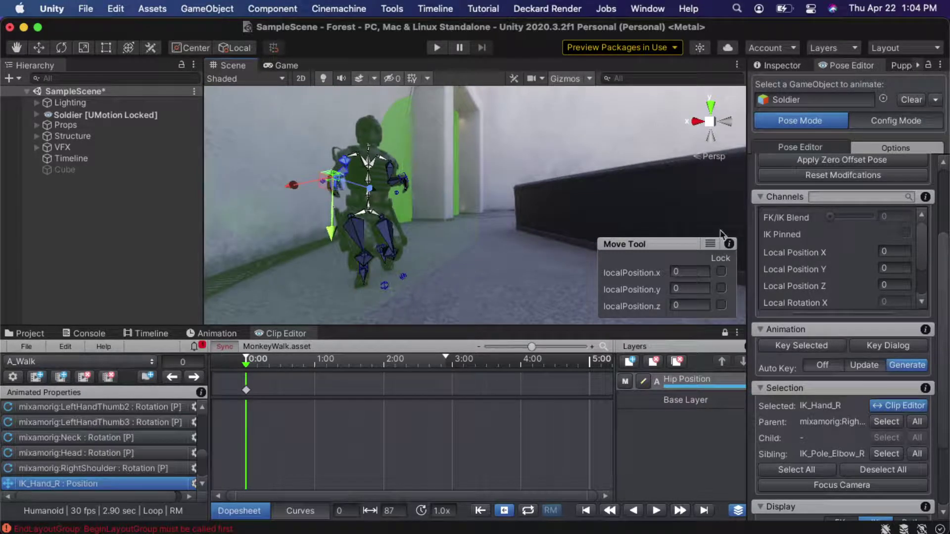
{"action": "middle_click_drag", "start_coordinate": [324, 195], "coordinate": [327, 204]}
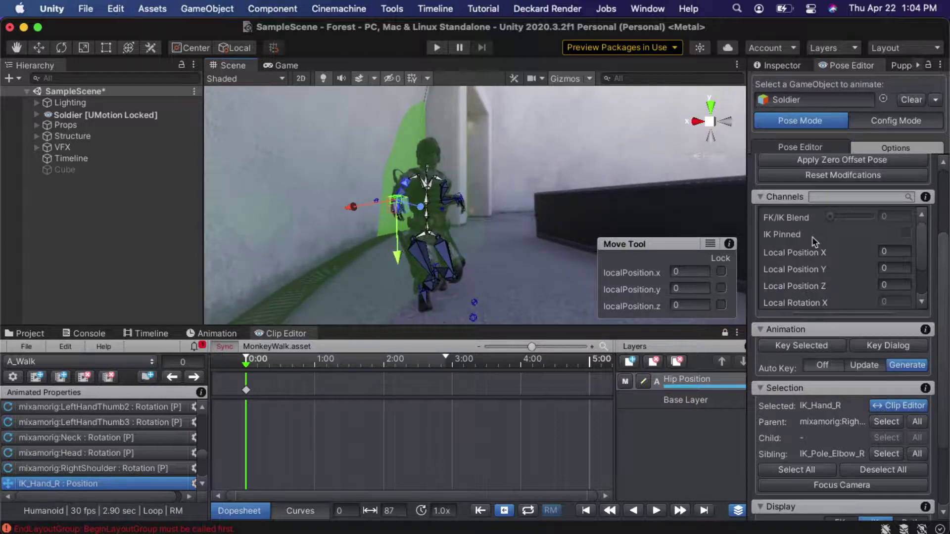
{"action": "scroll", "coordinate": [814, 241], "scroll_direction": "up", "scroll_amount": 4}
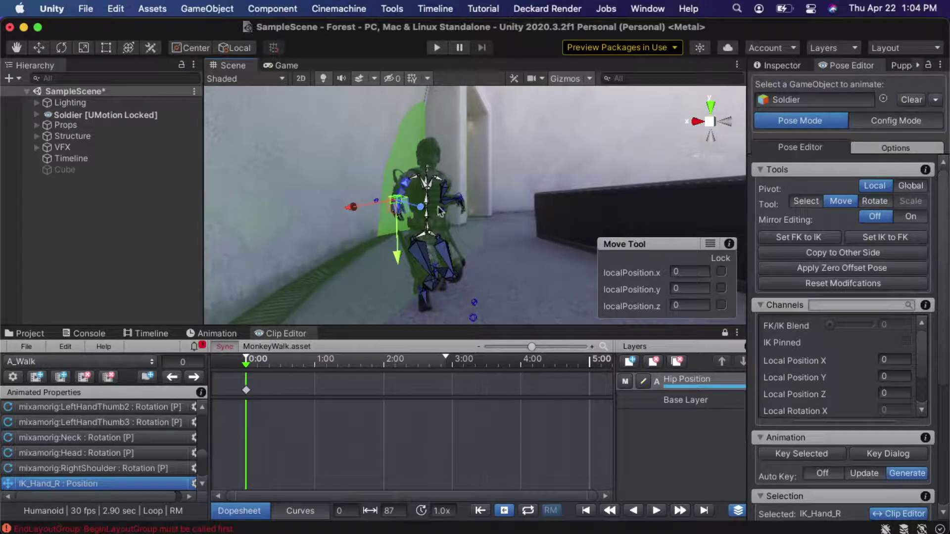
{"action": "left_click", "coordinate": [921, 186]}
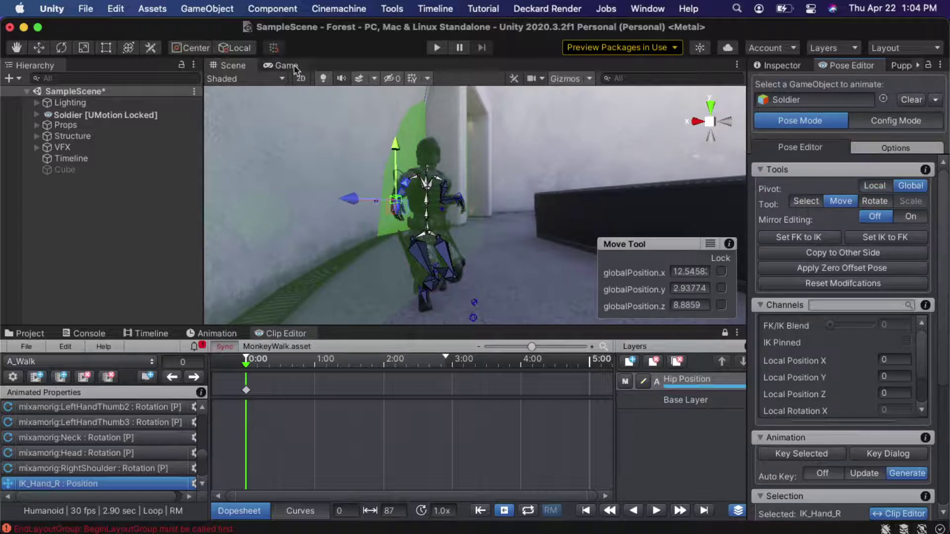
{"action": "left_click", "coordinate": [234, 47]}
{"action": "left_click", "coordinate": [236, 48]}
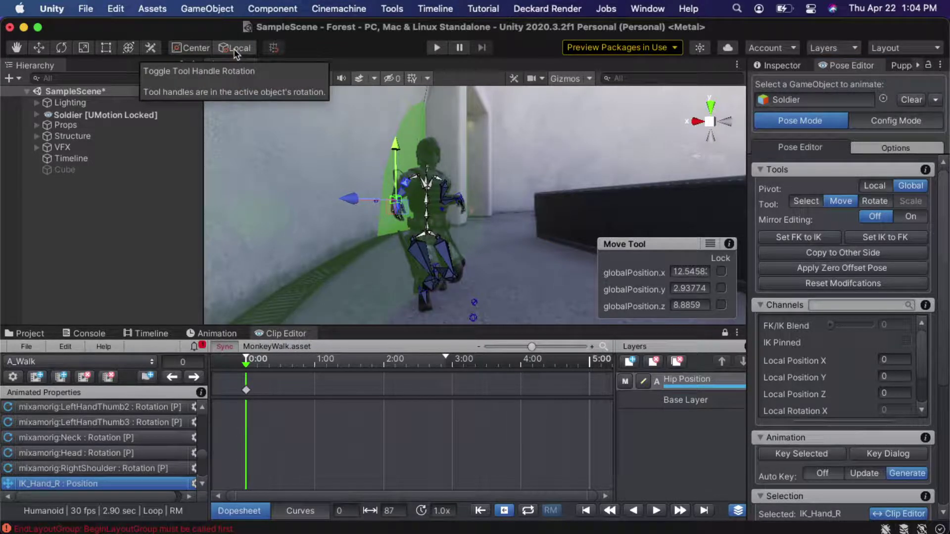
{"action": "left_click", "coordinate": [235, 48]}
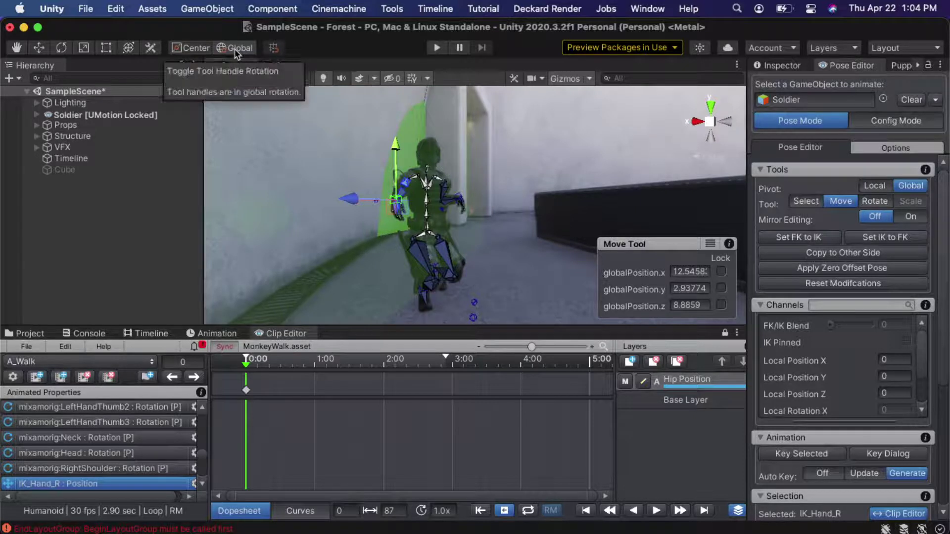
{"action": "left_click", "coordinate": [236, 52]}
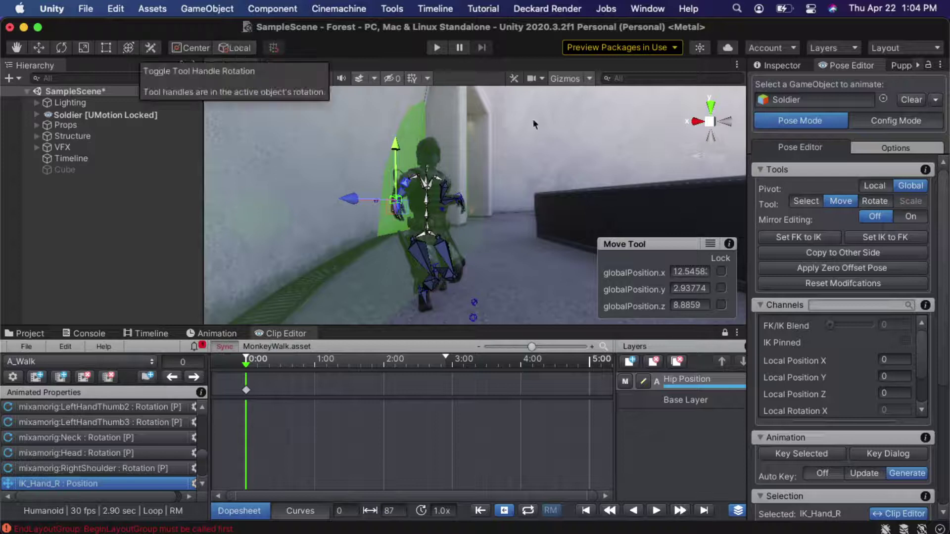
{"action": "left_click", "coordinate": [880, 186]}
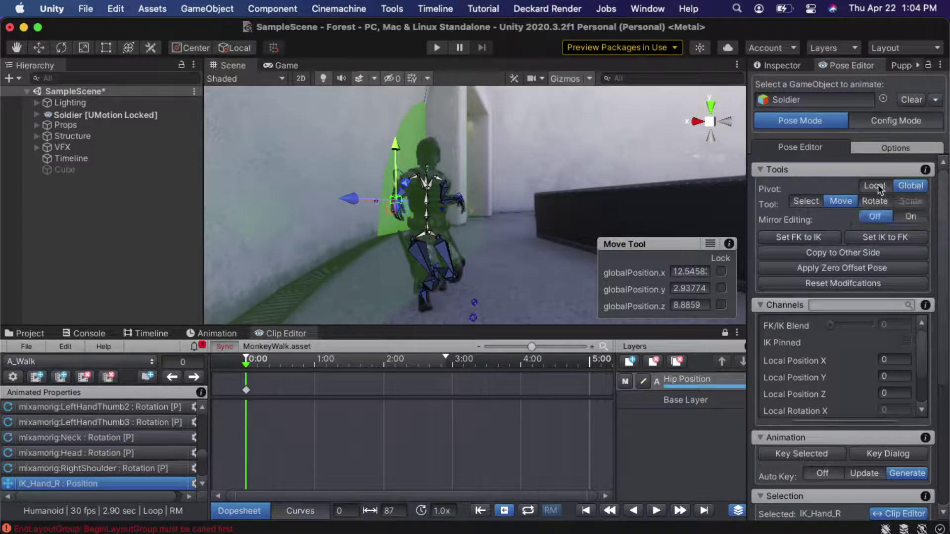
- Switch the pivot to global, then raise and rotate the right hand IK handle
{"action": "left_click", "coordinate": [909, 187]}
{"action": "left_click_drag", "start_coordinate": [396, 167], "coordinate": [399, 131]}
{"action": "key", "text": "e"}
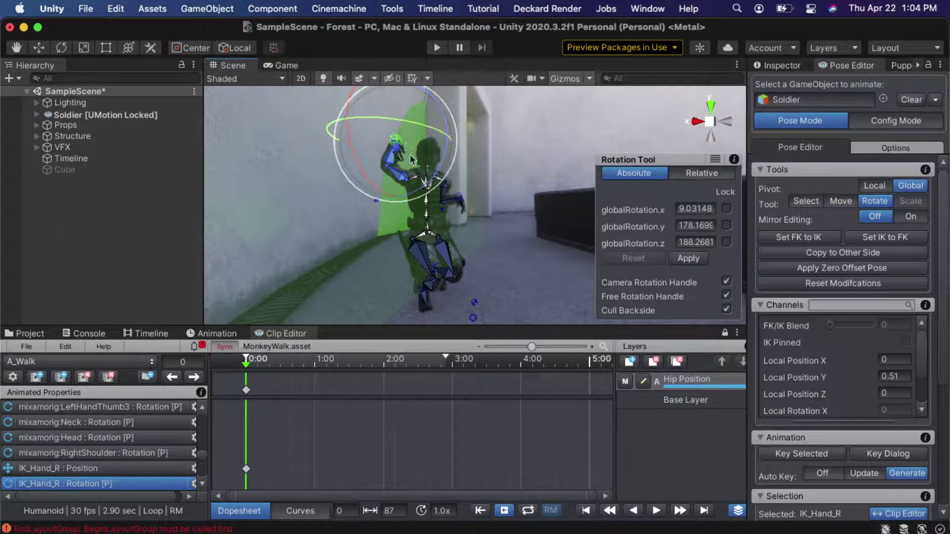
{"action": "left_click_drag", "start_coordinate": [434, 173], "coordinate": [386, 121]}
{"action": "left_click", "coordinate": [369, 213]}
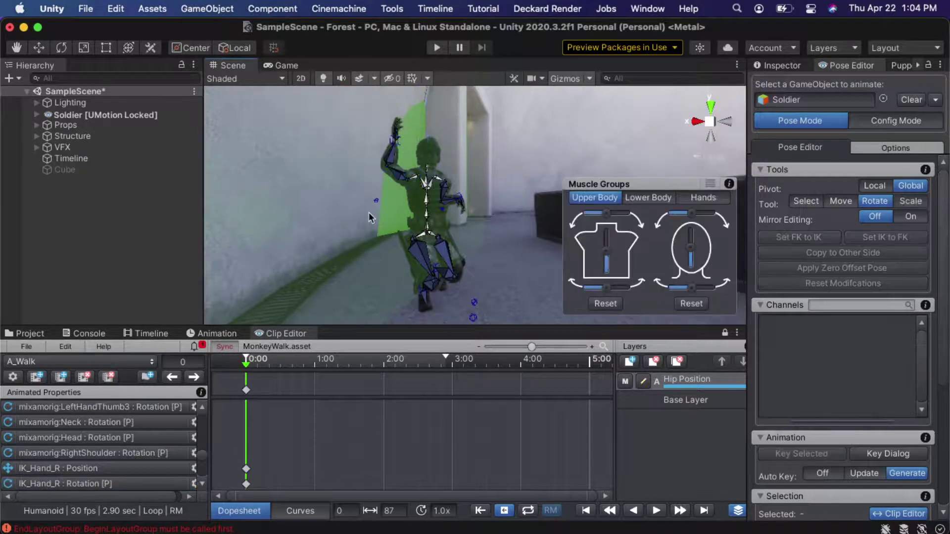
- Move the right elbow pole target to reshape the arm
{"action": "left_click", "coordinate": [376, 201]}
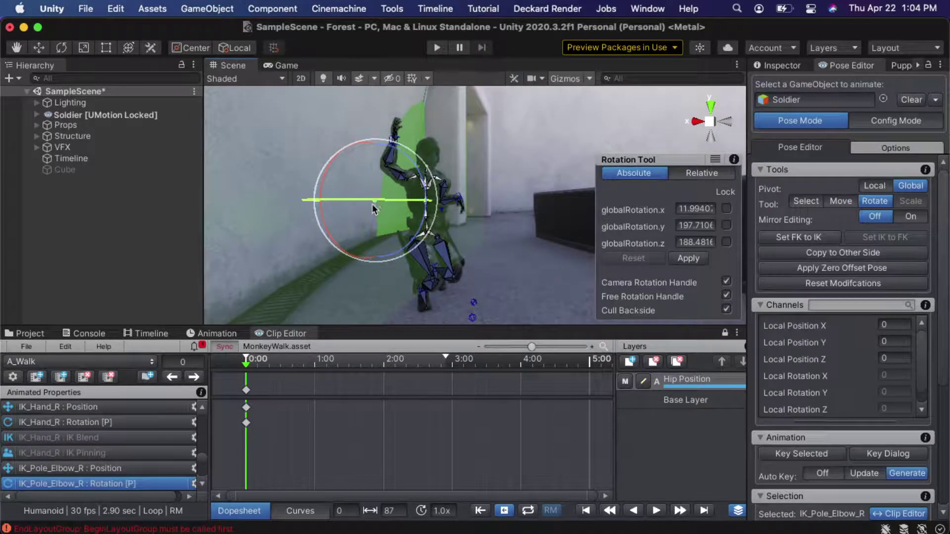
{"action": "key", "text": "w"}
{"action": "middle_click_drag", "start_coordinate": [367, 216], "coordinate": [388, 229]}
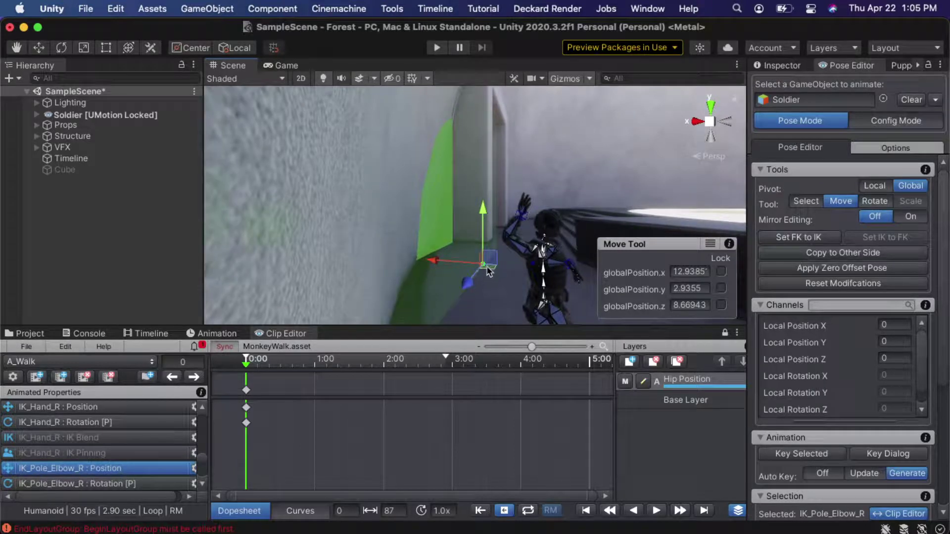
{"action": "left_click_drag", "start_coordinate": [486, 267], "coordinate": [512, 305]}
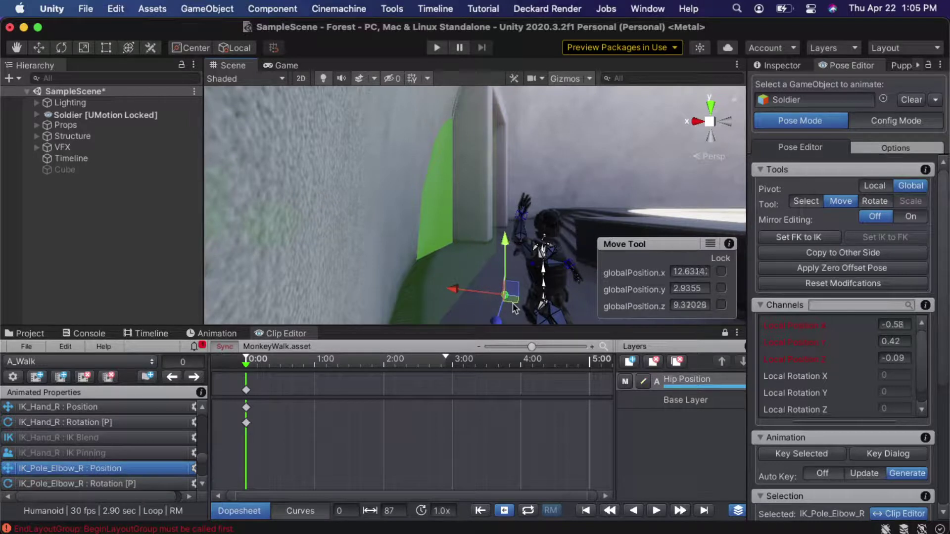
- Move the right hand up and back to 0, 0.44, 0.17 and twist it to a new angle
{"action": "left_click", "coordinate": [521, 220]}
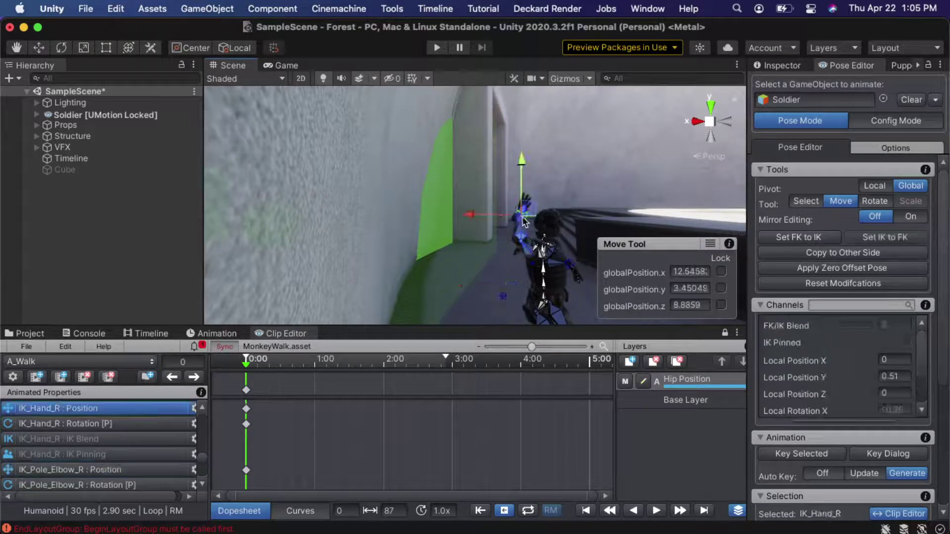
{"action": "left_click_drag", "start_coordinate": [527, 221], "coordinate": [541, 164], "text": "alt"}
{"action": "middle_click_drag", "start_coordinate": [510, 213], "coordinate": [493, 208]}
{"action": "left_click_drag", "start_coordinate": [393, 178], "coordinate": [374, 131], "text": "alt"}
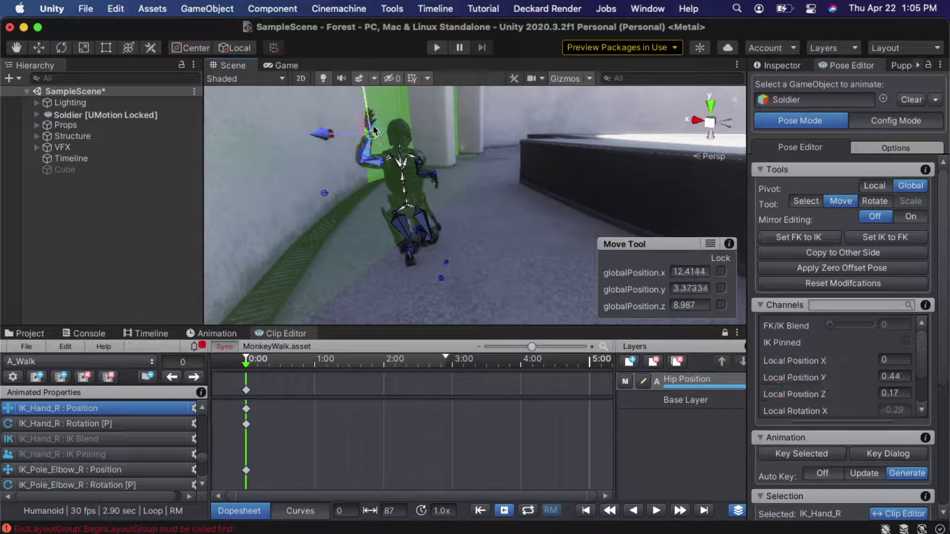
{"action": "key", "text": "e"}
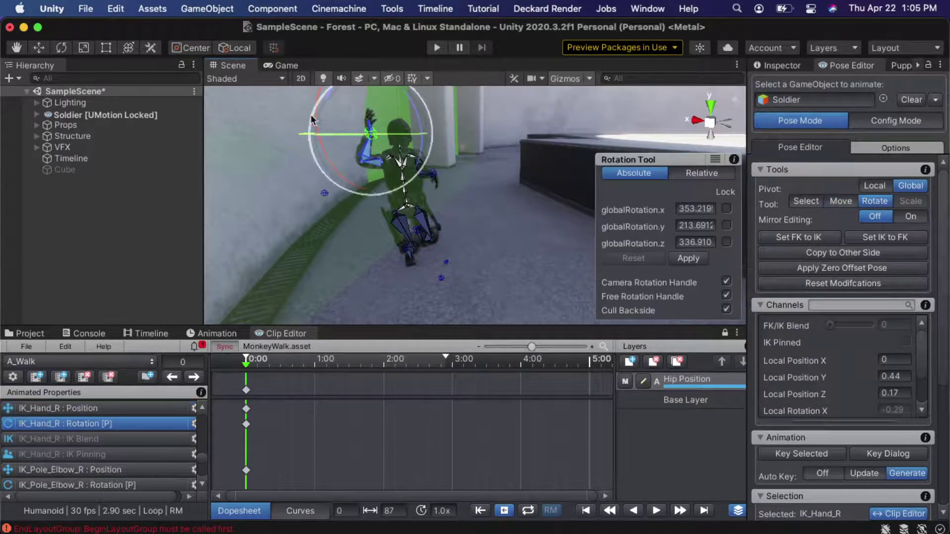
{"action": "left_click_drag", "start_coordinate": [424, 117], "coordinate": [435, 151]}
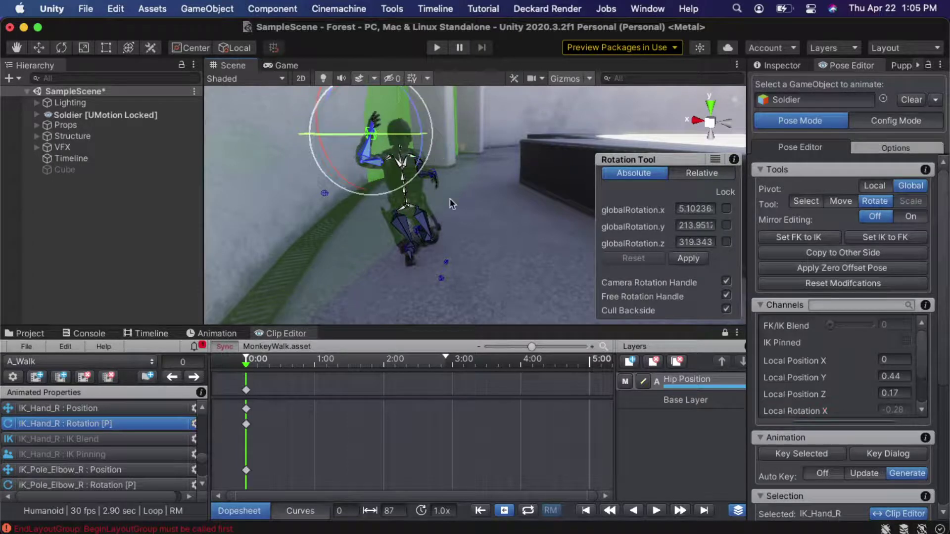
{"action": "left_click_drag", "start_coordinate": [431, 218], "coordinate": [375, 222], "text": "alt"}
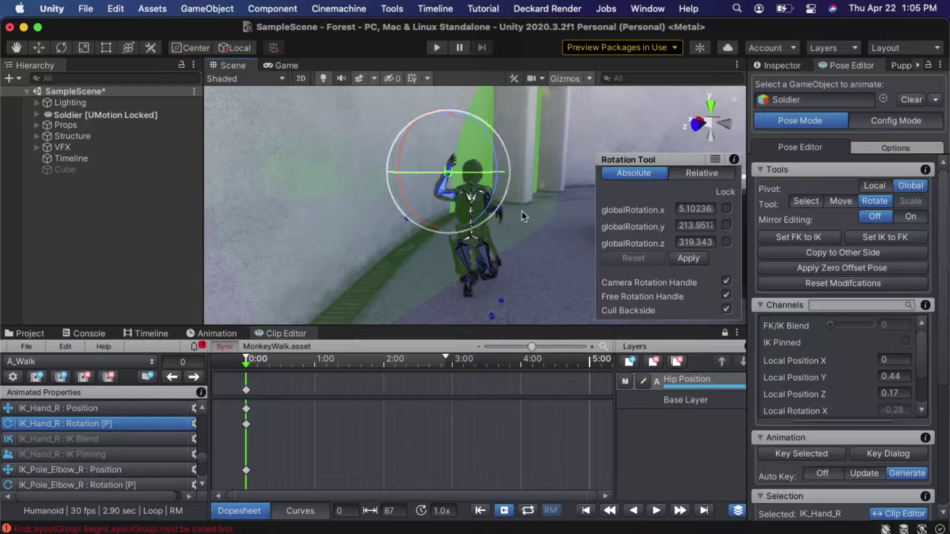
{"action": "left_click", "coordinate": [505, 210]}
- Raise the left hand IK handle upward and rotate it into a new angle
{"action": "left_click", "coordinate": [499, 212]}
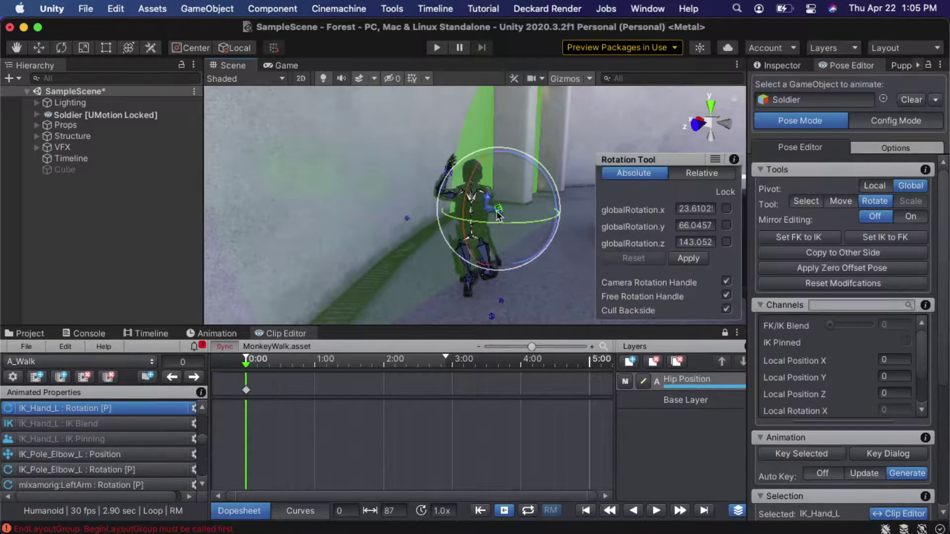
{"action": "key", "text": "w"}
{"action": "left_click_drag", "start_coordinate": [499, 182], "coordinate": [497, 144]}
{"action": "key", "text": "e"}
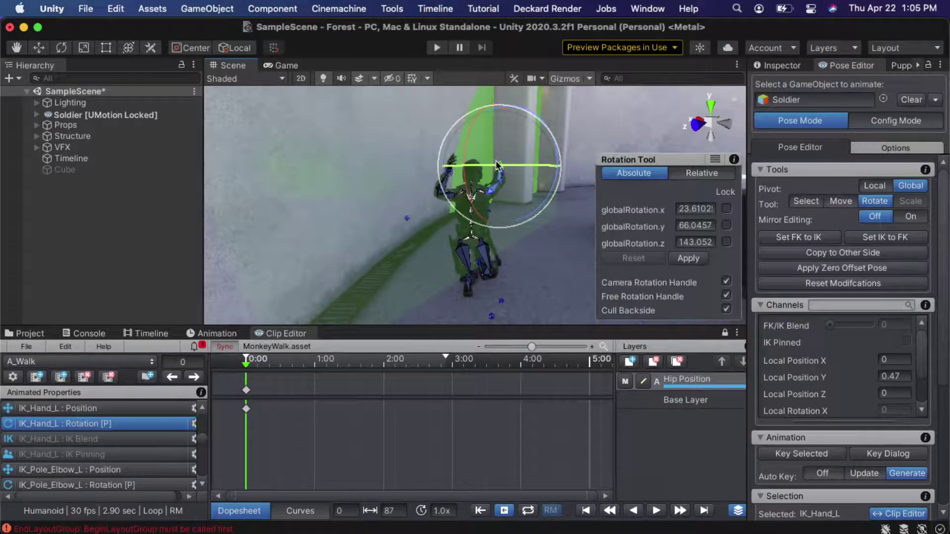
{"action": "left_click_drag", "start_coordinate": [470, 196], "coordinate": [473, 103]}
{"action": "right_click_drag", "start_coordinate": [512, 186], "coordinate": [524, 231], "text": "alt"}
{"action": "middle_click_drag", "start_coordinate": [523, 231], "coordinate": [526, 207]}
{"action": "middle_click_drag", "start_coordinate": [527, 200], "coordinate": [303, 226]}
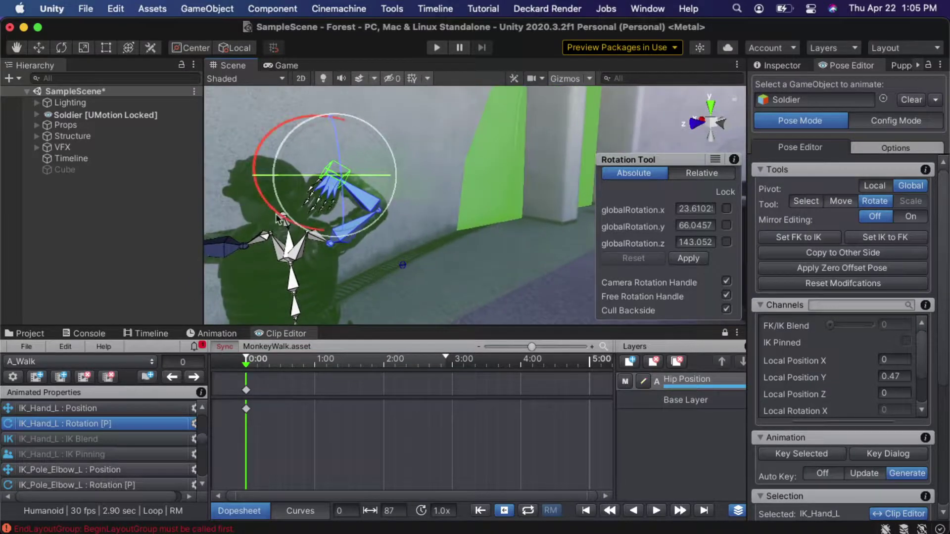
{"action": "left_click_drag", "start_coordinate": [276, 217], "coordinate": [316, 118]}
{"action": "left_click_drag", "start_coordinate": [341, 149], "coordinate": [362, 168]}
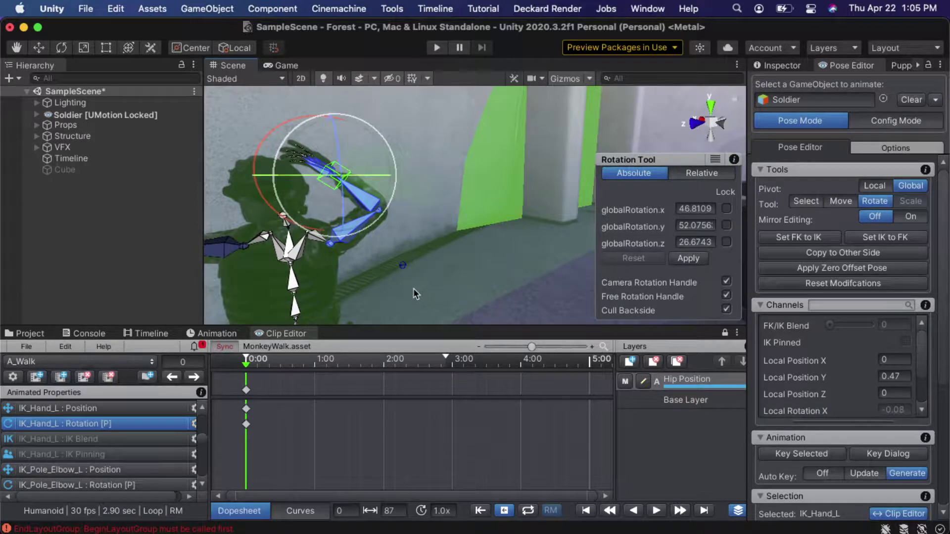
{"action": "left_click_drag", "start_coordinate": [414, 263], "coordinate": [419, 236], "text": "alt"}
{"action": "left_click_drag", "start_coordinate": [471, 300], "coordinate": [429, 277], "text": "alt"}
- Push the left elbow pole target down and outward to 0.66, 0.46, -0.15
{"action": "left_click", "coordinate": [426, 250]}
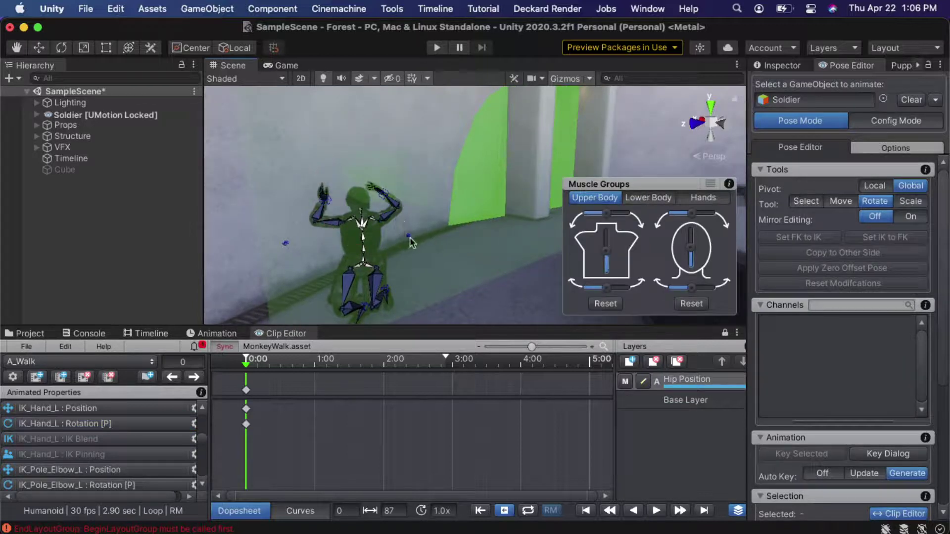
{"action": "left_click", "coordinate": [408, 237]}
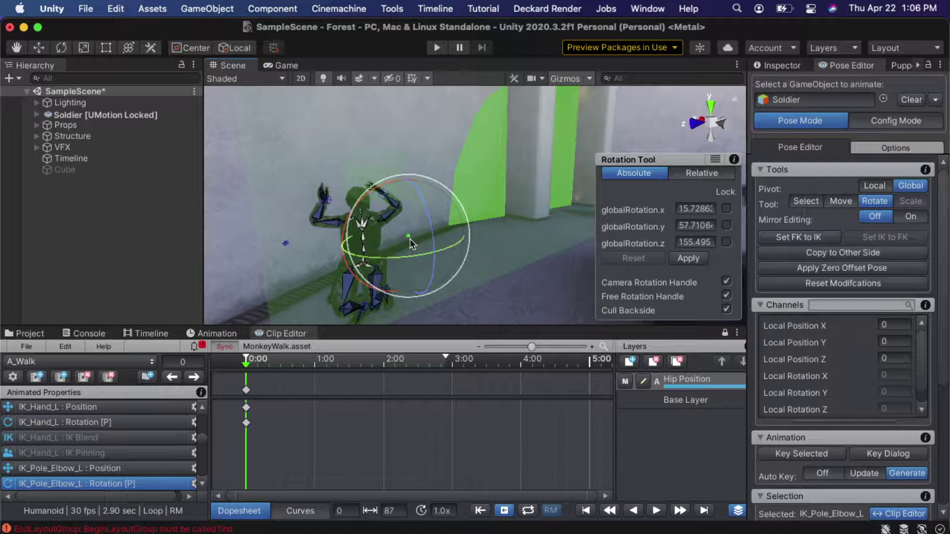
{"action": "key", "text": "w"}
{"action": "left_click_drag", "start_coordinate": [404, 243], "coordinate": [414, 267]}
{"action": "middle_click_drag", "start_coordinate": [355, 279], "coordinate": [383, 274]}
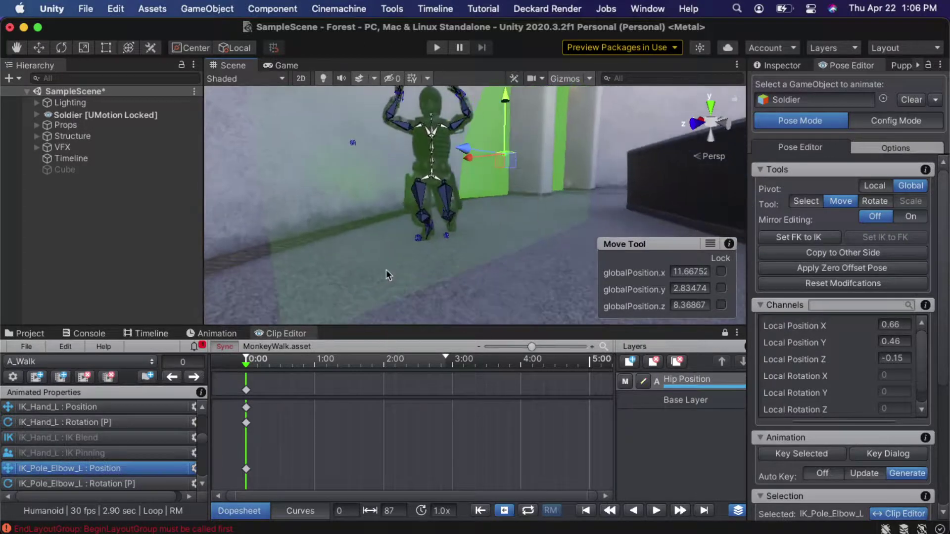
- Move the right and left knee pole targets, checking the pose from other view angles
{"action": "left_click", "coordinate": [418, 240]}
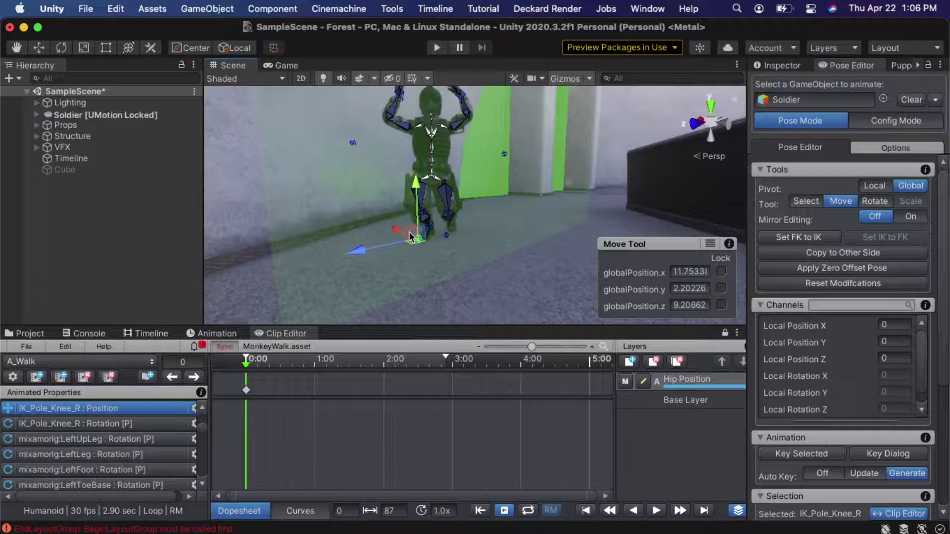
{"action": "left_click_drag", "start_coordinate": [410, 239], "coordinate": [328, 221]}
{"action": "right_click_drag", "start_coordinate": [433, 246], "coordinate": [474, 255]}
{"action": "left_click_drag", "start_coordinate": [284, 245], "coordinate": [272, 244]}
{"action": "left_click", "coordinate": [415, 242]}
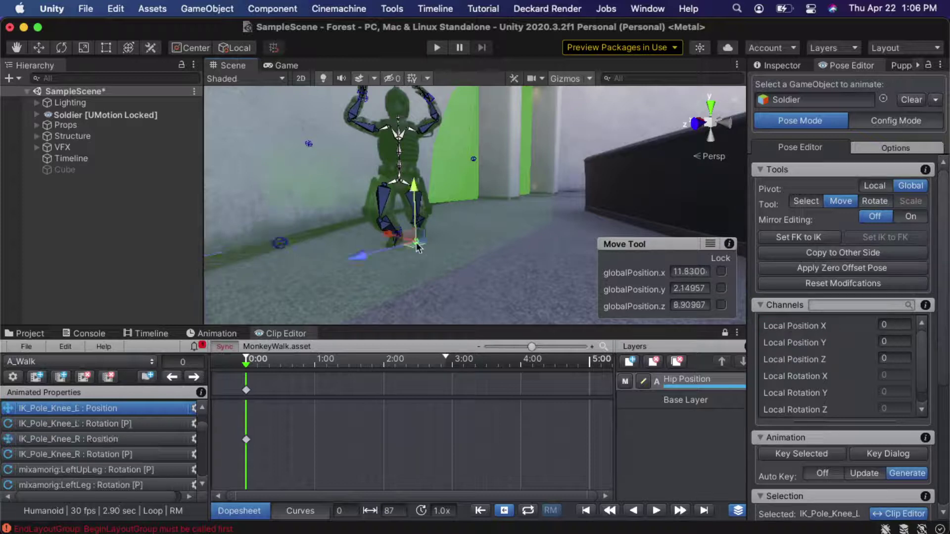
{"action": "left_click_drag", "start_coordinate": [416, 249], "coordinate": [421, 207]}
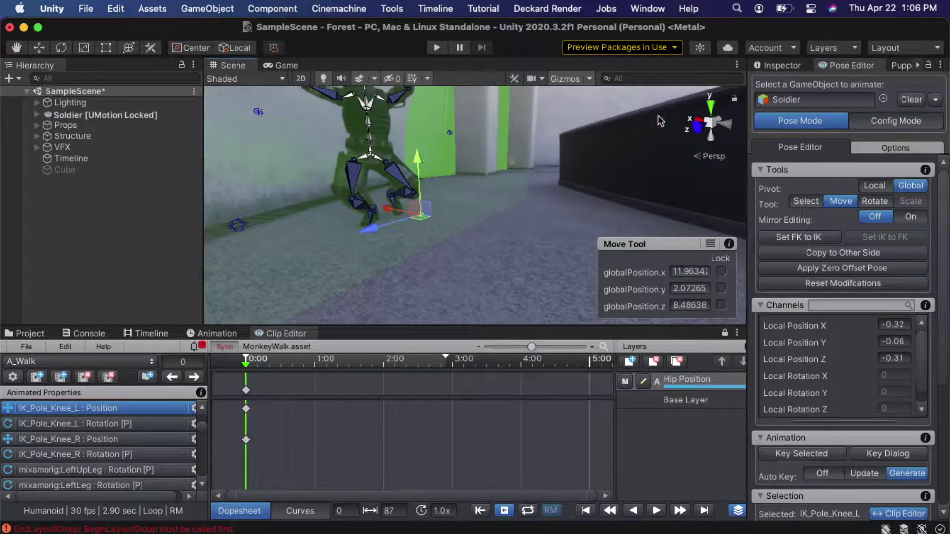
{"action": "left_click", "coordinate": [711, 134]}
{"action": "left_click", "coordinate": [711, 134]}
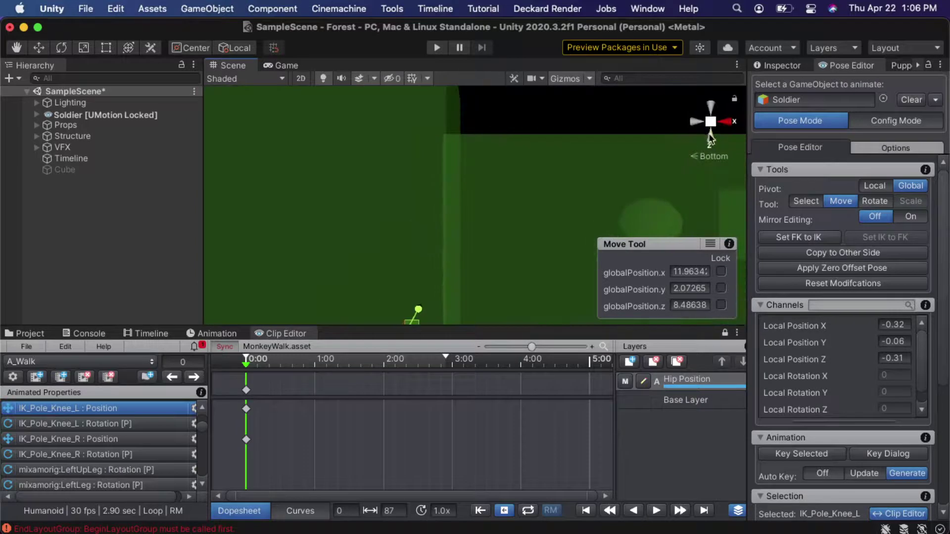
{"action": "left_click", "coordinate": [710, 122]}
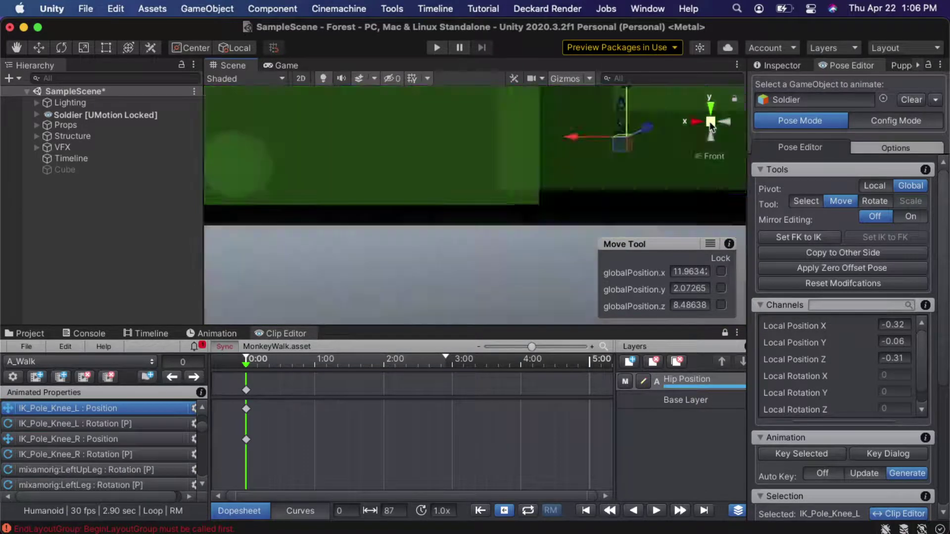
{"action": "left_click", "coordinate": [710, 122]}
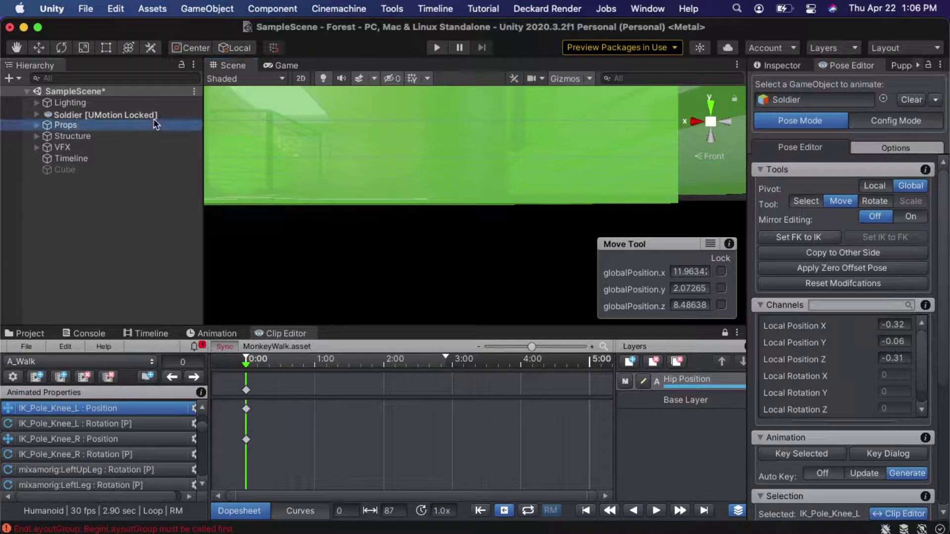
- Reframe the view on the soldier and push the left knee pole further outward
{"action": "left_click", "coordinate": [155, 122]}
{"action": "left_click", "coordinate": [154, 115]}
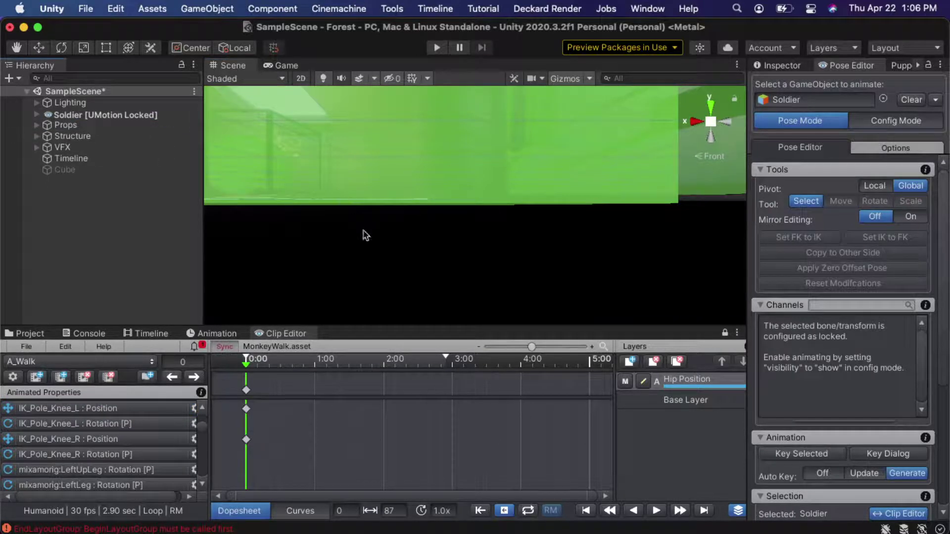
{"action": "right_click_drag", "start_coordinate": [417, 249], "coordinate": [503, 81], "text": "alt"}
{"action": "left_click_drag", "start_coordinate": [503, 80], "coordinate": [424, 184]}
{"action": "right_click_drag", "start_coordinate": [379, 242], "coordinate": [408, 495], "text": "alt"}
{"action": "left_click_drag", "start_coordinate": [385, 277], "coordinate": [559, 223], "text": "alt"}
{"action": "key", "text": "f"}
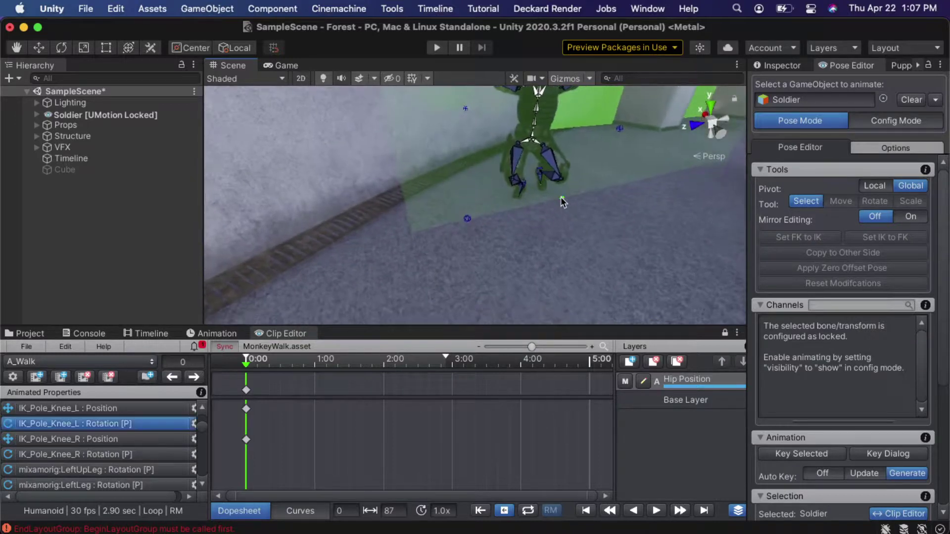
{"action": "left_click", "coordinate": [561, 199]}
{"action": "key", "text": "w"}
{"action": "left_click_drag", "start_coordinate": [561, 203], "coordinate": [624, 232]}
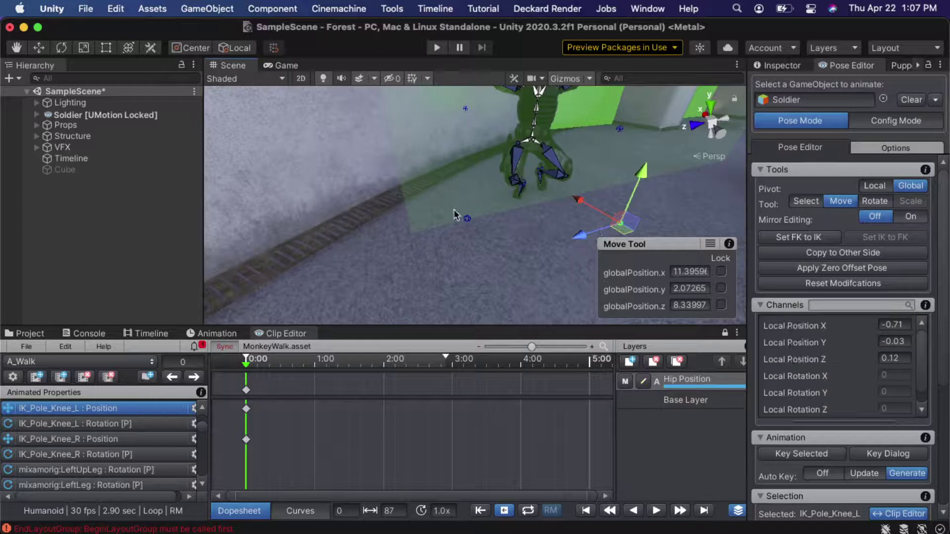
- Move the right knee pole outward and up to 0.84, 0.33, -0.08
{"action": "left_click", "coordinate": [468, 220]}
{"action": "left_click_drag", "start_coordinate": [464, 229], "coordinate": [449, 217]}
{"action": "left_click_drag", "start_coordinate": [449, 157], "coordinate": [447, 124]}
{"action": "left_click_drag", "start_coordinate": [441, 190], "coordinate": [421, 174]}
{"action": "left_click_drag", "start_coordinate": [533, 246], "coordinate": [521, 159], "text": "alt"}
{"action": "left_click", "coordinate": [500, 148]}
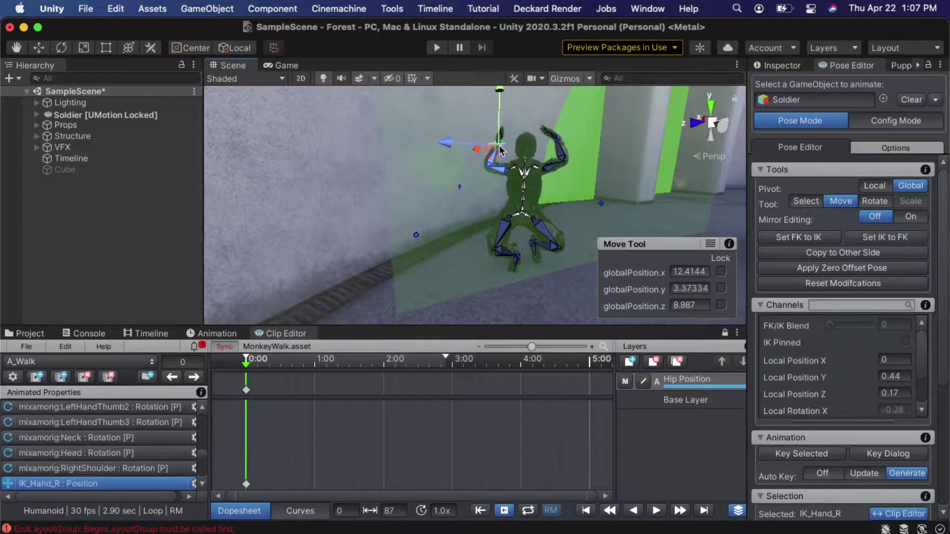
- Twist the right hand further, then preview the pose near 0:03 and return to 0:00
{"action": "key", "text": "e"}
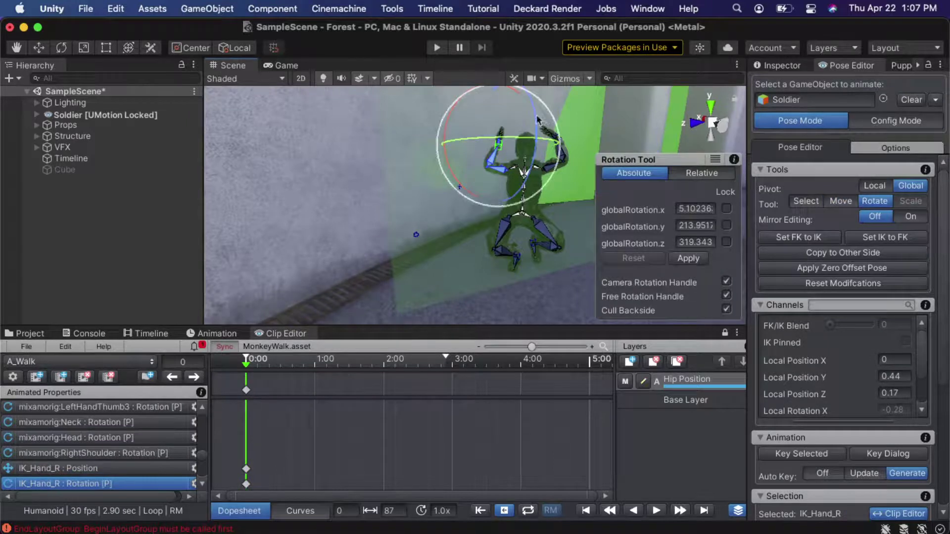
{"action": "left_click_drag", "start_coordinate": [446, 124], "coordinate": [618, 24]}
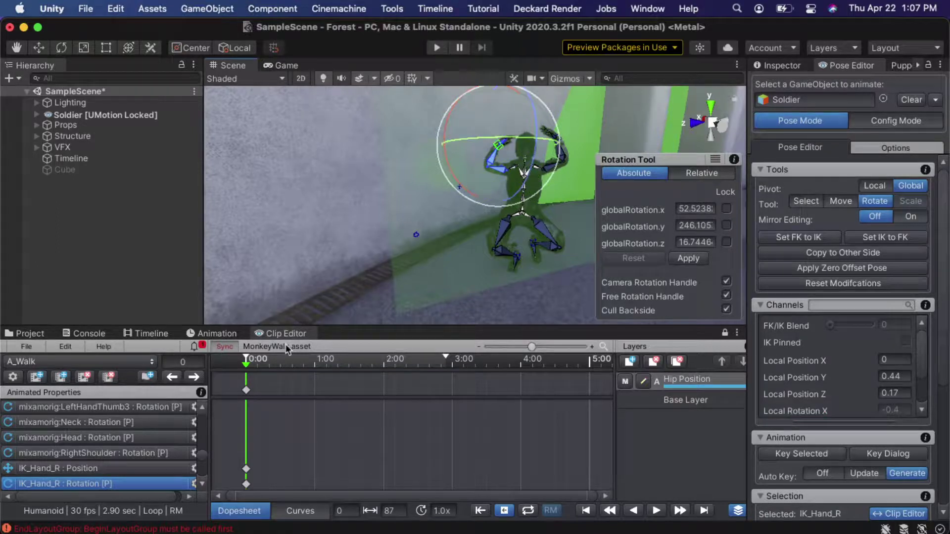
{"action": "left_click_drag", "start_coordinate": [278, 363], "coordinate": [217, 367]}
{"action": "left_click_drag", "start_coordinate": [510, 242], "coordinate": [542, 225], "text": "alt"}
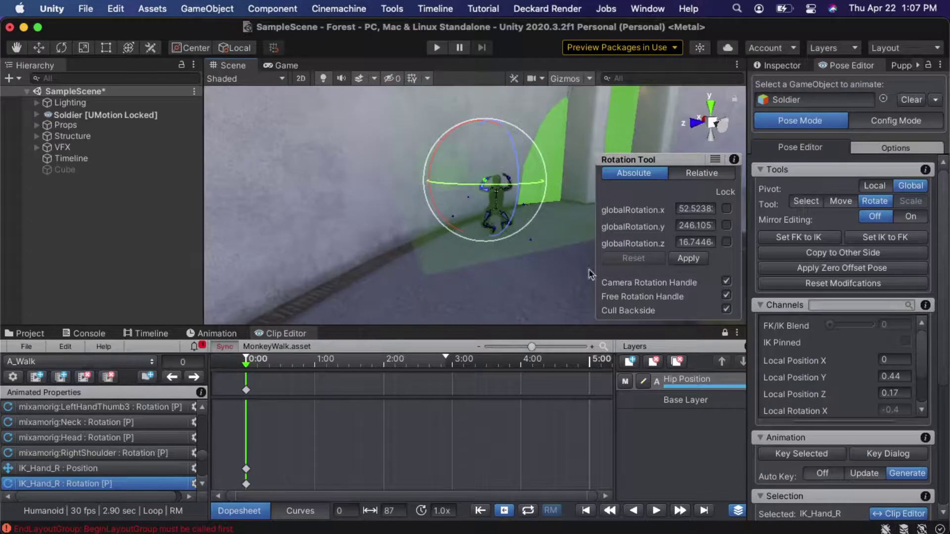
{"action": "left_click_drag", "start_coordinate": [462, 292], "coordinate": [502, 260], "text": "alt"}
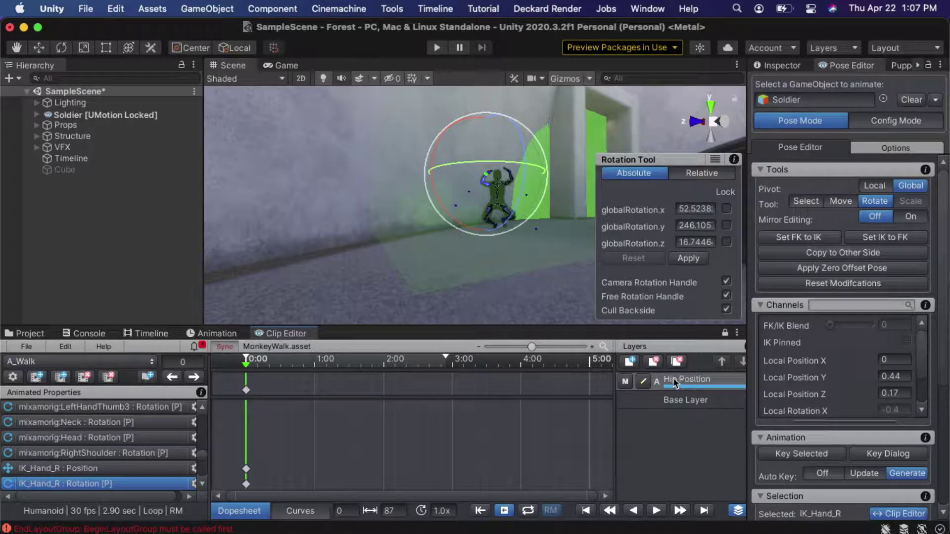
- Name the new animation layer 'Monkey Modification' and confirm it with OK
{"action": "left_click", "coordinate": [643, 382]}
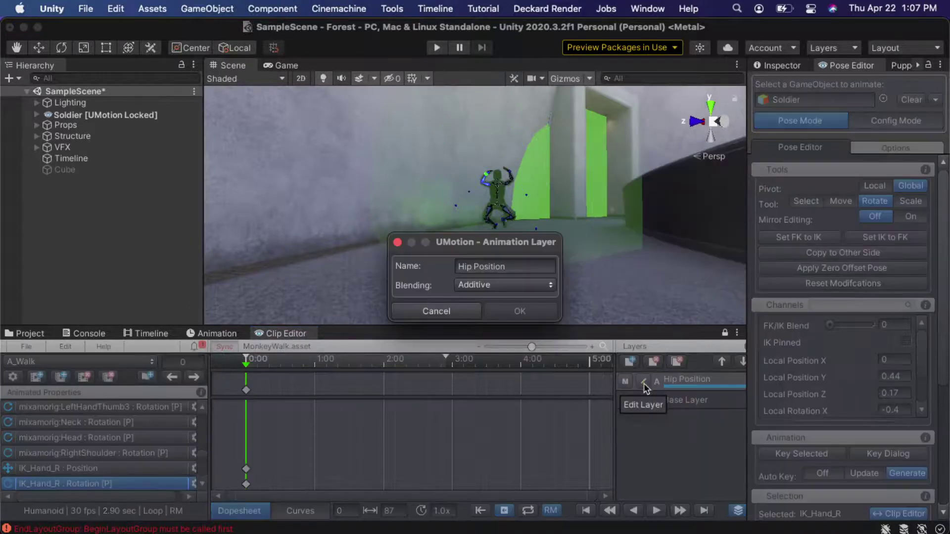
{"action": "left_click", "coordinate": [468, 267]}
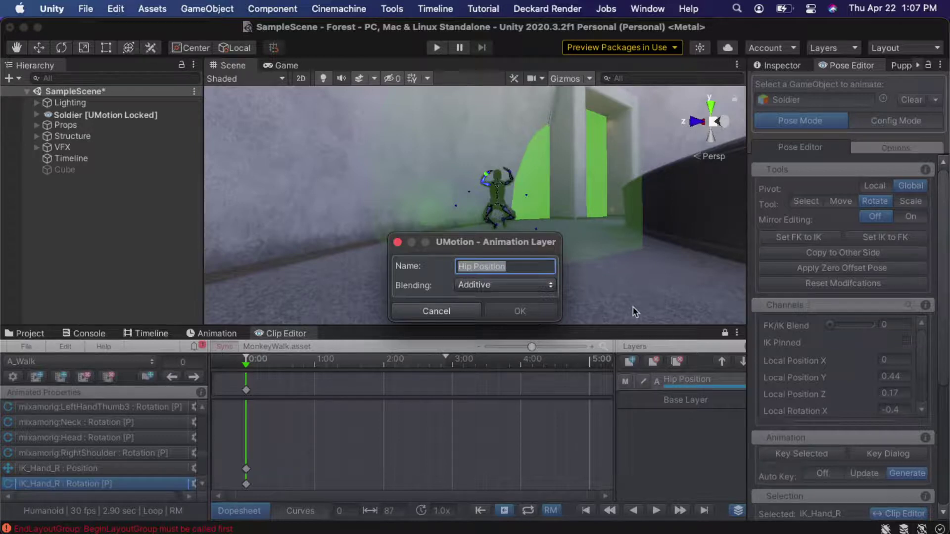
{"action": "type", "text": "Monk"}
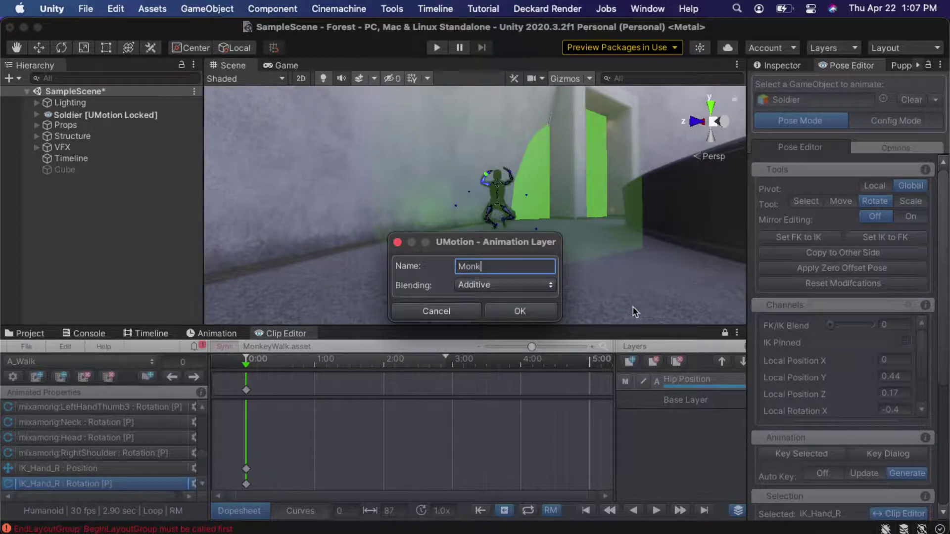
{"action": "type", "text": "ey Modification"}
{"action": "left_click", "coordinate": [540, 313]}
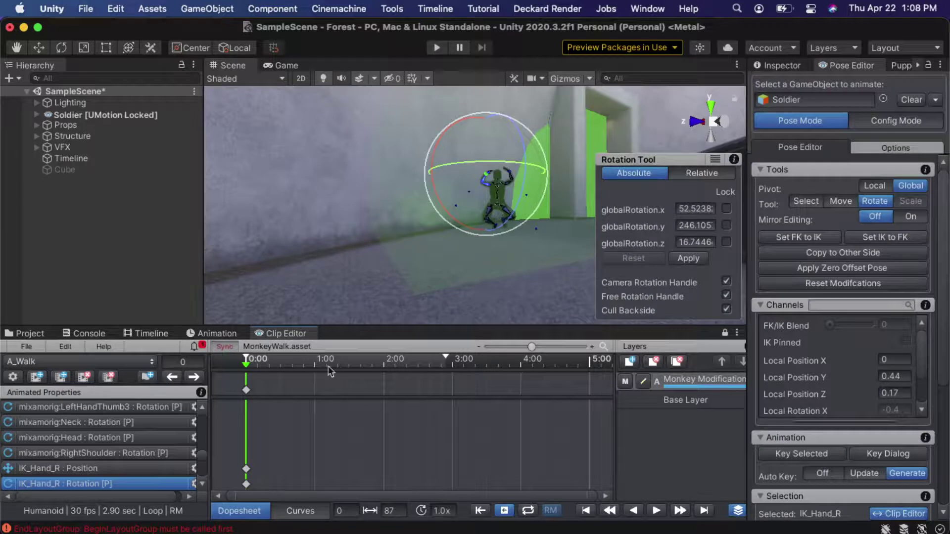
{"action": "left_click_drag", "start_coordinate": [247, 369], "coordinate": [324, 375]}
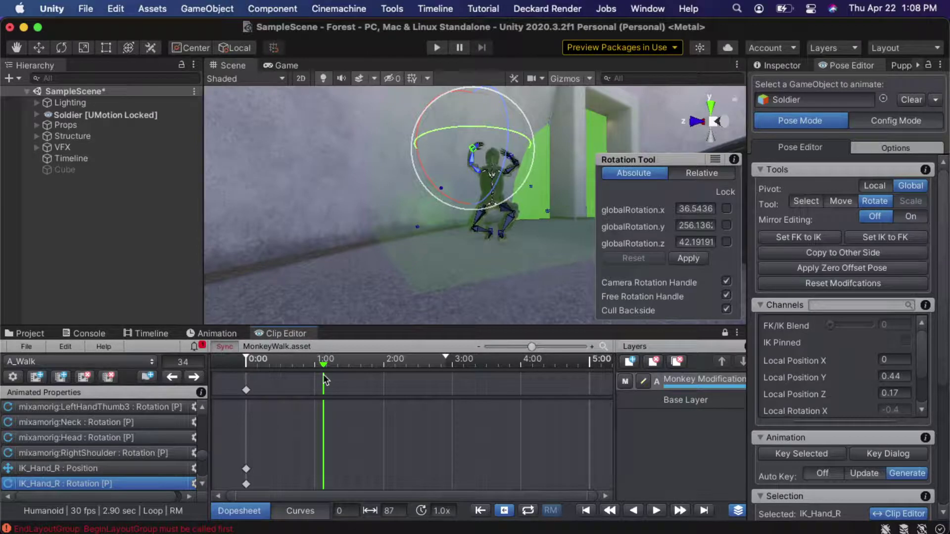
{"action": "left_click_drag", "start_coordinate": [322, 379], "coordinate": [201, 393]}
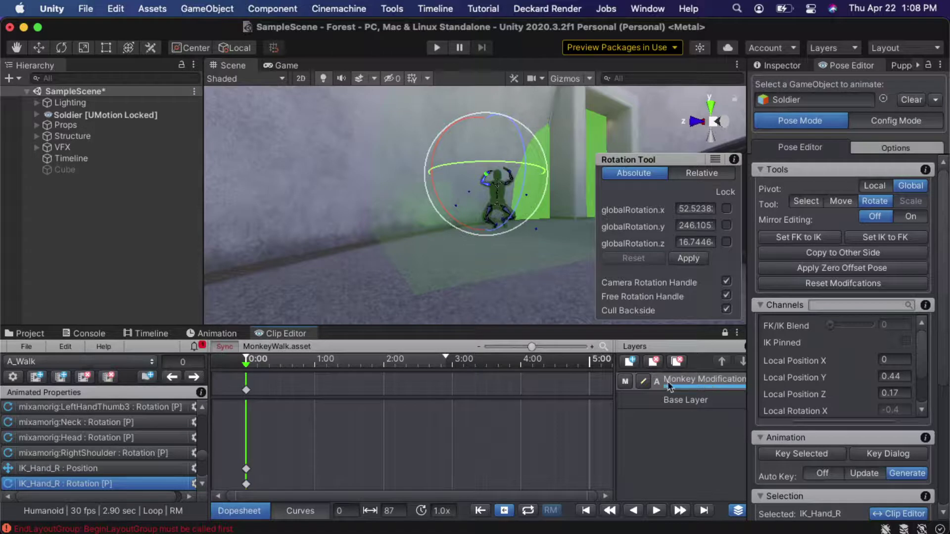
{"action": "left_click", "coordinate": [625, 382]}
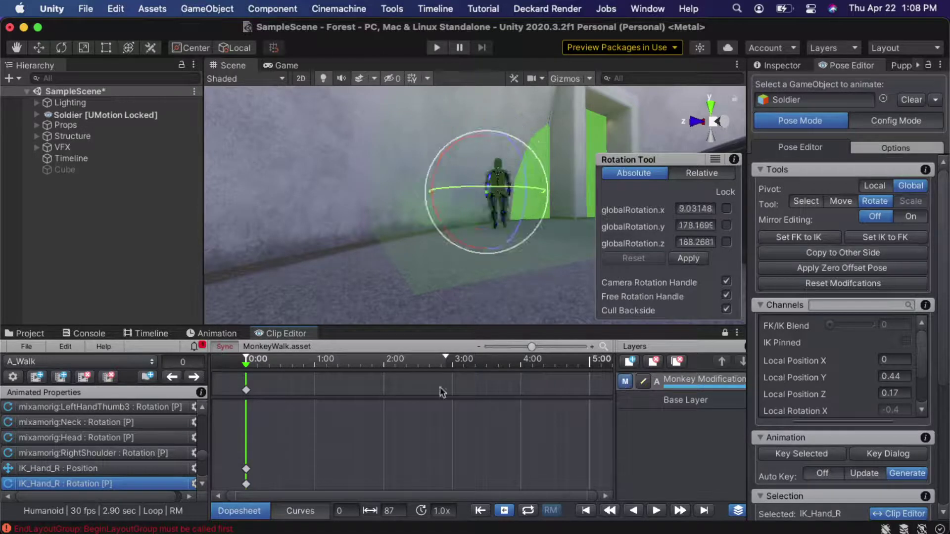
{"action": "left_click_drag", "start_coordinate": [252, 364], "coordinate": [345, 365]}
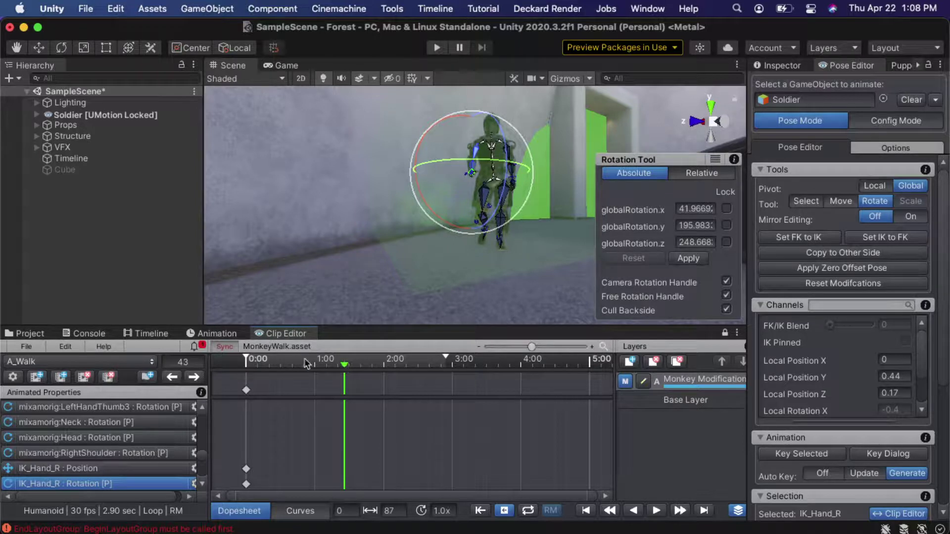
{"action": "left_click_drag", "start_coordinate": [287, 364], "coordinate": [243, 344]}
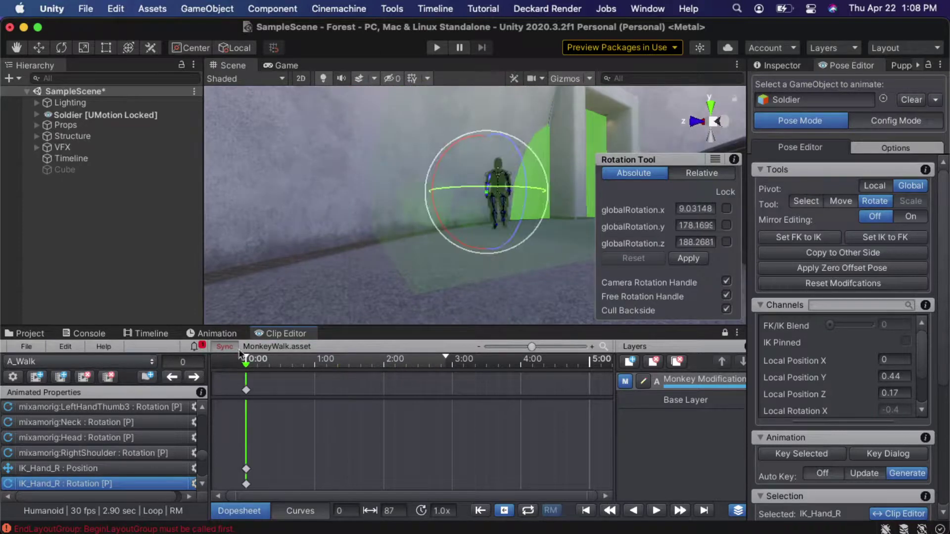
{"action": "left_click", "coordinate": [625, 381]}
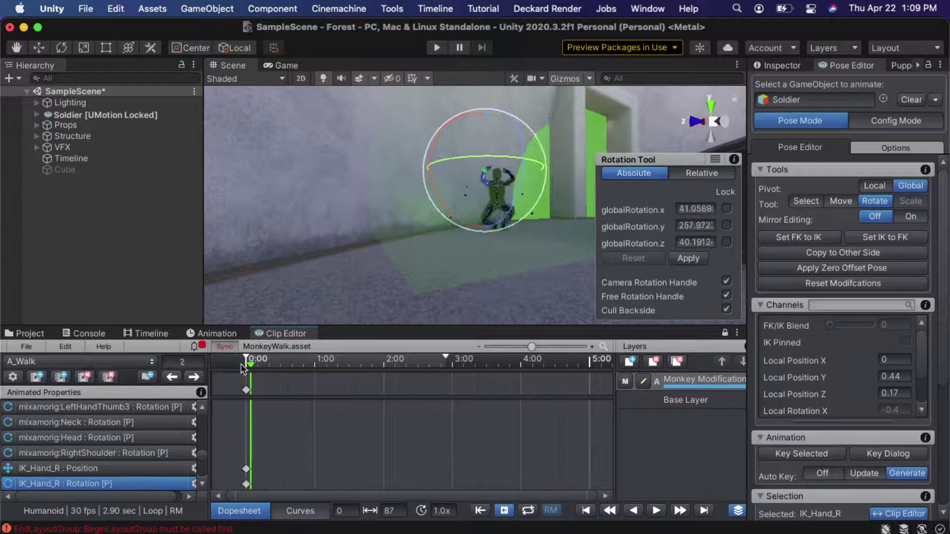
{"action": "mouse_move", "coordinate": [237, 369]}
{"action": "left_mouse_down"}
{"action": "mouse_move", "coordinate": [413, 364]}
{"action": "mouse_move", "coordinate": [235, 374]}
{"action": "left_mouse_up"}
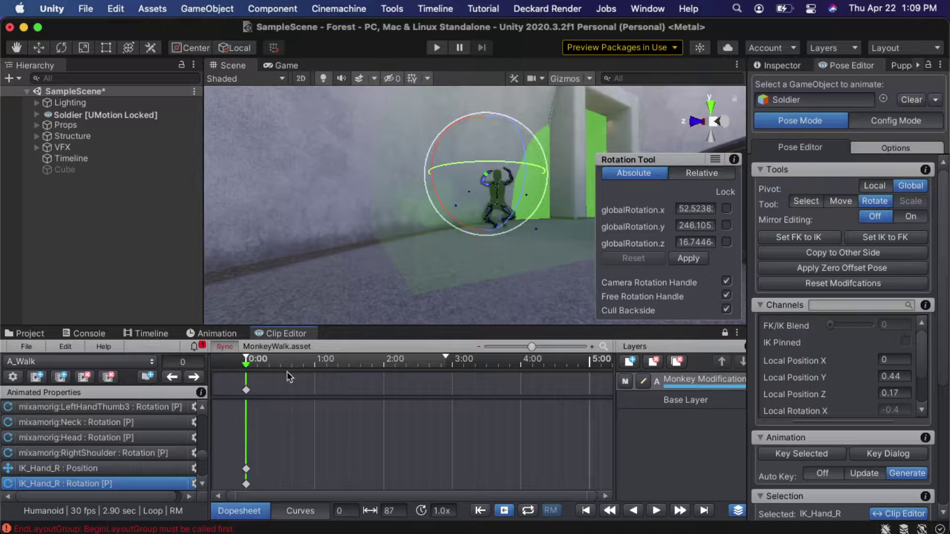
{"action": "key", "text": "space"}
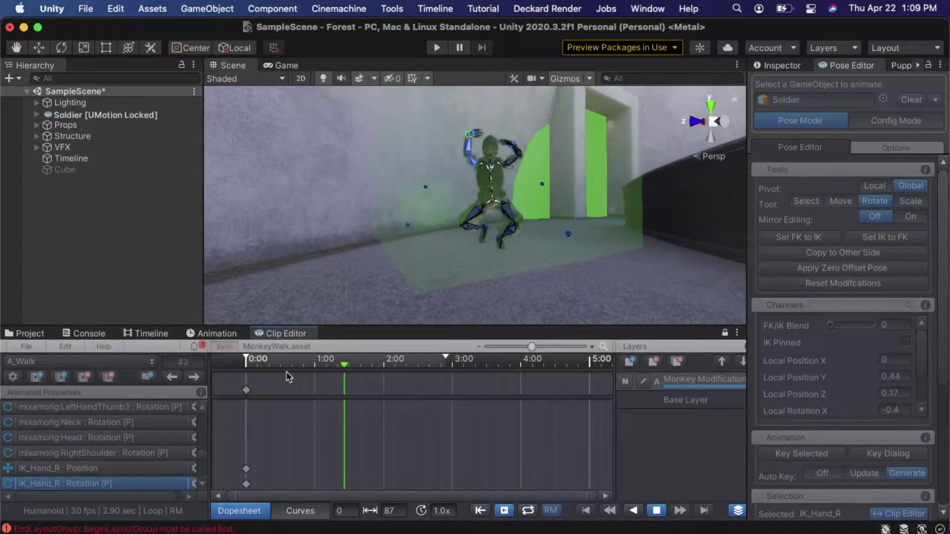
{"action": "key", "text": "space"}
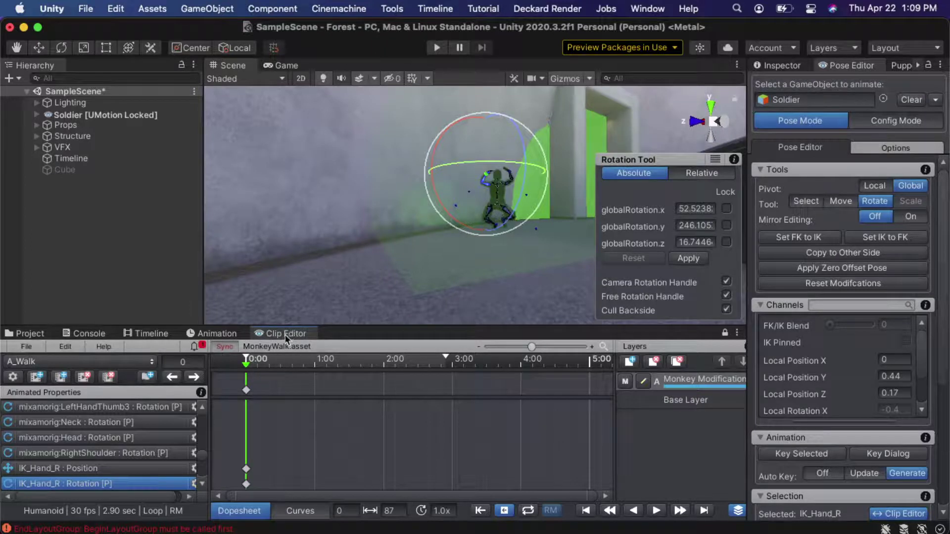
- Show the scene Timeline and scrub A_Walk to preview the soldier walking
{"action": "left_click", "coordinate": [141, 334]}
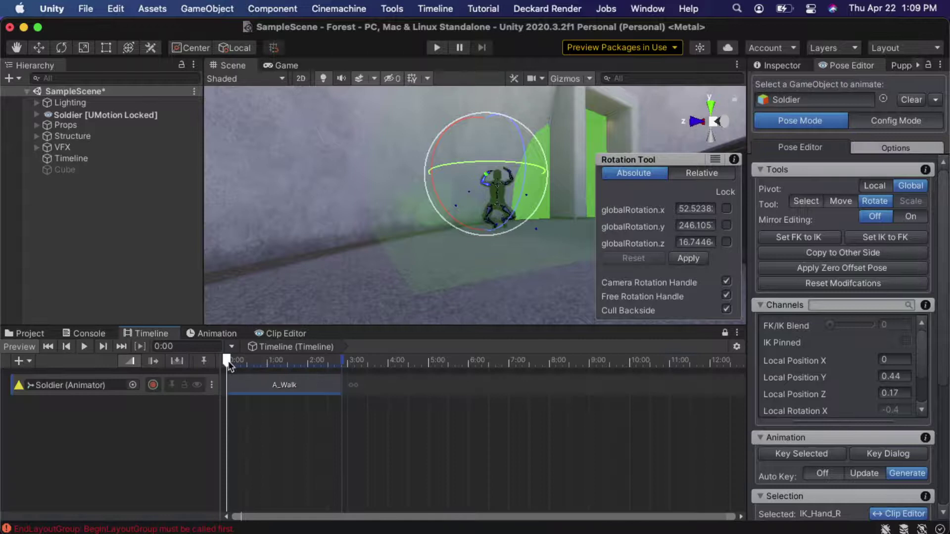
{"action": "left_click_drag", "start_coordinate": [228, 363], "coordinate": [281, 367]}
{"action": "key", "text": "shift+comma"}
{"action": "mouse_move", "coordinate": [19, 390]}
{"action": "left_click_drag", "start_coordinate": [253, 369], "coordinate": [213, 365]}
- Bring the soldier back into the Scene view and scrub the walk again, pausing around 1:25
{"action": "mouse_move", "coordinate": [494, 273]}
{"action": "left_mouse_down", "text": "alt"}
{"action": "mouse_move", "coordinate": [505, 270]}
{"action": "mouse_move", "coordinate": [391, 258]}
{"action": "mouse_move", "coordinate": [512, 269]}
{"action": "left_mouse_up", "text": "alt"}
{"action": "scroll", "coordinate": [314, 240], "scroll_direction": "down", "scroll_amount": 5}
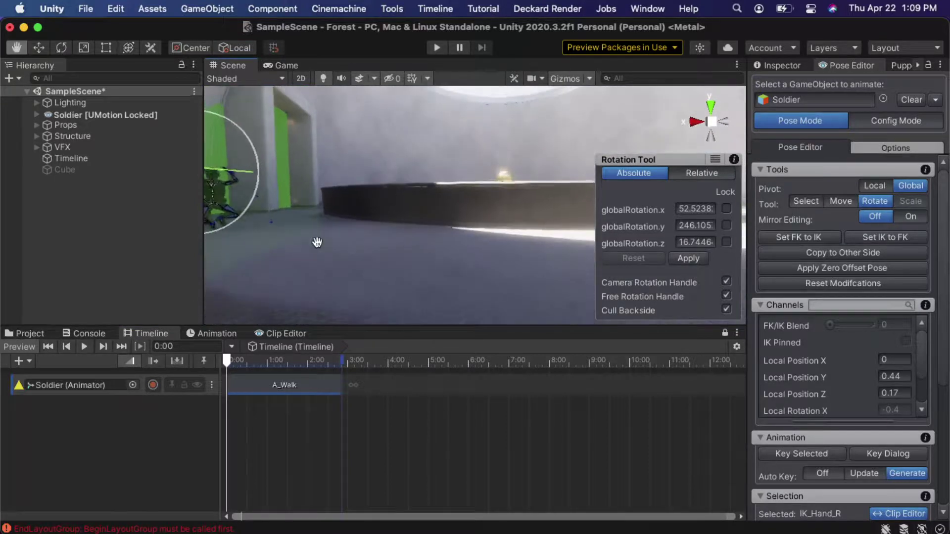
{"action": "left_click_drag", "start_coordinate": [339, 238], "coordinate": [514, 254], "text": "alt"}
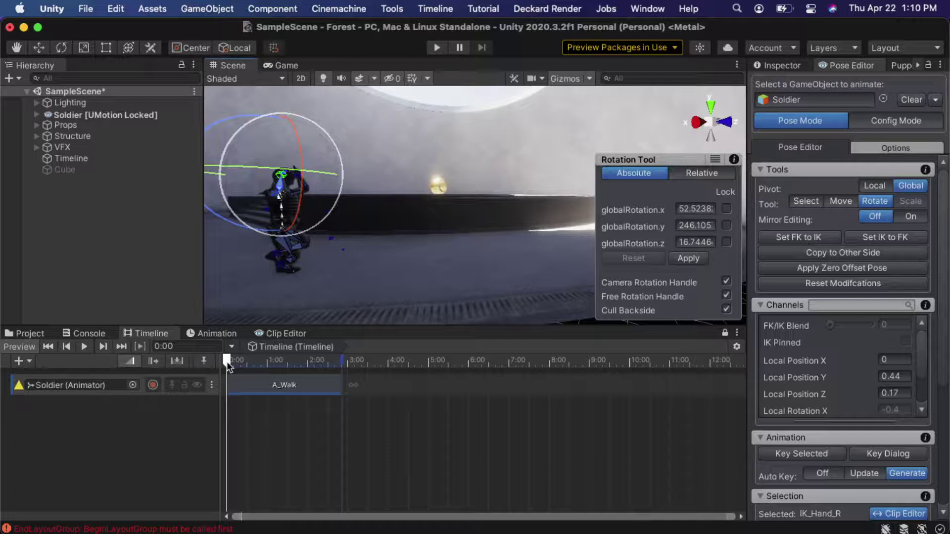
{"action": "left_click_drag", "start_coordinate": [228, 366], "coordinate": [281, 360]}
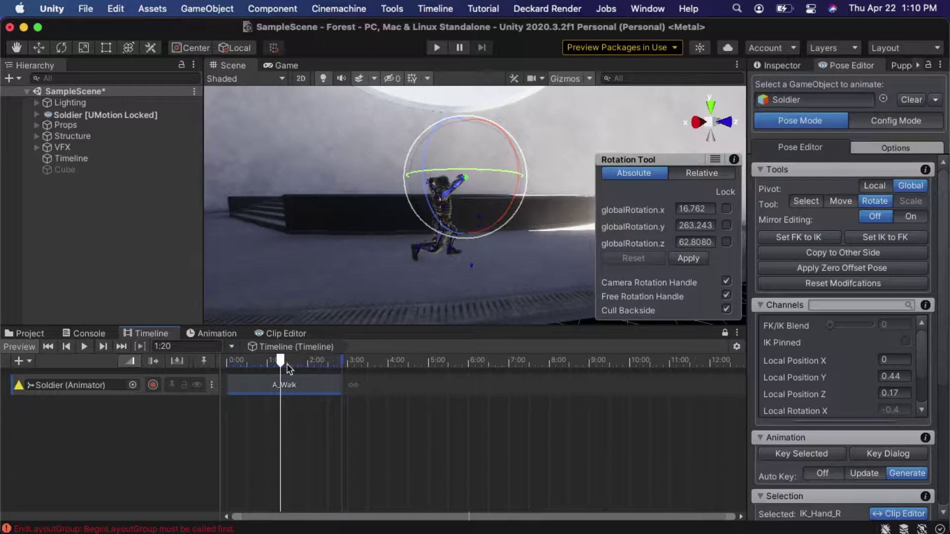
{"action": "mouse_move", "coordinate": [280, 361]}
{"action": "left_mouse_down"}
{"action": "mouse_move", "coordinate": [226, 365]}
{"action": "mouse_move", "coordinate": [285, 361]}
{"action": "left_mouse_up"}
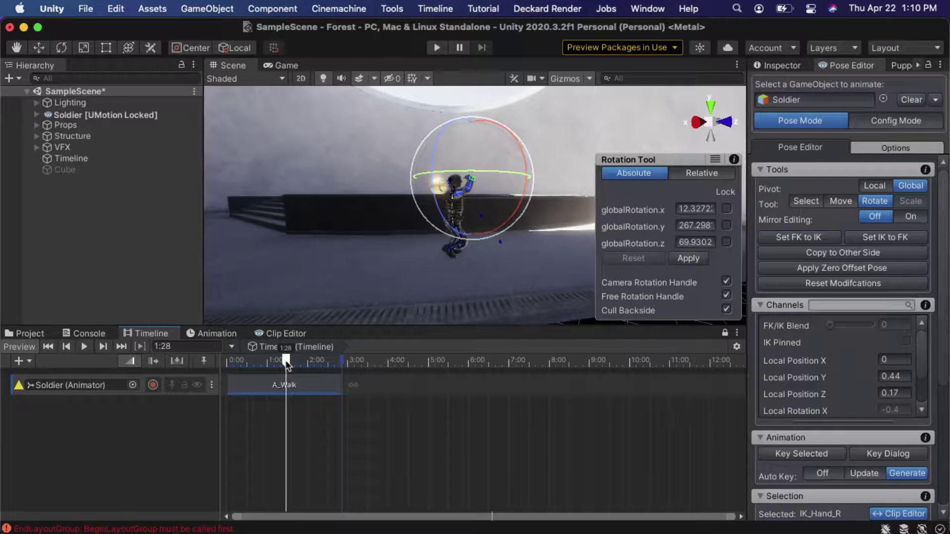
{"action": "left_click_drag", "start_coordinate": [287, 365], "coordinate": [287, 370]}
{"action": "left_click", "coordinate": [281, 335]}
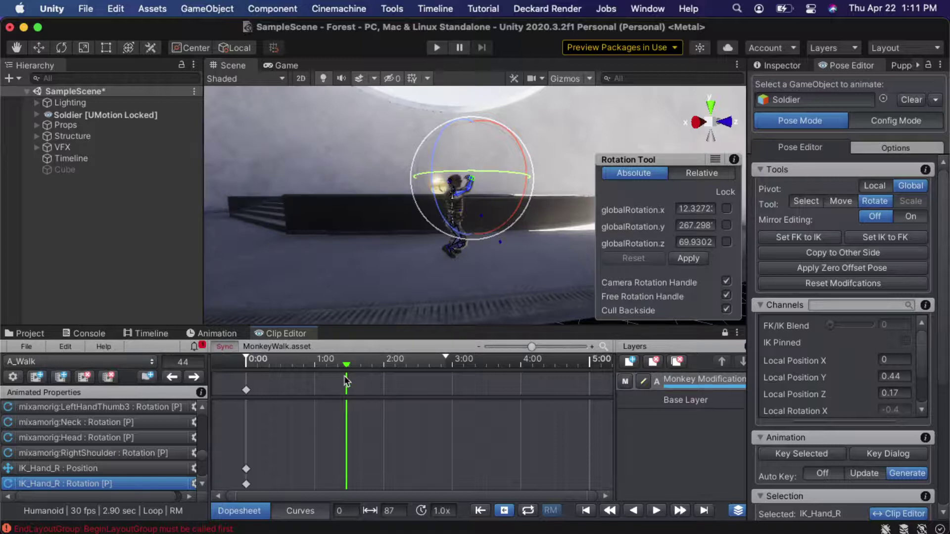
- Zoom the dopesheet, set the playhead to frame 40, and frame the soldier in the Scene view
{"action": "scroll", "coordinate": [348, 380], "scroll_direction": "up", "scroll_amount": 5}
{"action": "scroll", "coordinate": [349, 377], "scroll_direction": "up", "scroll_amount": 3}
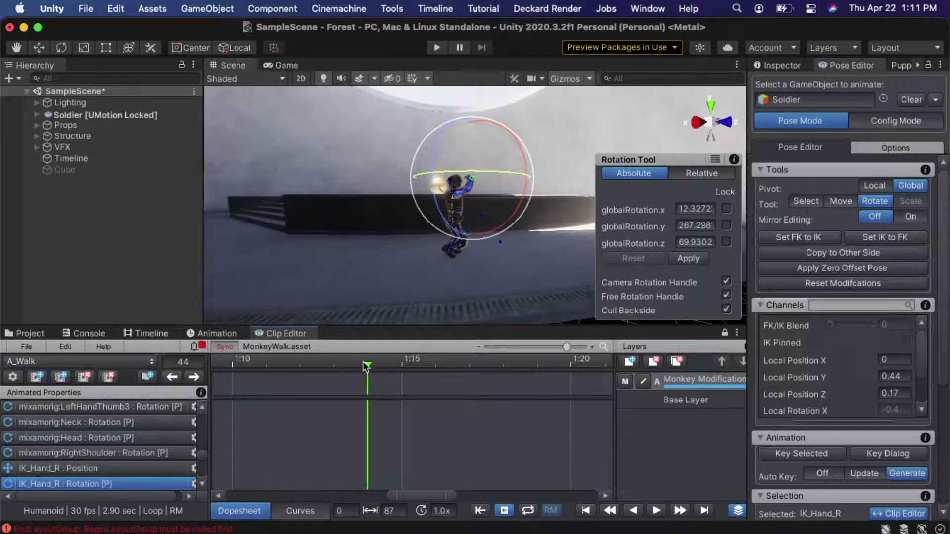
{"action": "scroll", "coordinate": [366, 366], "scroll_direction": "down", "scroll_amount": 3}
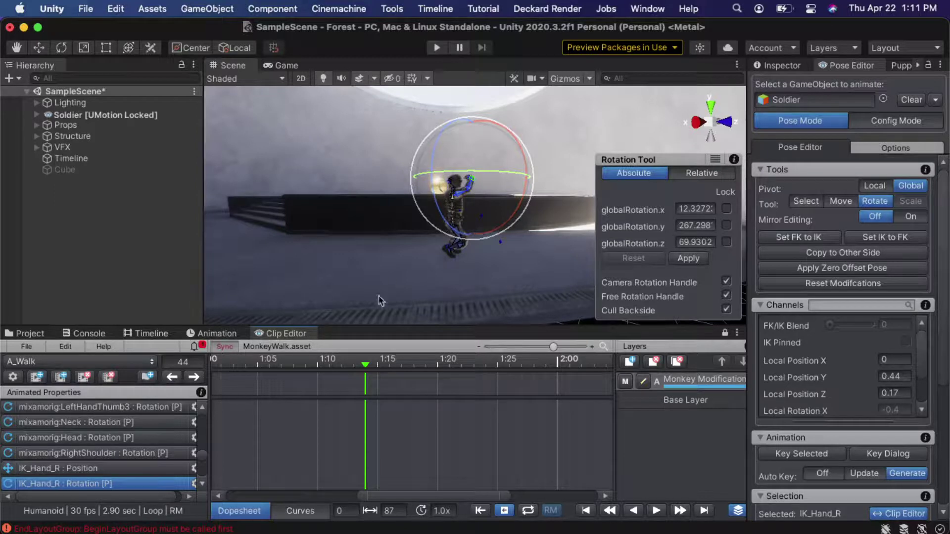
{"action": "left_click", "coordinate": [316, 364]}
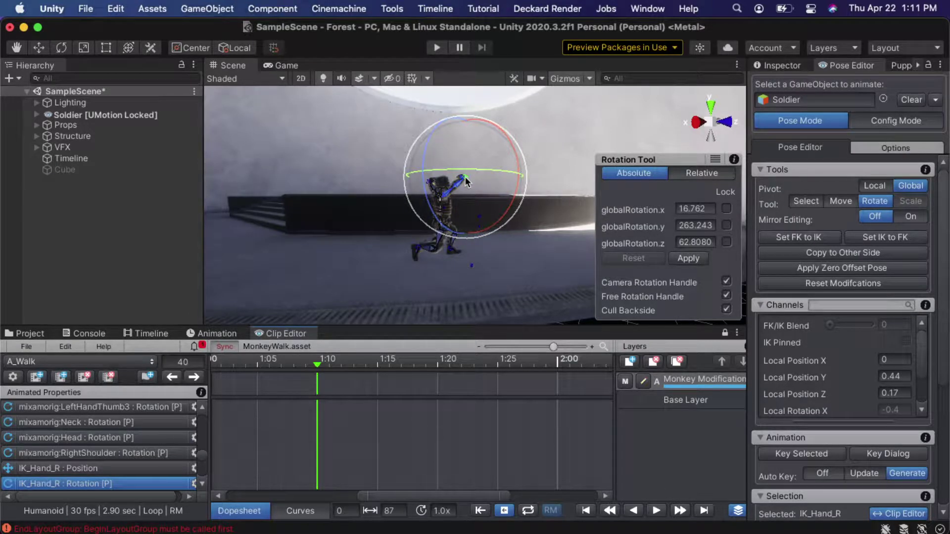
{"action": "scroll", "coordinate": [501, 240], "scroll_direction": "up", "scroll_amount": 8}
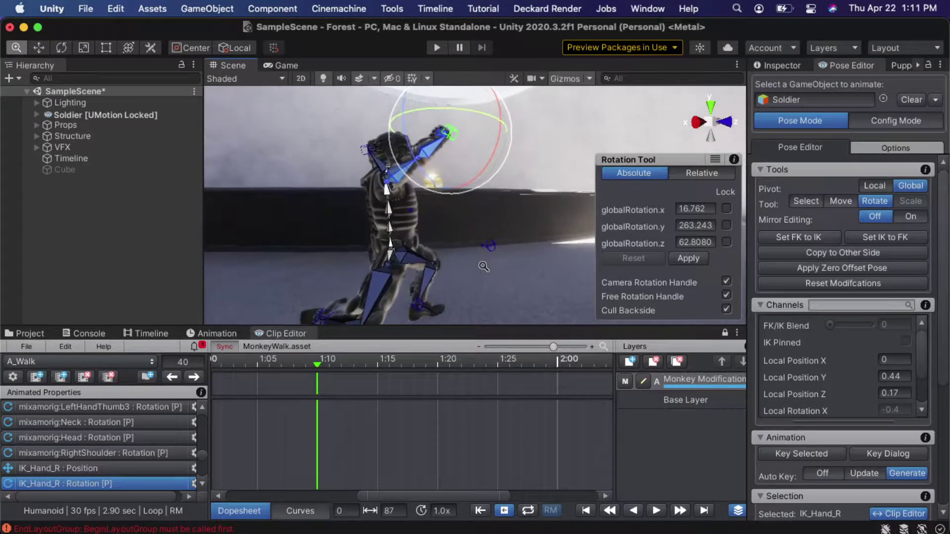
{"action": "scroll", "coordinate": [500, 240], "scroll_direction": "up", "scroll_amount": 3}
{"action": "middle_click_drag", "start_coordinate": [382, 247], "coordinate": [430, 229]}
{"action": "right_click_drag", "start_coordinate": [430, 228], "coordinate": [343, 225]}
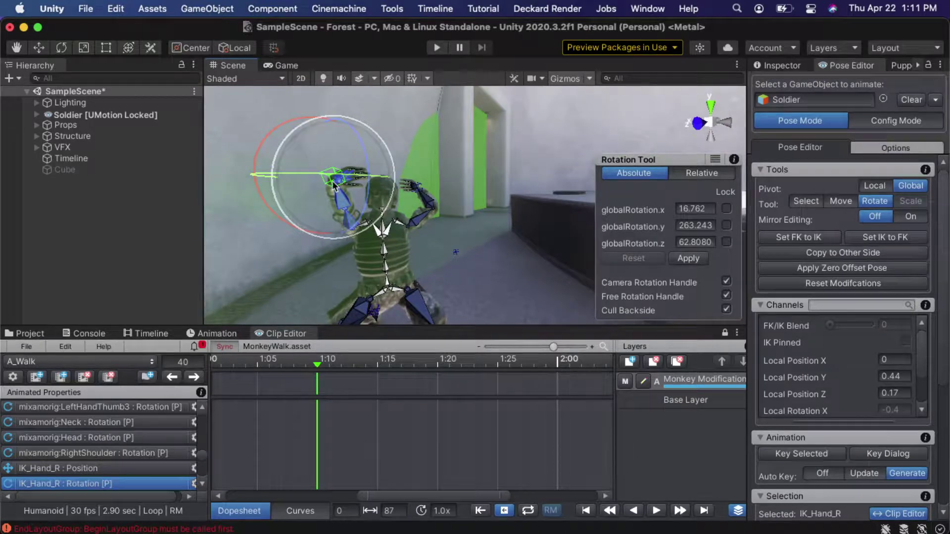
- Pick the Move tool and advance the playhead to frame 45, undoing a stray hand nudge
{"action": "key", "text": "w"}
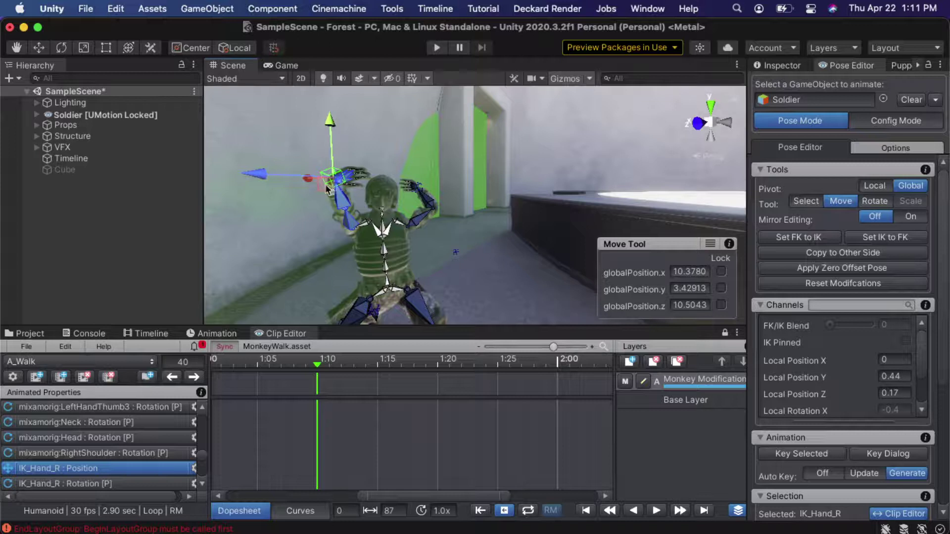
{"action": "left_click_drag", "start_coordinate": [330, 186], "coordinate": [330, 185]}
{"action": "key", "text": "super+z"}
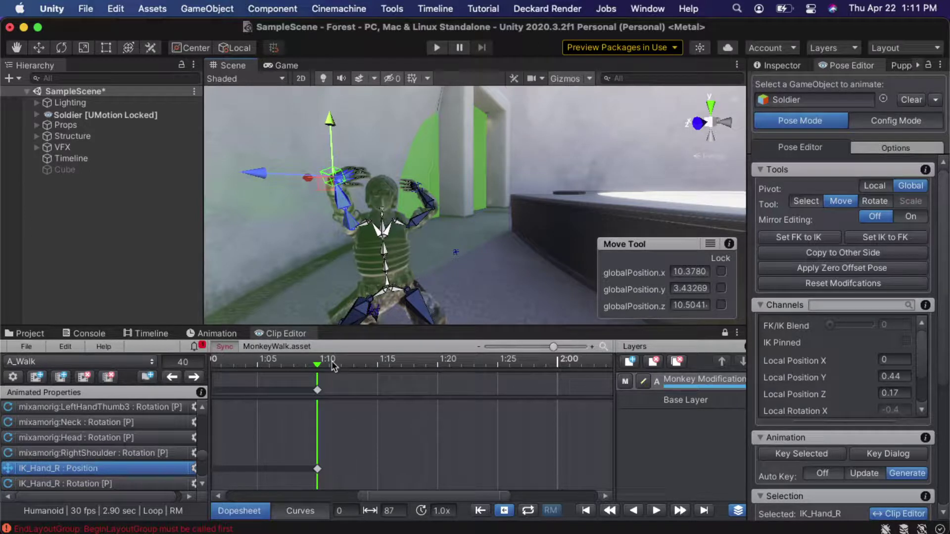
{"action": "left_click", "coordinate": [367, 367]}
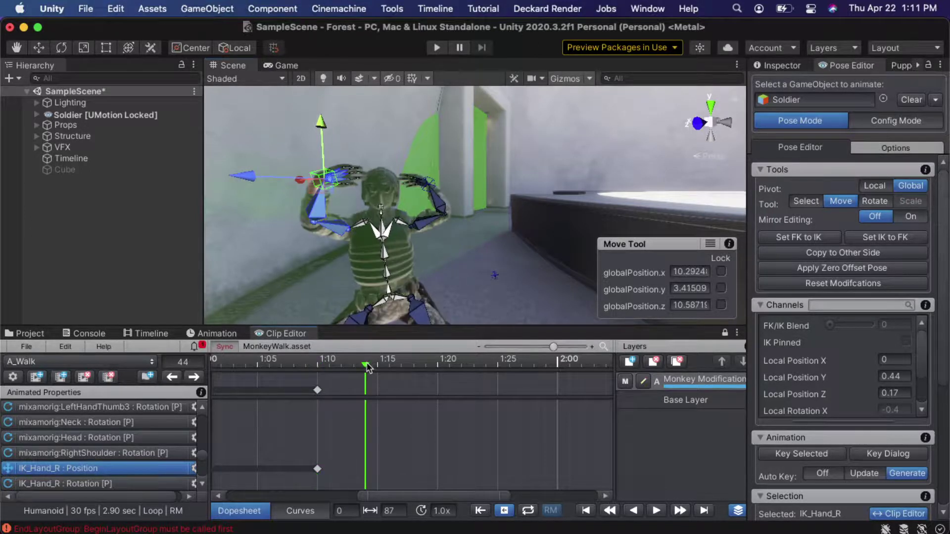
{"action": "left_click_drag", "start_coordinate": [367, 366], "coordinate": [378, 369]}
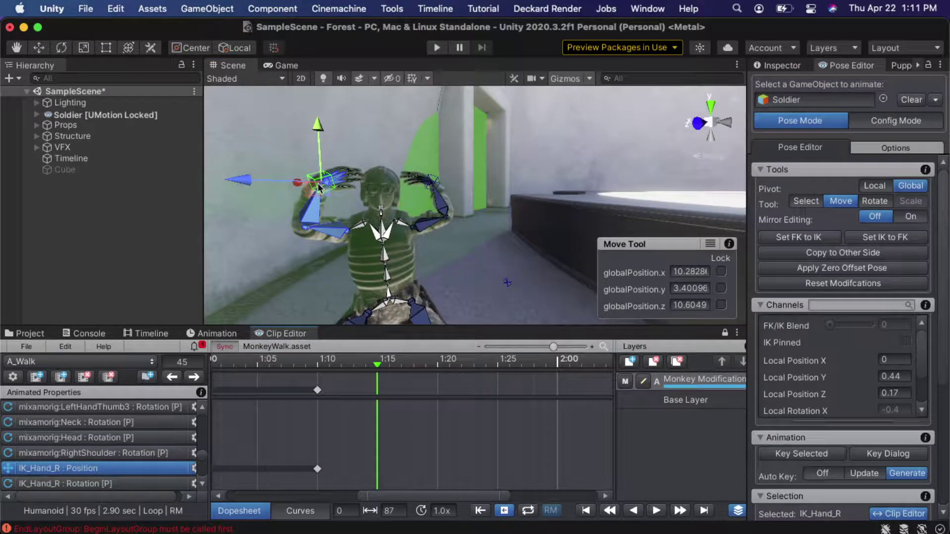
- Key IK_Hand_R at frame 45 lowered from head to waist and pushed out to the side
{"action": "left_click_drag", "start_coordinate": [309, 190], "coordinate": [552, 242]}
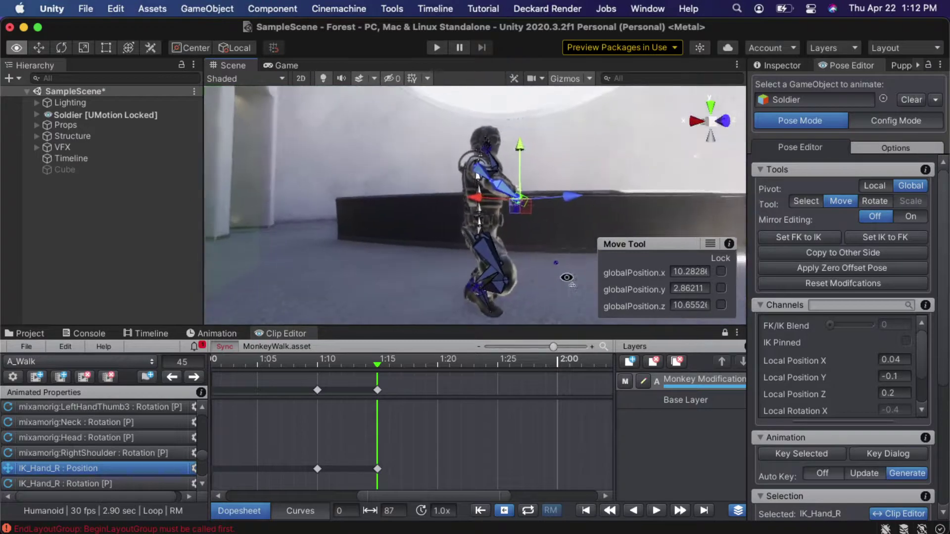
{"action": "left_click_drag", "start_coordinate": [521, 213], "coordinate": [490, 227]}
{"action": "left_click", "coordinate": [489, 227]}
{"action": "left_click", "coordinate": [488, 226]}
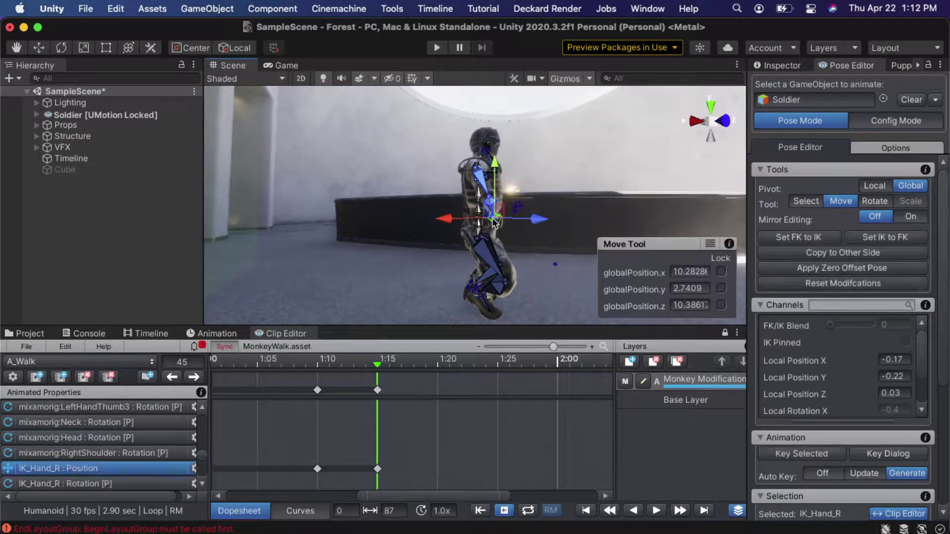
{"action": "left_click_drag", "start_coordinate": [473, 224], "coordinate": [252, 250]}
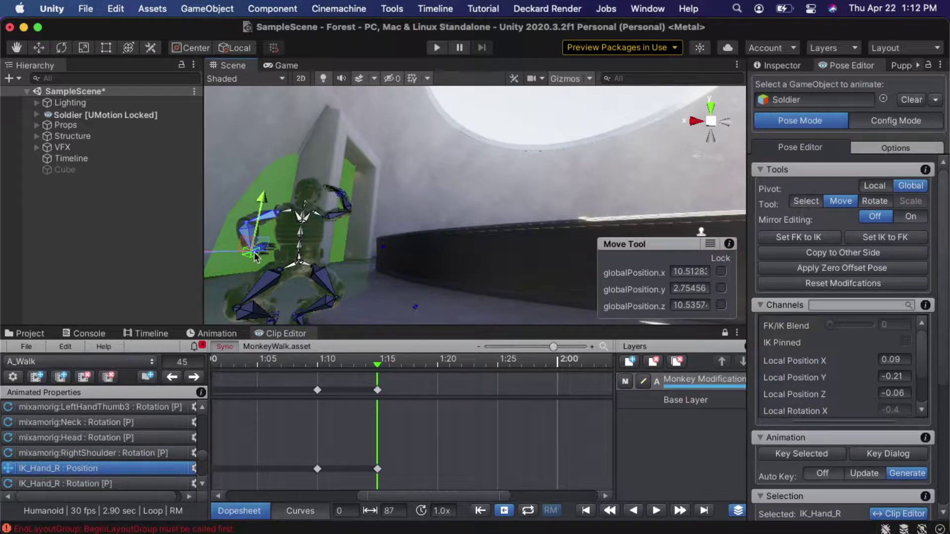
{"action": "right_click_drag", "start_coordinate": [255, 255], "coordinate": [261, 269], "text": "alt"}
{"action": "left_click_drag", "start_coordinate": [261, 270], "coordinate": [295, 267], "text": "alt"}
{"action": "left_click_drag", "start_coordinate": [370, 259], "coordinate": [334, 298], "text": "alt"}
{"action": "left_click_drag", "start_coordinate": [383, 299], "coordinate": [314, 296], "text": "alt"}
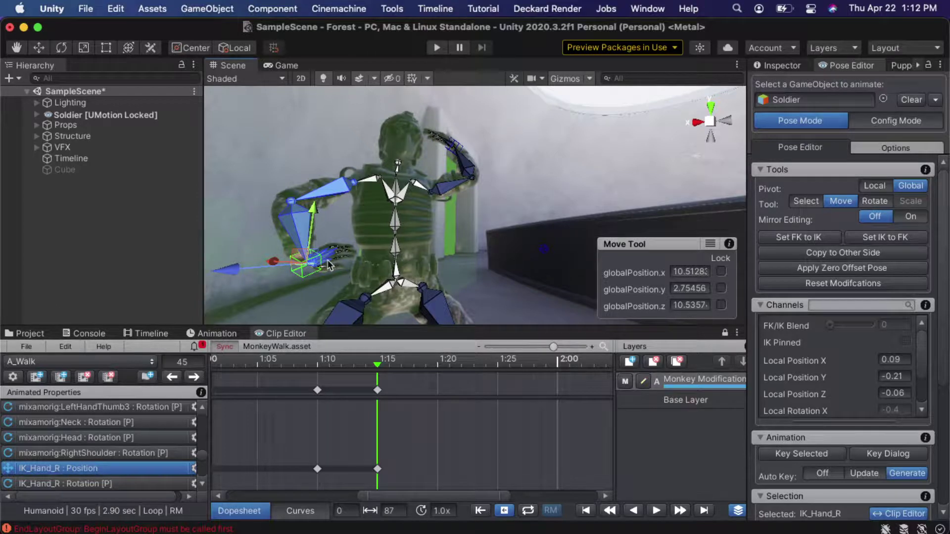
{"action": "key", "text": "e"}
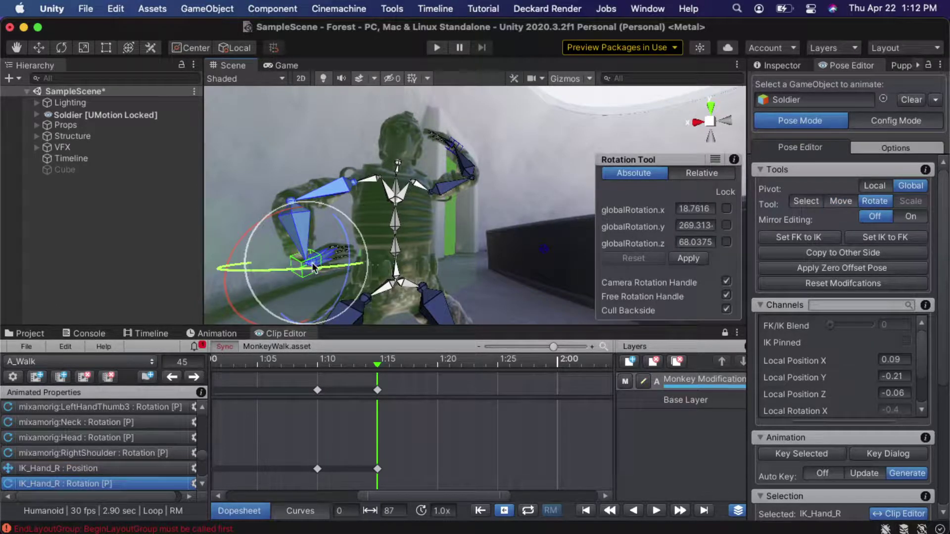
- Rotate IK_Hand_R at frame 45, undoing the unwanted trial twists
{"action": "left_click_drag", "start_coordinate": [226, 297], "coordinate": [220, 194]}
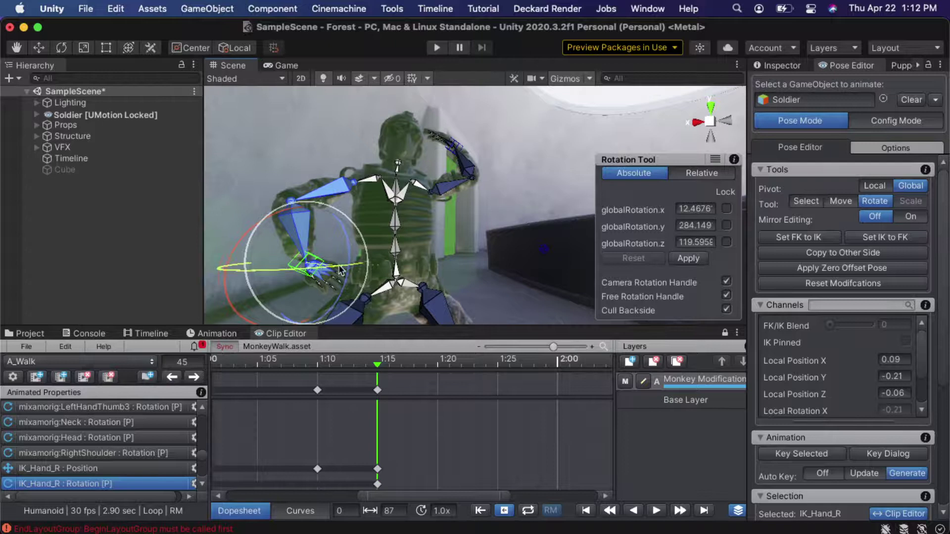
{"action": "left_click_drag", "start_coordinate": [341, 270], "coordinate": [257, 284]}
{"action": "key", "text": "super+z"}
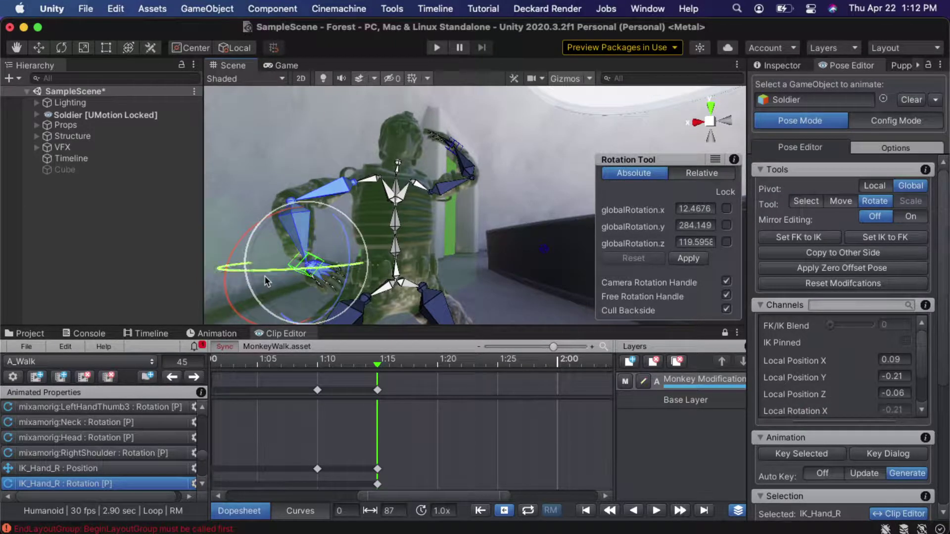
{"action": "left_click_drag", "start_coordinate": [254, 270], "coordinate": [168, 293]}
{"action": "key", "text": "super+z"}
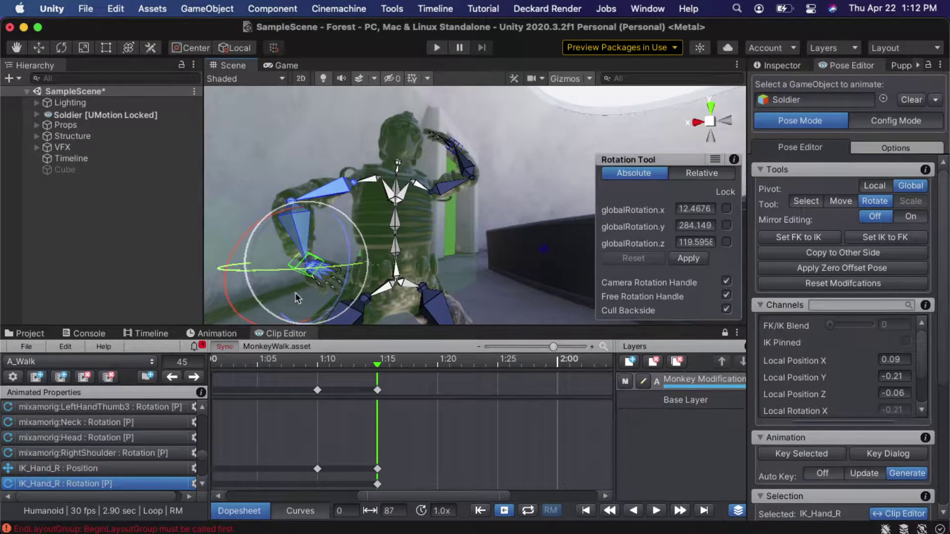
- At frame 44, try and undo a hand rotation, then box-select the hand keys from 1:10 to 1:15
{"action": "left_click_drag", "start_coordinate": [307, 366], "coordinate": [366, 358]}
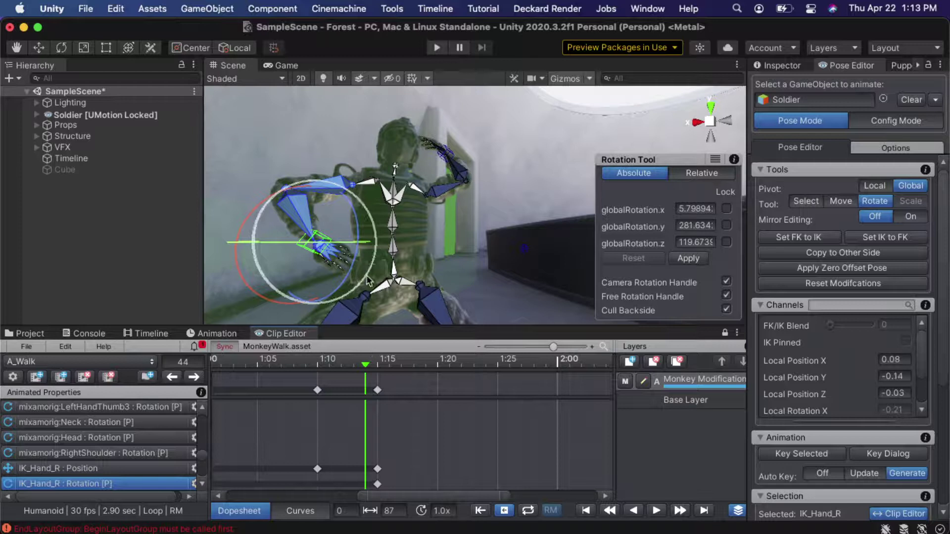
{"action": "left_click_drag", "start_coordinate": [367, 257], "coordinate": [299, 248], "text": "alt"}
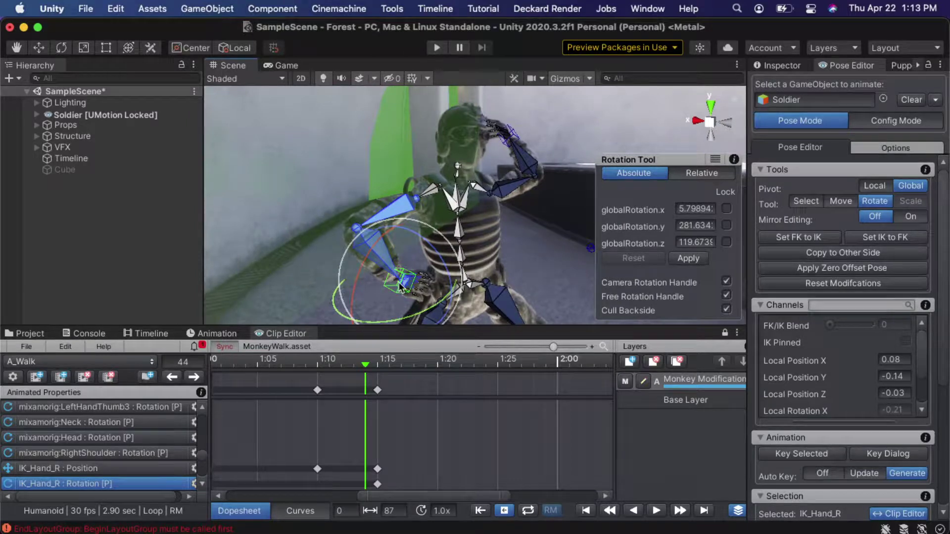
{"action": "mouse_move", "coordinate": [429, 315]}
{"action": "left_mouse_down"}
{"action": "mouse_move", "coordinate": [381, 330]}
{"action": "mouse_move", "coordinate": [415, 313]}
{"action": "left_mouse_up"}
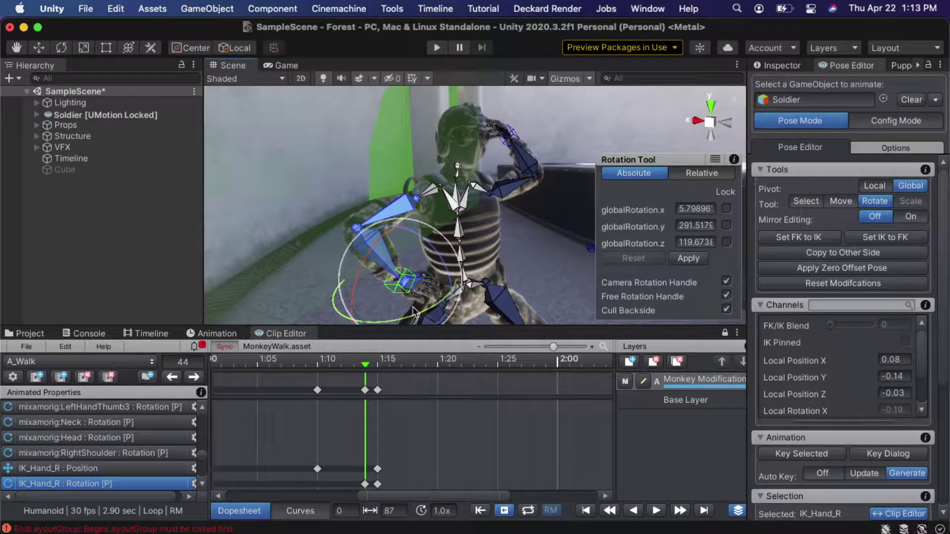
{"action": "key", "text": "super+z"}
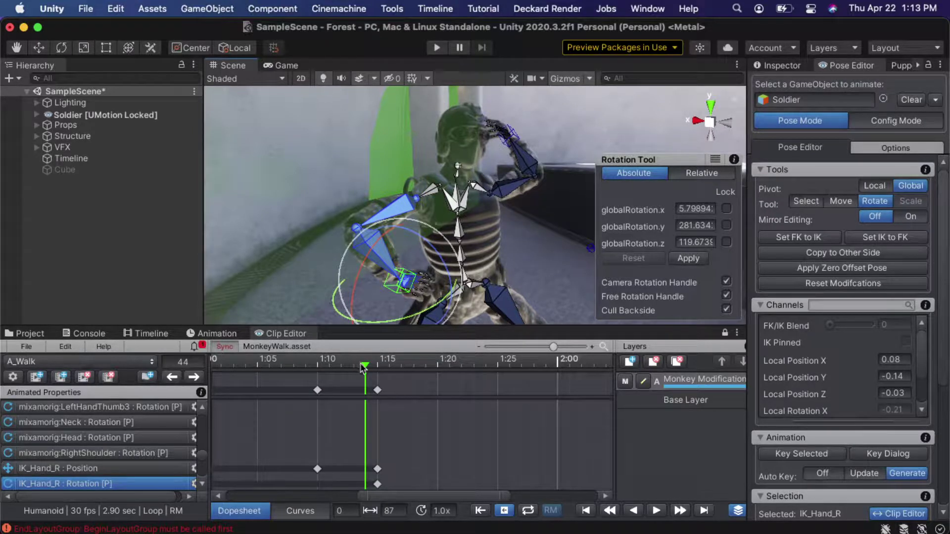
{"action": "left_click_drag", "start_coordinate": [393, 383], "coordinate": [303, 400]}
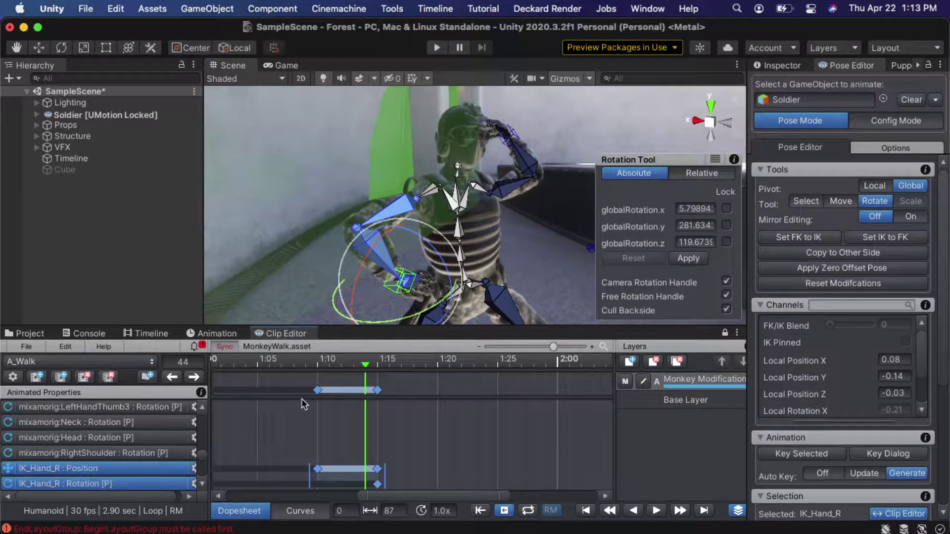
- Delete the selected hand keys and re-key IK_Hand_R's raised position at frame 40
{"action": "key", "text": "Delete"}
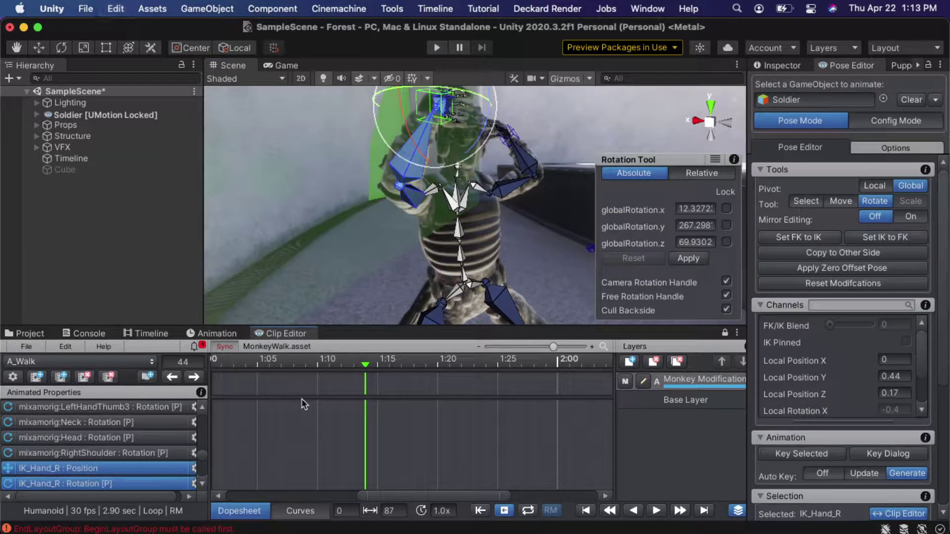
{"action": "left_click", "coordinate": [317, 364]}
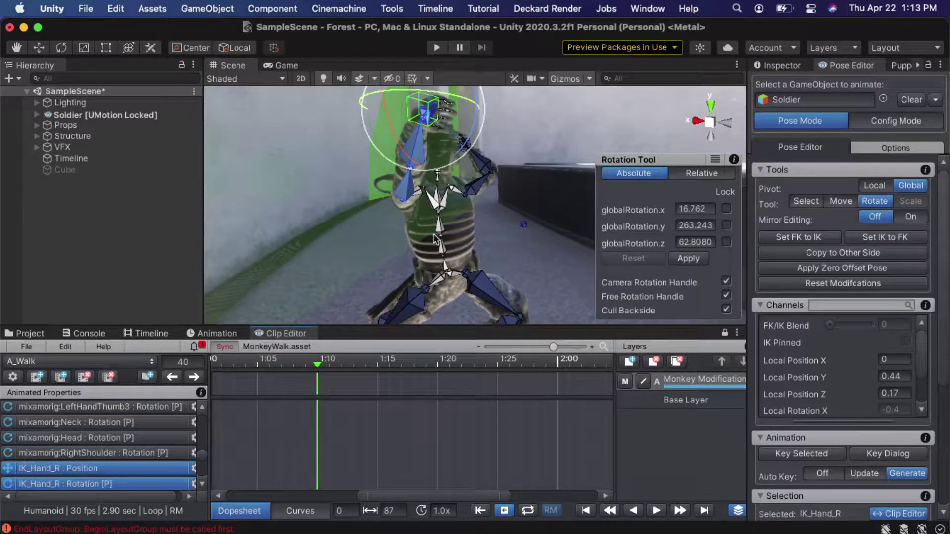
{"action": "middle_click_drag", "start_coordinate": [426, 203], "coordinate": [434, 239]}
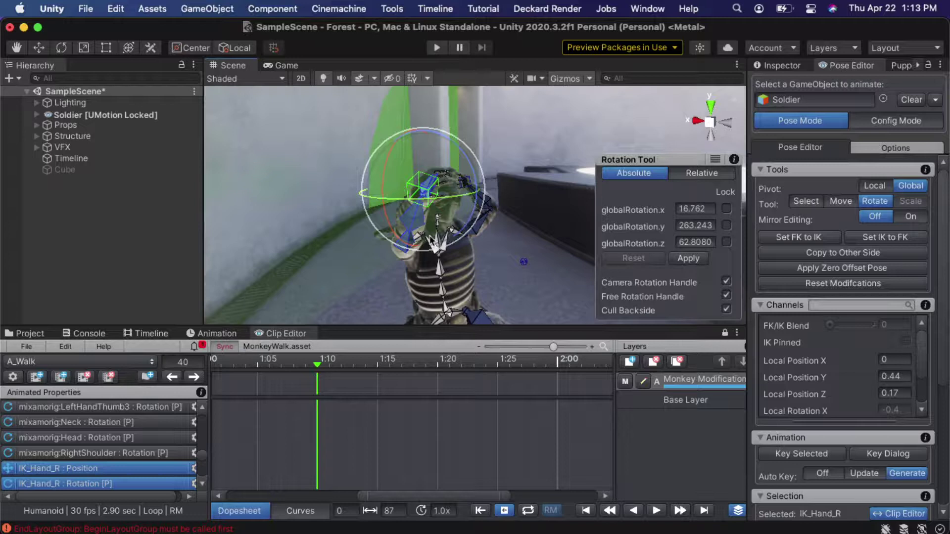
{"action": "key", "text": "w"}
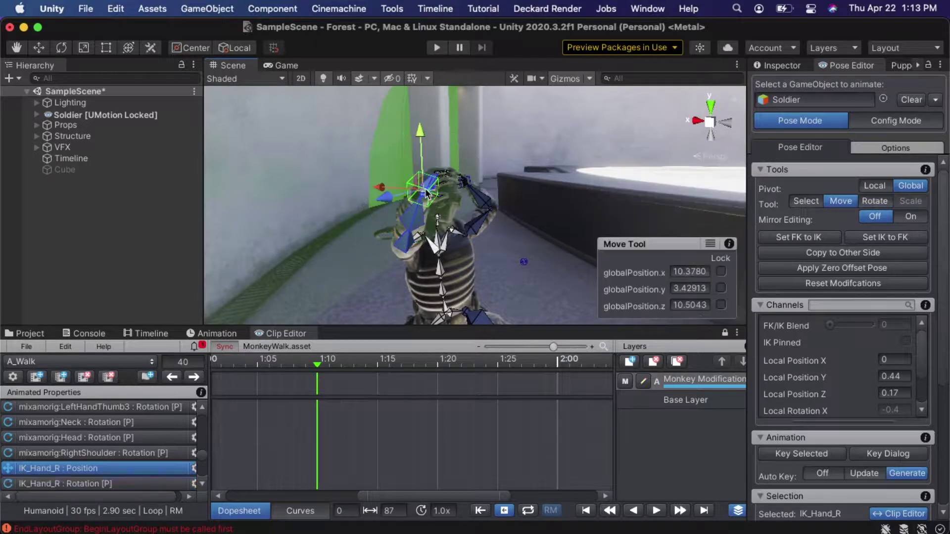
{"action": "left_click_drag", "start_coordinate": [425, 194], "coordinate": [419, 197]}
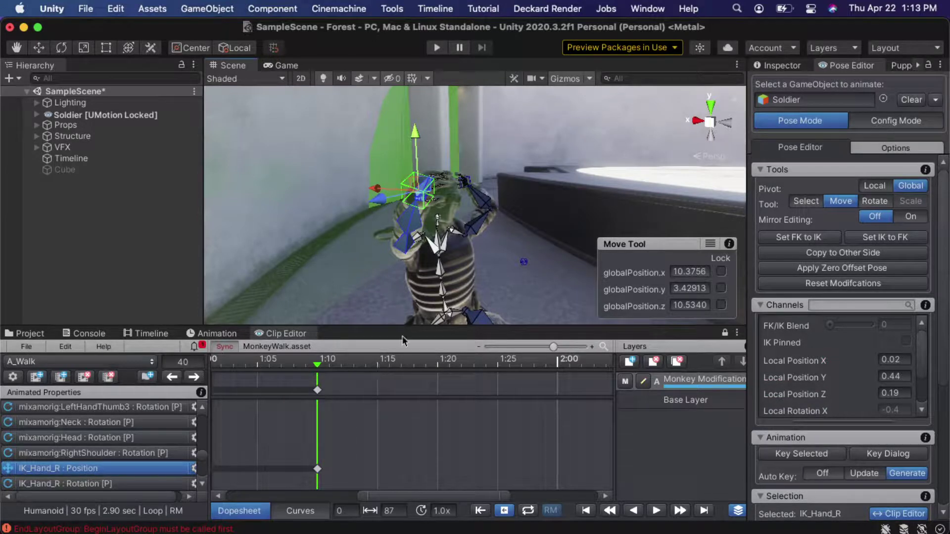
{"action": "left_click_drag", "start_coordinate": [494, 262], "coordinate": [514, 303], "text": "alt"}
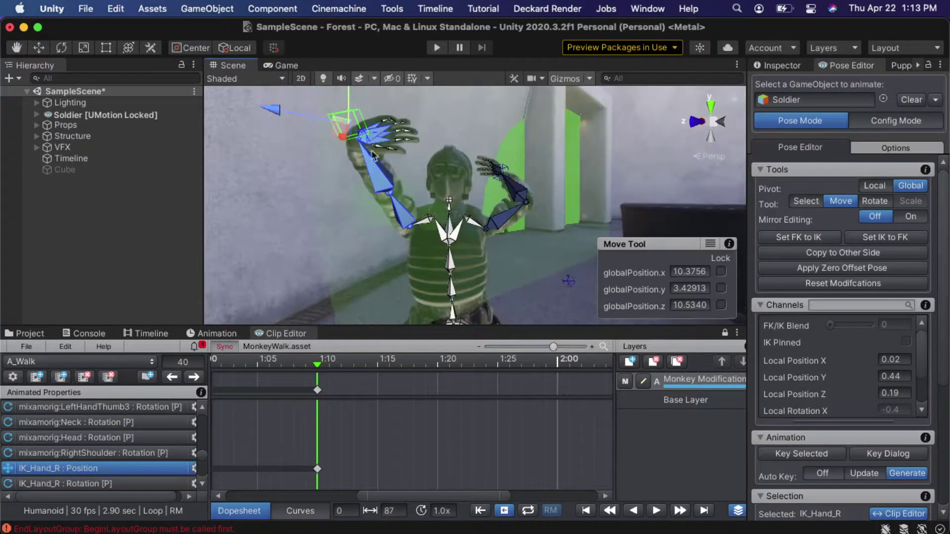
{"action": "left_click_drag", "start_coordinate": [339, 133], "coordinate": [364, 151]}
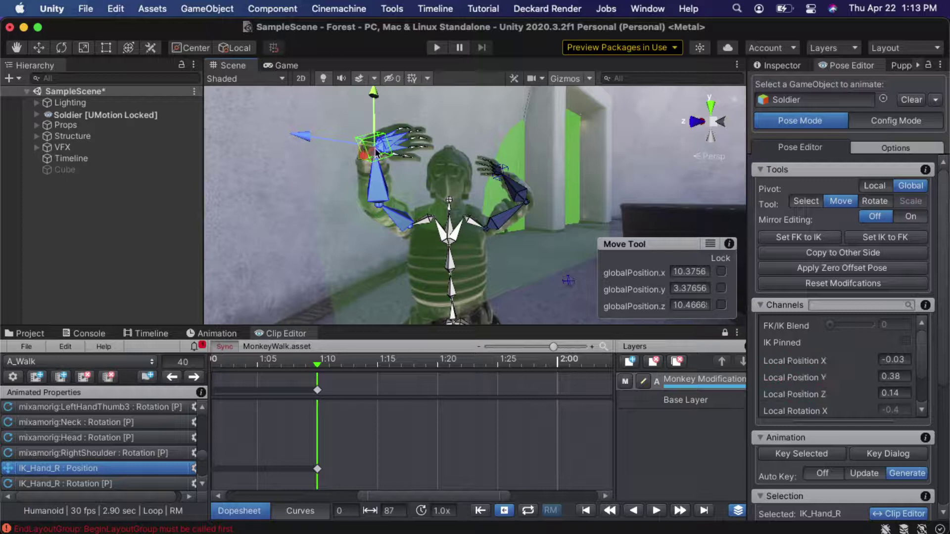
- Rotate the raised right hand upright at frame 40, keying its rotation
{"action": "key", "text": "e"}
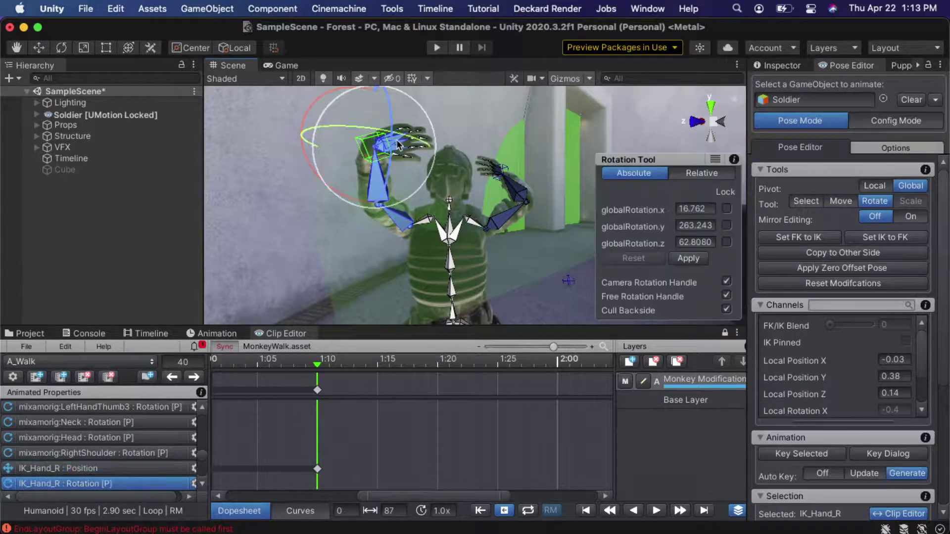
{"action": "left_click_drag", "start_coordinate": [304, 114], "coordinate": [317, 222]}
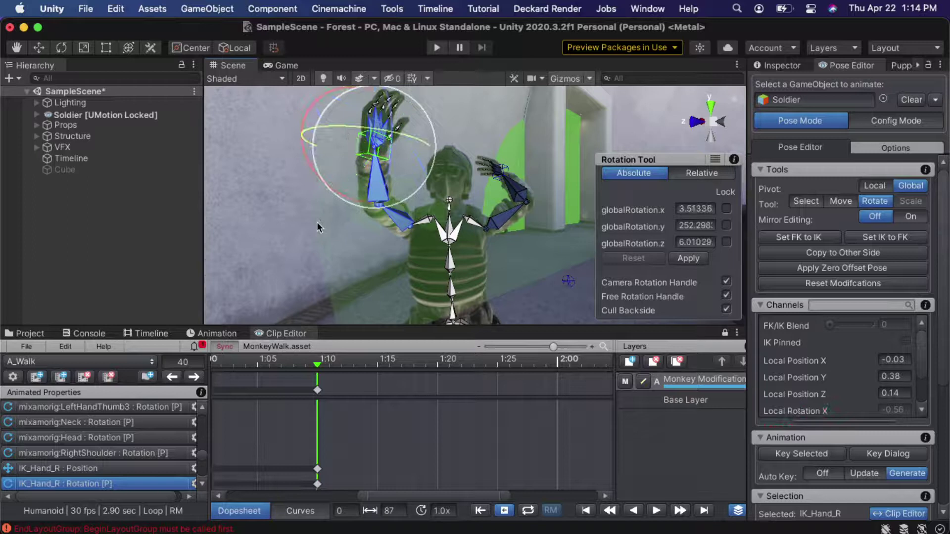
{"action": "left_click", "coordinate": [376, 365]}
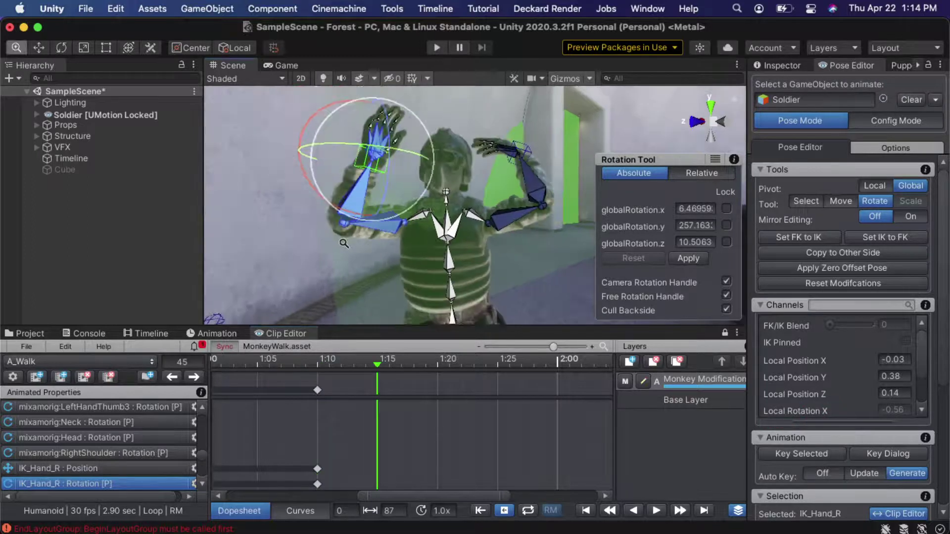
- At frame 45, move IK_Hand_R down beside the body, turn it, and frame it
{"action": "scroll", "coordinate": [344, 243], "scroll_direction": "down", "scroll_amount": 5}
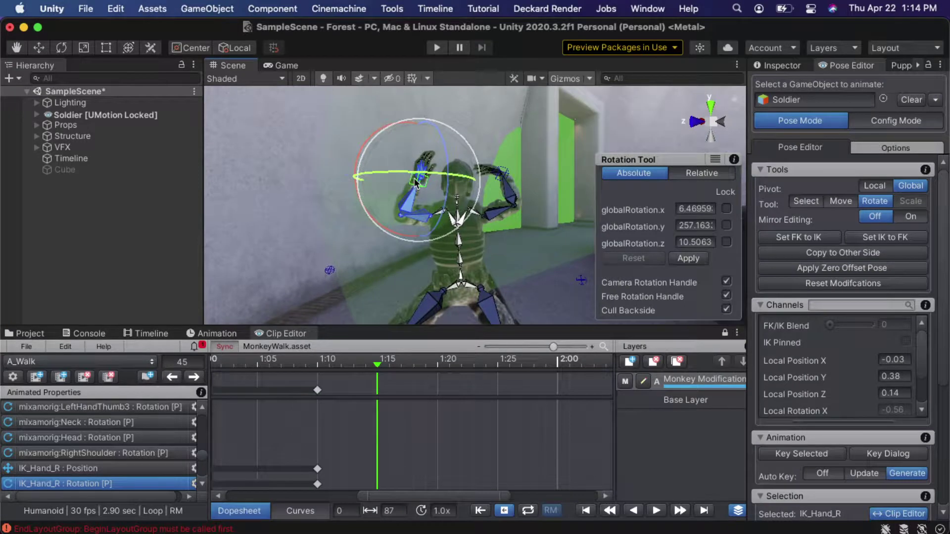
{"action": "key", "text": "w"}
{"action": "left_click_drag", "start_coordinate": [410, 205], "coordinate": [395, 271]}
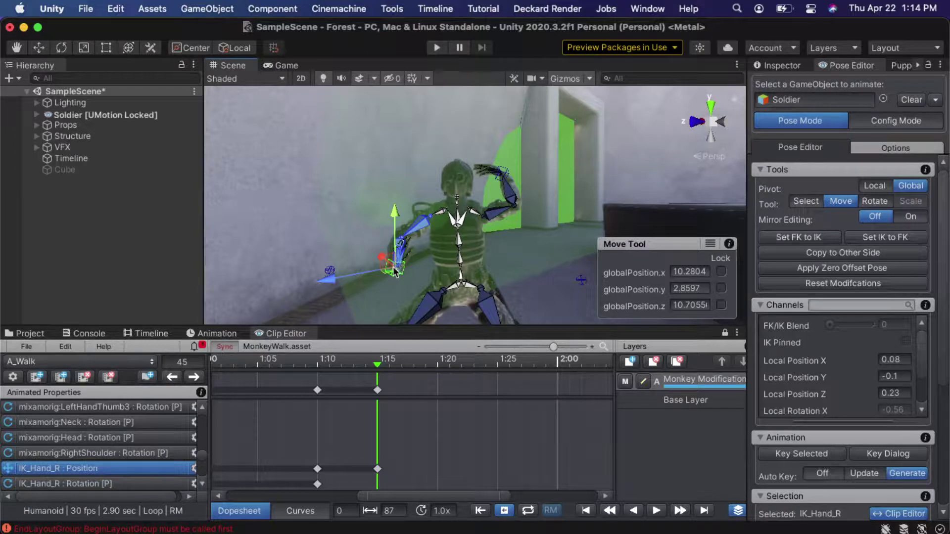
{"action": "key", "text": "e"}
{"action": "left_click_drag", "start_coordinate": [400, 262], "coordinate": [298, 292]}
{"action": "key", "text": "f"}
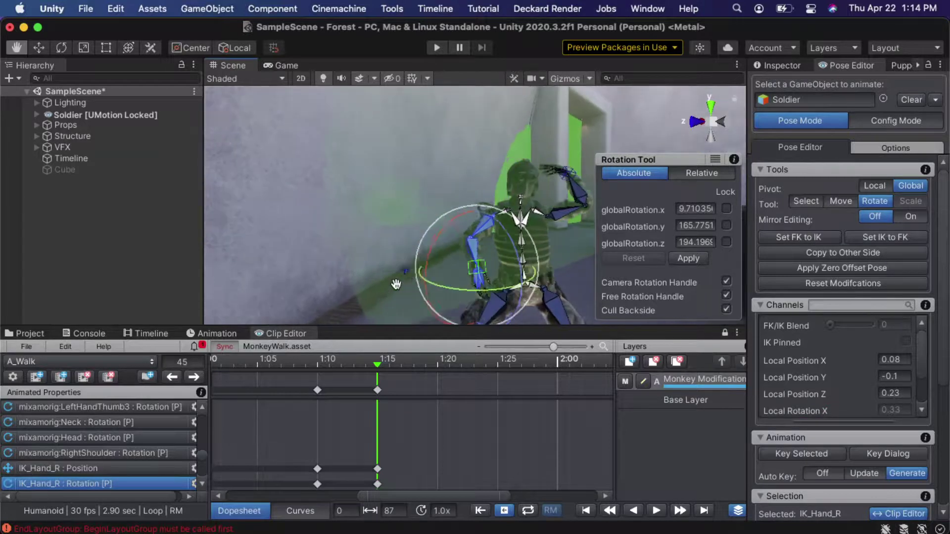
- Scrub the frames around the new hand keys, stepping forward to frame 47
{"action": "right_click", "coordinate": [406, 414]}
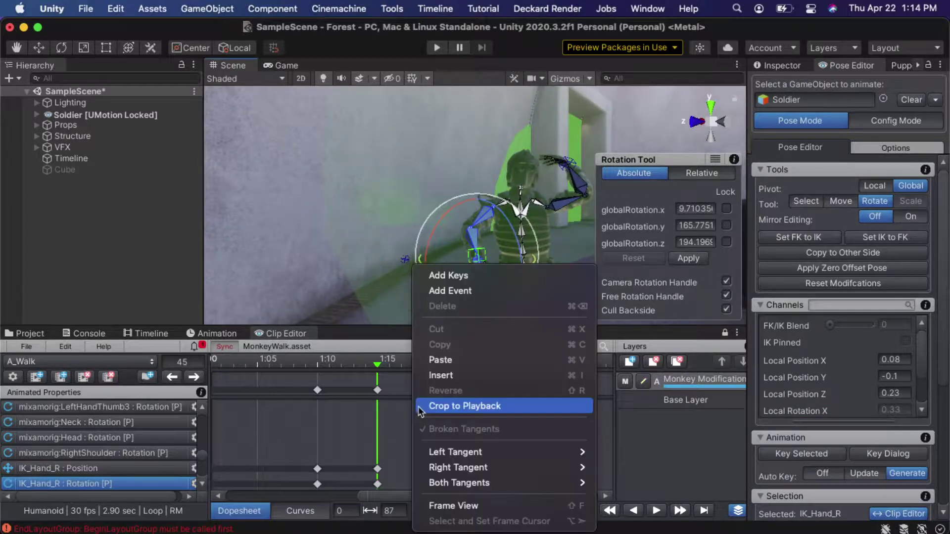
{"action": "left_click", "coordinate": [399, 431]}
{"action": "right_click", "coordinate": [399, 432]}
{"action": "left_click", "coordinate": [399, 432]}
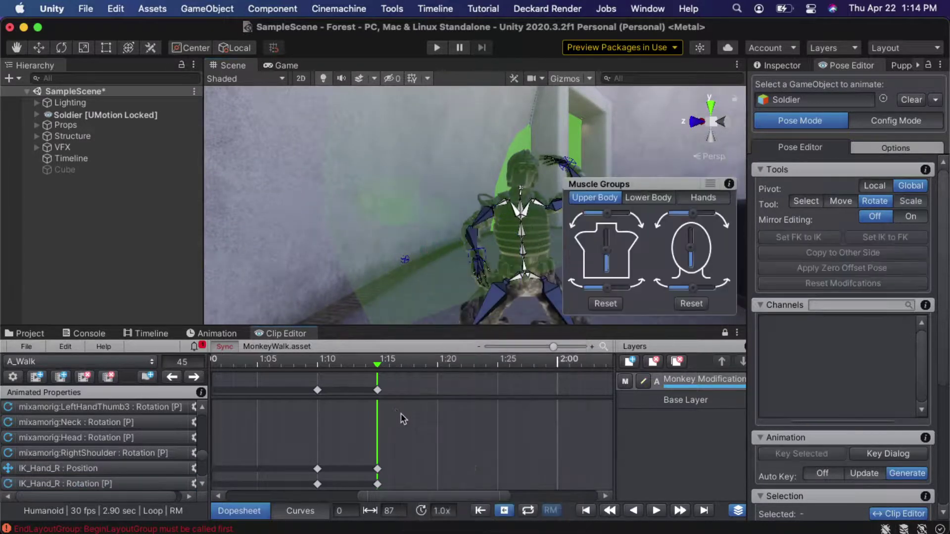
{"action": "scroll", "coordinate": [400, 432], "scroll_direction": "down", "scroll_amount": 5}
{"action": "left_click_drag", "start_coordinate": [345, 365], "coordinate": [373, 368]}
{"action": "key", "text": "period"}
{"action": "key", "text": "period"}
{"action": "key", "text": "period"}
{"action": "key", "text": "period"}
{"action": "key", "text": "period"}
{"action": "key", "text": "period"}
{"action": "key", "text": "period"}
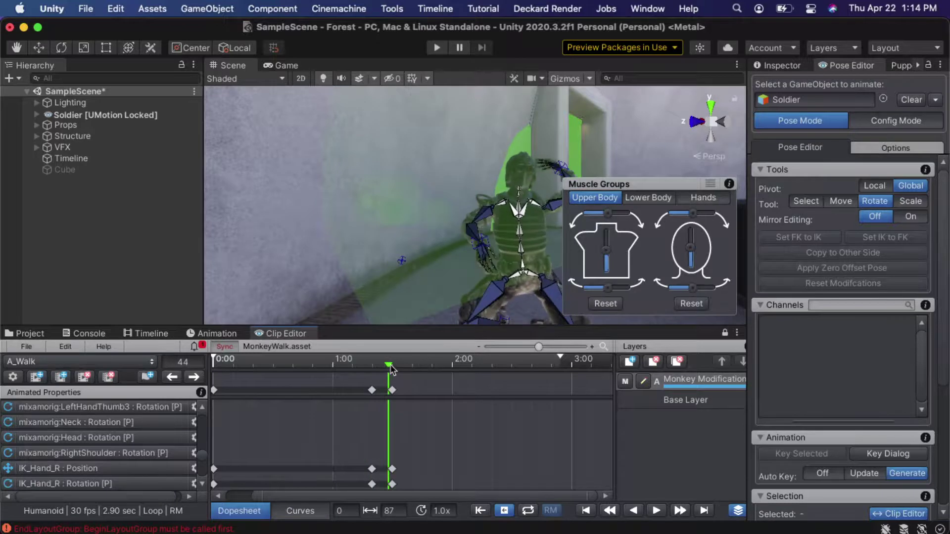
{"action": "left_click", "coordinate": [150, 333]}
{"action": "right_click_drag", "start_coordinate": [357, 286], "coordinate": [459, 269]}
{"action": "middle_click_drag", "start_coordinate": [460, 269], "coordinate": [378, 265]}
{"action": "right_click_drag", "start_coordinate": [382, 271], "coordinate": [450, 276], "text": "alt"}
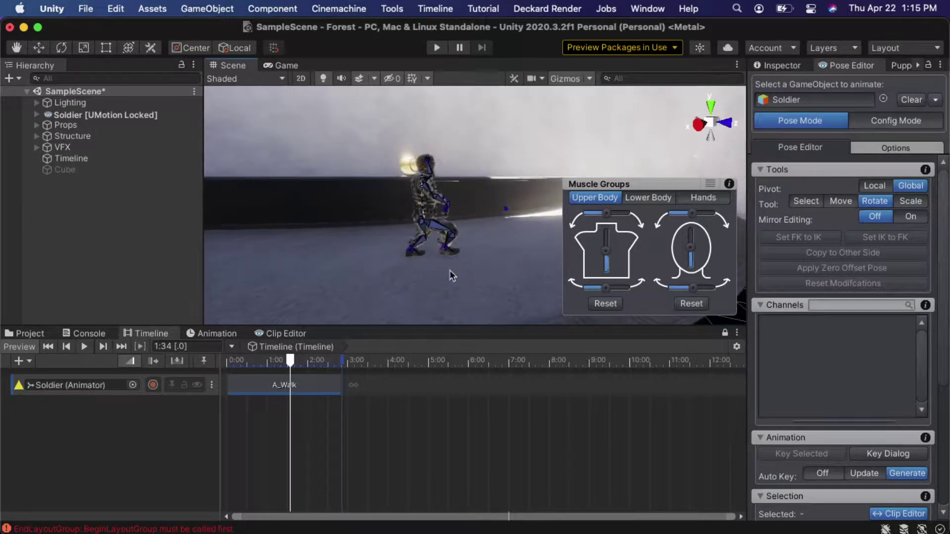
{"action": "left_click_drag", "start_coordinate": [290, 365], "coordinate": [242, 361]}
{"action": "scroll", "coordinate": [361, 224], "scroll_direction": "down", "scroll_amount": 5}
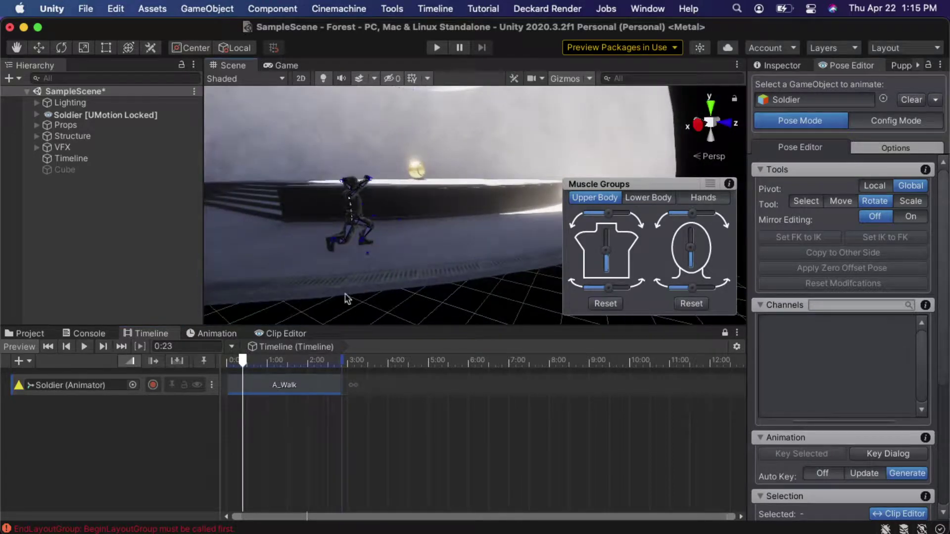
{"action": "left_click_drag", "start_coordinate": [265, 364], "coordinate": [324, 365]}
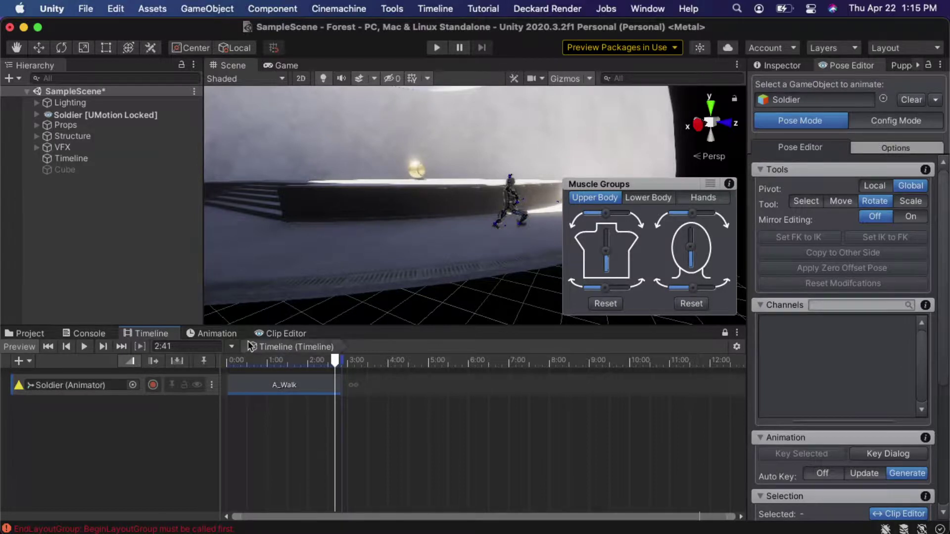
{"action": "left_click", "coordinate": [279, 336]}
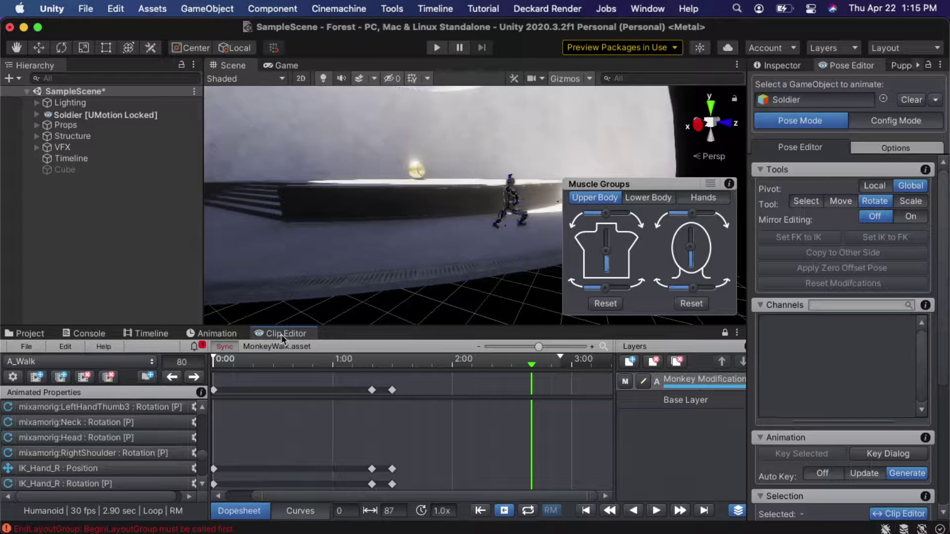
- Choose File > Export > Current Clip in the Clip Editor
{"action": "left_click", "coordinate": [28, 347]}
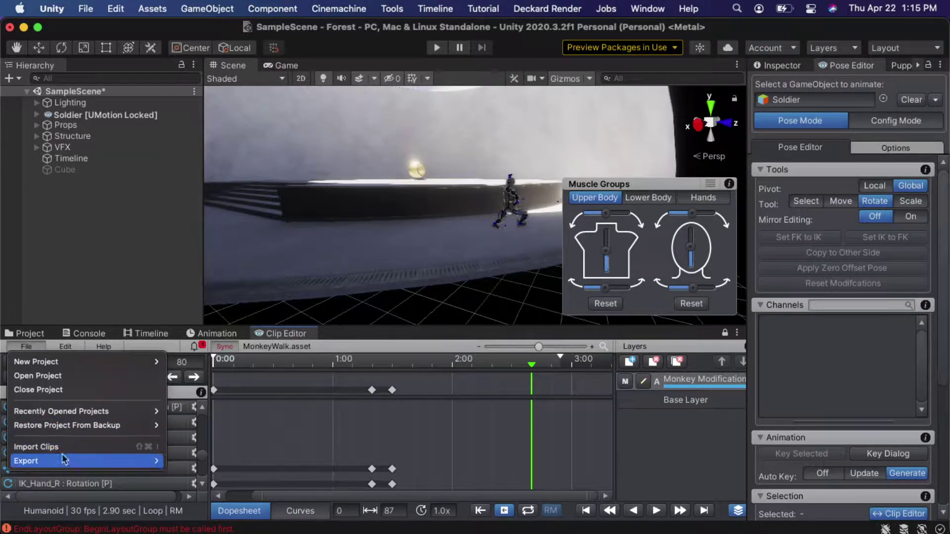
{"action": "mouse_move", "coordinate": [64, 457]}
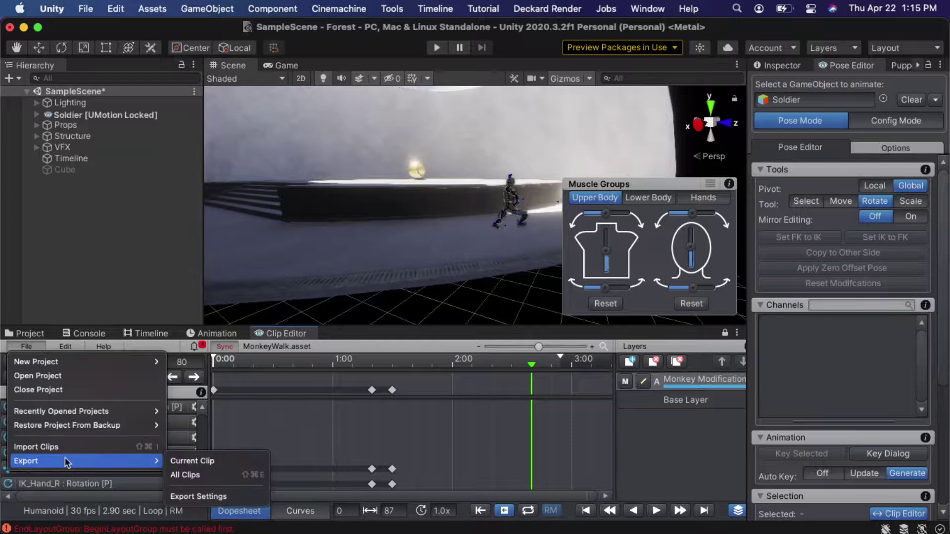
{"action": "left_click", "coordinate": [202, 462]}
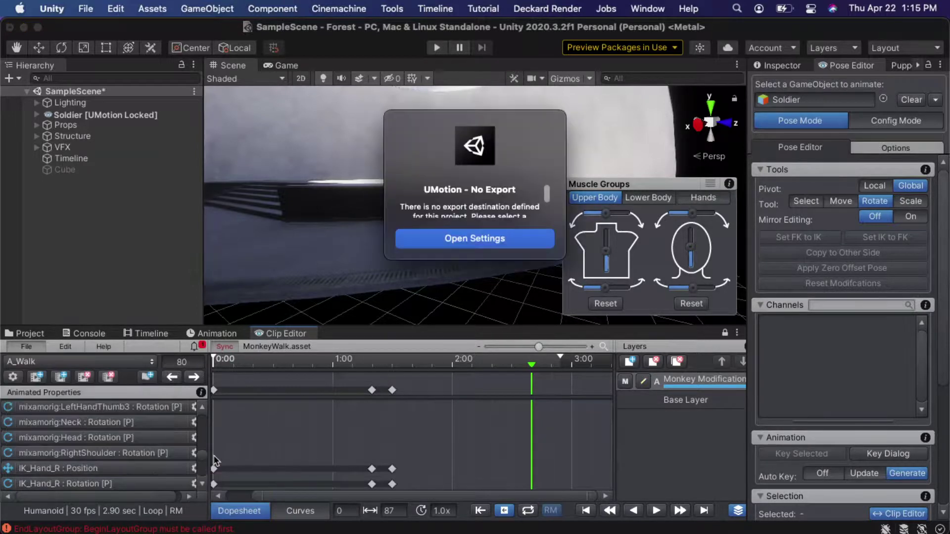
- Open the UMotion Settings and start renaming the clip A_Walk on the Clip tab
{"action": "left_click", "coordinate": [462, 236]}
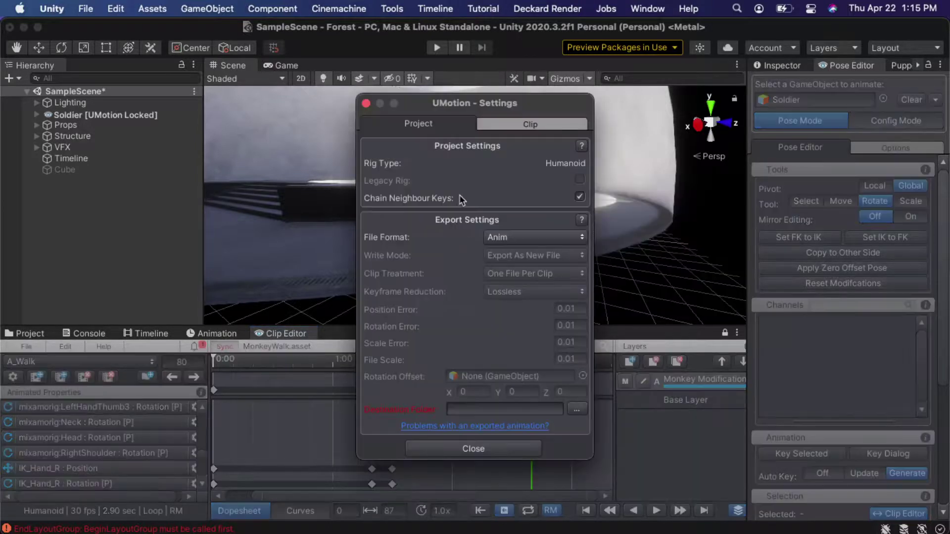
{"action": "left_click", "coordinate": [521, 129]}
{"action": "left_click", "coordinate": [510, 163]}
{"action": "left_click", "coordinate": [509, 164]}
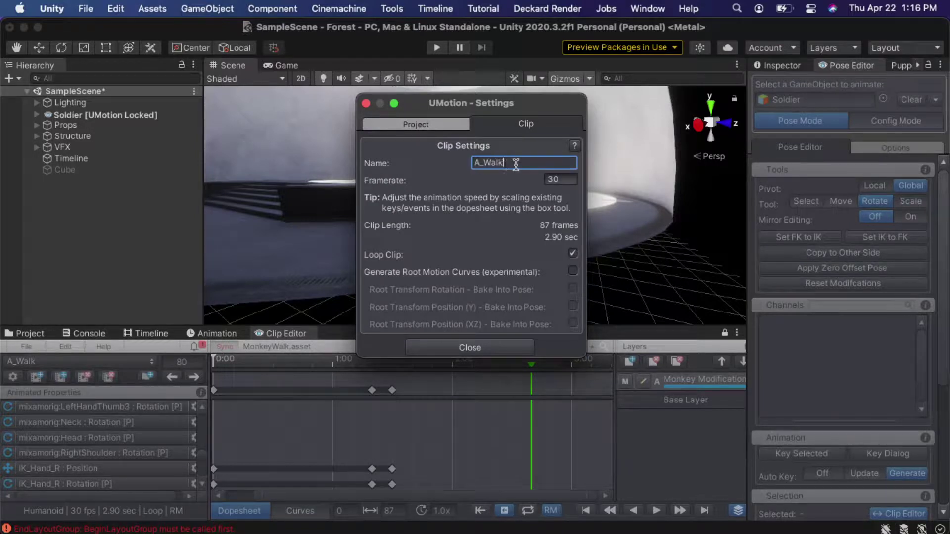
{"action": "key", "text": "Left"}
{"action": "key", "text": "Left"}
{"action": "key", "text": "Left"}
{"action": "key", "text": "Left"}
{"action": "type", "text": "New"}
{"action": "key", "text": "BackSpace"}
{"action": "key", "text": "BackSpace"}
{"action": "key", "text": "BackSpace"}
{"action": "key", "text": "BackSpace"}
{"action": "type", "text": "_"}
{"action": "key", "text": "shift+End"}
{"action": "type", "text": "MonkeyModel"}
{"action": "type", "text": "r"}
{"action": "type", "text": "os"}
{"action": "type", "text": "ity"}
- Fix the typos so the clip name reads A_MonkeyMonstrosity
{"action": "left_click", "coordinate": [552, 164]}
{"action": "key", "text": "BackSpace"}
{"action": "key", "text": "super+Tab"}
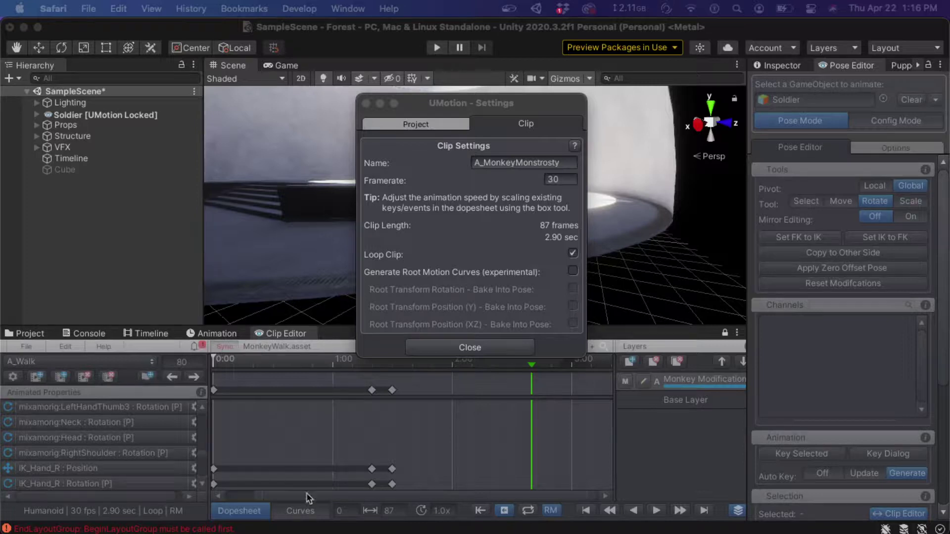
{"action": "left_click", "coordinate": [552, 162]}
{"action": "left_click", "coordinate": [552, 163]}
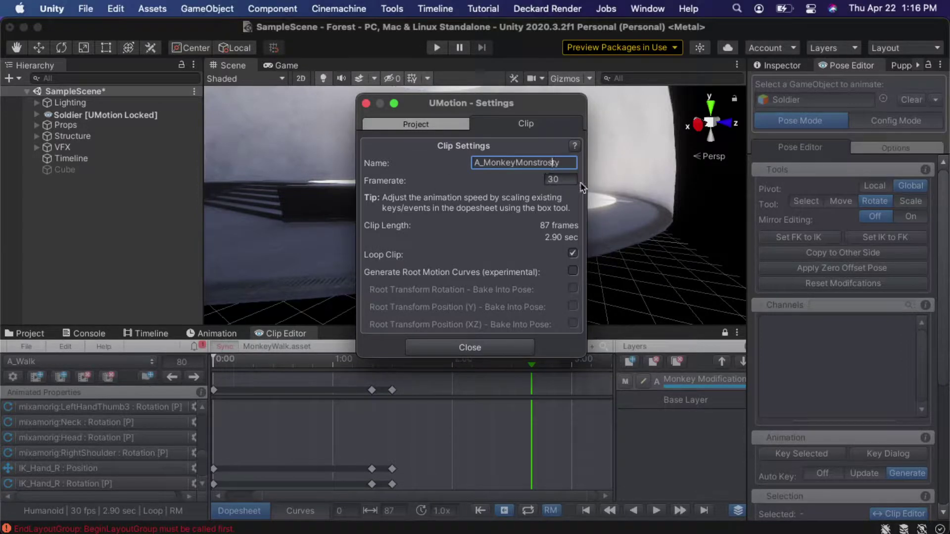
{"action": "type", "text": "i"}
{"action": "left_click", "coordinate": [418, 126]}
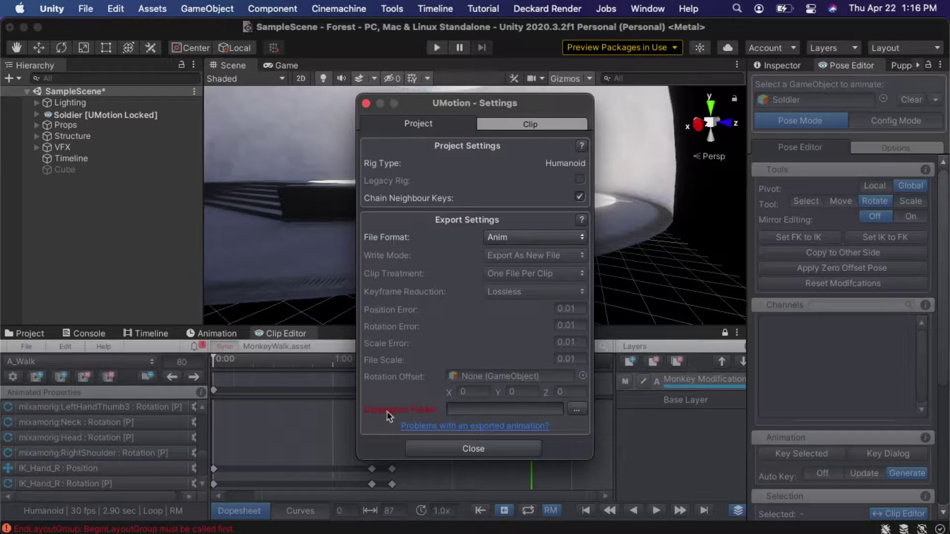
- Choose Assets/Animations as the export Destination Folder and close Settings
{"action": "left_click", "coordinate": [576, 411]}
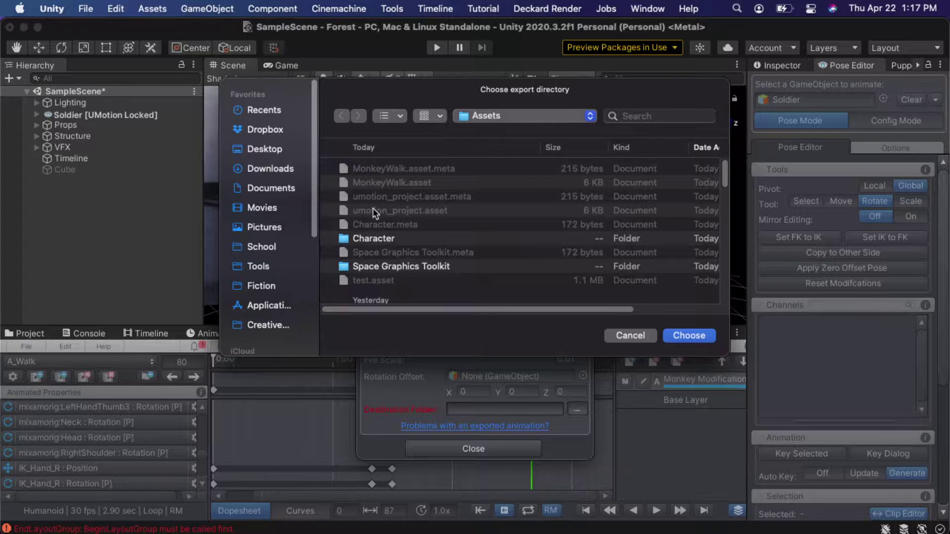
{"action": "scroll", "coordinate": [372, 208], "scroll_direction": "down", "scroll_amount": 5}
{"action": "scroll", "coordinate": [372, 208], "scroll_direction": "down", "scroll_amount": 2}
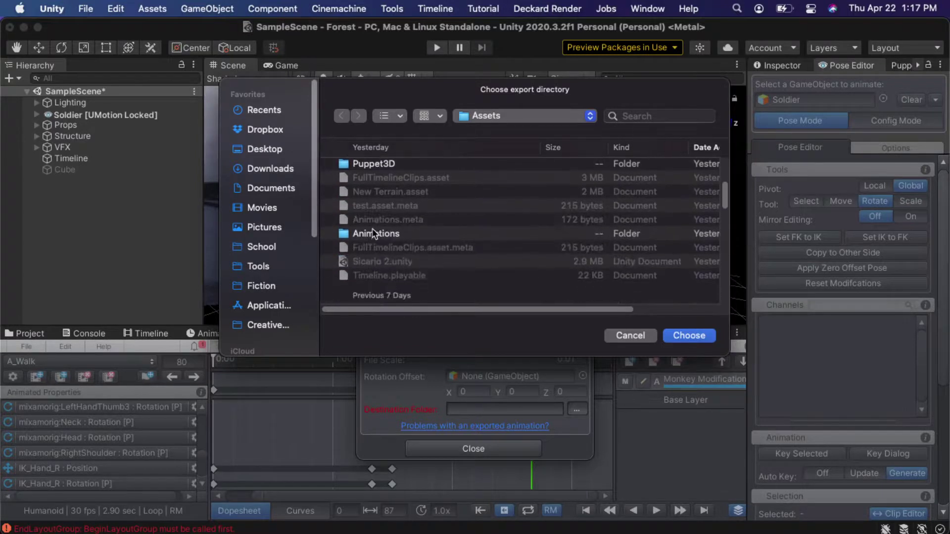
{"action": "left_click", "coordinate": [374, 233]}
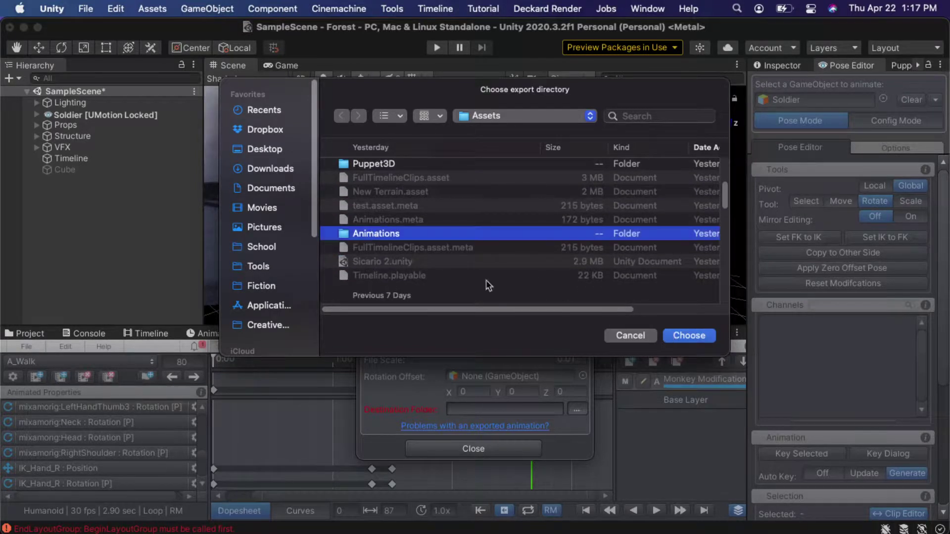
{"action": "double_click", "coordinate": [347, 237]}
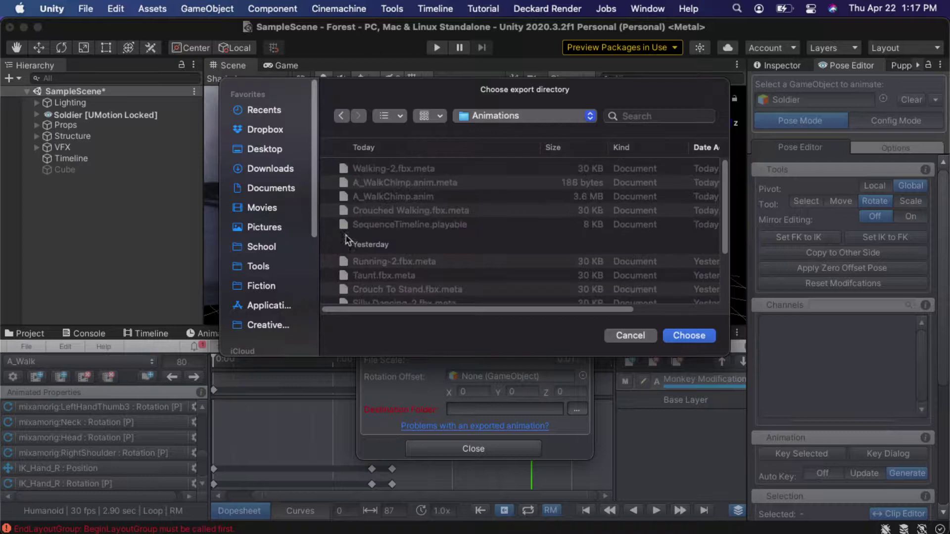
{"action": "left_click", "coordinate": [675, 336]}
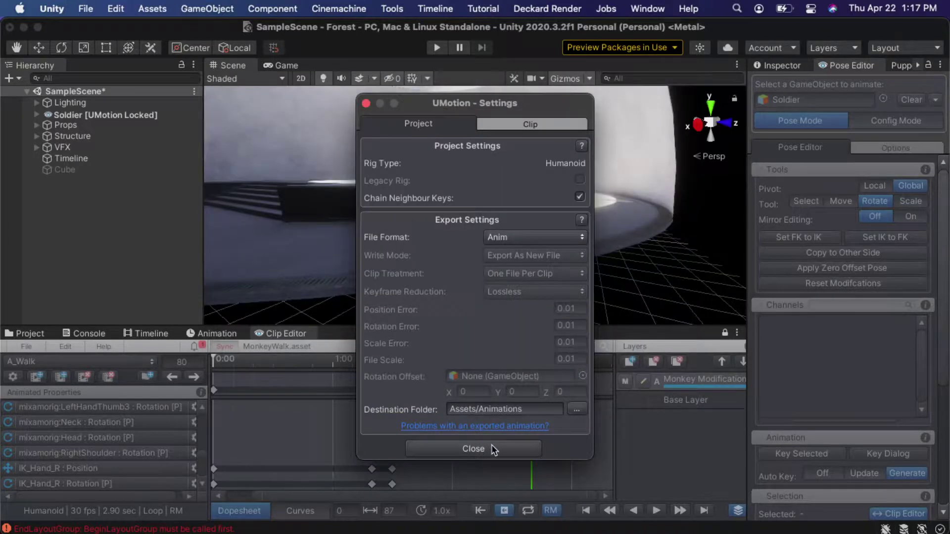
{"action": "left_click", "coordinate": [474, 448]}
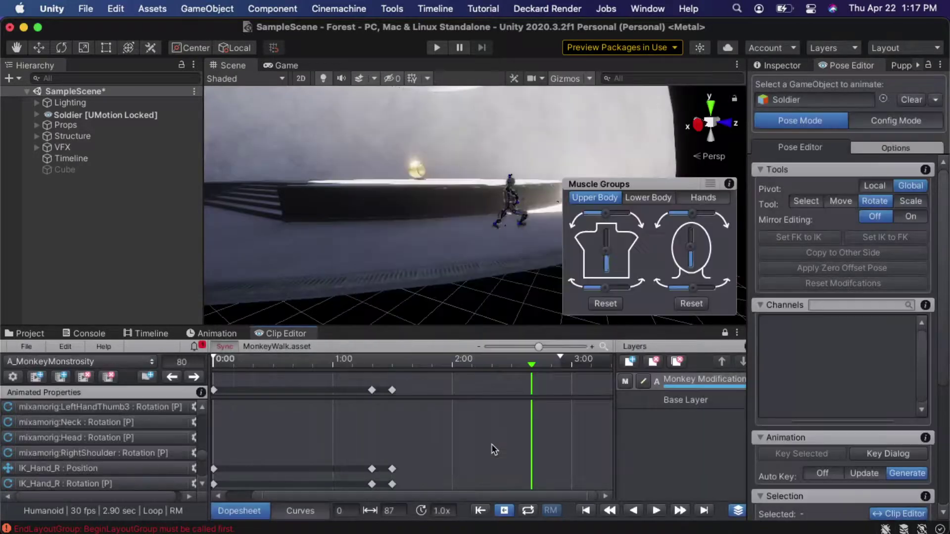
- Export the current clip as A_MonkeyMonstrosity.anim into Assets/Animations and acknowledge the successful export log
{"action": "left_click", "coordinate": [26, 346]}
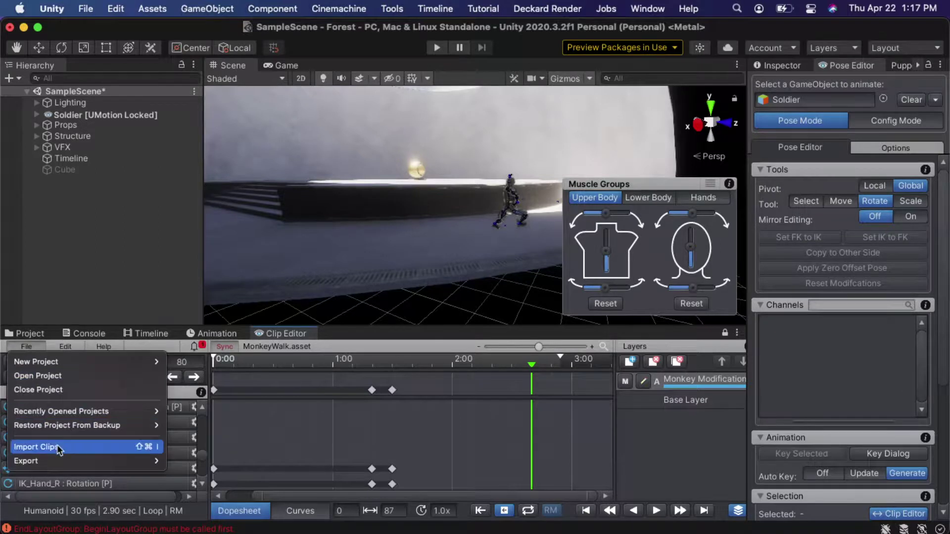
{"action": "mouse_move", "coordinate": [66, 455]}
{"action": "left_click", "coordinate": [190, 461]}
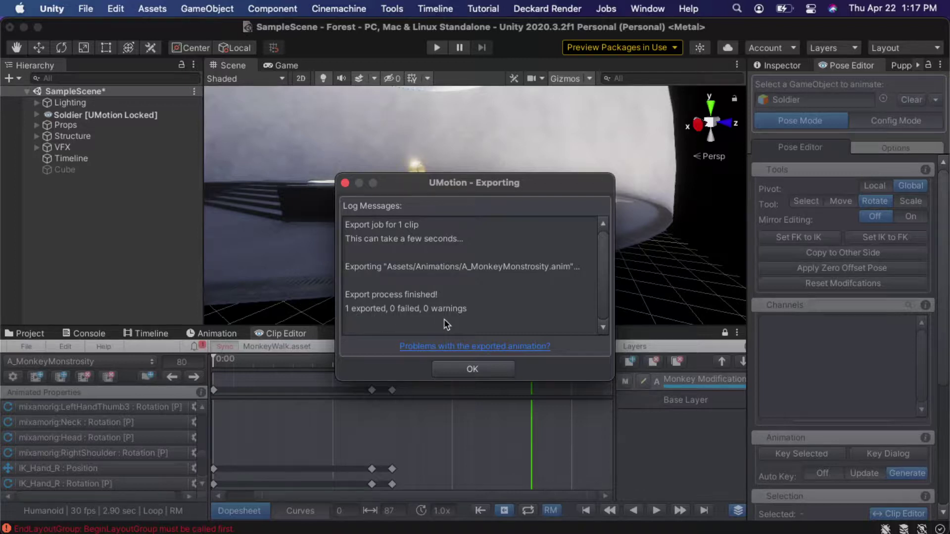
{"action": "left_click", "coordinate": [454, 371]}
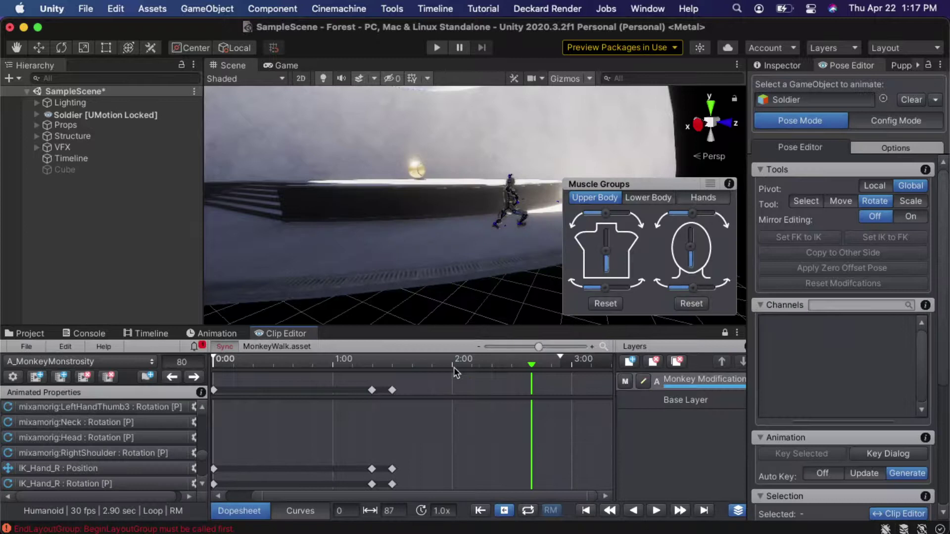
{"action": "left_click", "coordinate": [28, 345]}
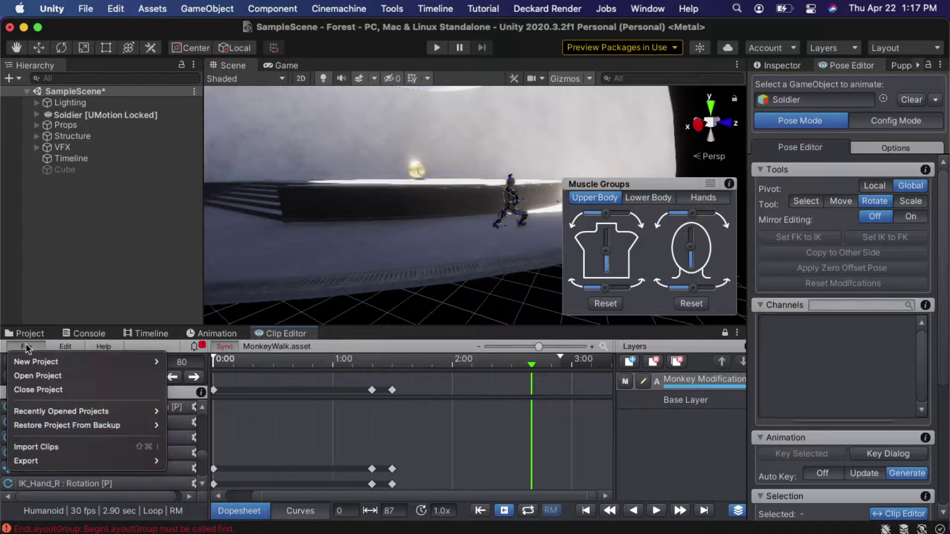
- Close the UMotion project from the Clip Editor's File menu
{"action": "left_click", "coordinate": [257, 338]}
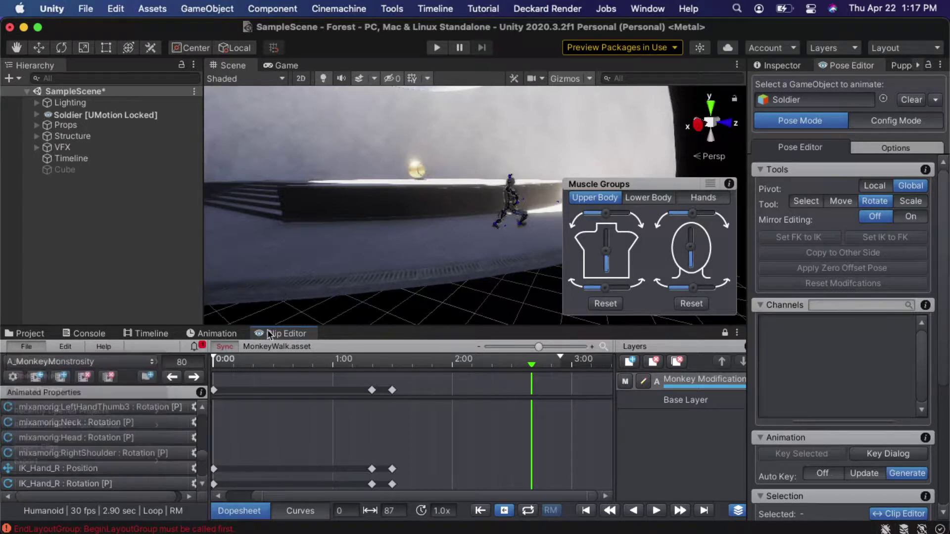
{"action": "left_click", "coordinate": [27, 346]}
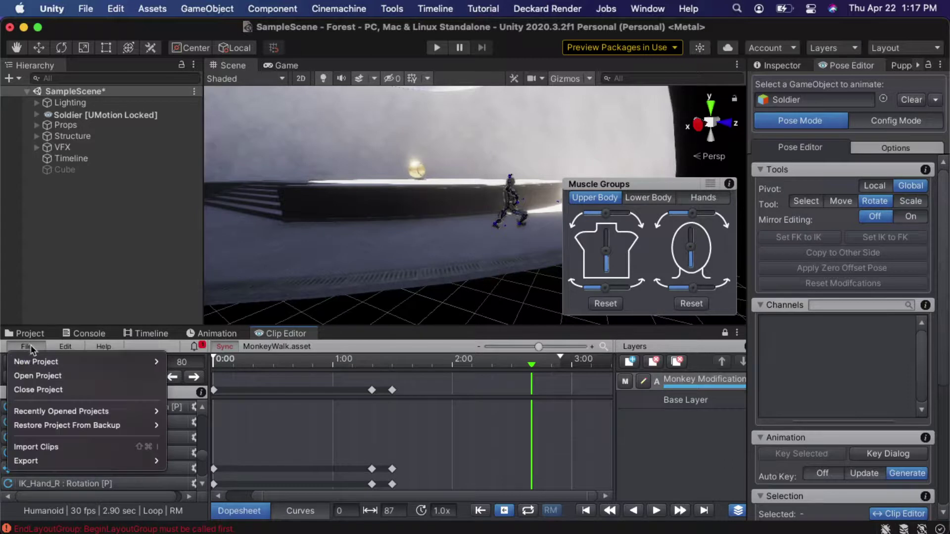
{"action": "left_click", "coordinate": [46, 391]}
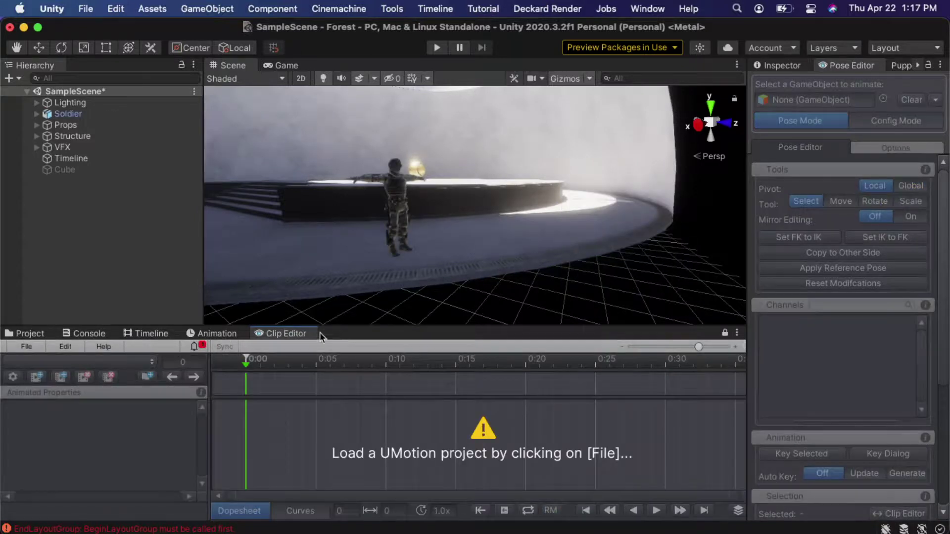
- In the Timeline, scrub through the Soldier's walk and select the A_Walk clip on the Soldier track
{"action": "left_click", "coordinate": [155, 334]}
{"action": "mouse_move", "coordinate": [269, 369]}
{"action": "left_mouse_down"}
{"action": "mouse_move", "coordinate": [229, 365]}
{"action": "mouse_move", "coordinate": [280, 368]}
{"action": "left_mouse_up"}
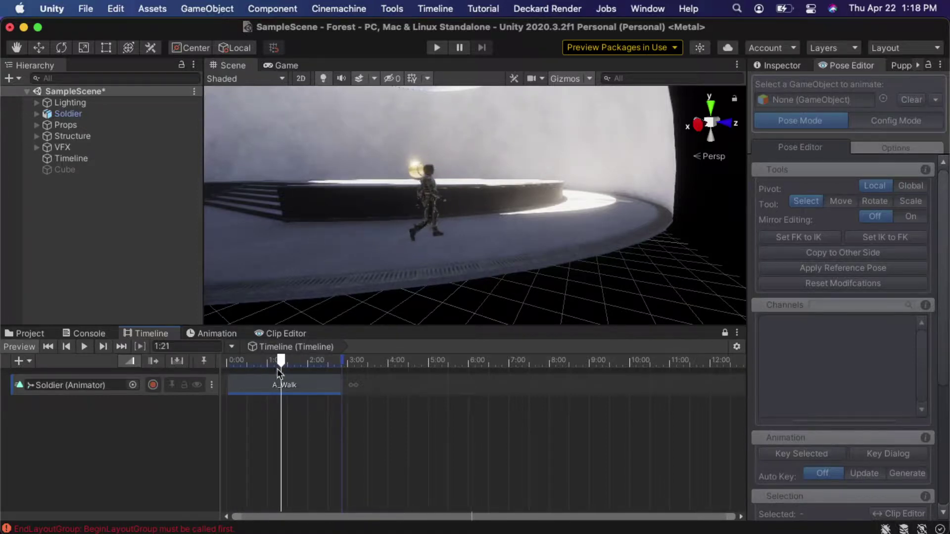
{"action": "left_click", "coordinate": [261, 389]}
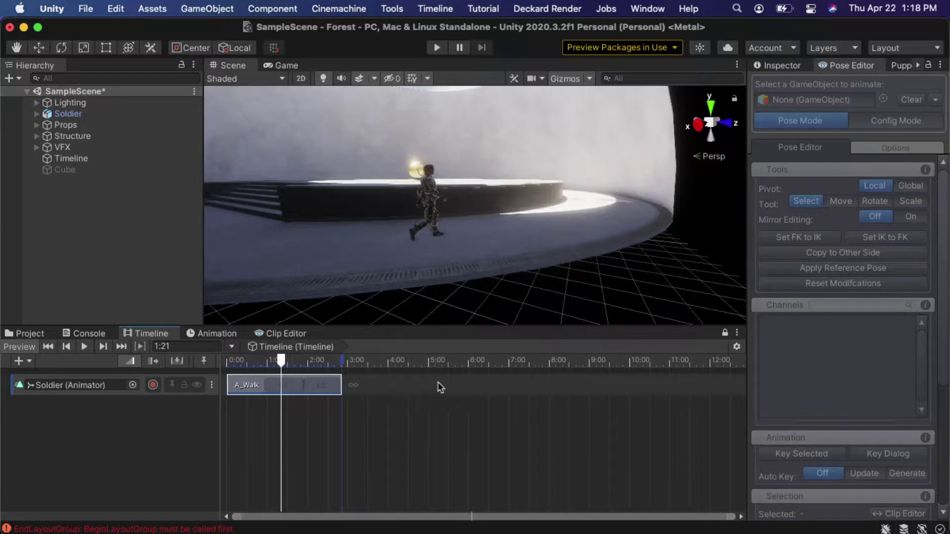
- Add an A_MonkeyMonstrosity clip to the Soldier animator track, placed directly after A_Walk
{"action": "right_click", "coordinate": [379, 383]}
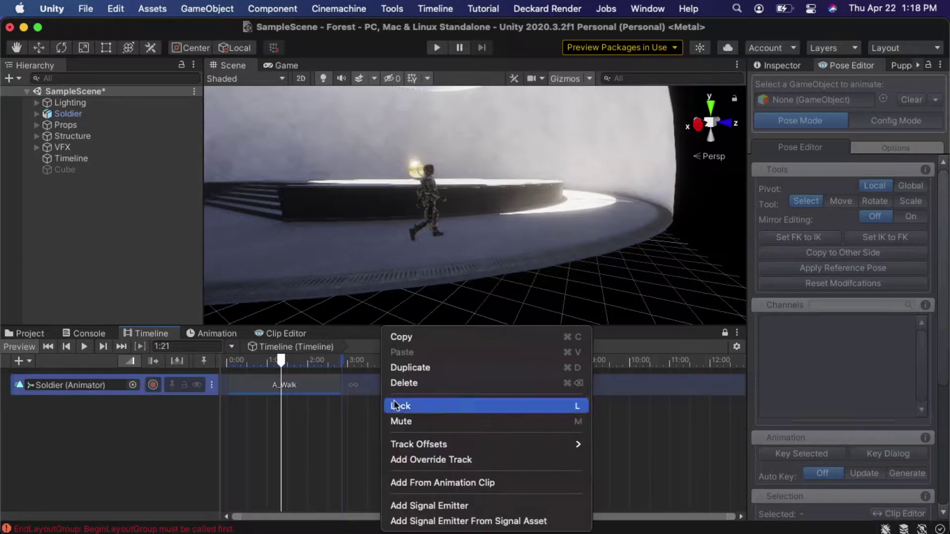
{"action": "left_click", "coordinate": [418, 484]}
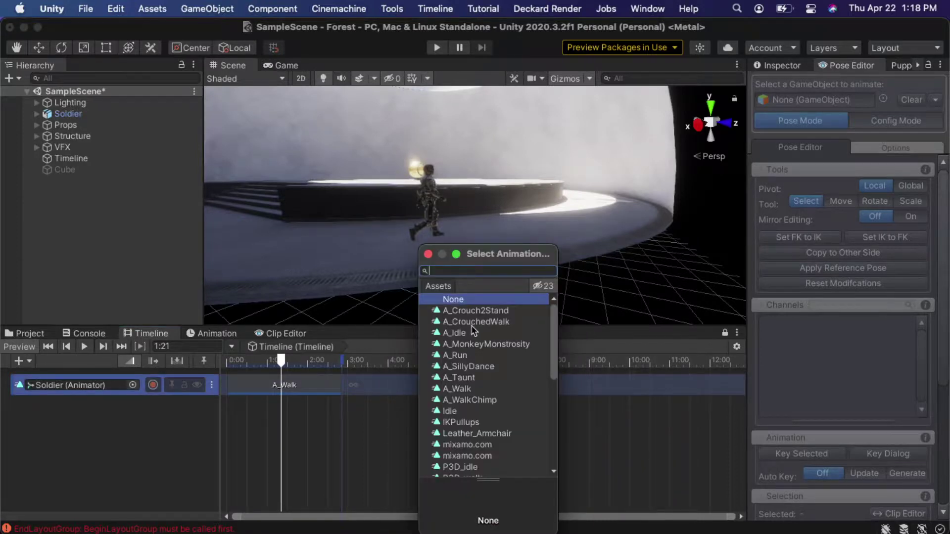
{"action": "left_click", "coordinate": [478, 345]}
{"action": "key", "text": "Return"}
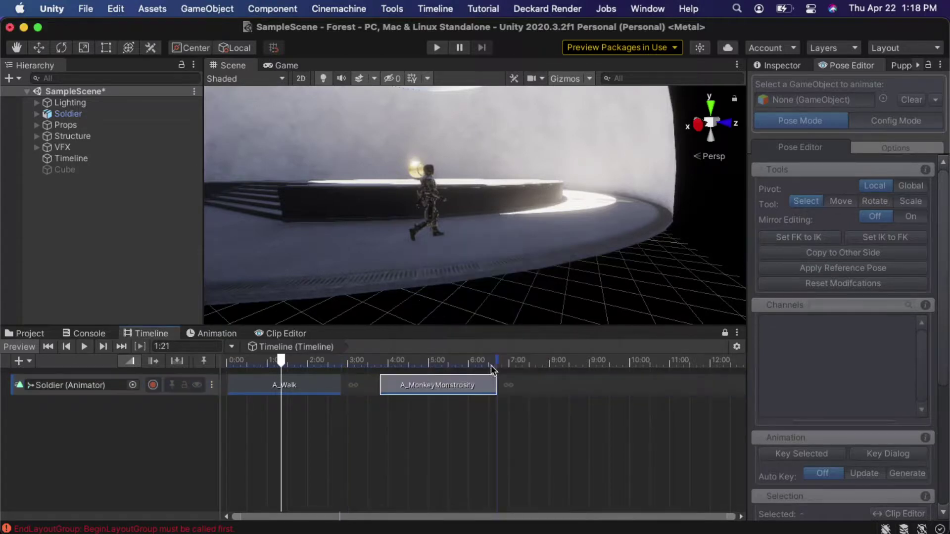
{"action": "left_click_drag", "start_coordinate": [437, 385], "coordinate": [386, 364]}
{"action": "left_click", "coordinate": [356, 362]}
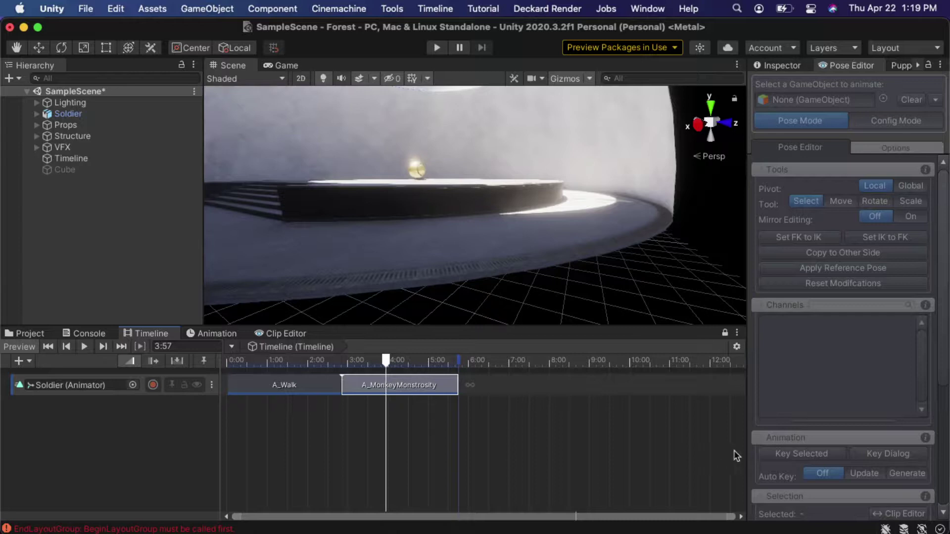
{"action": "right_click", "coordinate": [399, 384]}
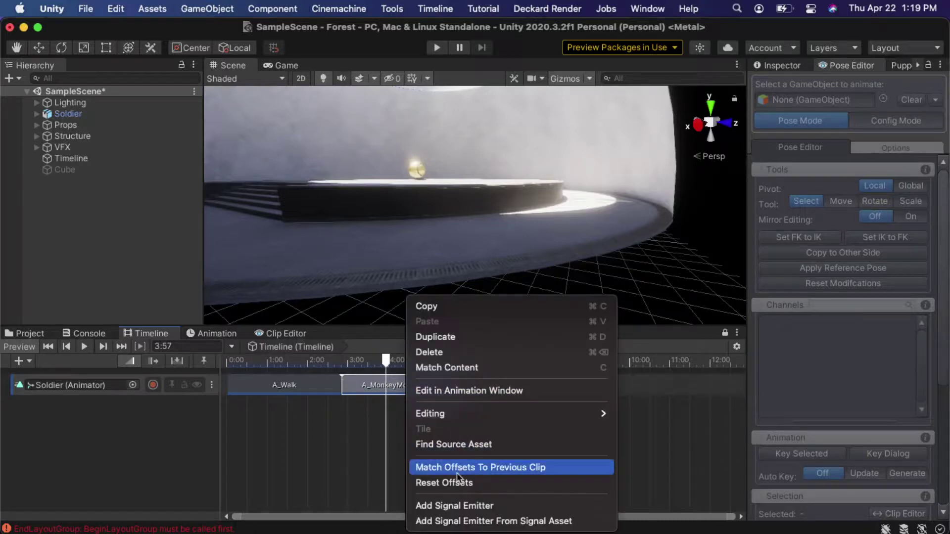
- Match A_MonkeyMonstrosity's offsets to the previous clip, then drag it left to overlap A_Walk
{"action": "left_click", "coordinate": [486, 468]}
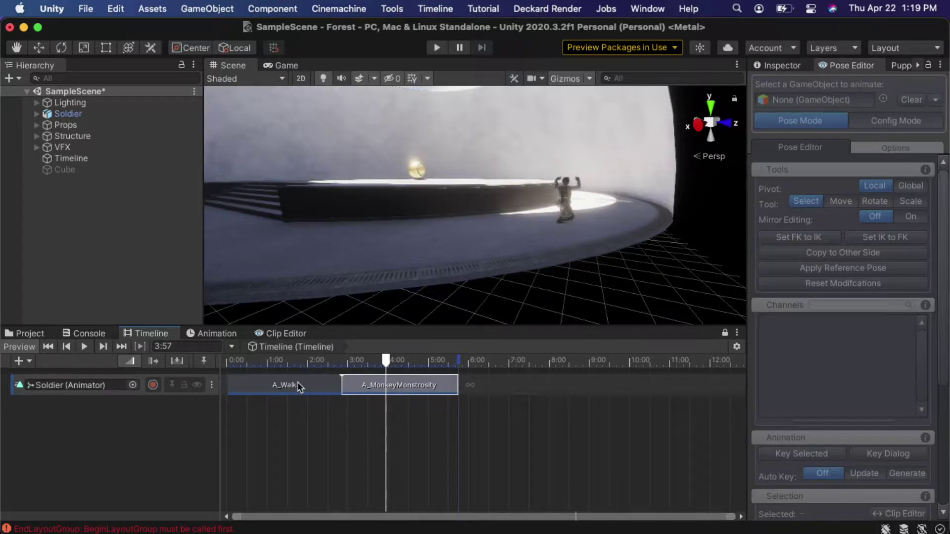
{"action": "left_click_drag", "start_coordinate": [308, 363], "coordinate": [347, 353]}
{"action": "left_click_drag", "start_coordinate": [415, 383], "coordinate": [386, 382]}
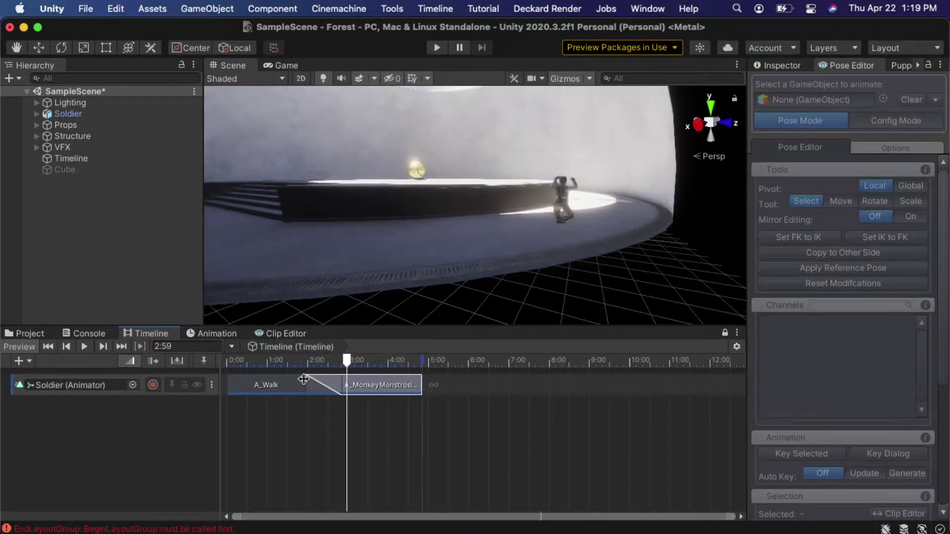
{"action": "left_click", "coordinate": [276, 361]}
- Scrub back to about 1:10 and play the timeline to watch the blended transition
{"action": "left_click_drag", "start_coordinate": [261, 367], "coordinate": [384, 386]}
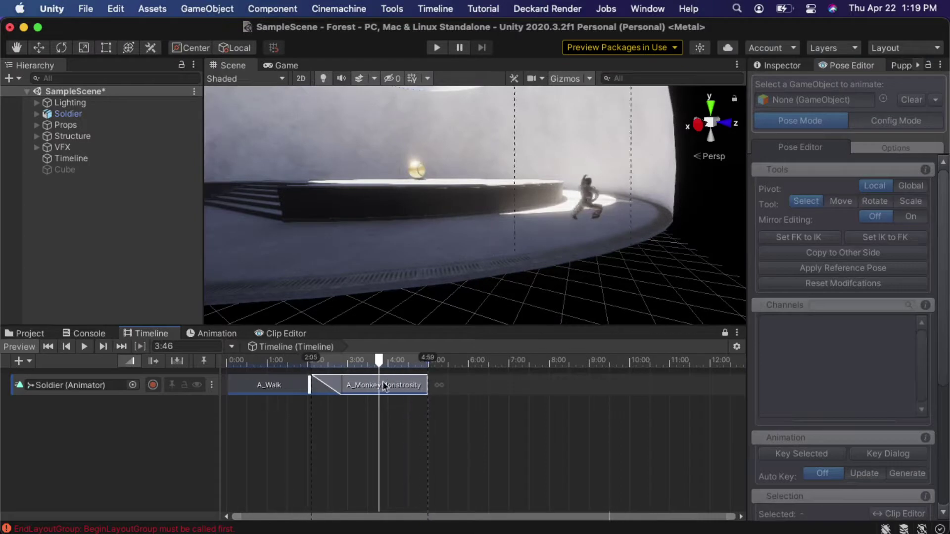
{"action": "left_click", "coordinate": [272, 361]}
{"action": "key", "text": "space"}
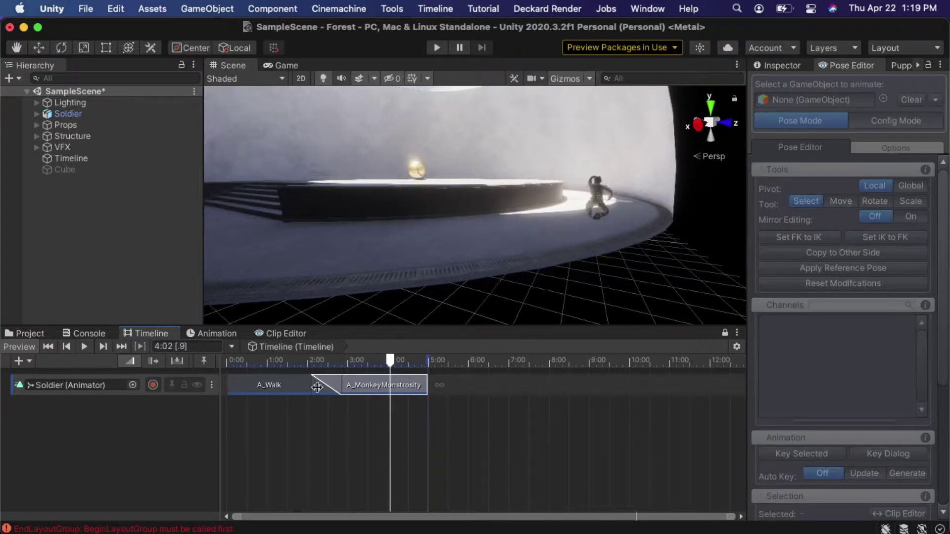
{"action": "right_click", "coordinate": [369, 382]}
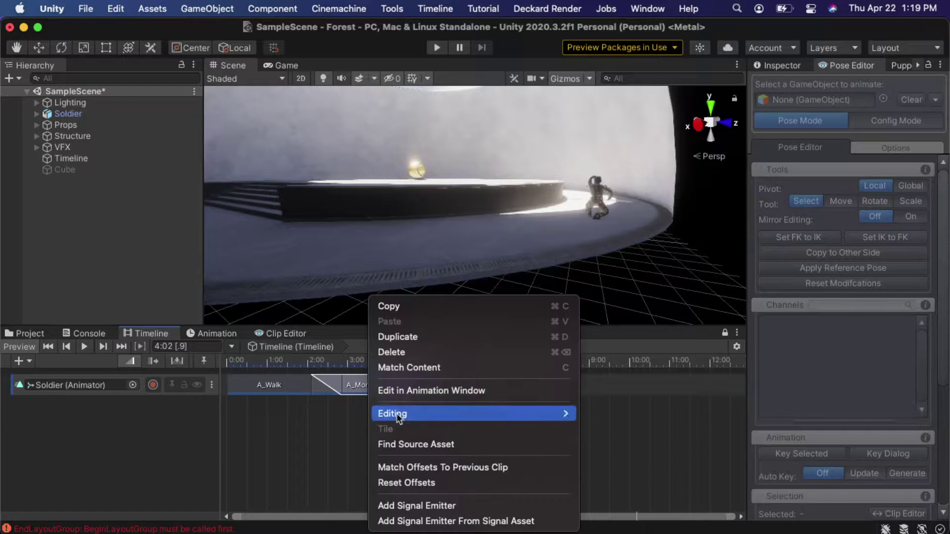
- Rematch A_MonkeyMonstrosity's offsets to A_Walk and play the blend from around 1:19
{"action": "left_click", "coordinate": [426, 467]}
{"action": "left_click", "coordinate": [292, 364]}
{"action": "left_click_drag", "start_coordinate": [293, 366], "coordinate": [280, 369]}
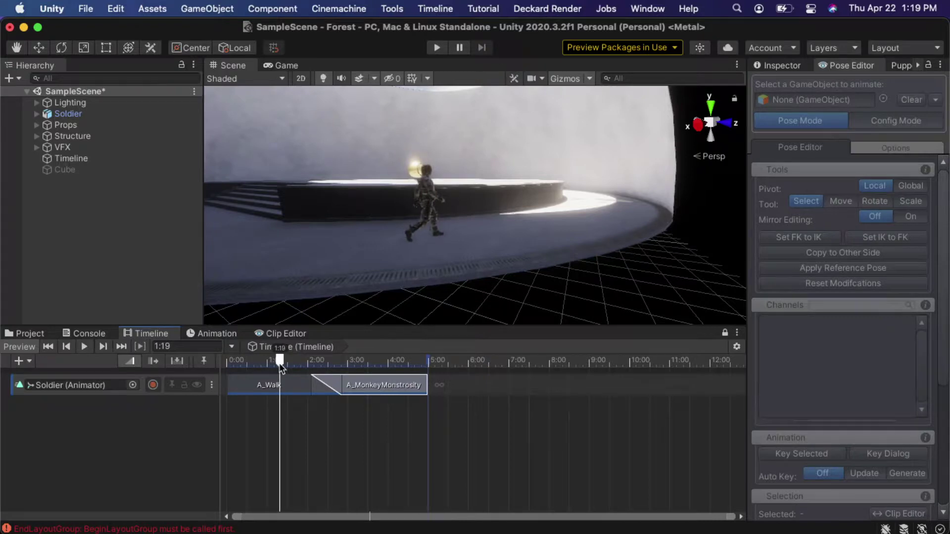
{"action": "left_click_drag", "start_coordinate": [280, 369], "coordinate": [263, 361]}
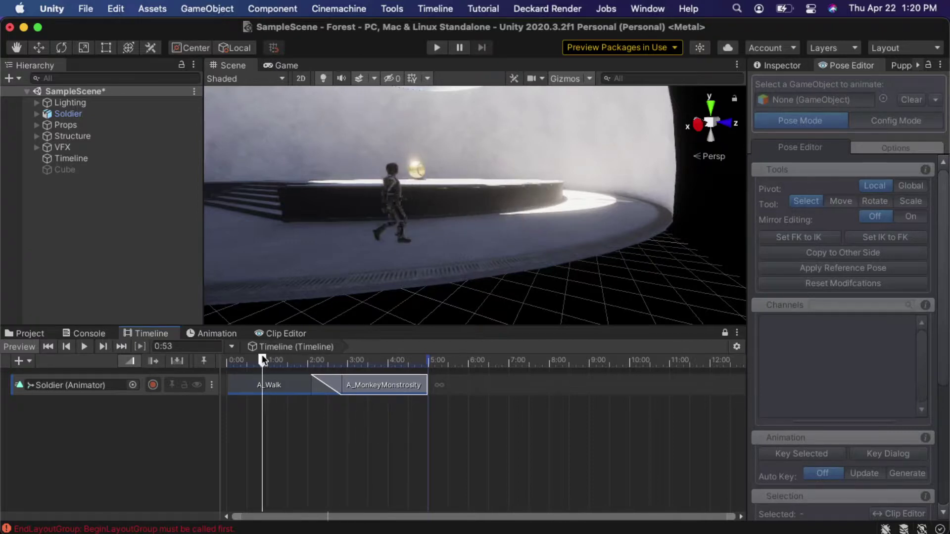
{"action": "key", "text": "space"}
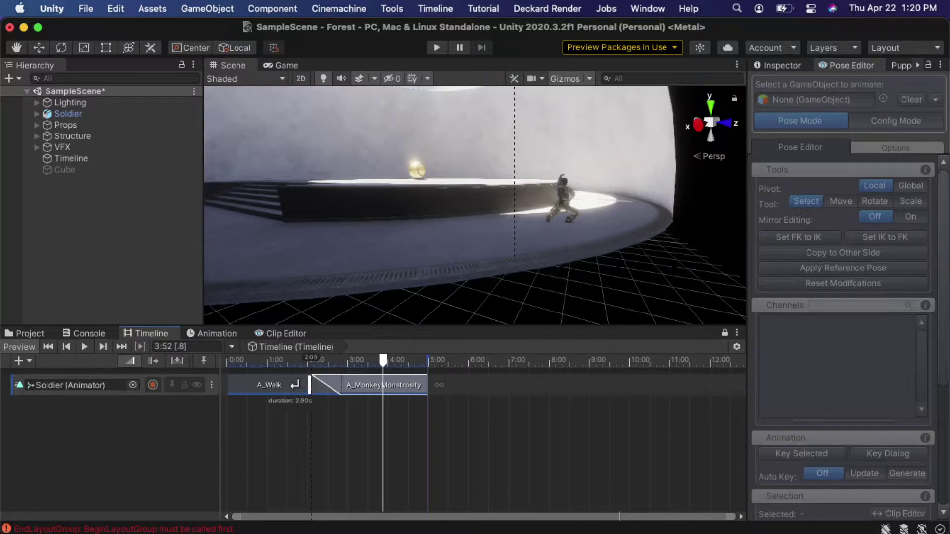
- Start A_MonkeyMonstrosity earlier to lengthen the blend, then play it back from near the start
{"action": "left_click_drag", "start_coordinate": [414, 391], "coordinate": [381, 391]}
{"action": "left_click_drag", "start_coordinate": [250, 366], "coordinate": [258, 367]}
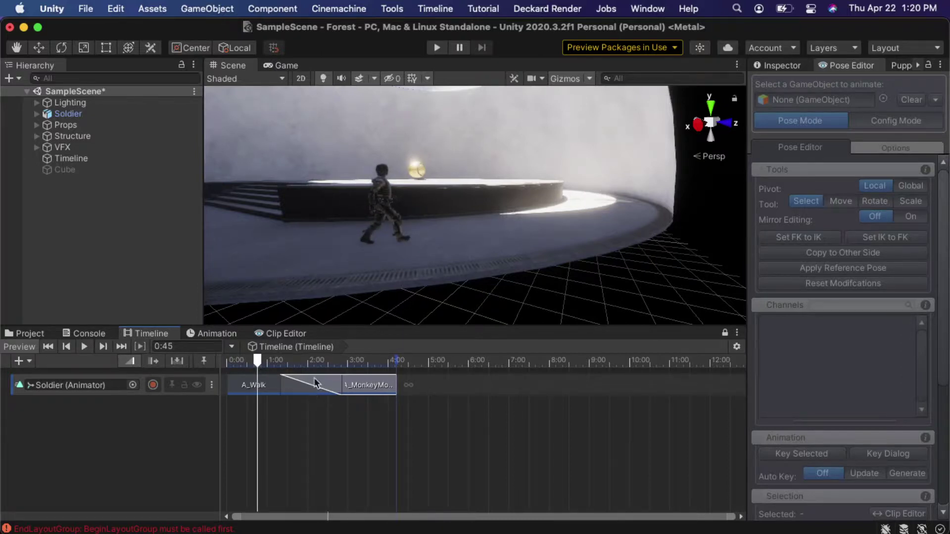
{"action": "mouse_move", "coordinate": [258, 366]}
{"action": "left_mouse_down"}
{"action": "mouse_move", "coordinate": [336, 367]}
{"action": "mouse_move", "coordinate": [253, 369]}
{"action": "left_mouse_up"}
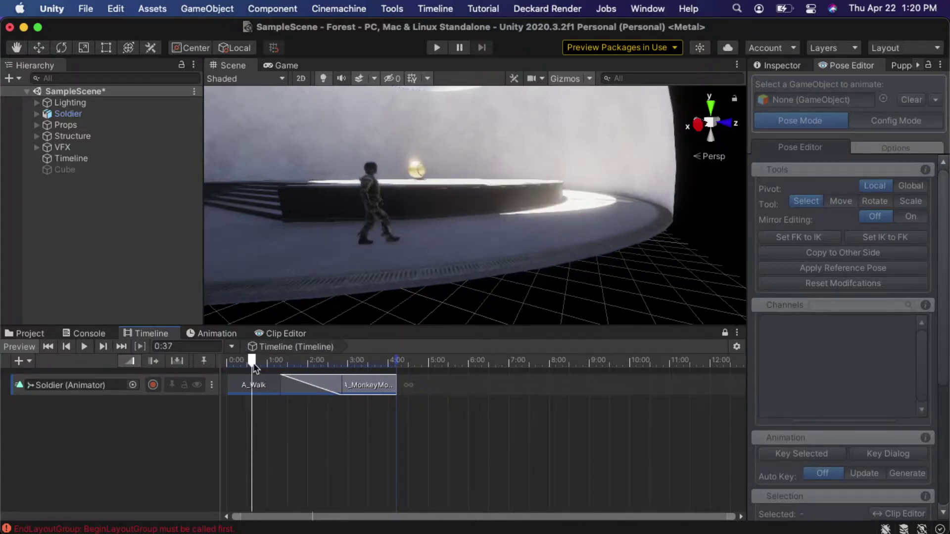
{"action": "key", "text": "space"}
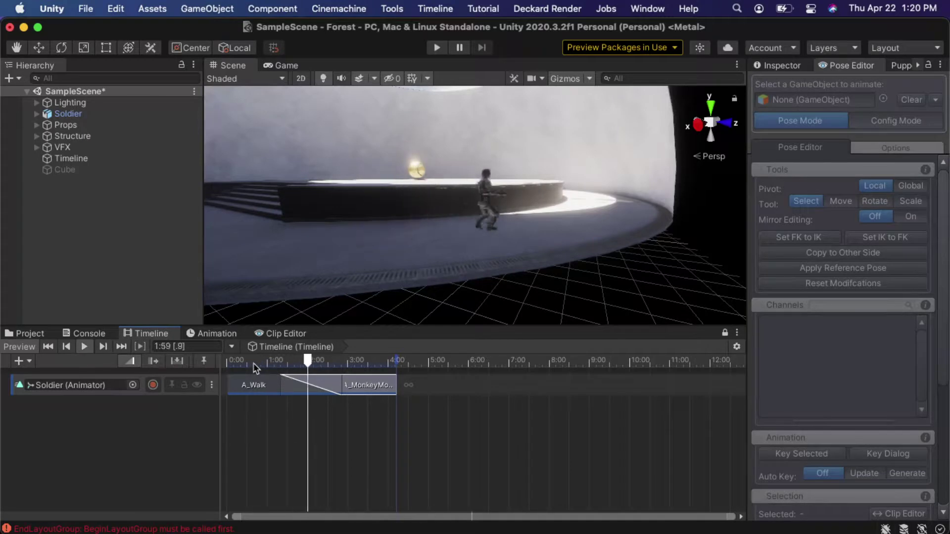
- Rematch A_MonkeyMonstrosity's offsets to A_Walk and return the playhead to the start
{"action": "right_click", "coordinate": [366, 385]}
{"action": "left_click", "coordinate": [397, 467]}
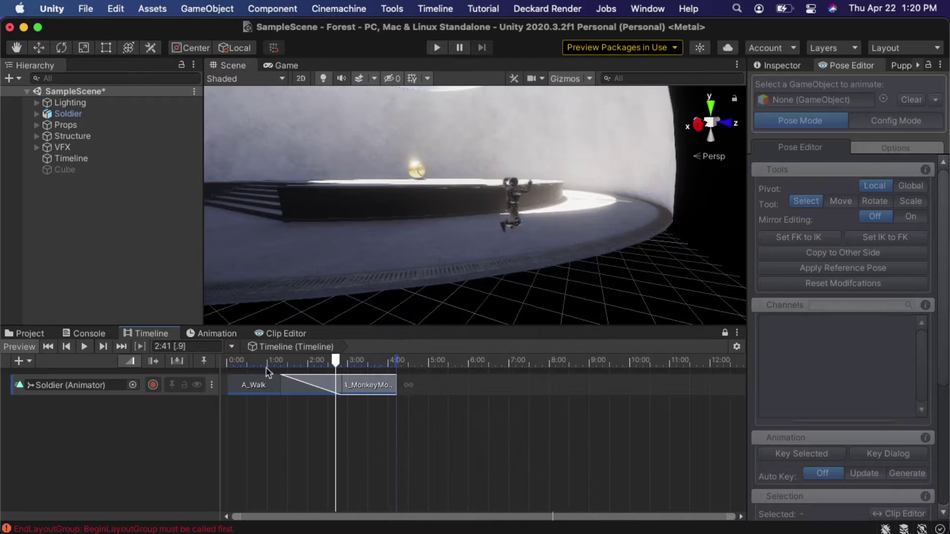
{"action": "left_click", "coordinate": [226, 365]}
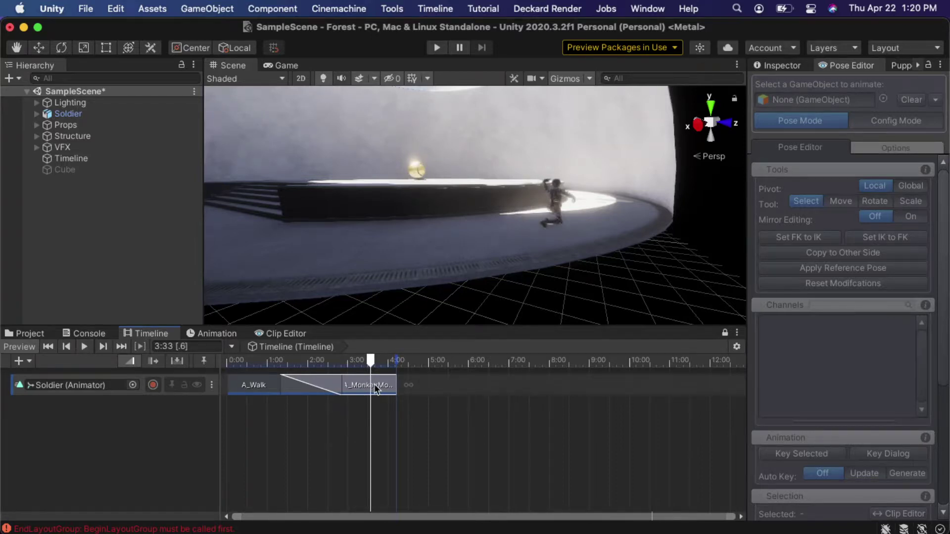
- Slide A_MonkeyMonstrosity over A_Walk so it starts at 0:14, playhead back at 0:00
{"action": "mouse_move", "coordinate": [374, 384]}
{"action": "left_mouse_down"}
{"action": "mouse_move", "coordinate": [341, 384]}
{"action": "mouse_move", "coordinate": [378, 384]}
{"action": "mouse_move", "coordinate": [359, 382]}
{"action": "left_mouse_up"}
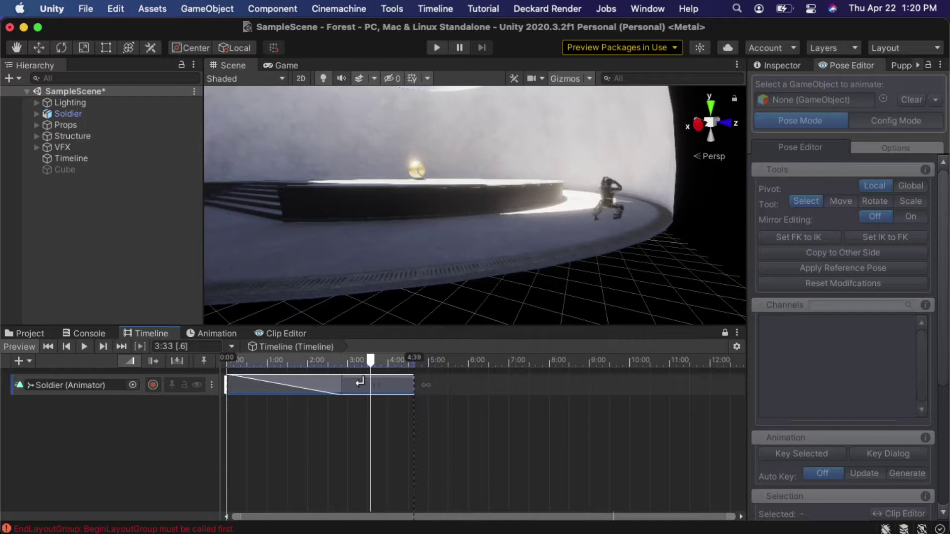
{"action": "left_click_drag", "start_coordinate": [223, 385], "coordinate": [257, 386]}
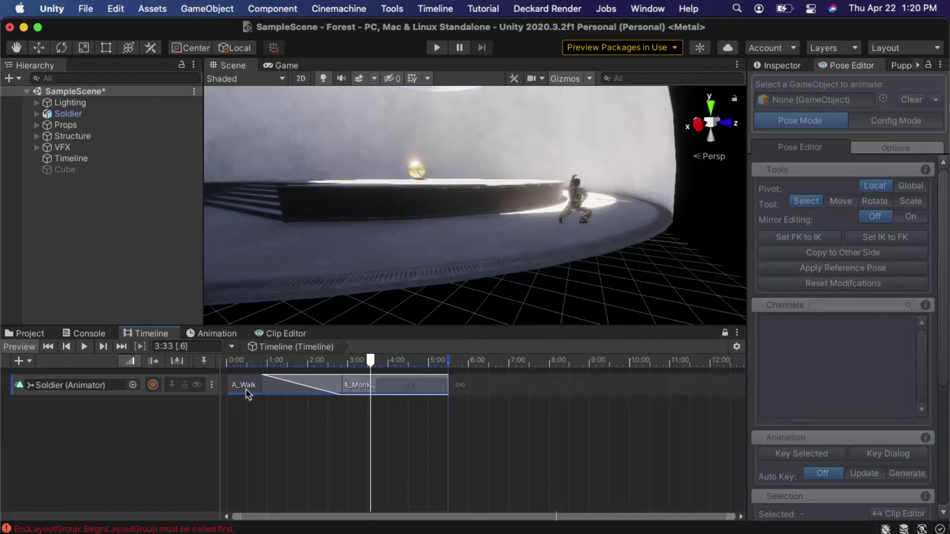
{"action": "left_click_drag", "start_coordinate": [400, 388], "coordinate": [348, 384]}
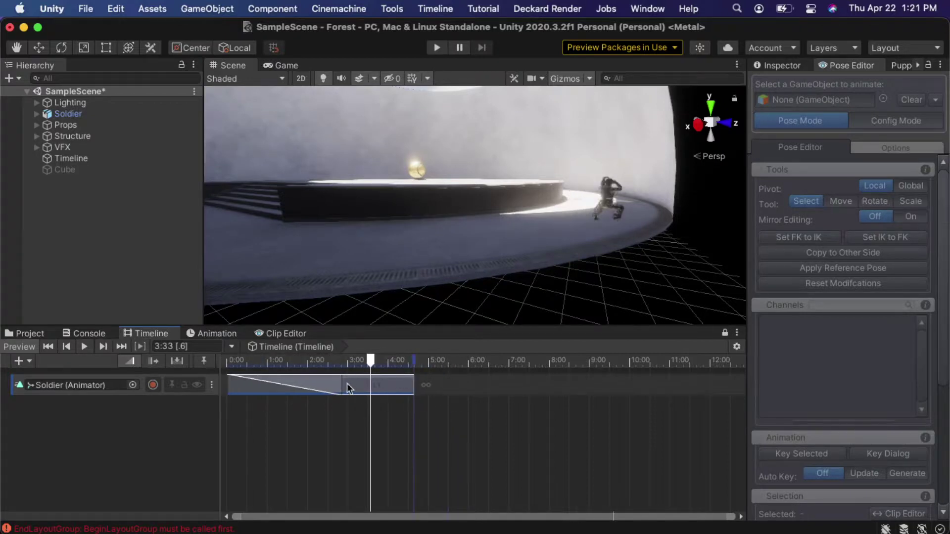
{"action": "right_click", "coordinate": [365, 385]}
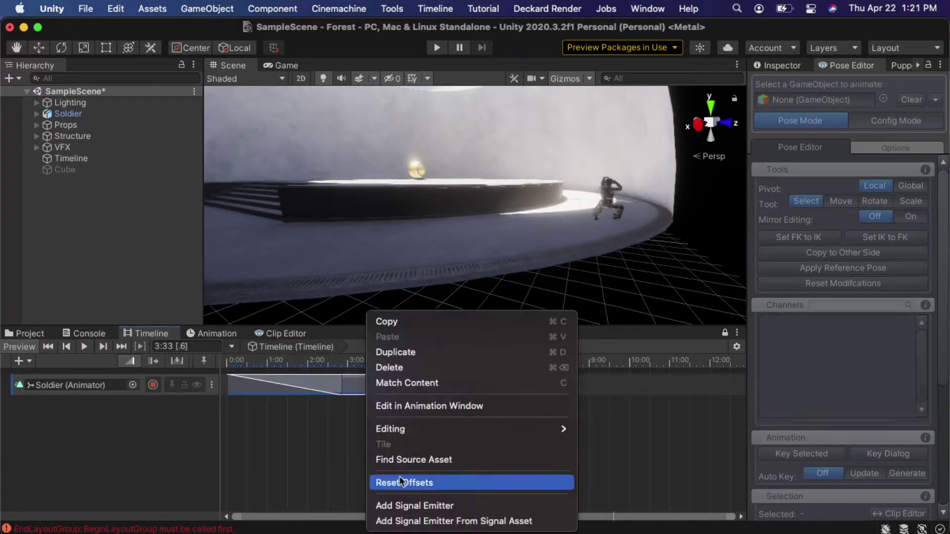
{"action": "left_click", "coordinate": [349, 384]}
{"action": "mouse_move", "coordinate": [350, 384]}
{"action": "left_mouse_down"}
{"action": "mouse_move", "coordinate": [364, 384]}
{"action": "mouse_move", "coordinate": [355, 385]}
{"action": "left_mouse_up"}
{"action": "left_click", "coordinate": [230, 365]}
{"action": "scroll", "coordinate": [410, 403], "scroll_direction": "up", "scroll_amount": 5}
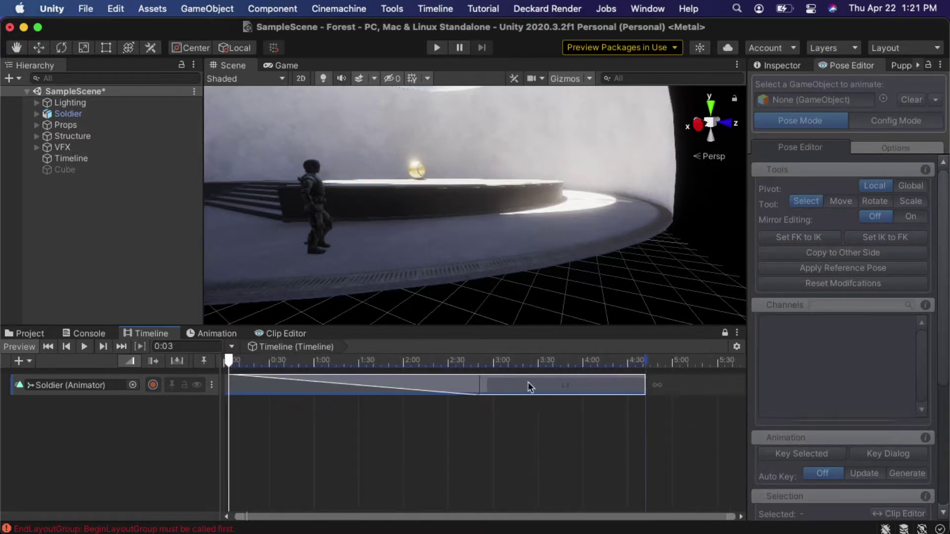
- Rematch offsets, delete the A_Walk clip, and move A_MonkeyMonstrosity to start at 0:00
{"action": "right_click", "coordinate": [544, 389]}
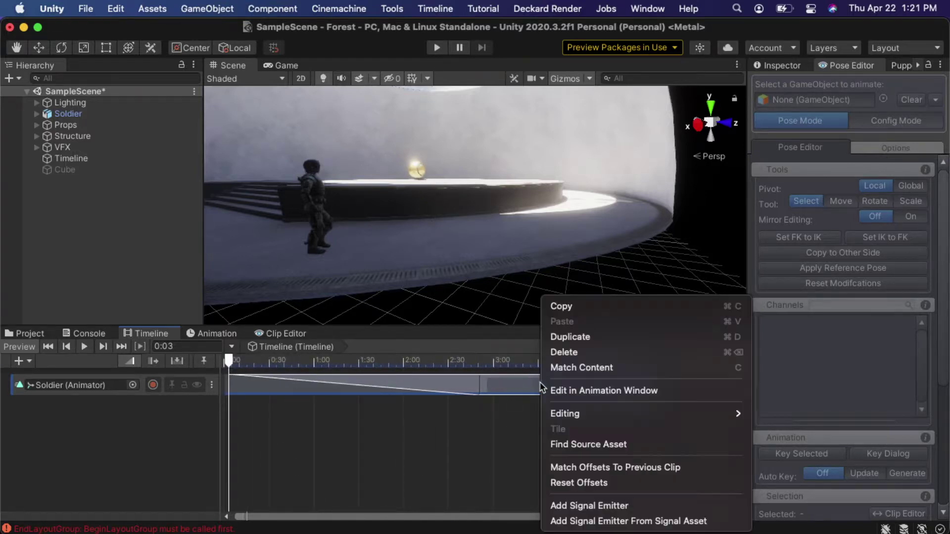
{"action": "left_click", "coordinate": [577, 469]}
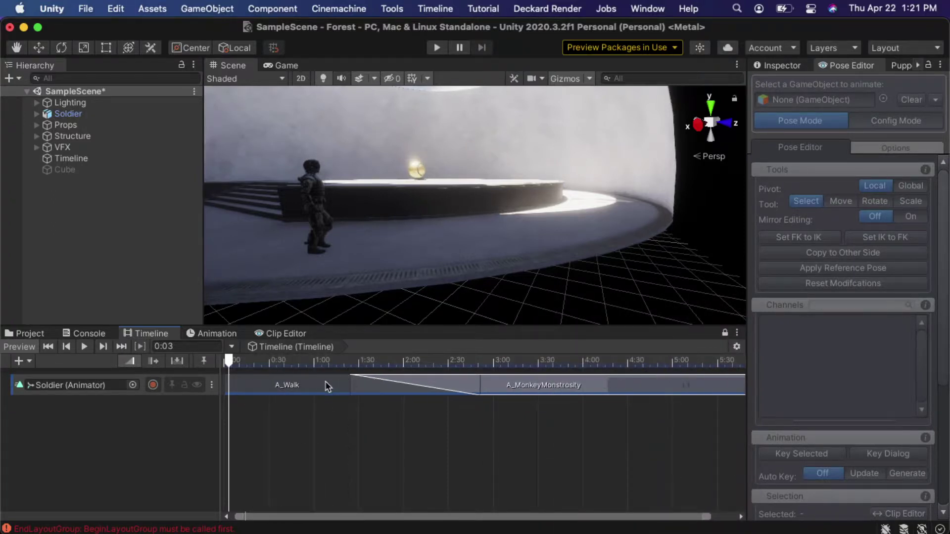
{"action": "left_click", "coordinate": [325, 385]}
{"action": "key", "text": "Delete"}
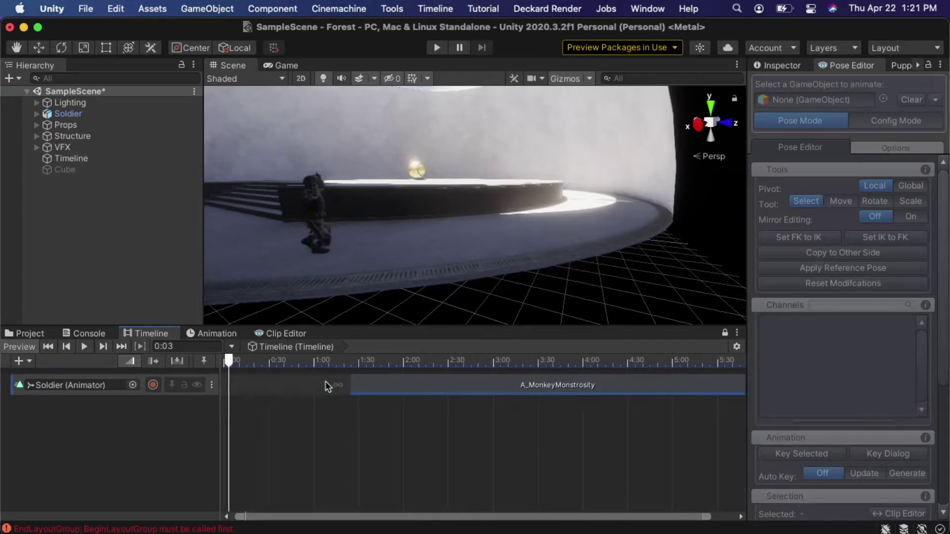
{"action": "left_click_drag", "start_coordinate": [399, 386], "coordinate": [233, 391]}
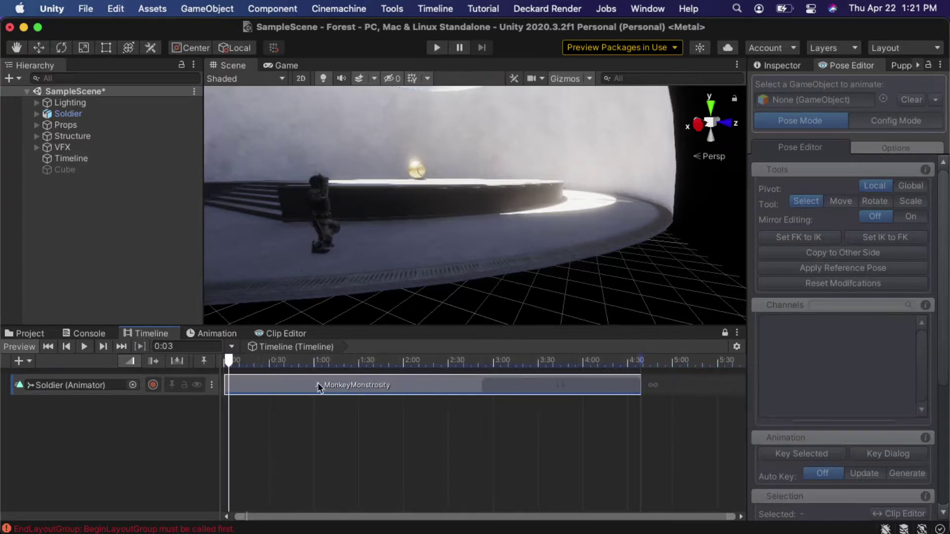
- Play the timeline preview from 0:00 with the scene view turned toward the green wall
{"action": "scroll", "coordinate": [289, 388], "scroll_direction": "down", "scroll_amount": 5}
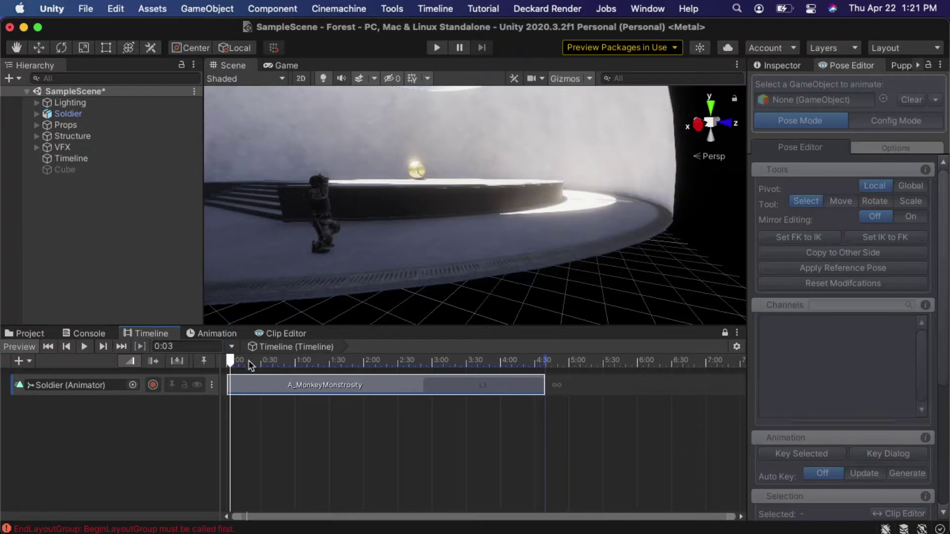
{"action": "left_click_drag", "start_coordinate": [249, 364], "coordinate": [218, 362]}
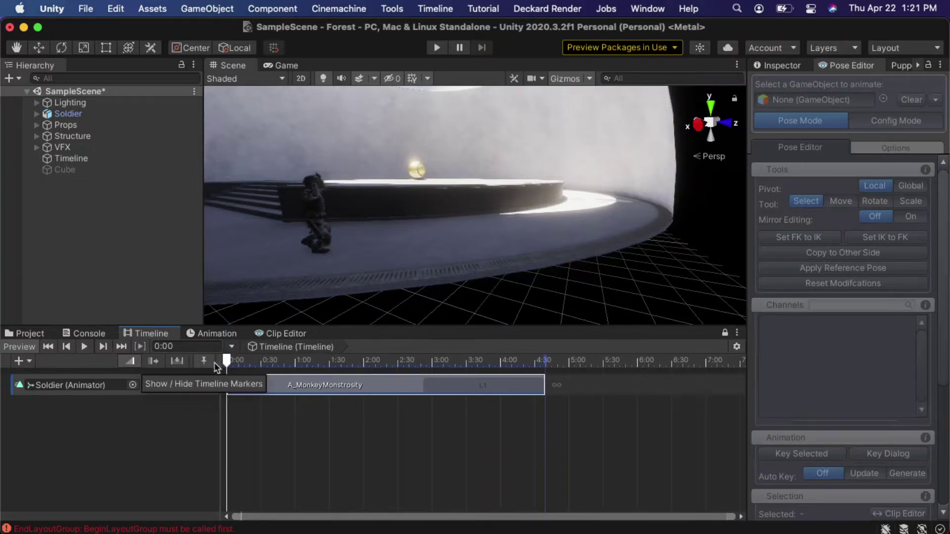
{"action": "key", "text": "space"}
{"action": "right_click_drag", "start_coordinate": [415, 270], "coordinate": [435, 265]}
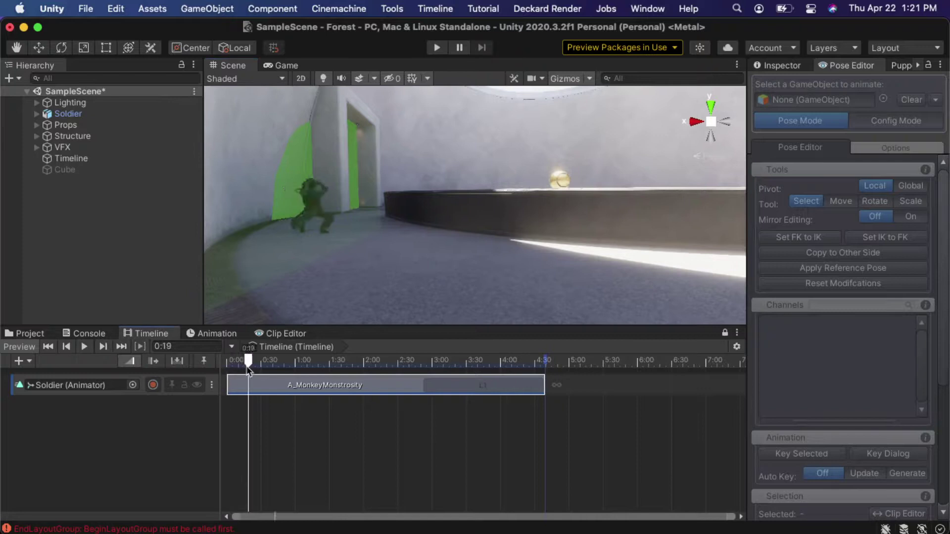
{"action": "key", "text": "space"}
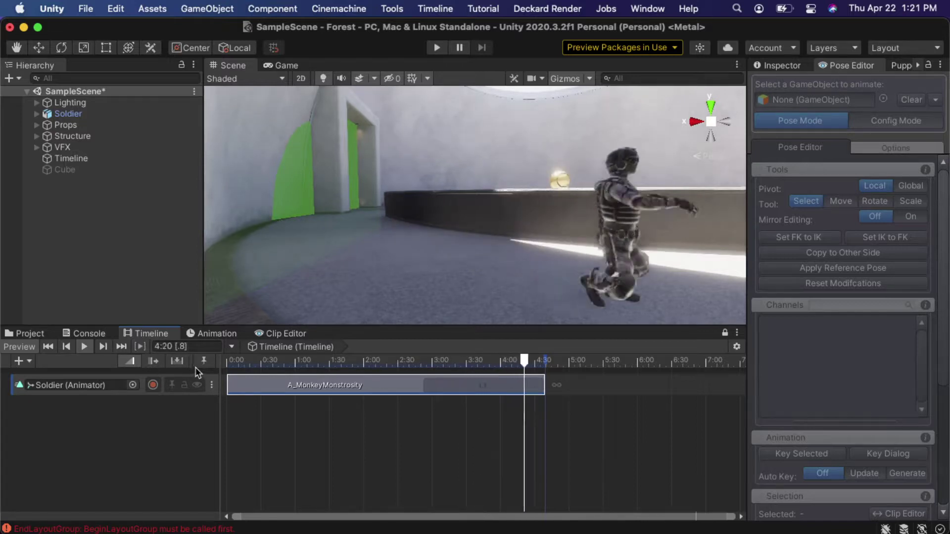
{"action": "left_click", "coordinate": [229, 362]}
{"action": "left_click_drag", "start_coordinate": [237, 365], "coordinate": [191, 361]}
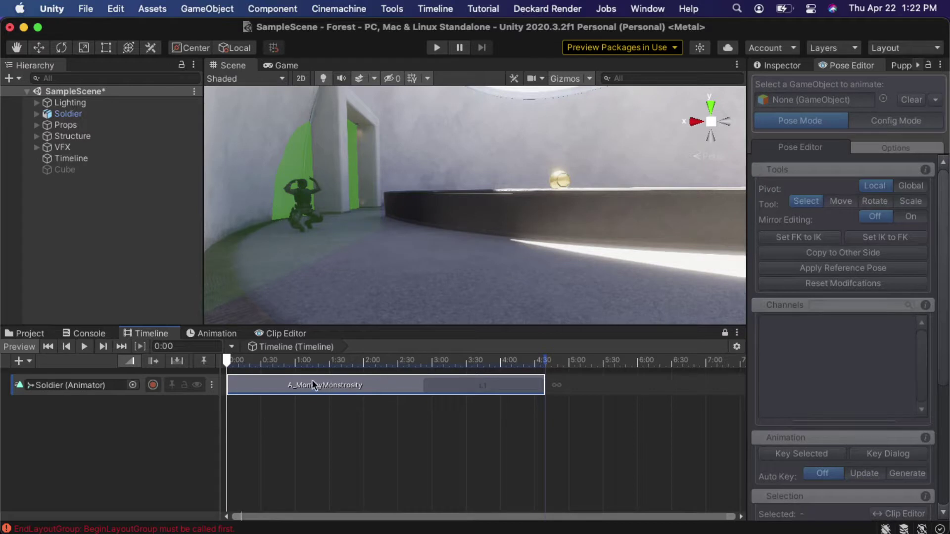
- Delete the A_MonkeyMonstrosity clip from the Soldier track
{"action": "mouse_move", "coordinate": [324, 385]}
{"action": "left_mouse_down"}
{"action": "mouse_move", "coordinate": [354, 382]}
{"action": "mouse_move", "coordinate": [314, 387]}
{"action": "mouse_move", "coordinate": [431, 385]}
{"action": "mouse_move", "coordinate": [320, 391]}
{"action": "left_mouse_up"}
{"action": "key", "text": "Delete"}
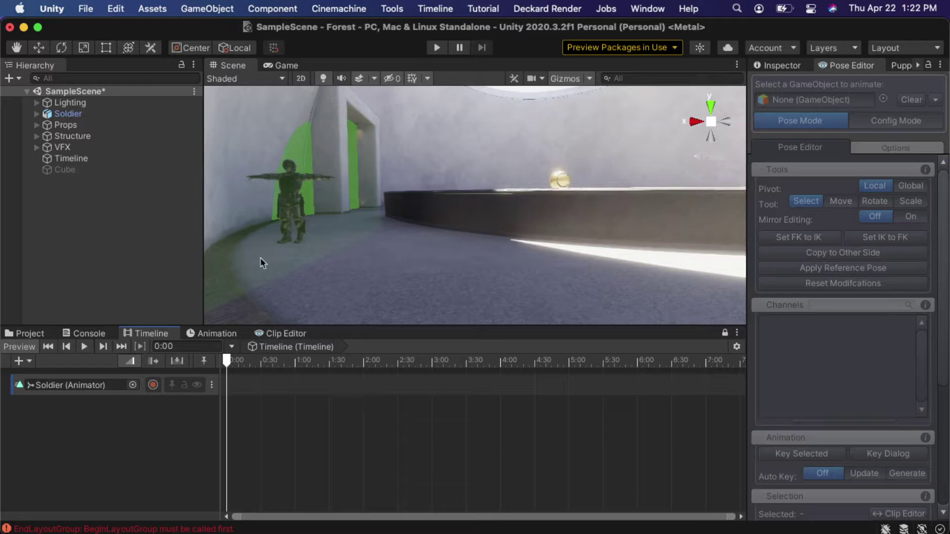
{"action": "left_click_drag", "start_coordinate": [286, 236], "coordinate": [415, 239], "text": "alt"}
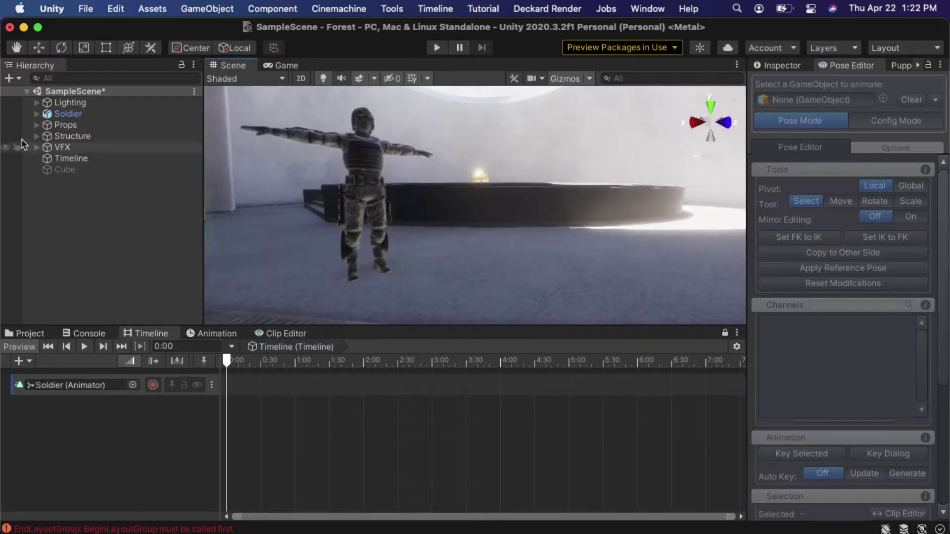
- Delete the Soldier, the Cube and the empty animator track, then show the Project browser
{"action": "left_click", "coordinate": [80, 115]}
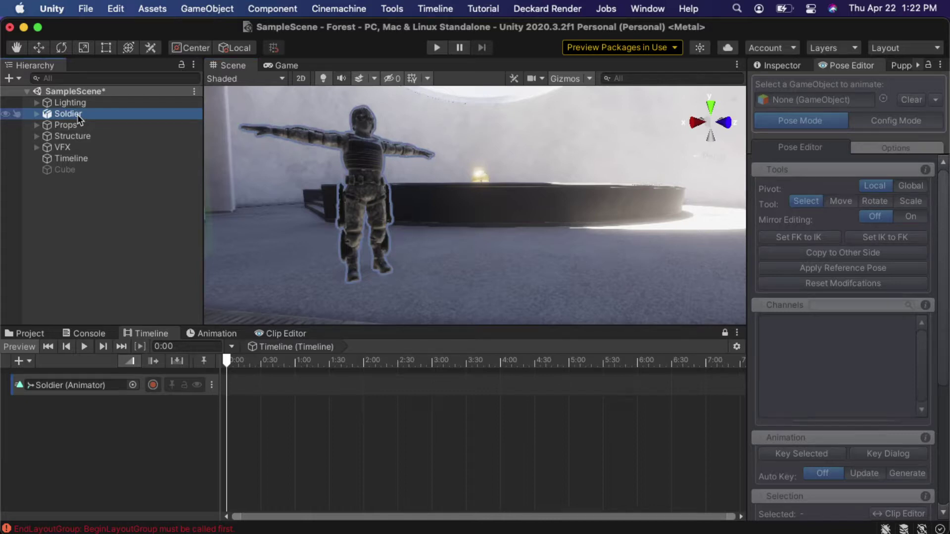
{"action": "key", "text": "super+BackSpace"}
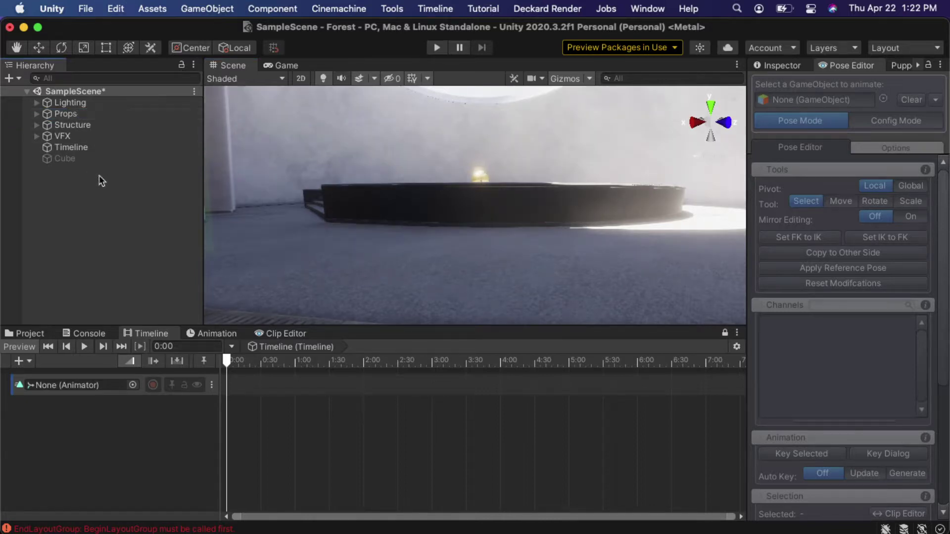
{"action": "left_click", "coordinate": [67, 159]}
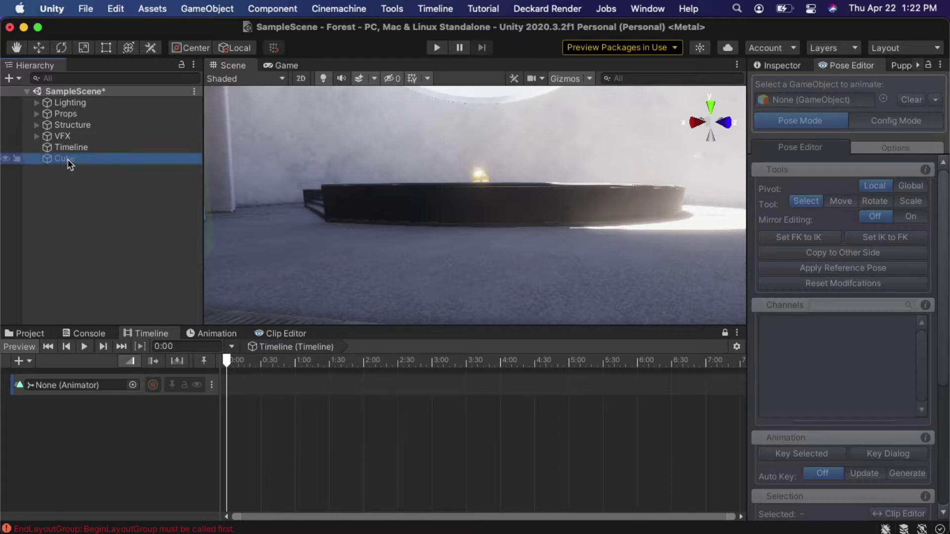
{"action": "key", "text": "super+BackSpace"}
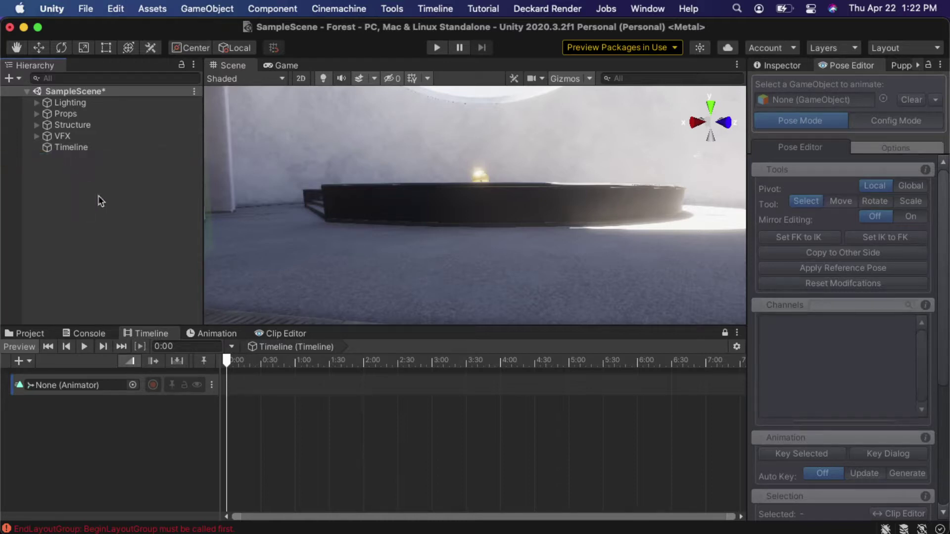
{"action": "left_click", "coordinate": [143, 393]}
{"action": "key", "text": "super+BackSpace"}
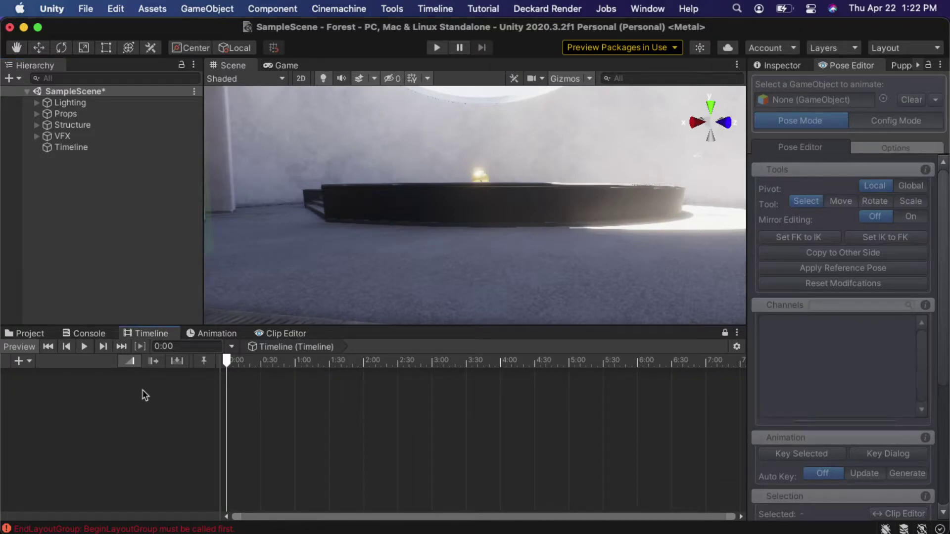
{"action": "left_click", "coordinate": [39, 333]}
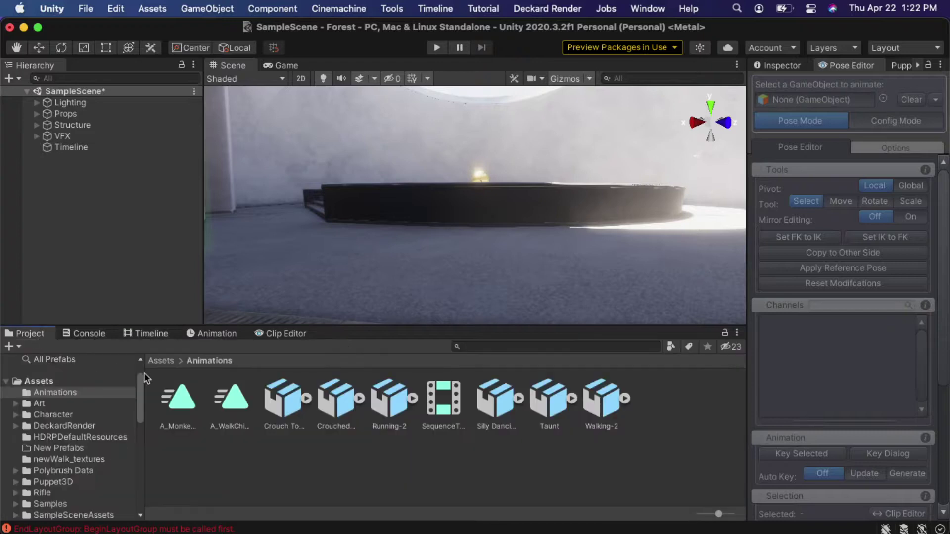
- Drag the Soldier prefab from Assets > Character into the scene and show the empty Timeline
{"action": "left_click", "coordinate": [157, 360]}
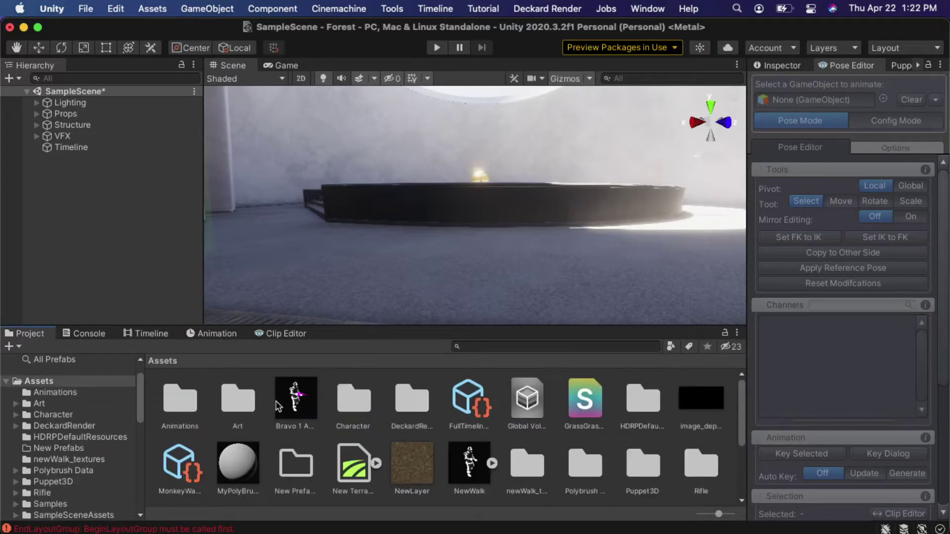
{"action": "double_click", "coordinate": [354, 405]}
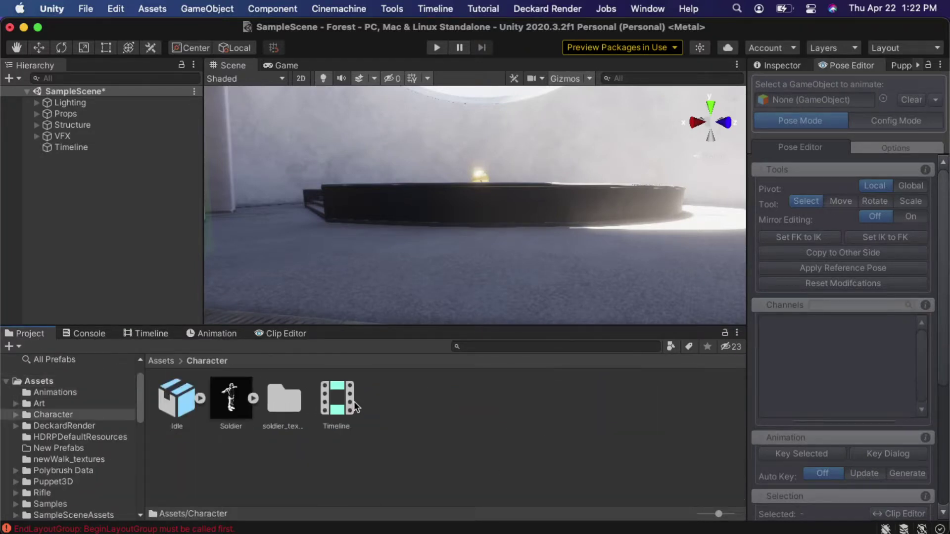
{"action": "left_click_drag", "start_coordinate": [236, 413], "coordinate": [357, 264]}
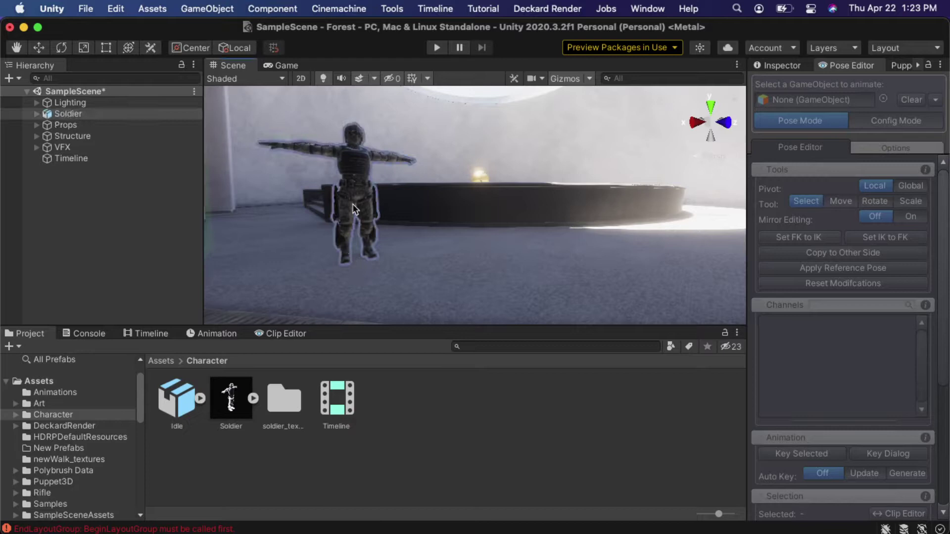
{"action": "left_click", "coordinate": [78, 159]}
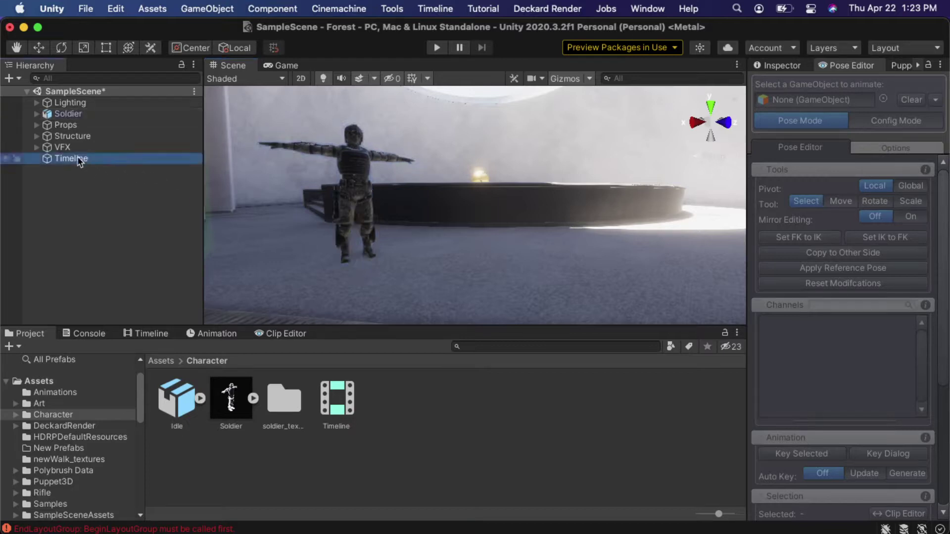
{"action": "left_click", "coordinate": [152, 333]}
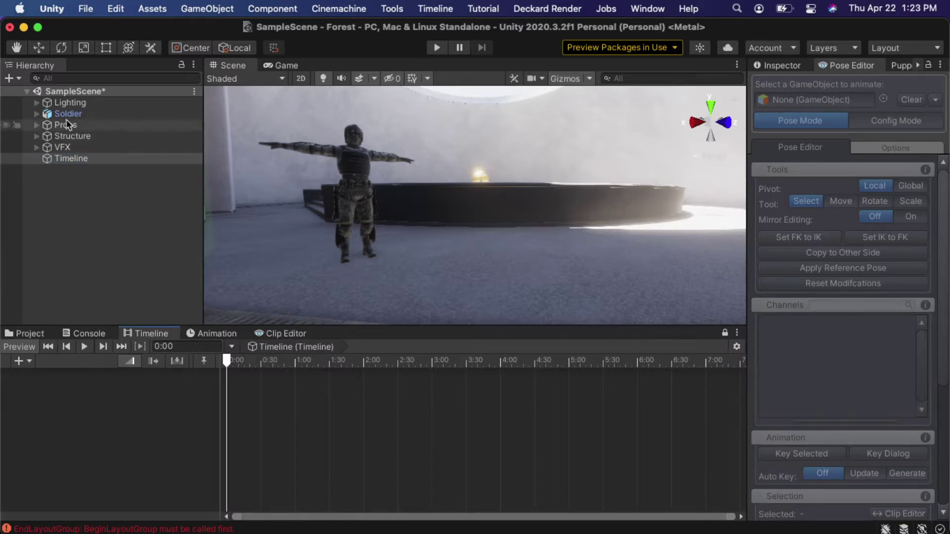
{"action": "left_click", "coordinate": [46, 113]}
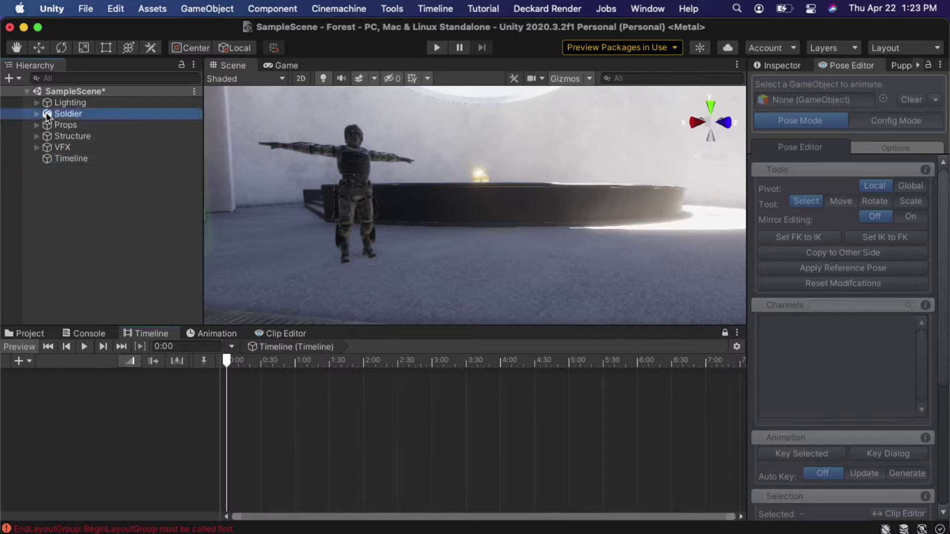
- Add an Animation track for the Soldier to the Timeline
{"action": "left_click", "coordinate": [71, 158]}
{"action": "right_click", "coordinate": [74, 386]}
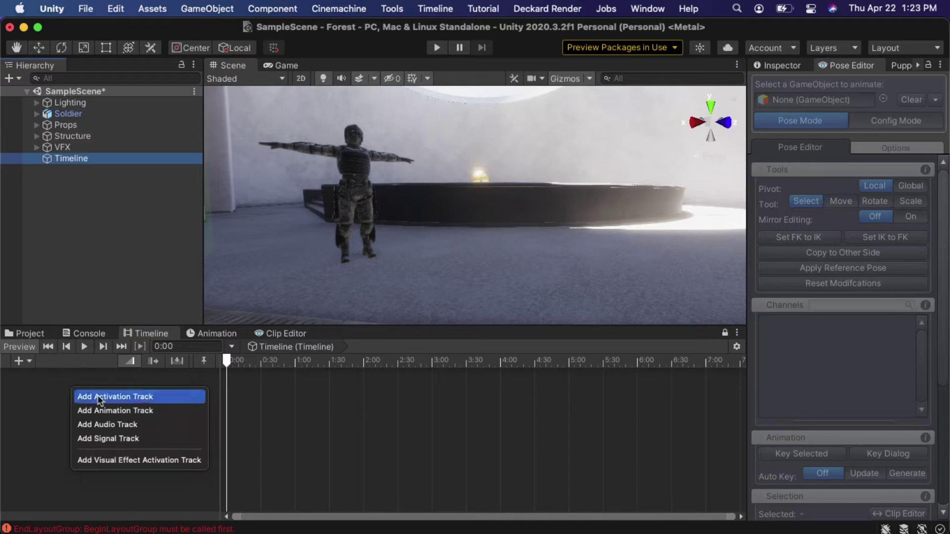
{"action": "left_click", "coordinate": [118, 410]}
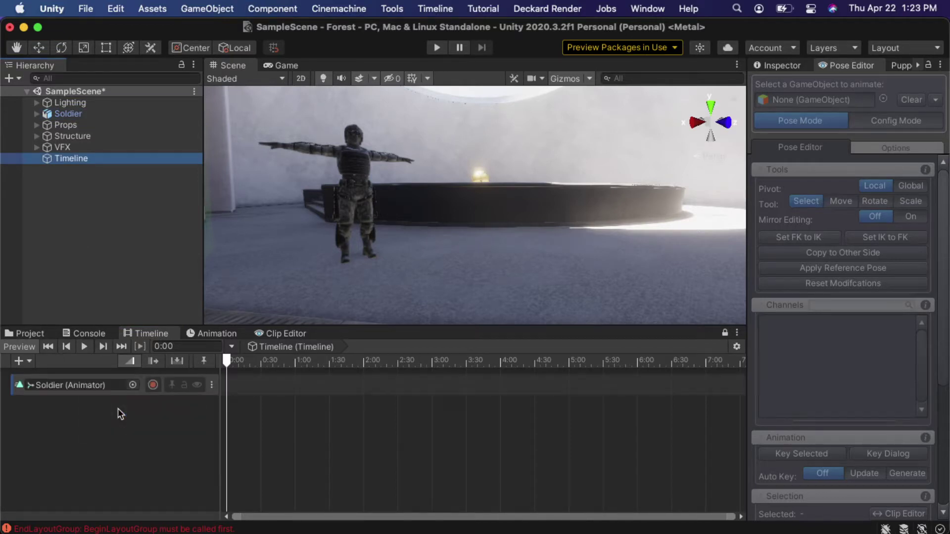
- Add an A_MonkeyMonstrosity clip to the Soldier track, starting at 0:00
{"action": "right_click", "coordinate": [285, 391]}
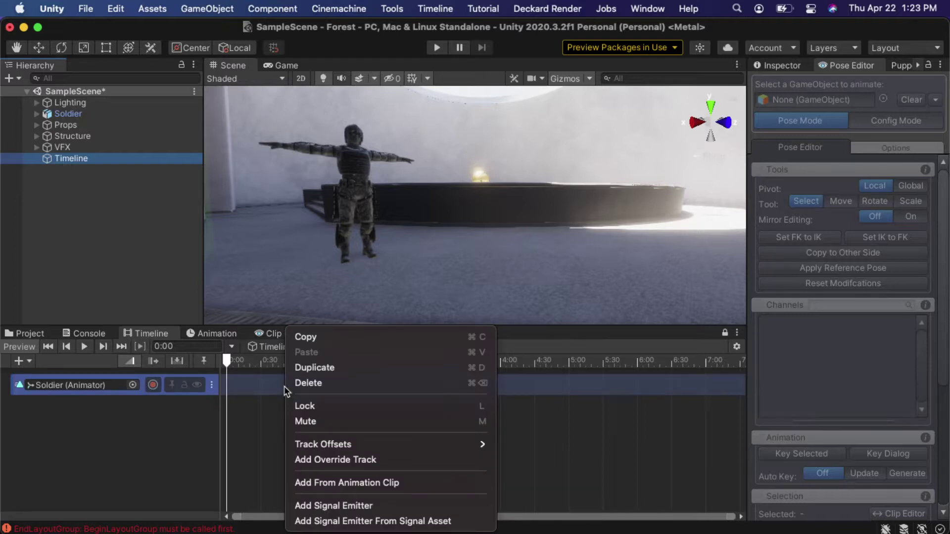
{"action": "left_click", "coordinate": [330, 483]}
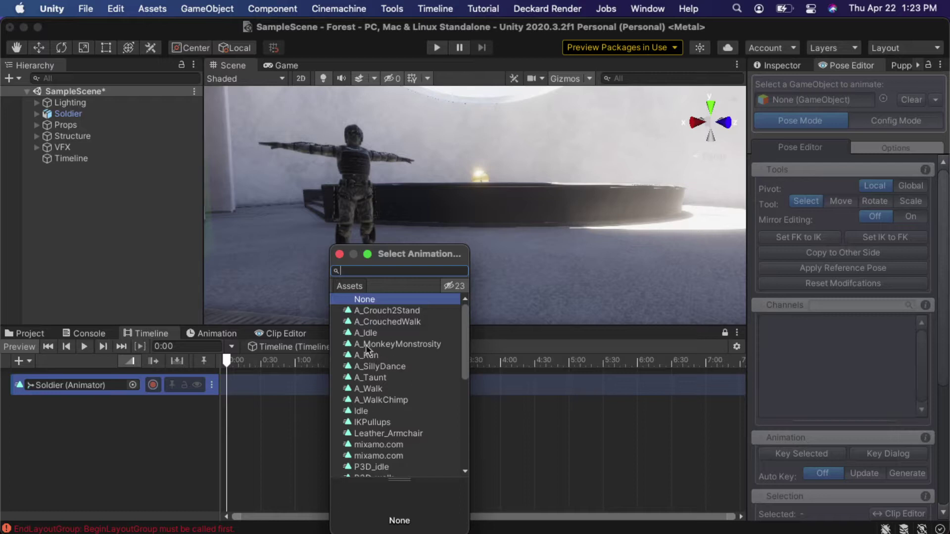
{"action": "left_click", "coordinate": [378, 347]}
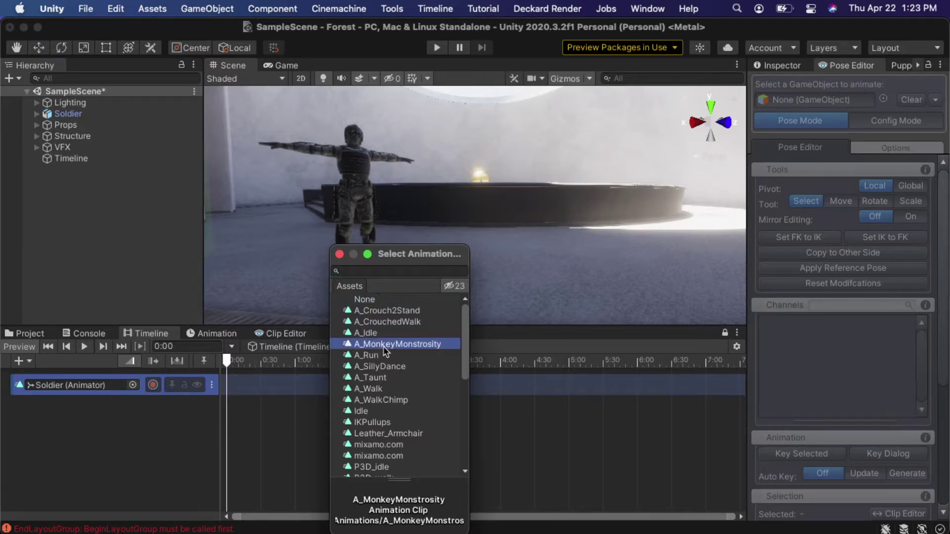
{"action": "double_click", "coordinate": [385, 346]}
{"action": "left_click_drag", "start_coordinate": [365, 388], "coordinate": [249, 392]}
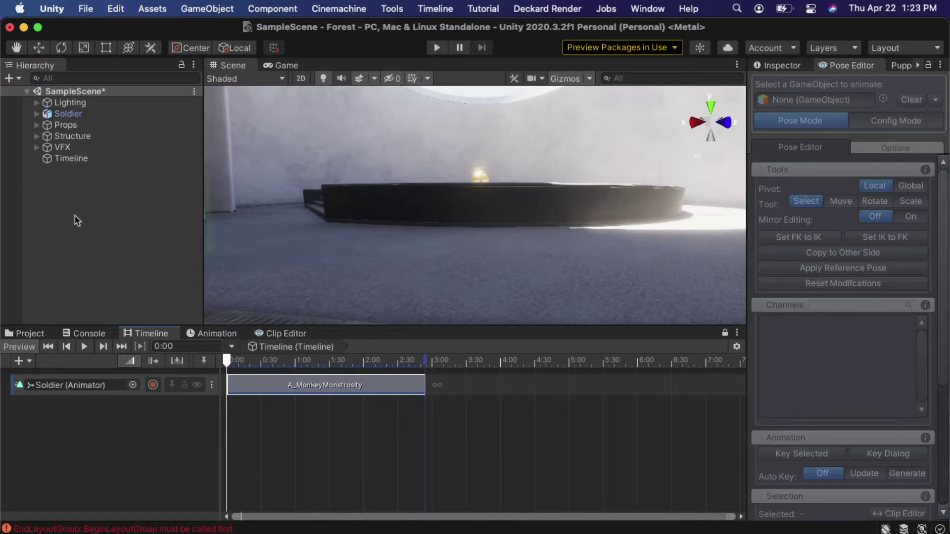
{"action": "right_click", "coordinate": [57, 204]}
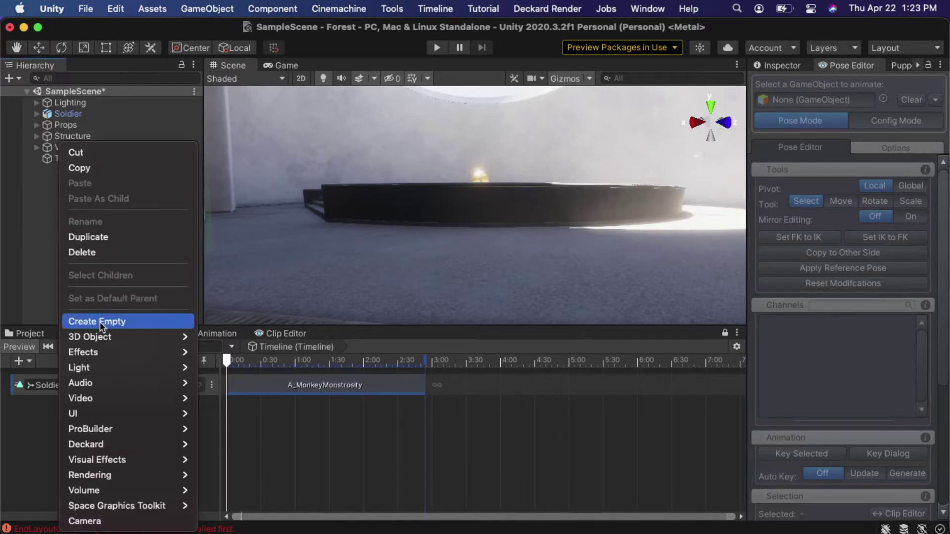
- Create a 3D Cube keeping its default name, select it, and switch to the Move tool
{"action": "mouse_move", "coordinate": [104, 336]}
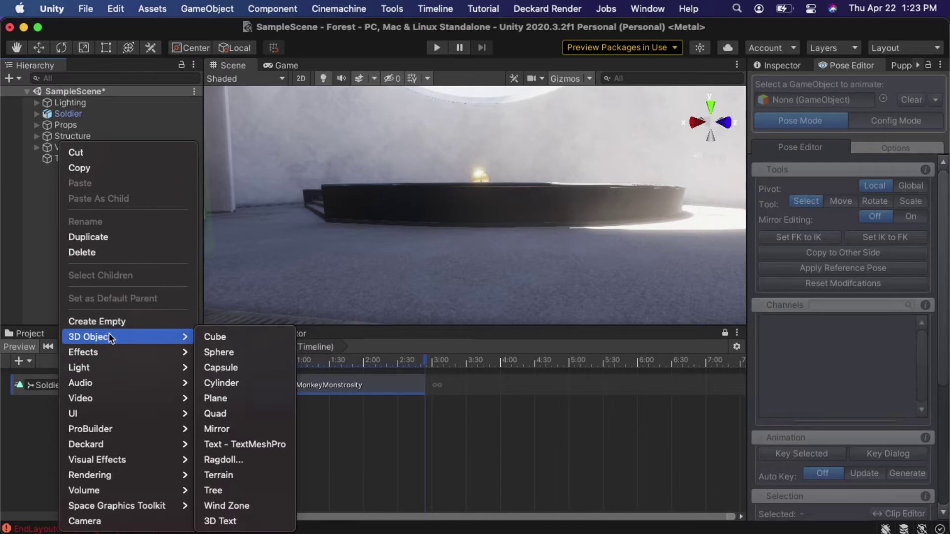
{"action": "left_click", "coordinate": [209, 337]}
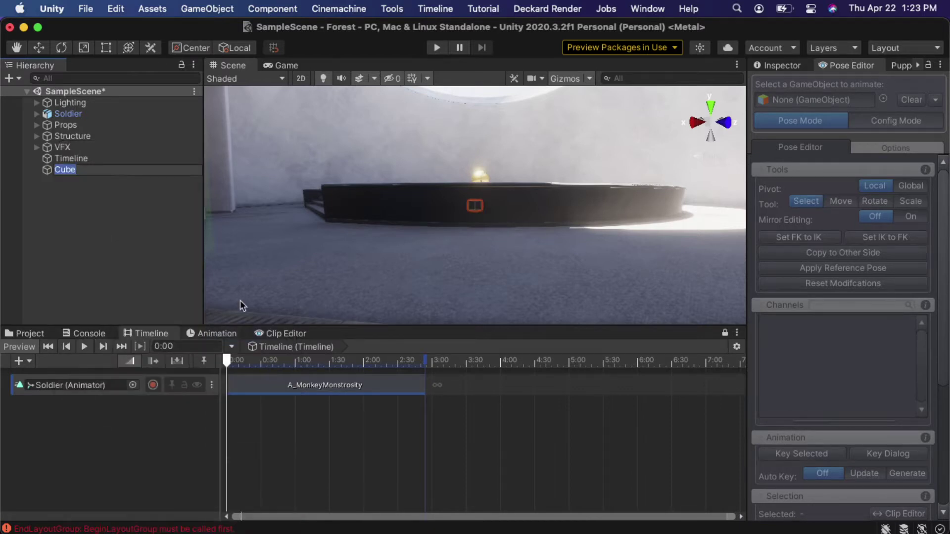
{"action": "left_click", "coordinate": [46, 171]}
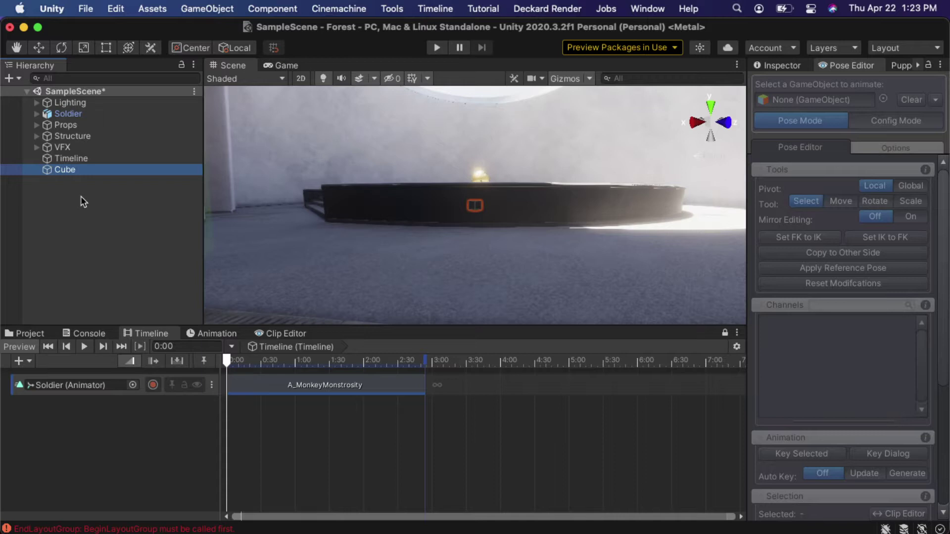
{"action": "left_click", "coordinate": [459, 230]}
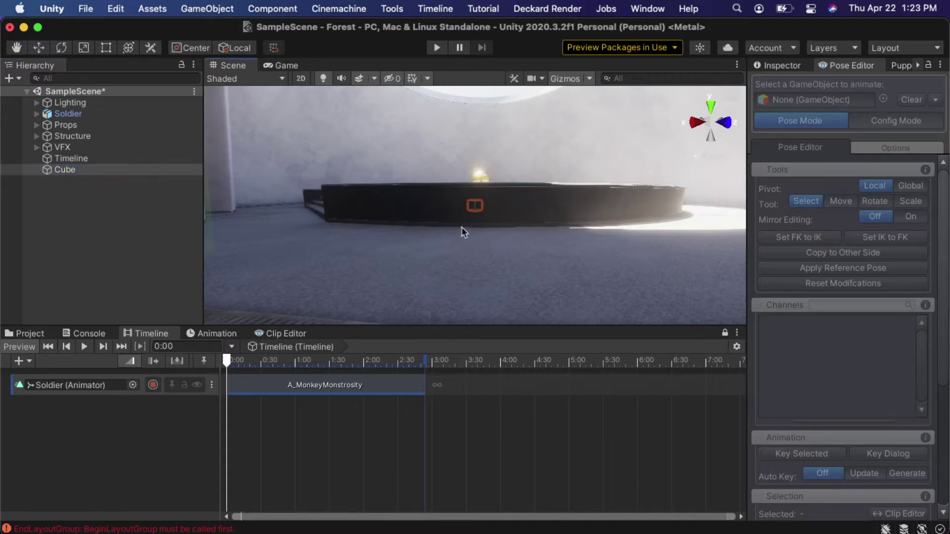
{"action": "left_click", "coordinate": [59, 170]}
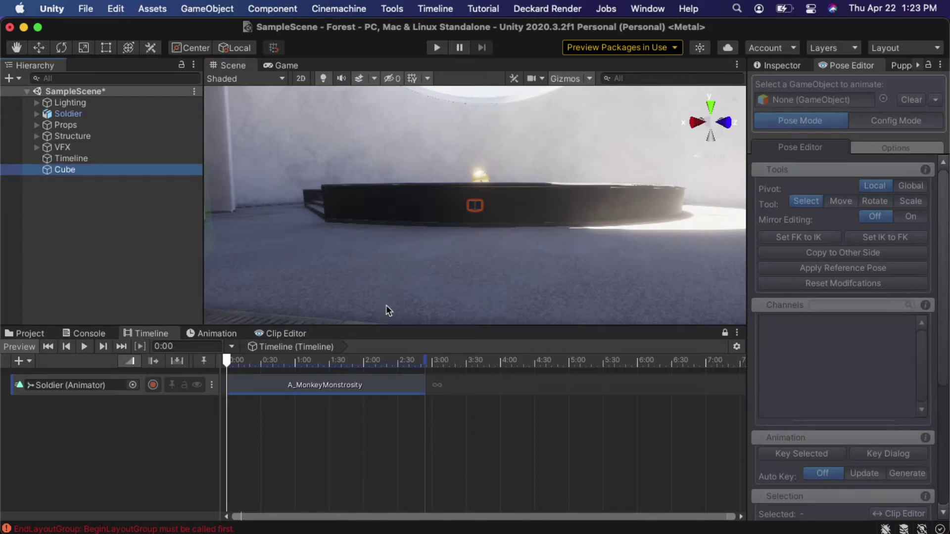
{"action": "key", "text": "w"}
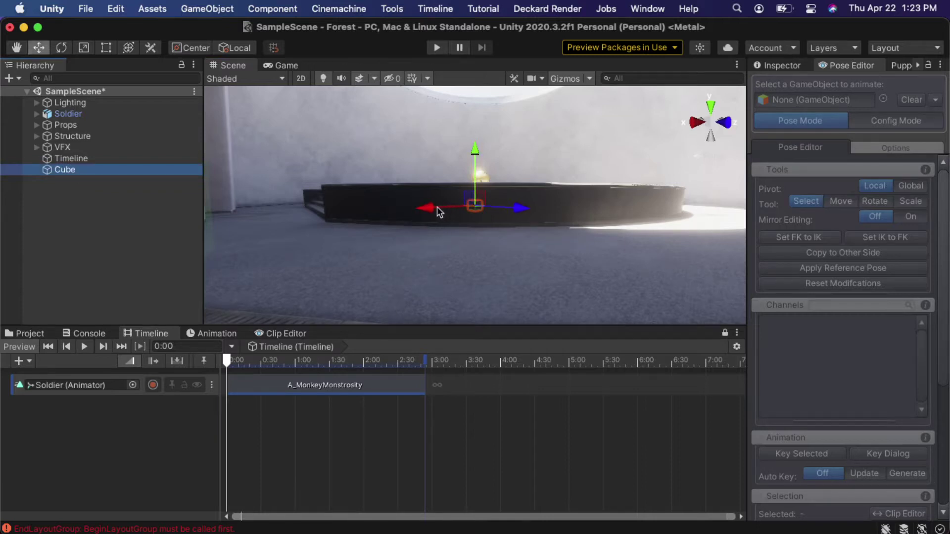
- Move the cube onto the floor before the camera, at position 11.58, 1.86, 8.55
{"action": "left_click_drag", "start_coordinate": [474, 210], "coordinate": [119, 394]}
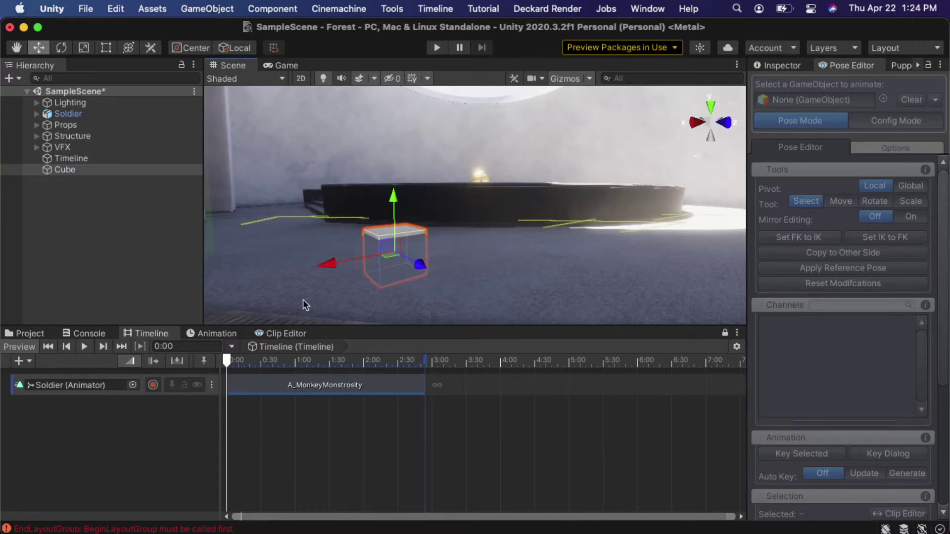
{"action": "left_click_drag", "start_coordinate": [388, 258], "coordinate": [328, 273]}
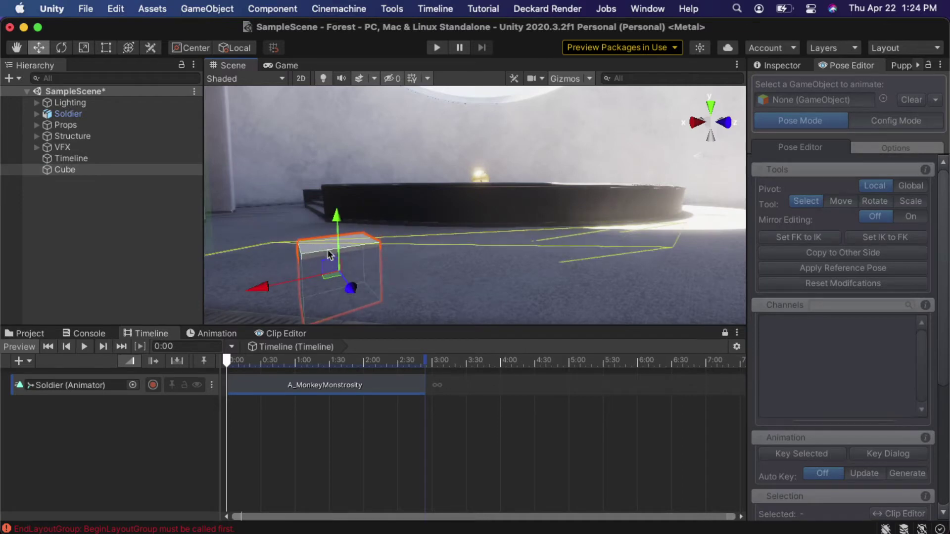
{"action": "left_click_drag", "start_coordinate": [336, 219], "coordinate": [338, 202]}
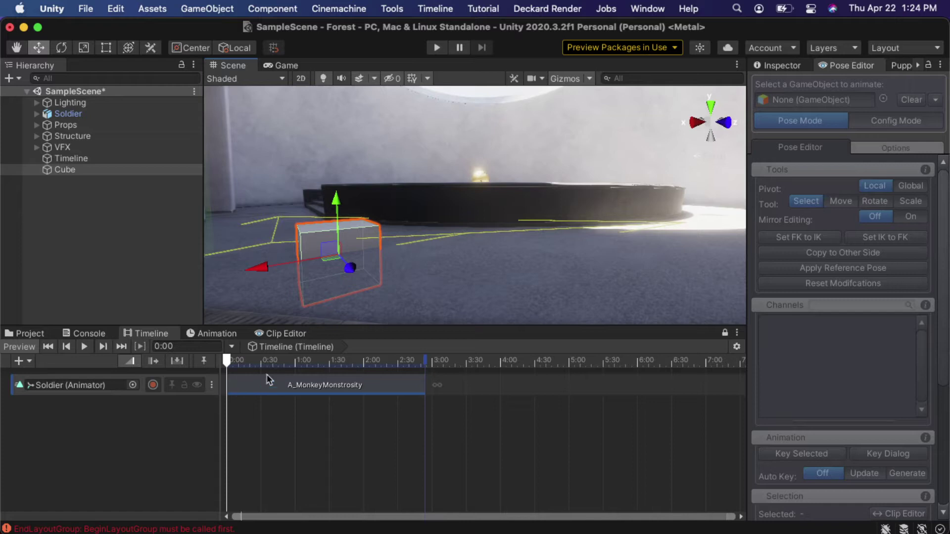
{"action": "left_click", "coordinate": [48, 170]}
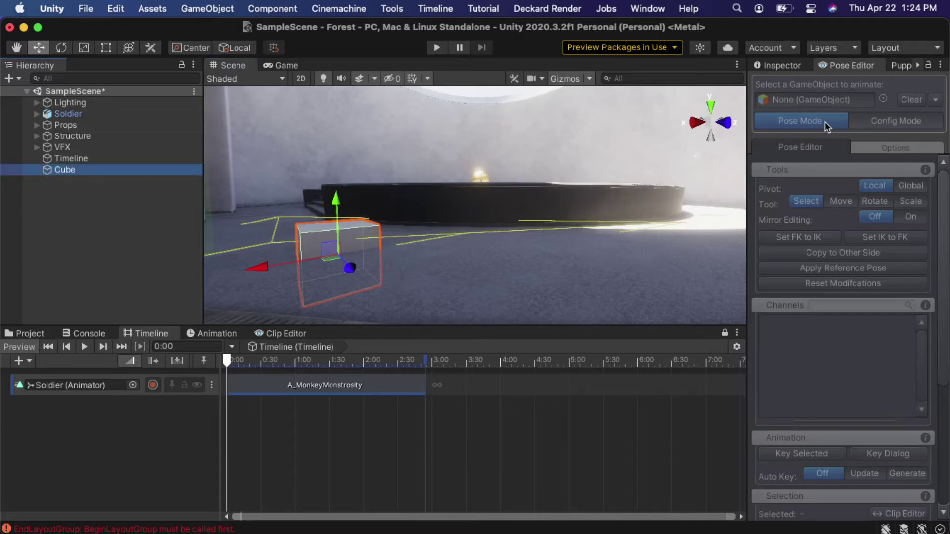
{"action": "left_click", "coordinate": [790, 66]}
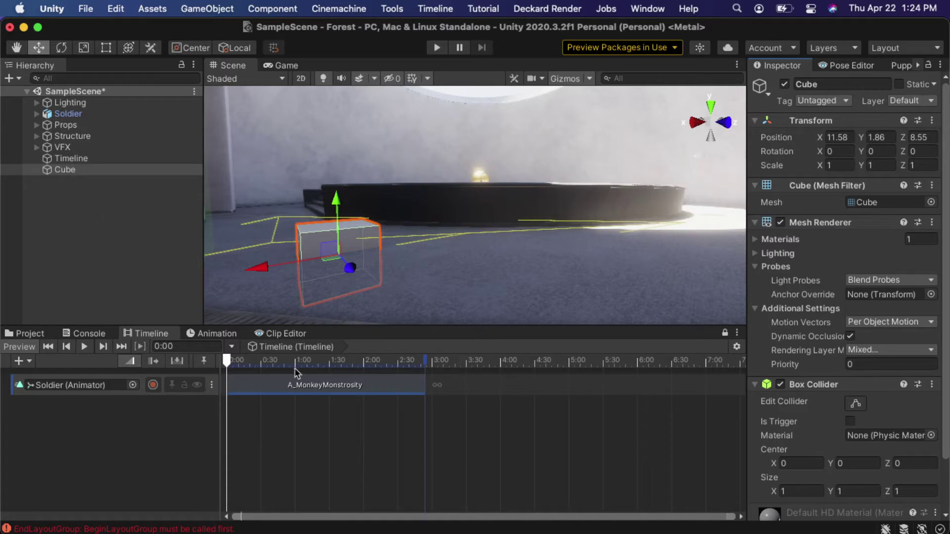
- Set the A_MonkeyMonstrosity clip's position offsets to X 11, Y 2, Z 8
{"action": "left_click", "coordinate": [300, 388]}
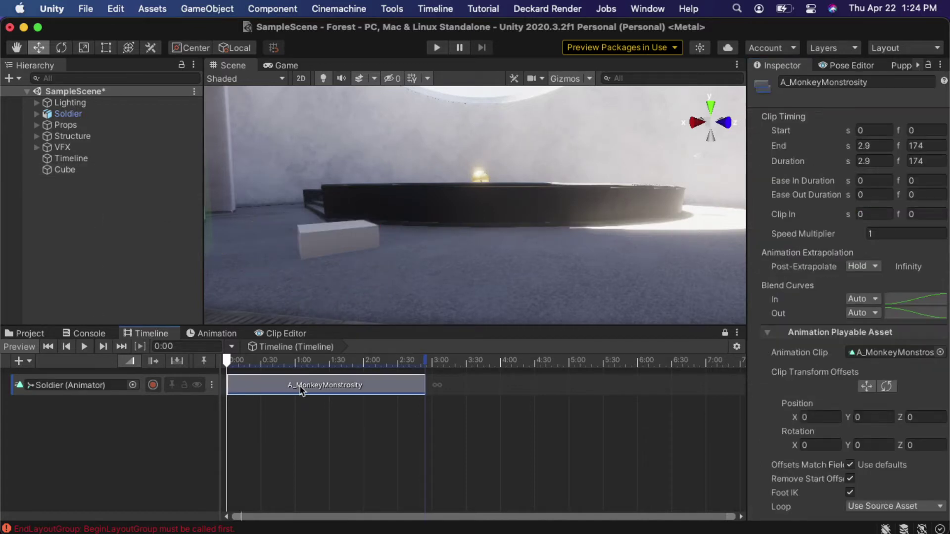
{"action": "left_click", "coordinate": [822, 415]}
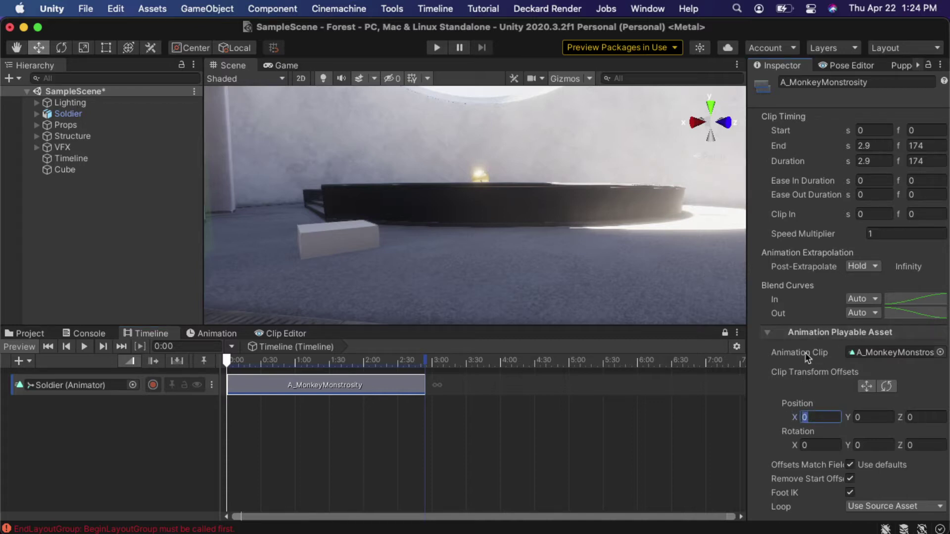
{"action": "type", "text": "11"}
{"action": "left_click", "coordinate": [858, 416]}
{"action": "type", "text": "2"}
{"action": "left_click", "coordinate": [913, 417]}
{"action": "type", "text": "8"}
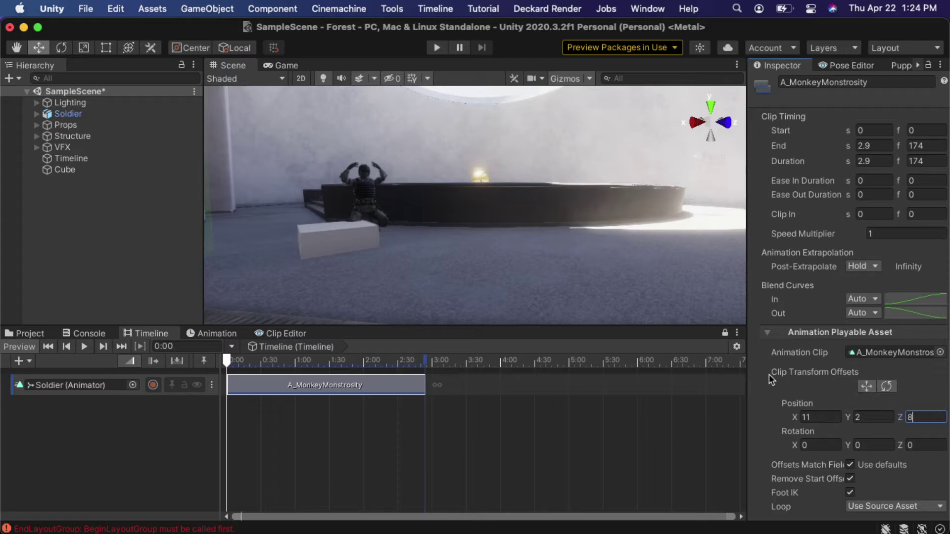
- Use the offset move and rotate gizmos to place the soldier on the cube, turned 40°
{"action": "left_click", "coordinate": [866, 387]}
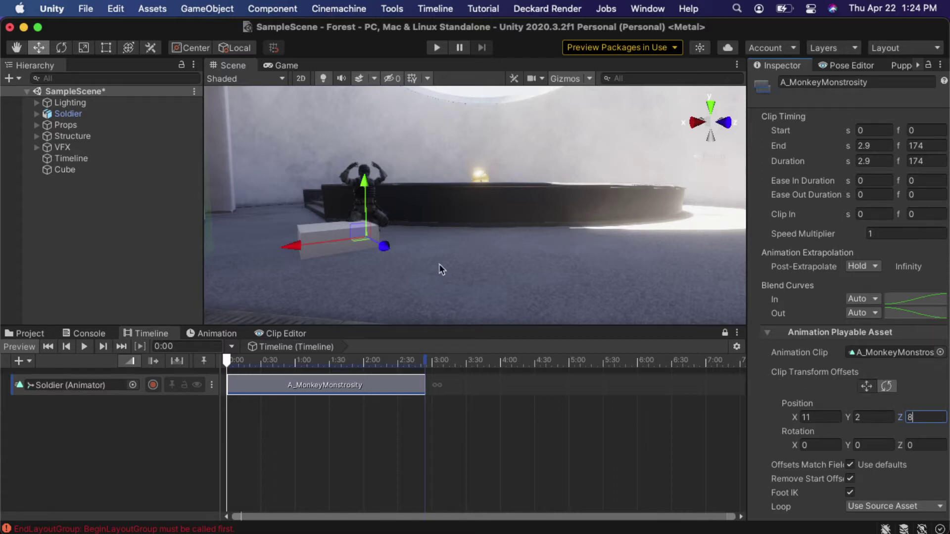
{"action": "mouse_move", "coordinate": [361, 245]}
{"action": "left_mouse_down"}
{"action": "mouse_move", "coordinate": [360, 277]}
{"action": "mouse_move", "coordinate": [364, 260]}
{"action": "left_mouse_up"}
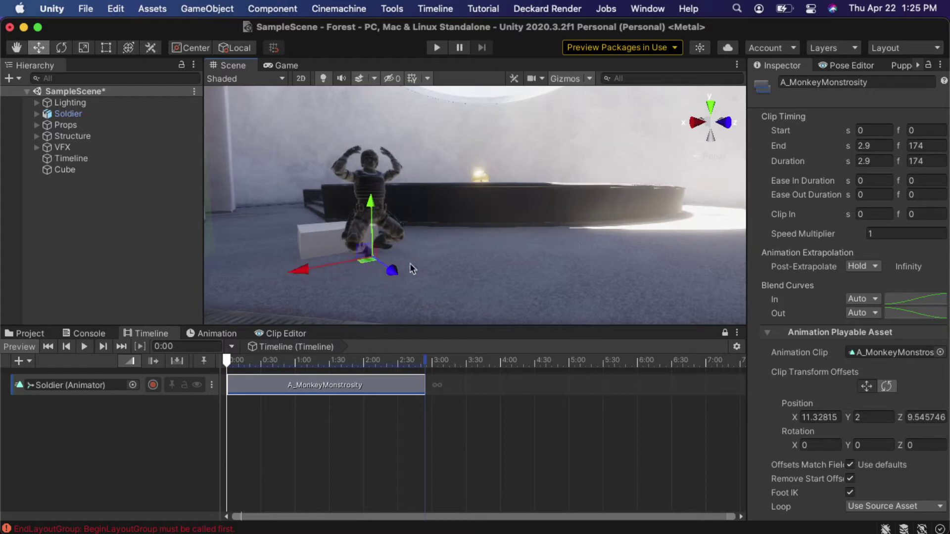
{"action": "left_click", "coordinate": [887, 386]}
{"action": "left_click_drag", "start_coordinate": [355, 279], "coordinate": [253, 280]}
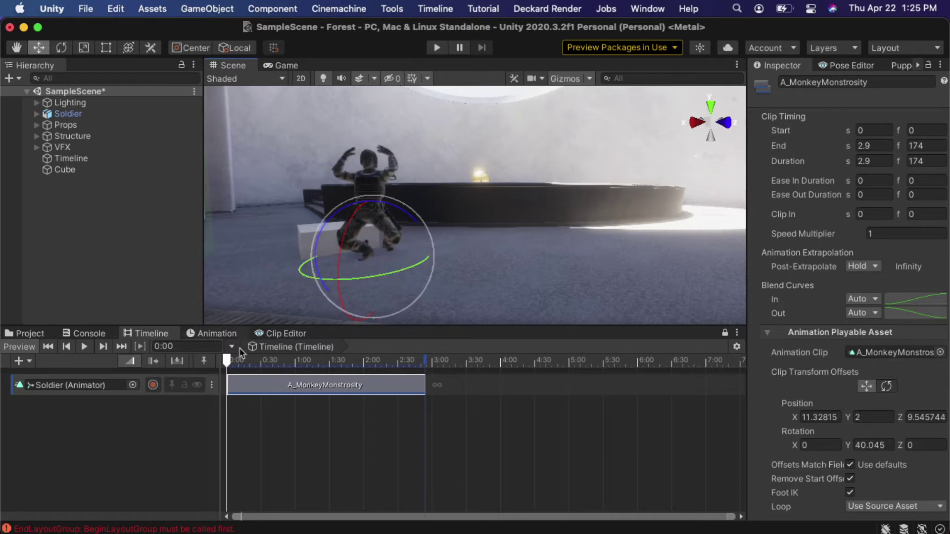
- Turn the clip offset to -52.494° on Y, then extend the clip to 6.9 s (414 frames)
{"action": "mouse_move", "coordinate": [231, 363]}
{"action": "left_mouse_down"}
{"action": "mouse_move", "coordinate": [293, 365]}
{"action": "mouse_move", "coordinate": [213, 364]}
{"action": "left_mouse_up"}
{"action": "left_click_drag", "start_coordinate": [353, 280], "coordinate": [585, 236]}
{"action": "left_click_drag", "start_coordinate": [255, 362], "coordinate": [381, 346]}
{"action": "left_click_drag", "start_coordinate": [424, 382], "coordinate": [698, 386]}
{"action": "left_click_drag", "start_coordinate": [399, 363], "coordinate": [637, 370]}
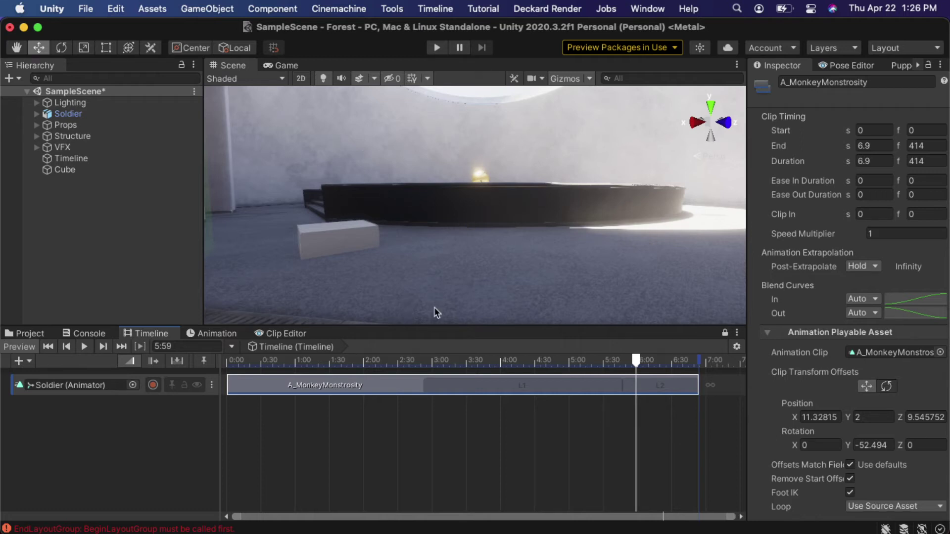
- Deselect the clip and scrub the playhead to 2:05 to preview the soldier's animation
{"action": "left_click", "coordinate": [301, 366]}
{"action": "left_click_drag", "start_coordinate": [291, 364], "coordinate": [371, 364]}
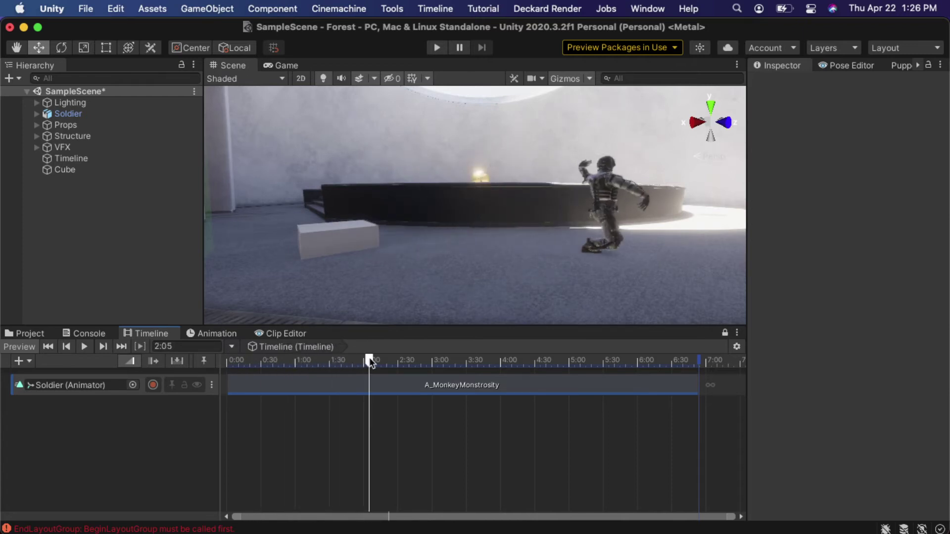